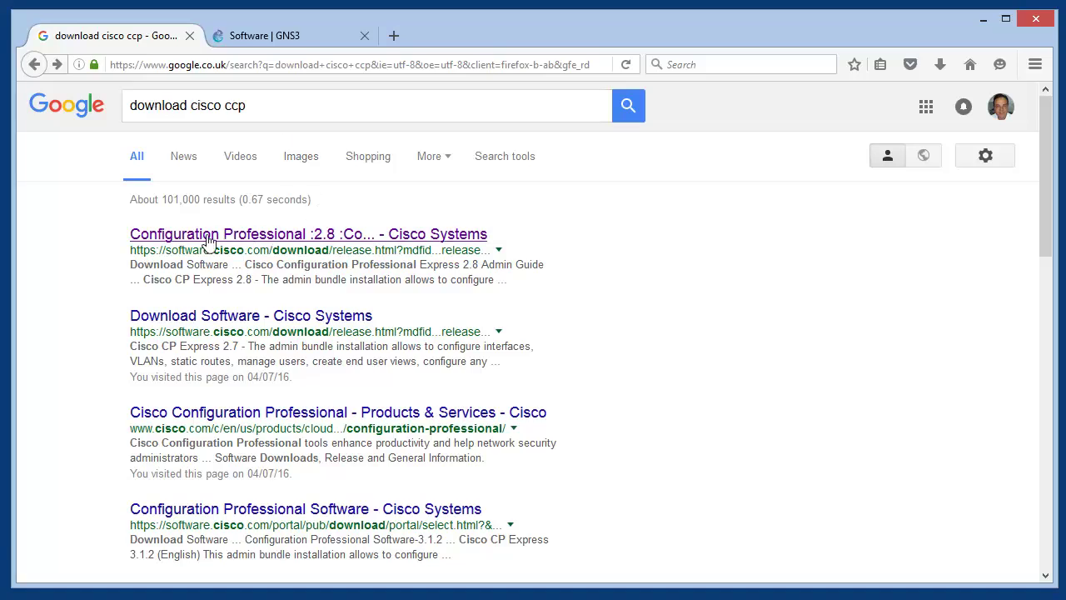
# Open the Configuration Professional 2.8 download page and highlight the CP Express 2.8 and Cisco CP 2.8 file names
pyautogui.click(299, 240)
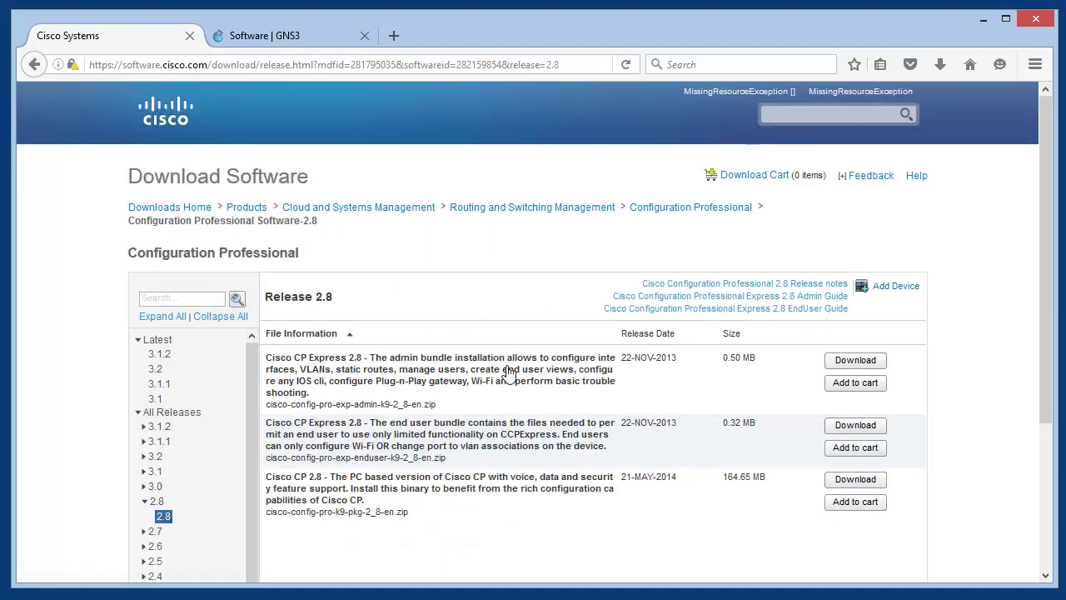
pyautogui.moveTo(508, 373)
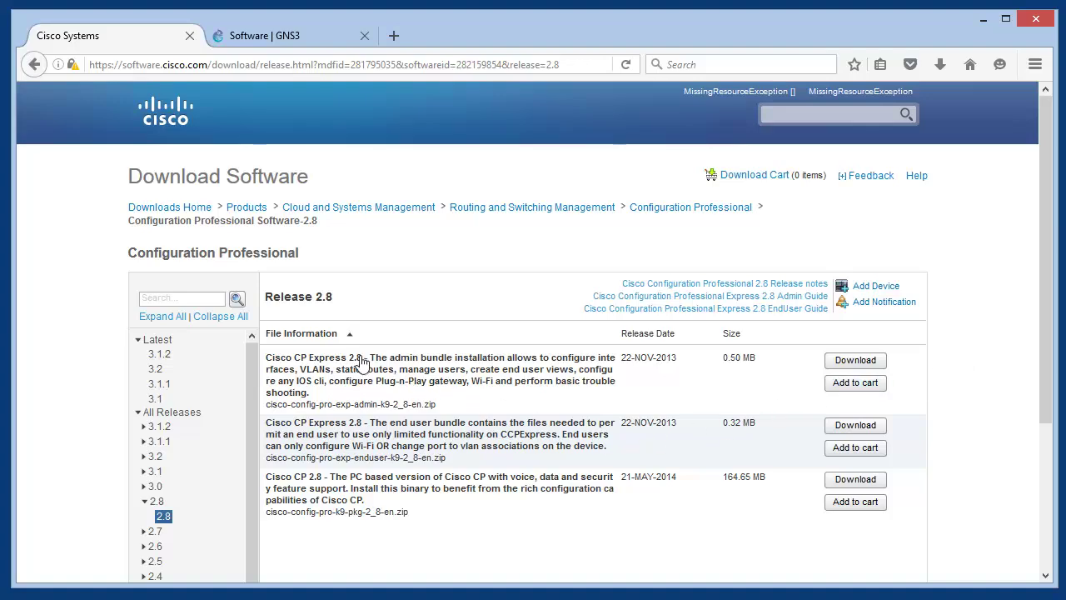
pyautogui.moveTo(363, 359)
pyautogui.moveTo(363, 359); pyautogui.dragTo(265, 366)
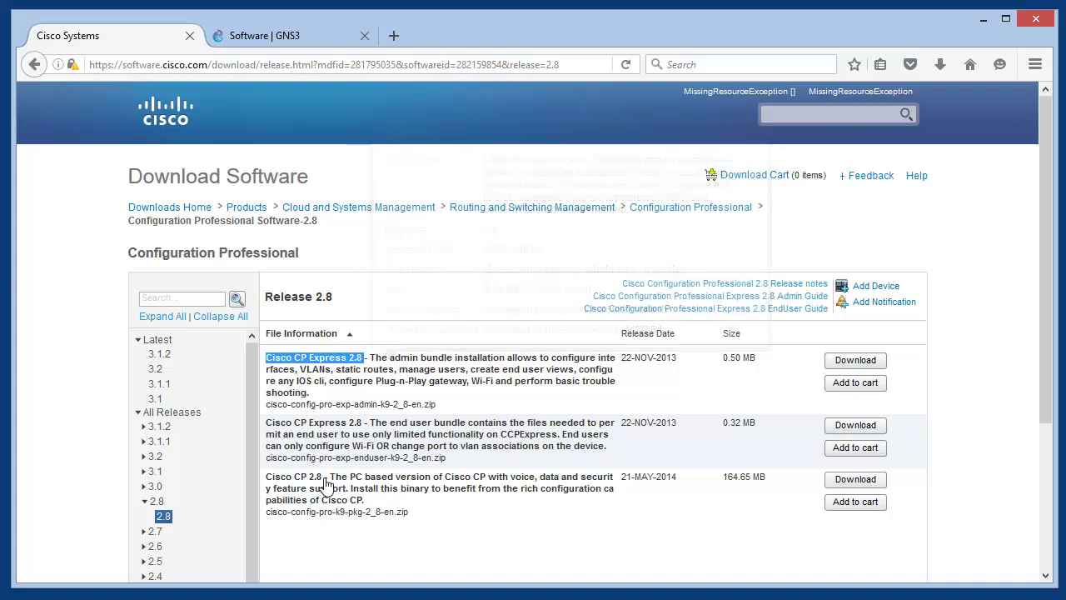
pyautogui.moveTo(323, 481); pyautogui.dragTo(265, 483)
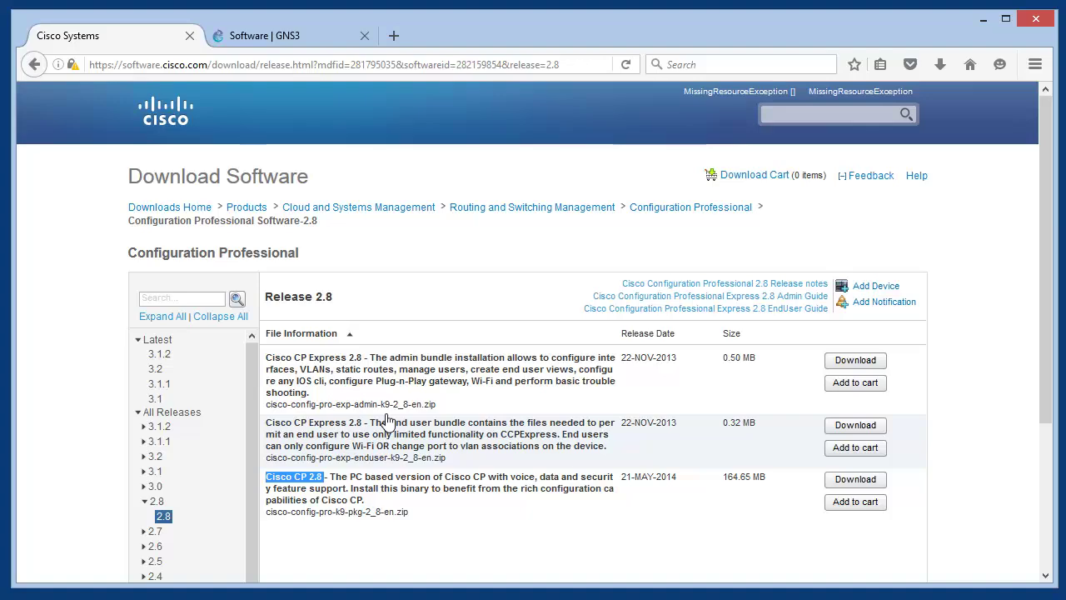
# Highlight the 164.65 MB file size on the Cisco CP 2.8 package row
pyautogui.moveTo(342, 429)
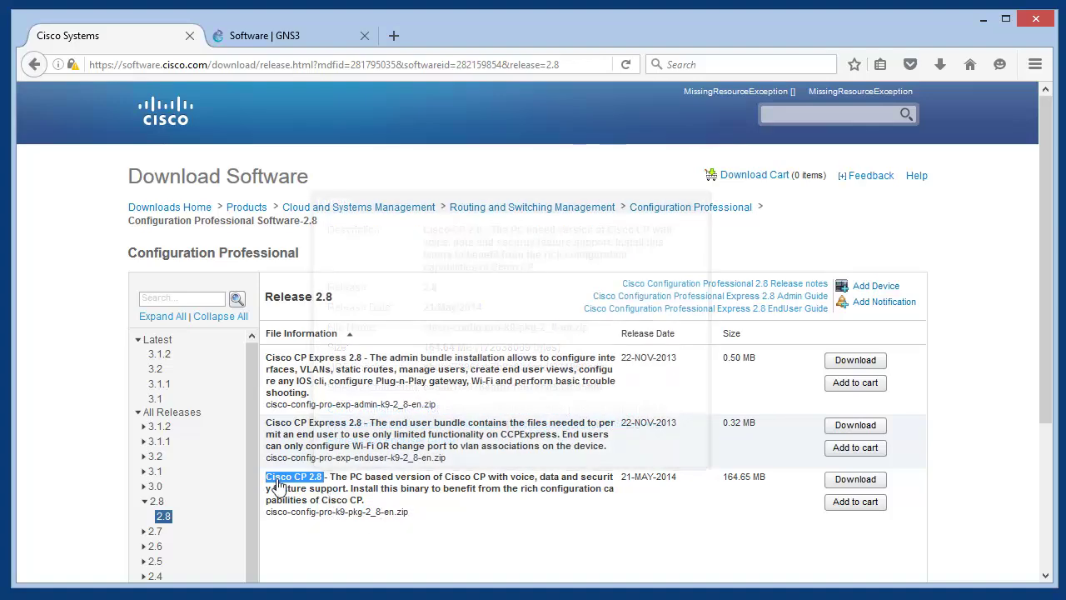
pyautogui.moveTo(323, 490)
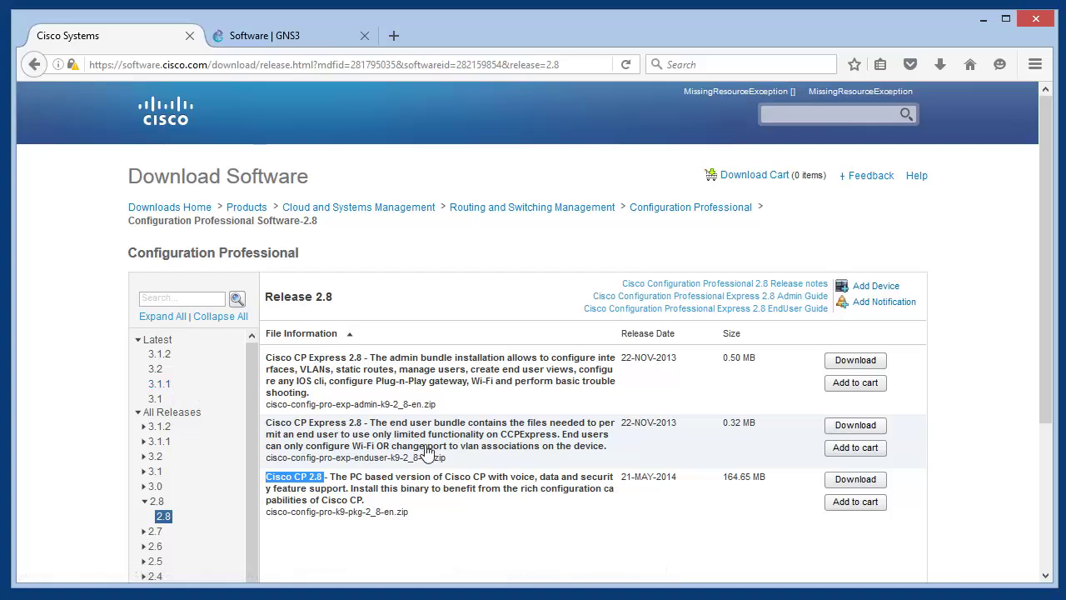
pyautogui.doubleClick(760, 478)
pyautogui.moveTo(742, 479); pyautogui.dragTo(718, 479)
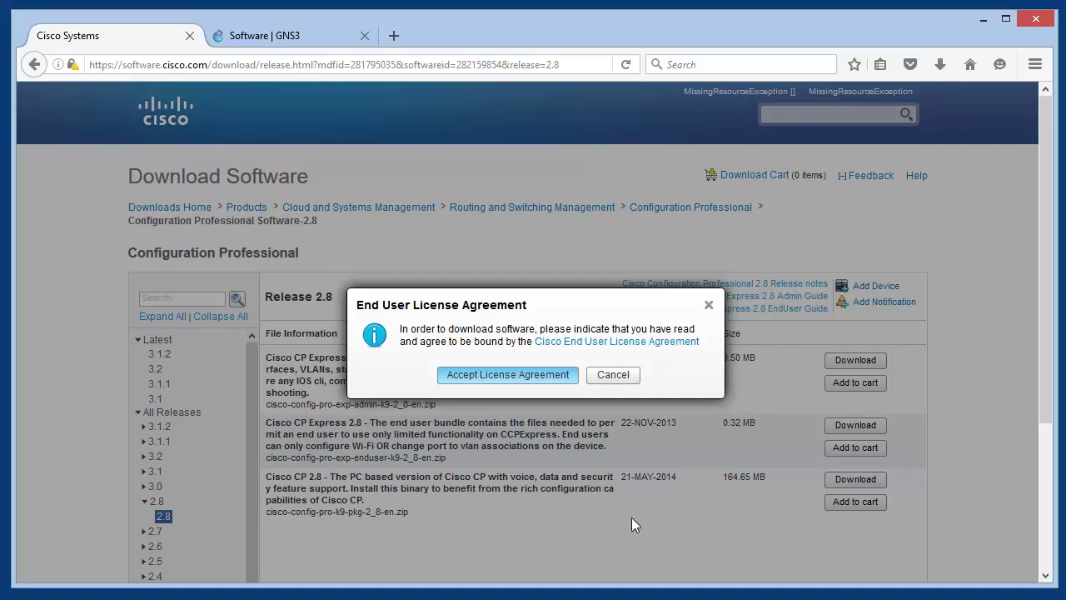
# Accept the license agreement and cancel saving cisco-config-pro-k9-pkg-2_8-en.zip
pyautogui.click(508, 375)
pyautogui.moveTo(512, 441)
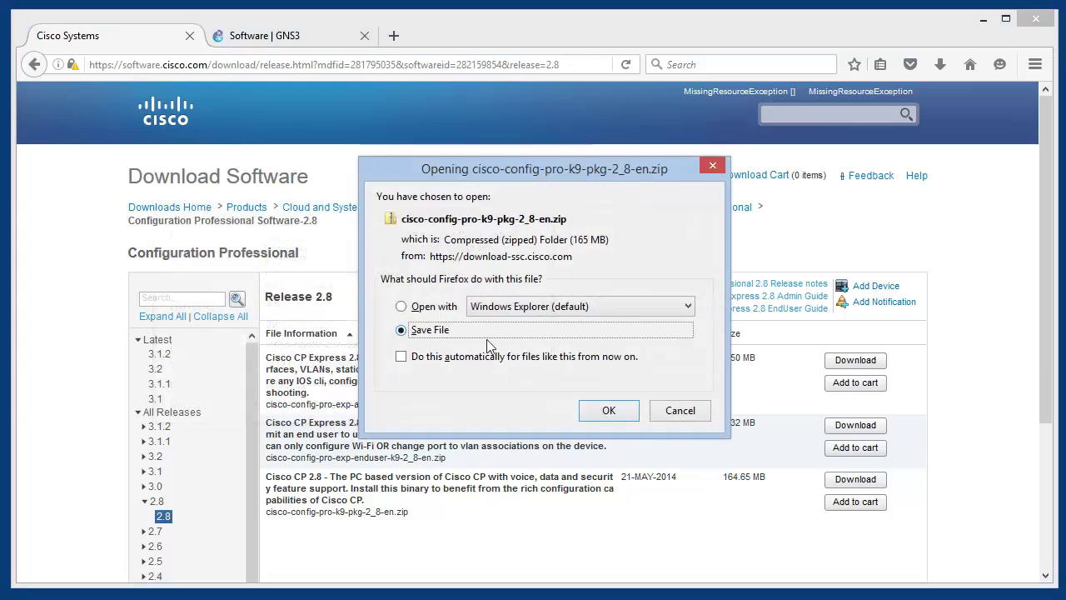
pyautogui.click(681, 412)
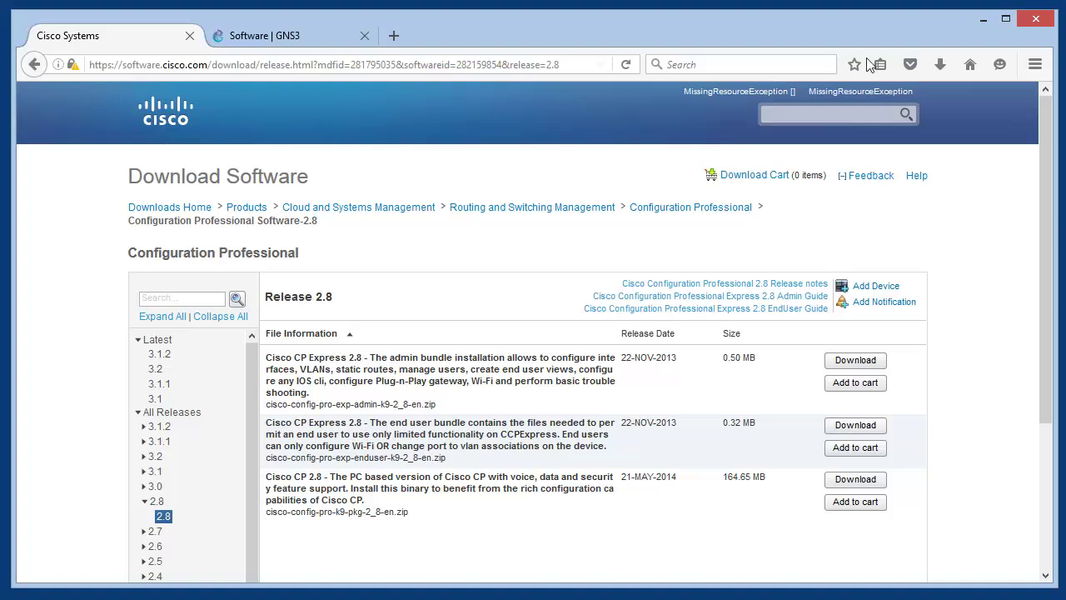
pyautogui.click(983, 21)
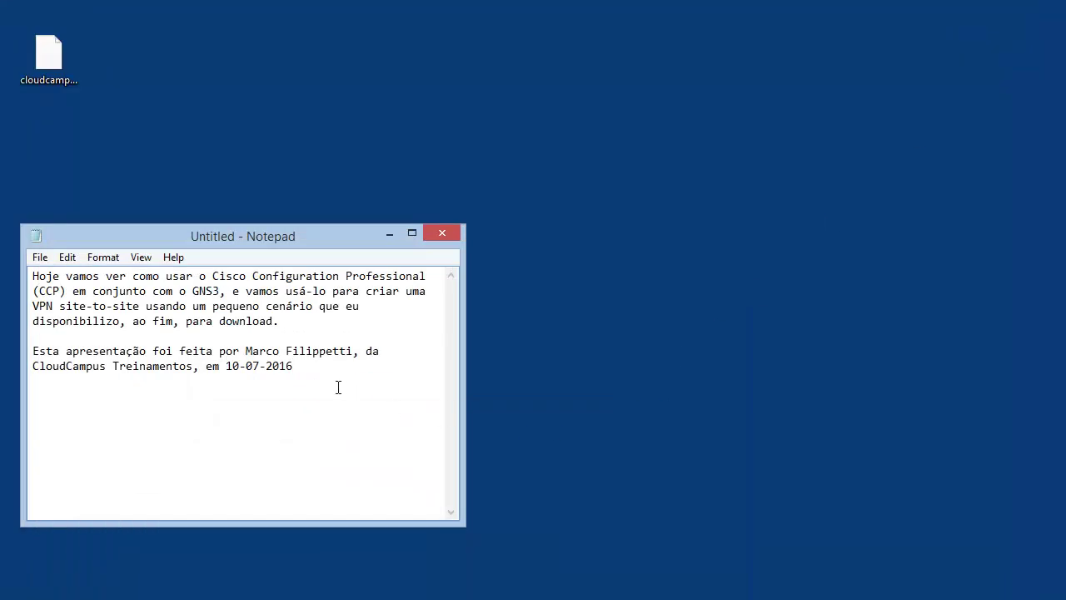
pyautogui.click(399, 234)
pyautogui.click(56, 502)
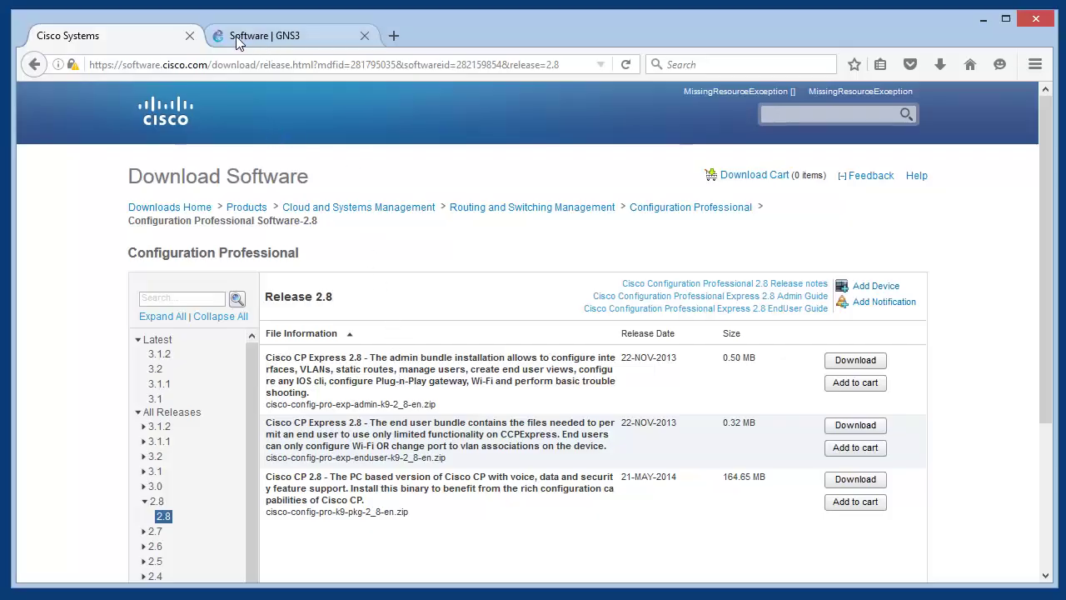
# Switch to the gns3.com software page and highlight the Version 1.5.1 heading
pyautogui.click(235, 36)
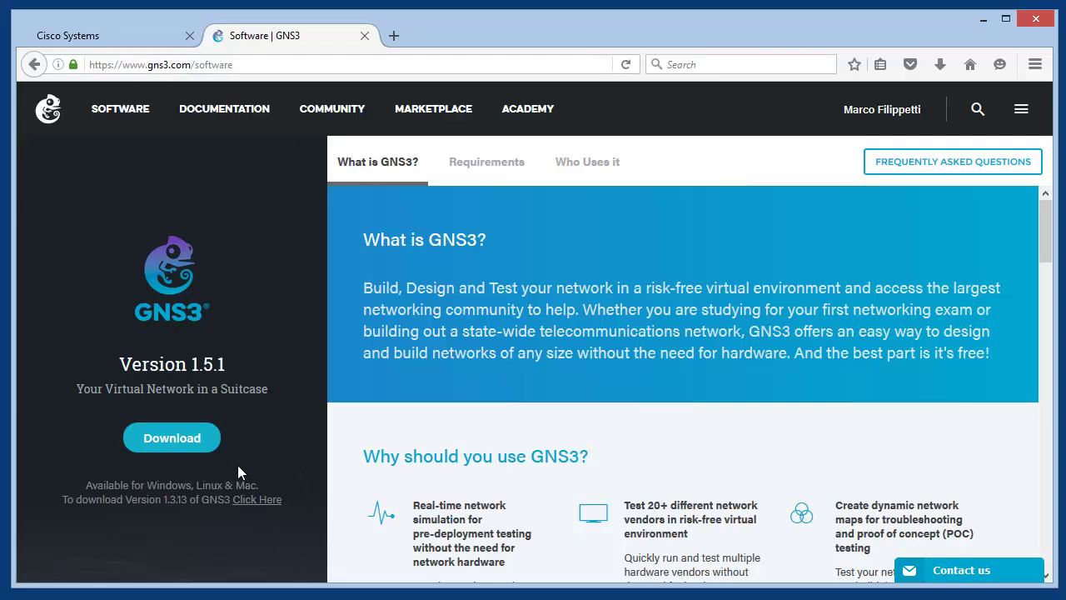
pyautogui.moveTo(226, 365); pyautogui.dragTo(119, 367)
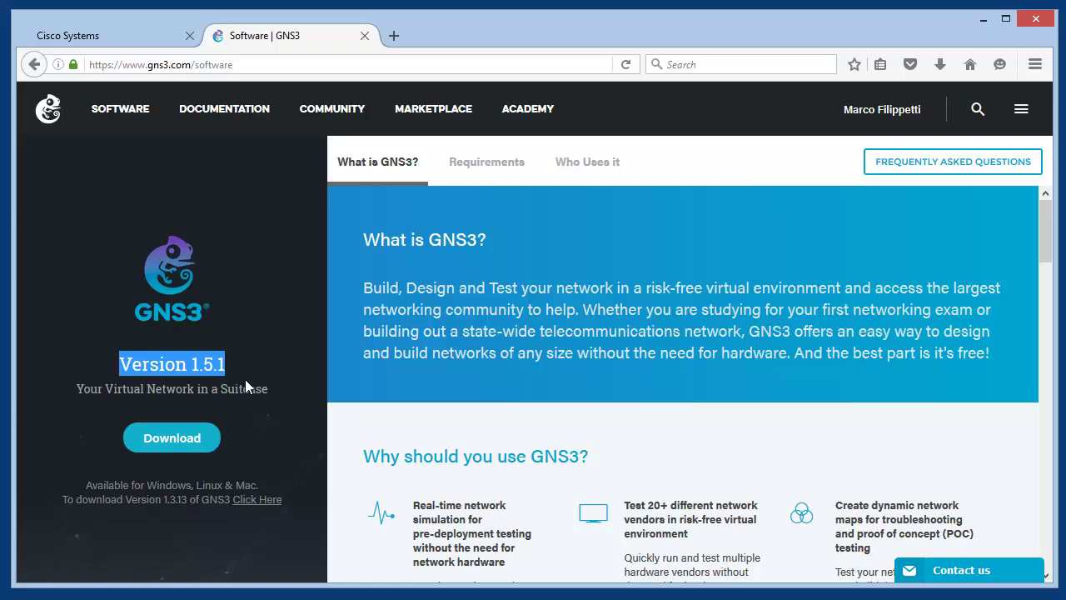
# Bring up Computer Management, lower its window, and show Device Manager with the computer node selected
pyautogui.hotkey('alt', 'Tab')
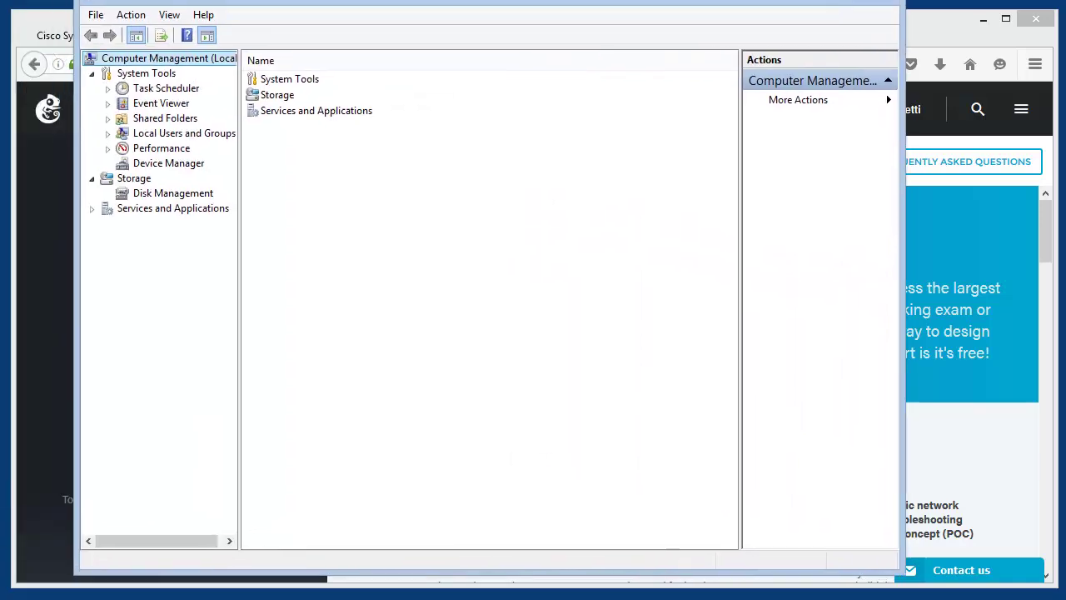
pyautogui.moveTo(441, 2); pyautogui.dragTo(440, 22)
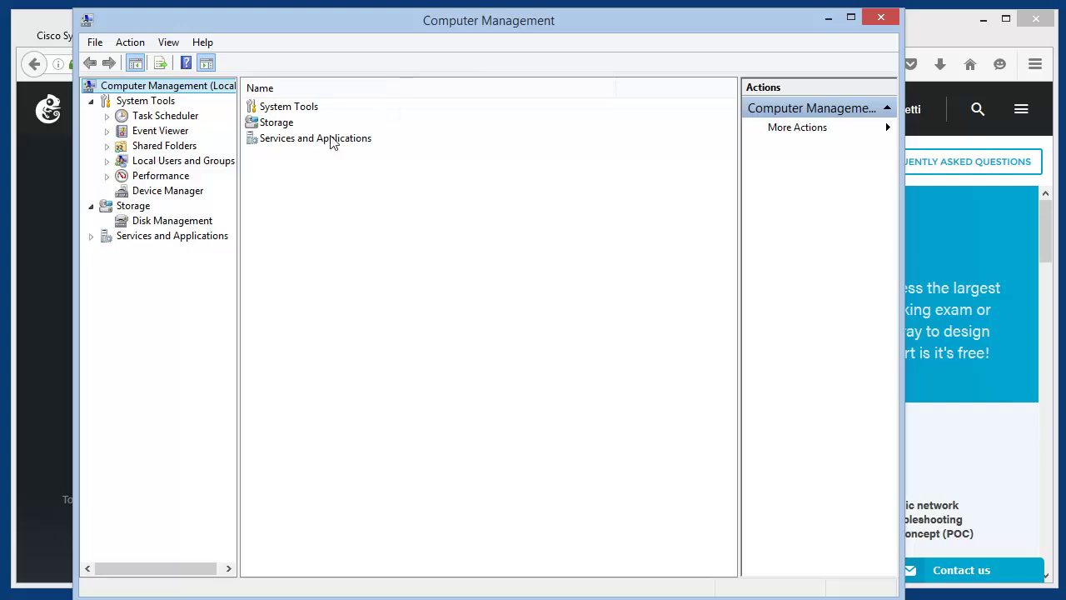
pyautogui.click(163, 193)
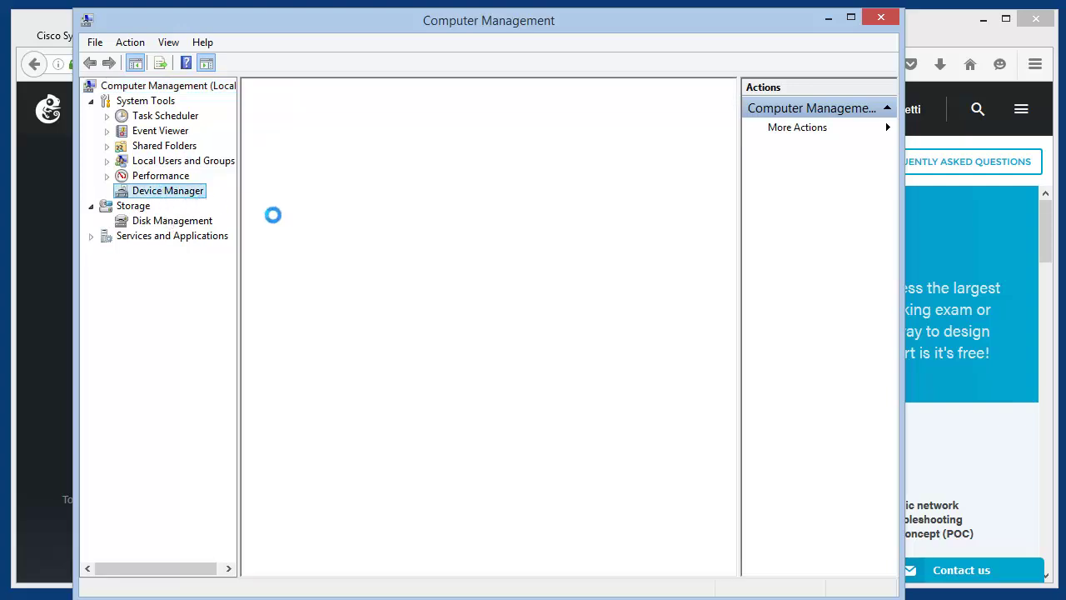
pyautogui.click(329, 85)
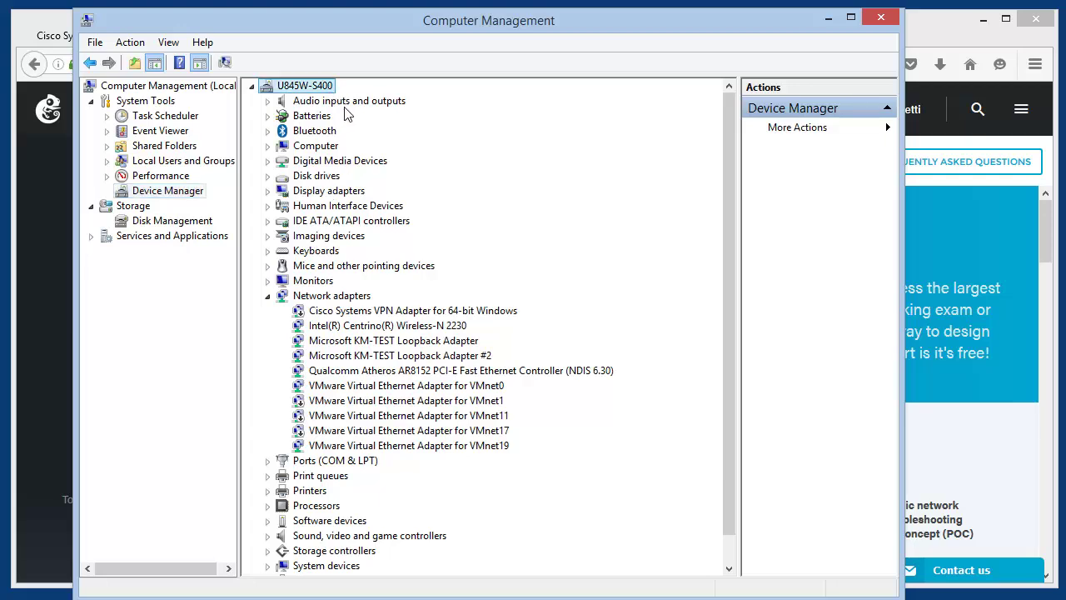
# Start the Add Hardware wizard for the computer, choosing to pick hardware manually from a list
pyautogui.rightClick(330, 94)
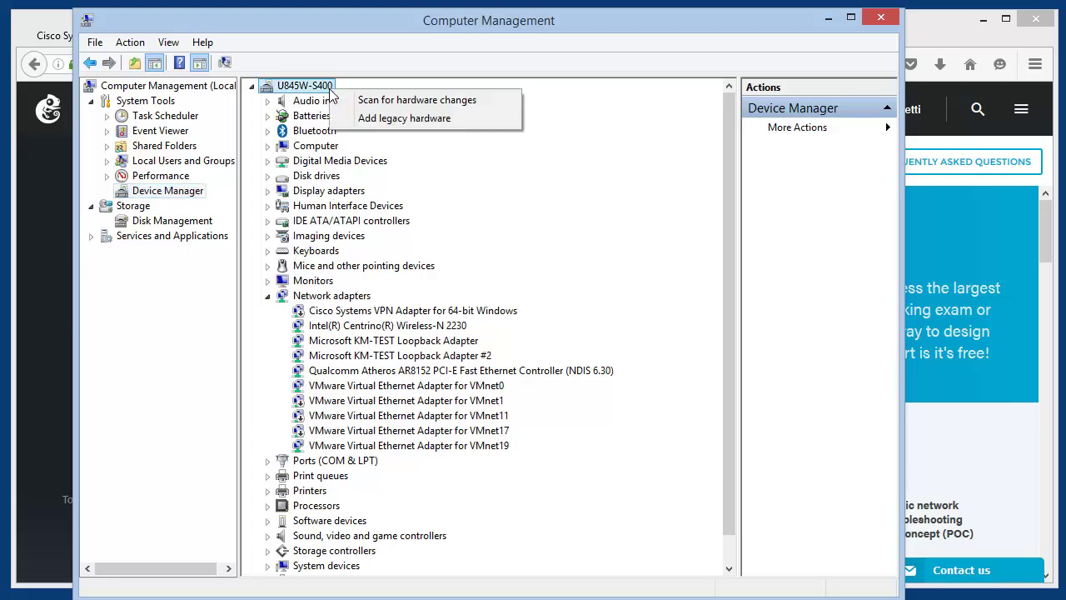
pyautogui.click(466, 125)
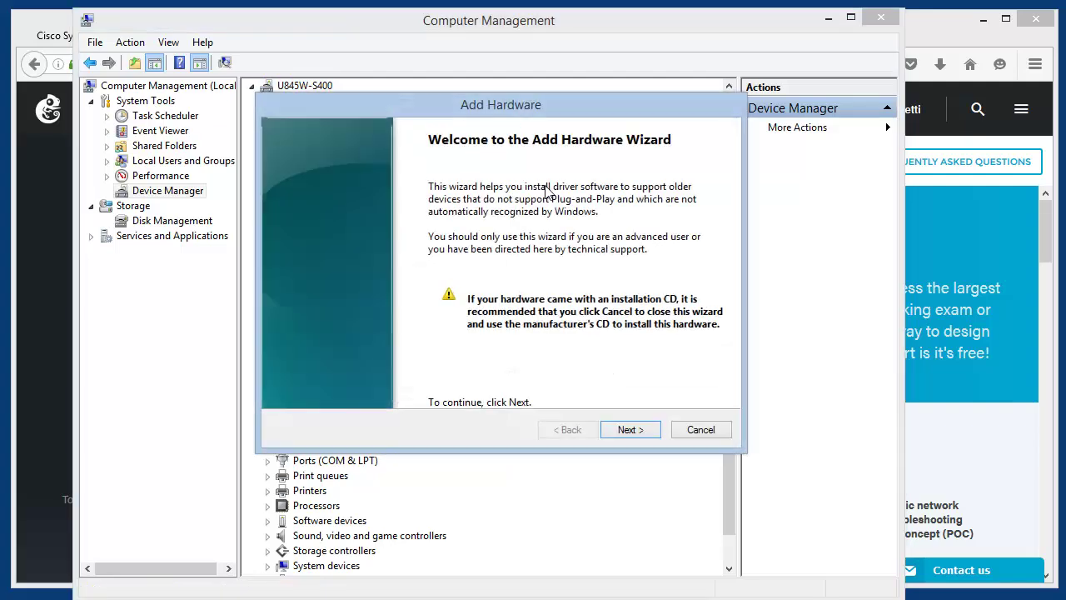
pyautogui.click(632, 430)
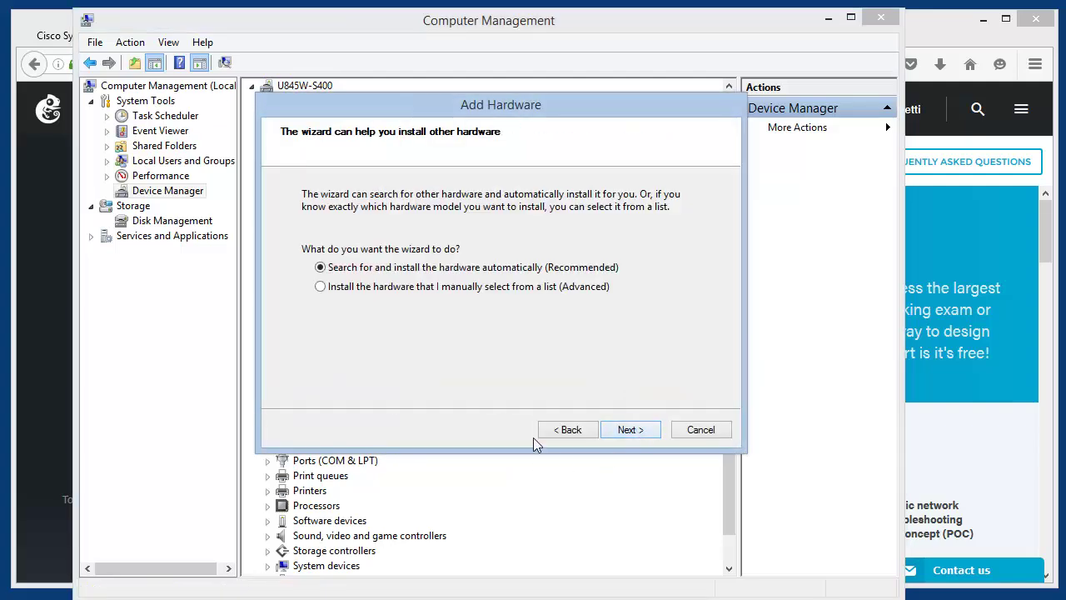
pyautogui.click(330, 285)
pyautogui.click(640, 428)
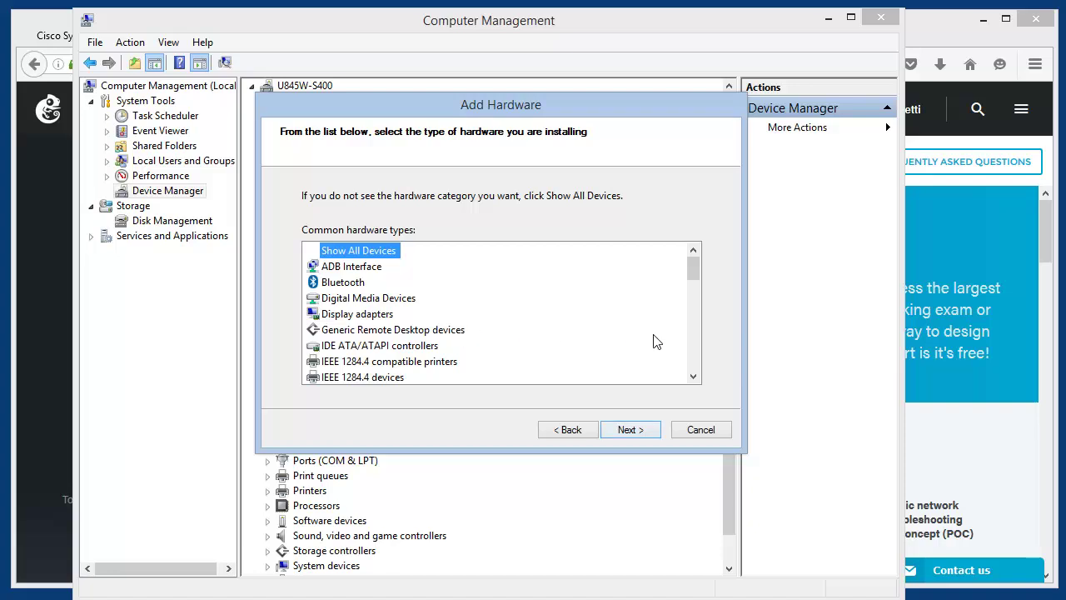
# Choose Network adapters, then Microsoft's KM-TEST Loopback Adapter
pyautogui.click(693, 361)
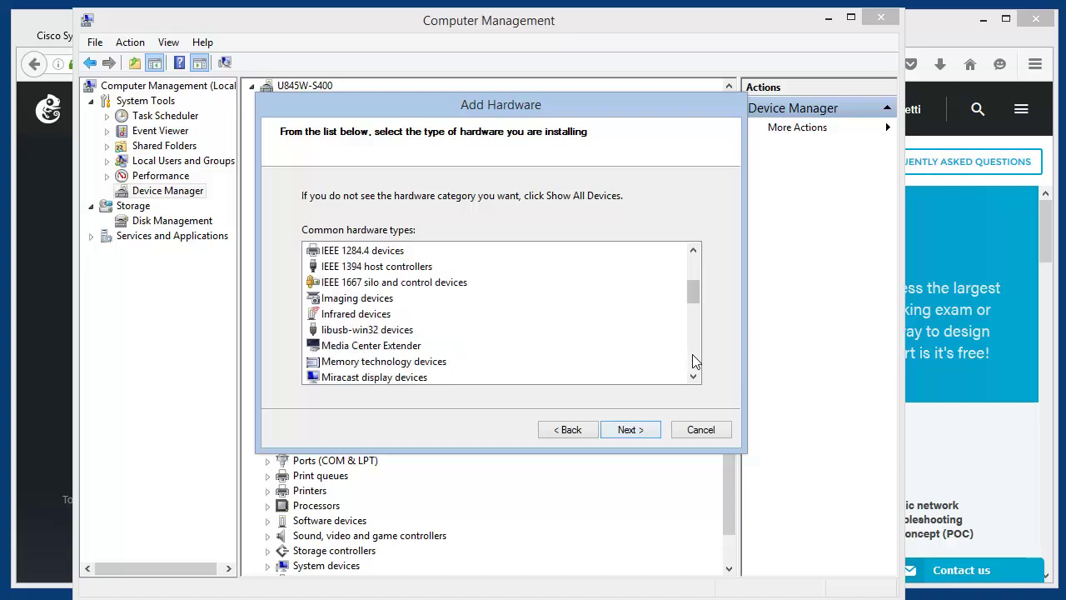
pyautogui.click(693, 362)
pyautogui.click(385, 298)
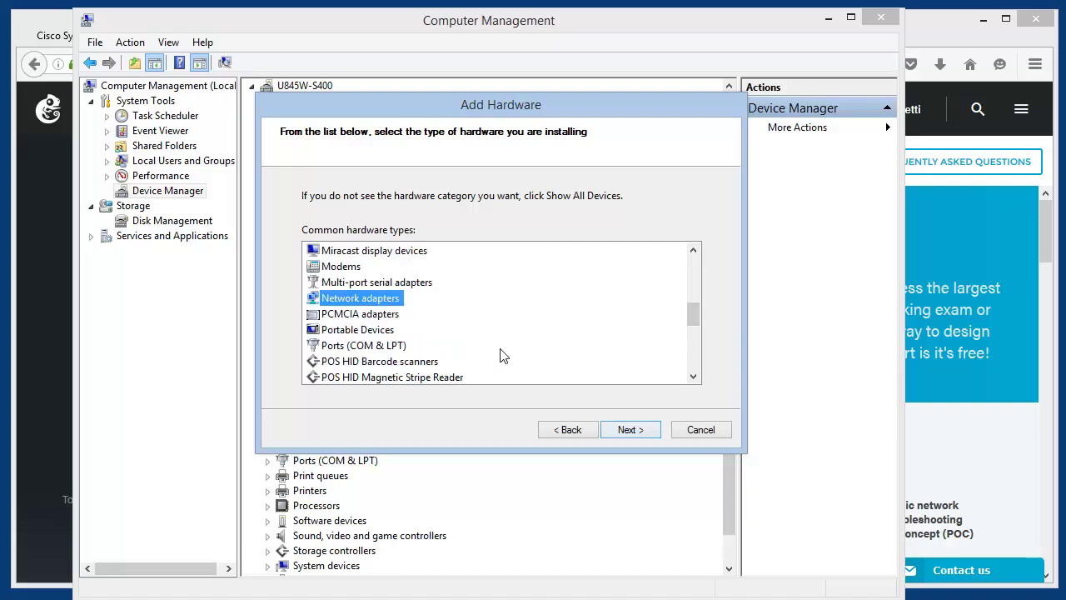
pyautogui.click(646, 434)
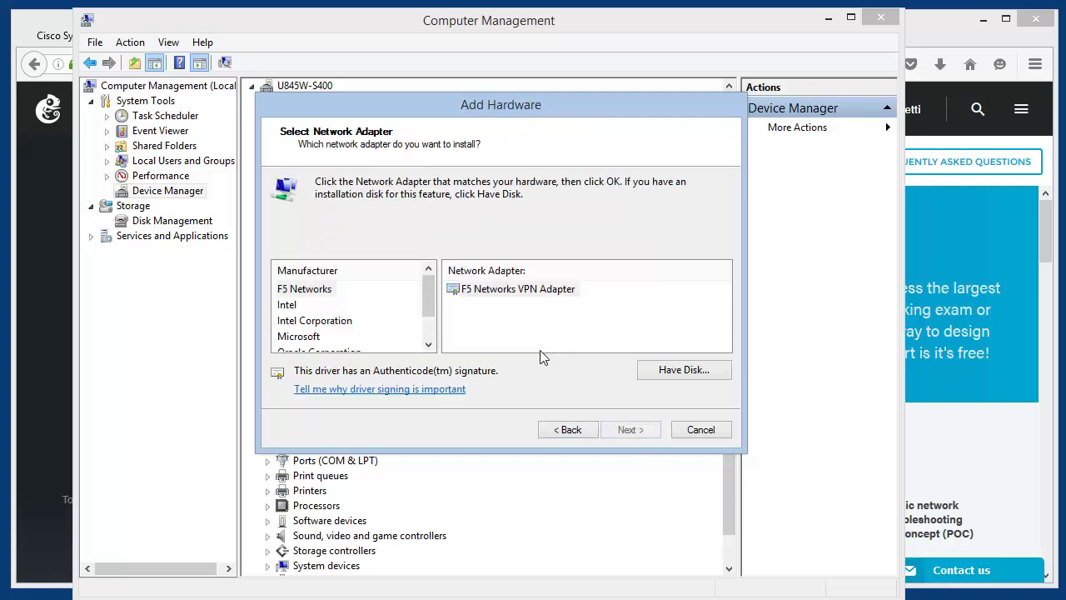
pyautogui.click(313, 338)
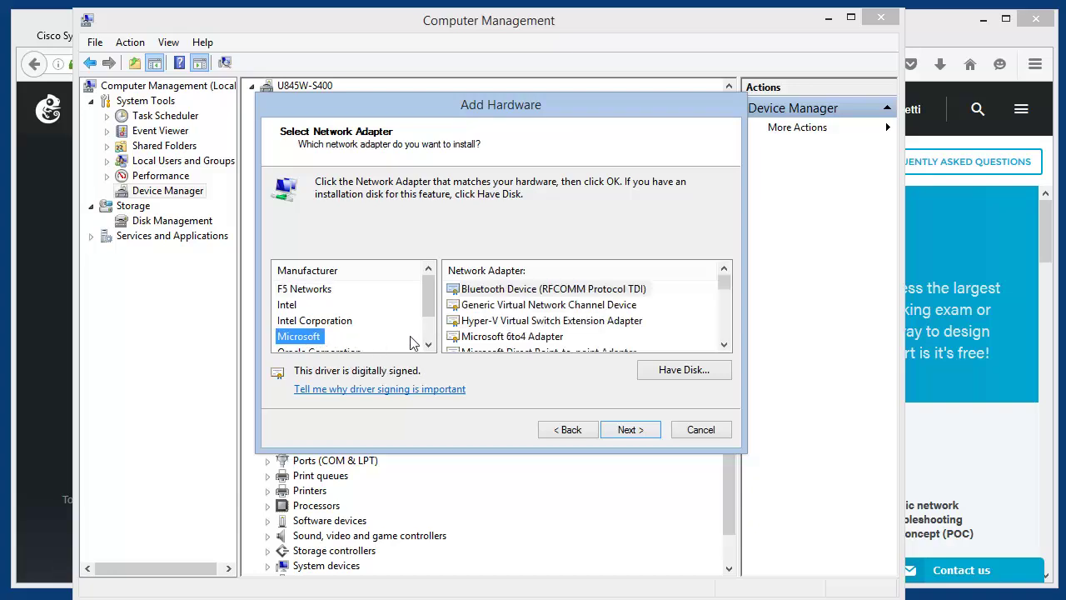
pyautogui.click(723, 338)
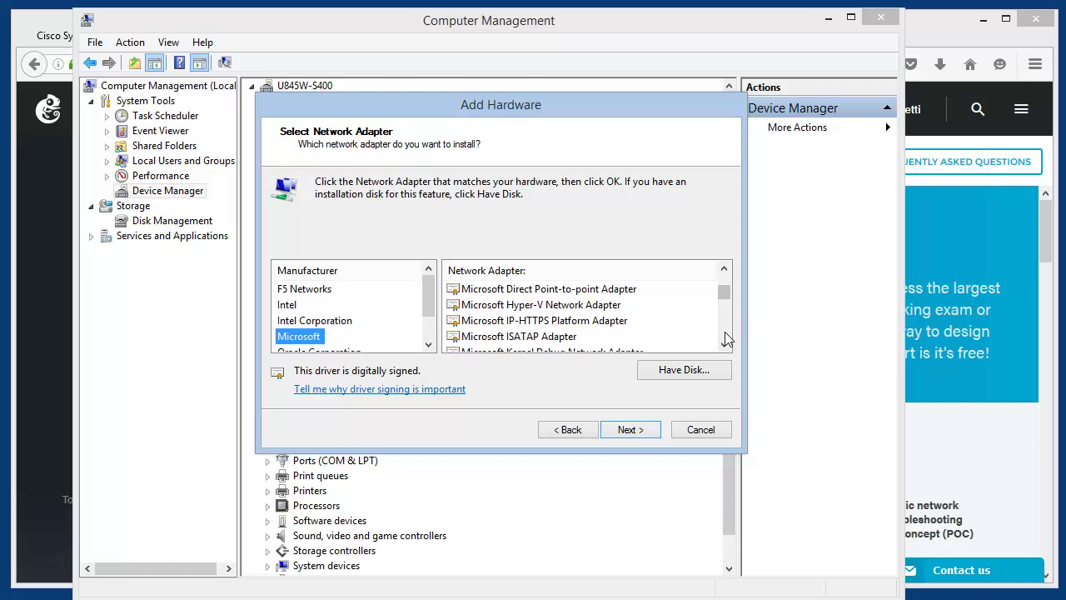
pyautogui.click(723, 338)
pyautogui.click(606, 306)
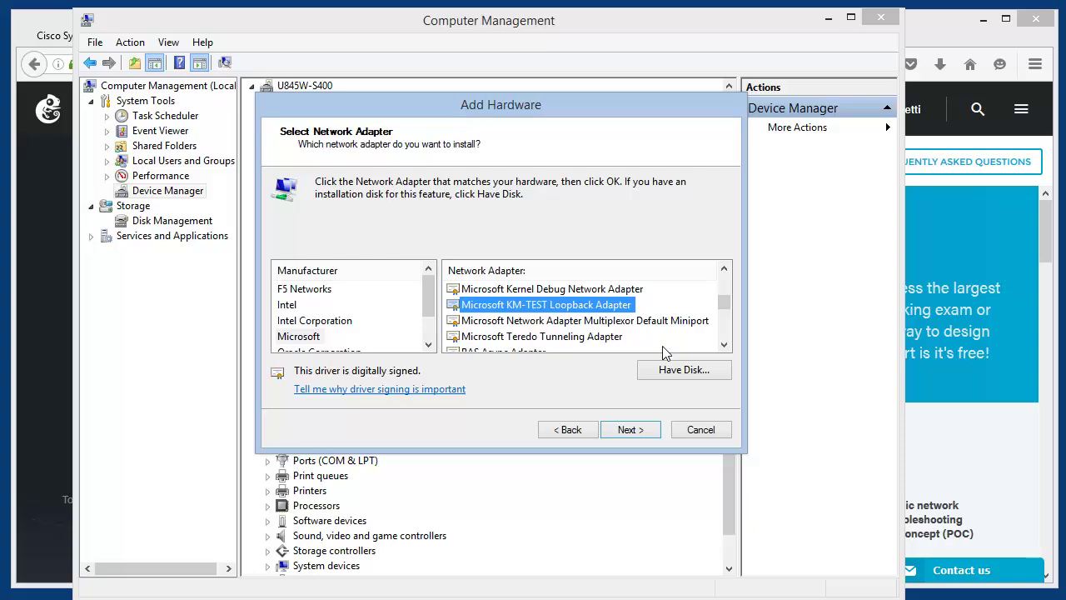
# Cancel the Add Hardware wizard, close Computer Management, and move Network and Sharing Center aside
pyautogui.click(719, 430)
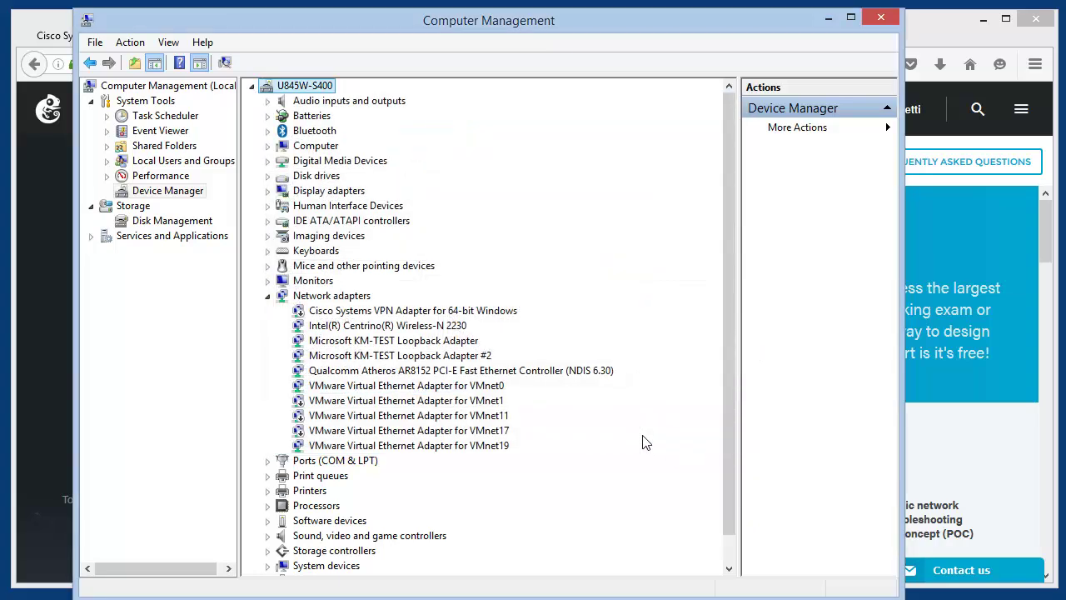
pyautogui.click(887, 23)
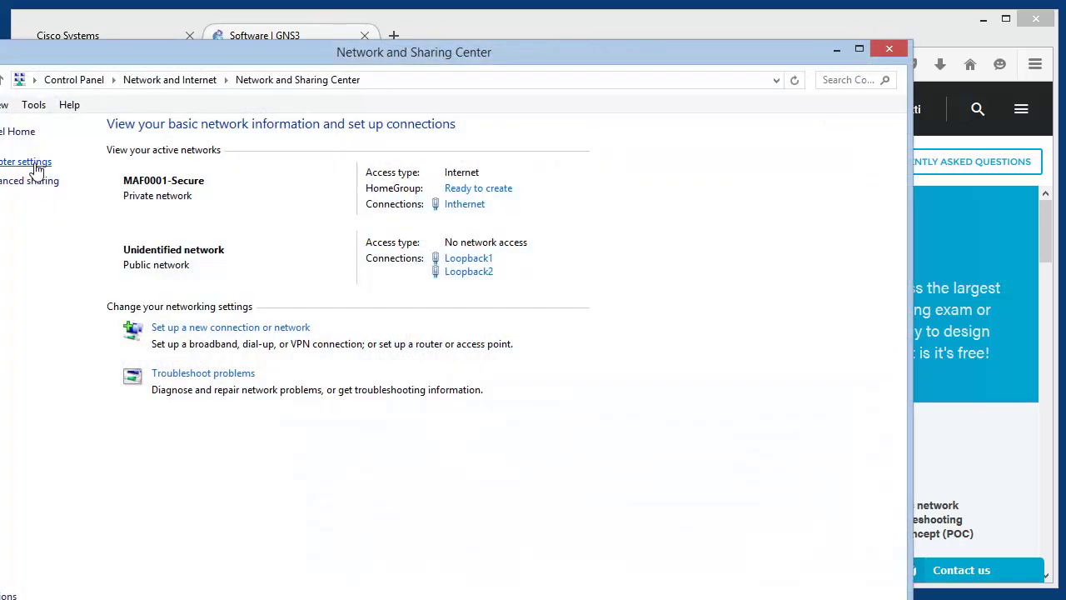
pyautogui.moveTo(106, 66); pyautogui.dragTo(226, 53)
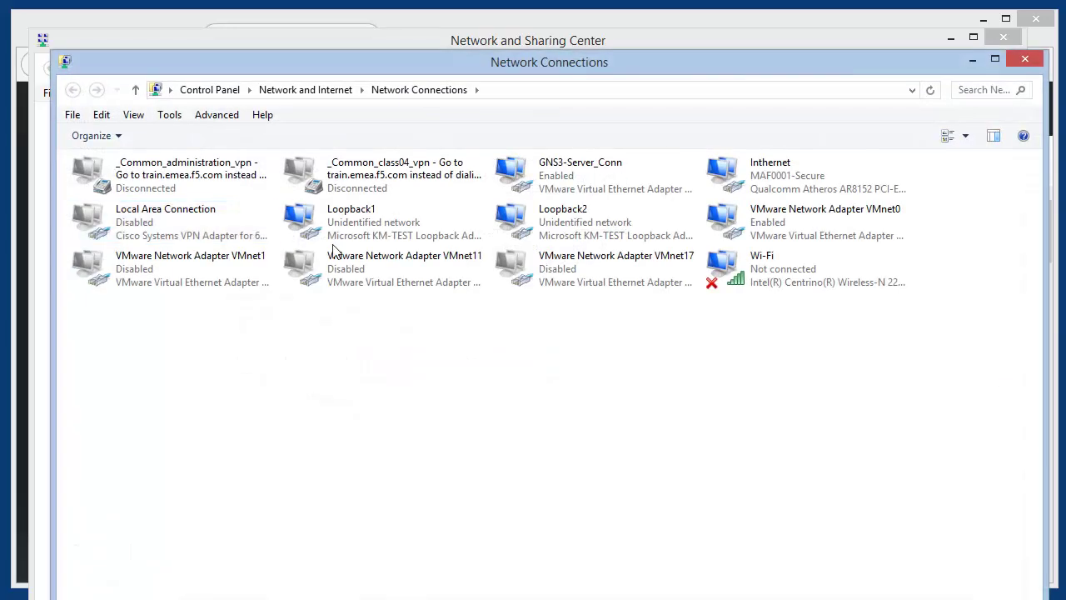
# Disable the Loopback2 adapter and bring up the actions for Loopback1
pyautogui.click(368, 237)
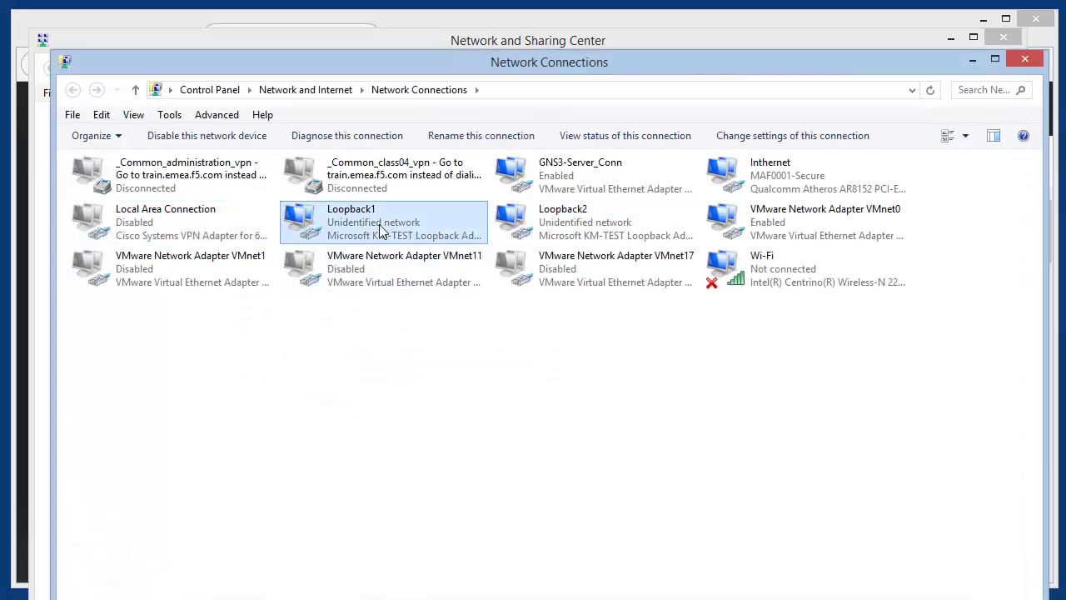
pyautogui.click(547, 225)
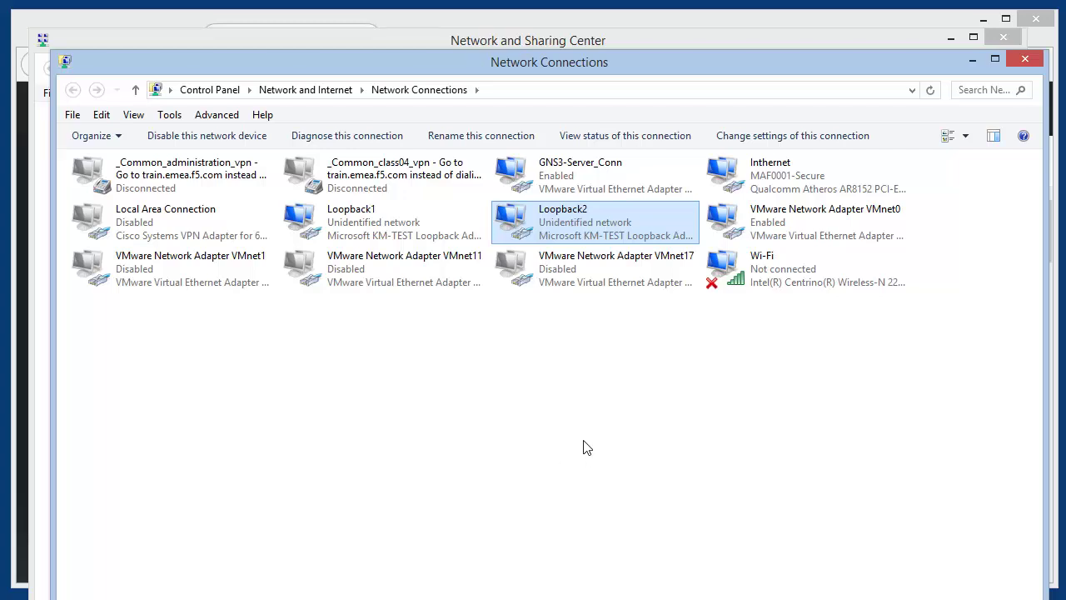
pyautogui.rightClick(572, 232)
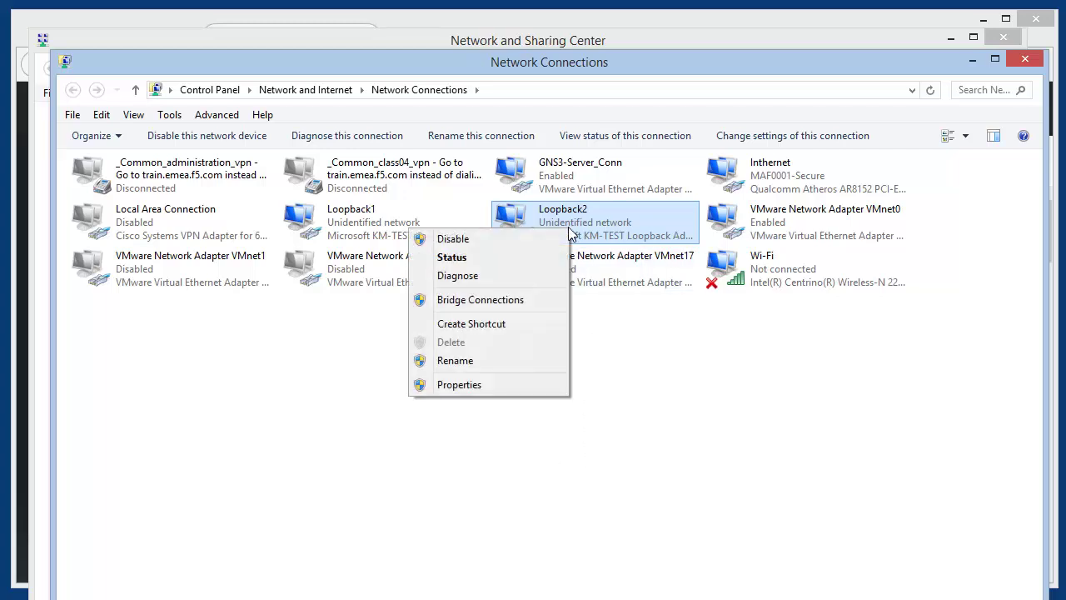
pyautogui.click(521, 239)
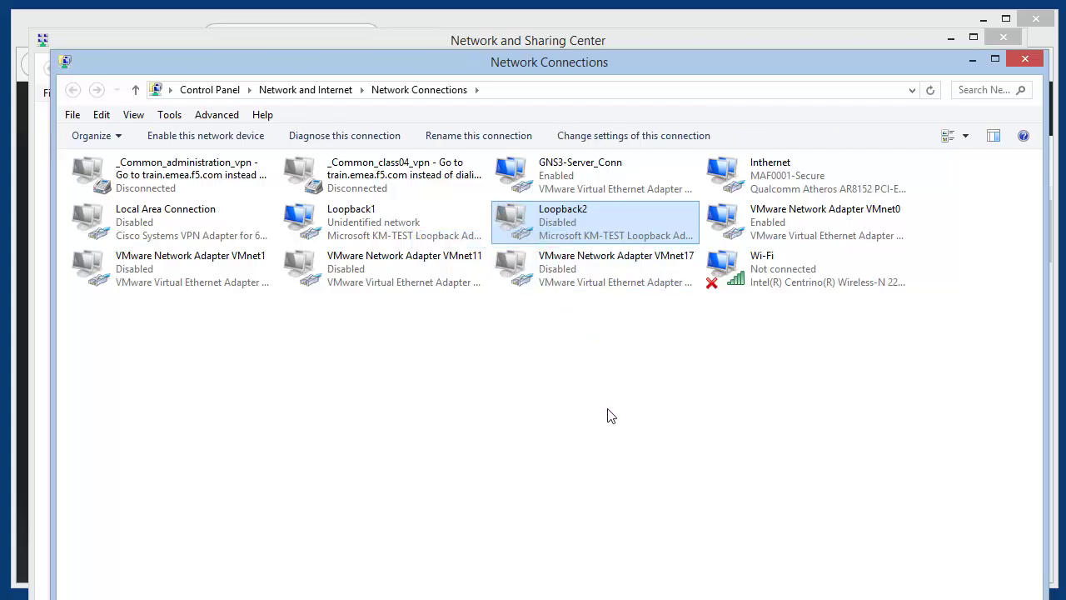
pyautogui.click(388, 230)
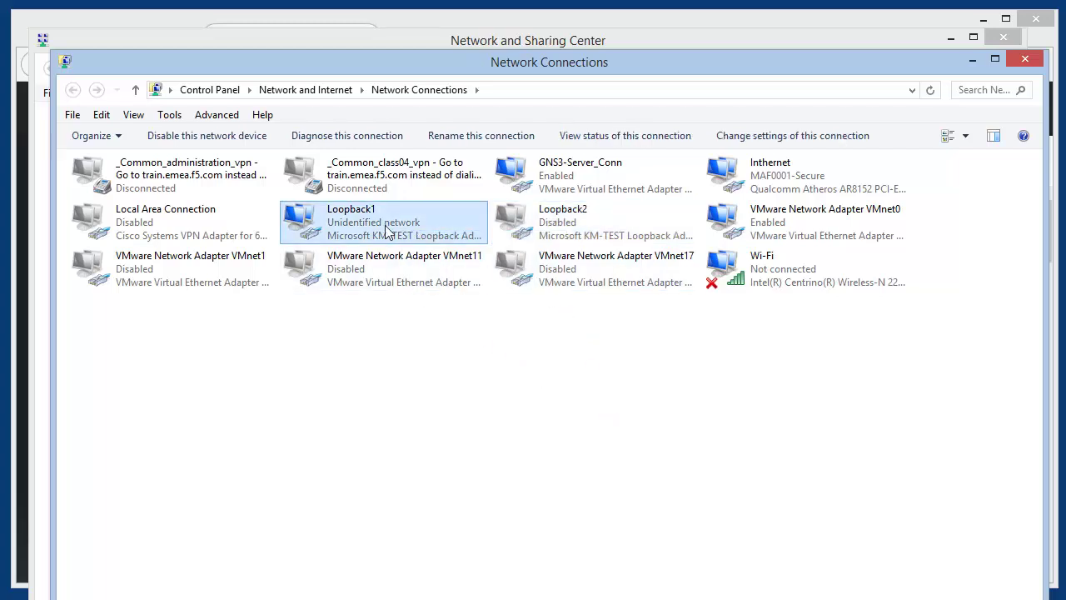
pyautogui.rightClick(388, 231)
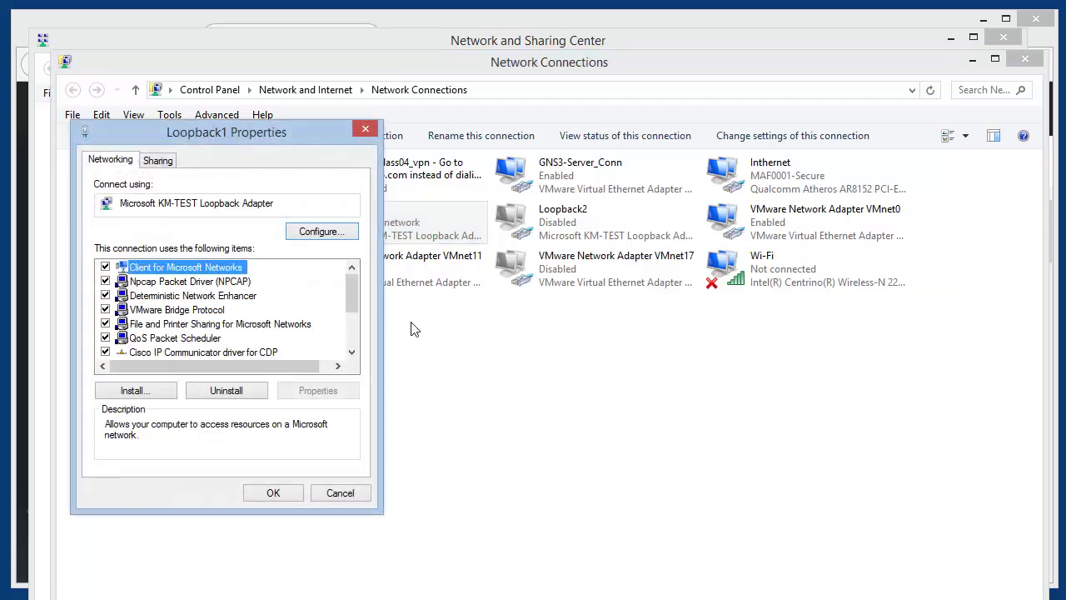
# Turn off IPv6 on Loopback1 and give it static IPv4 11.11.11.11, mask 255.255.255.0
pyautogui.moveTo(353, 293); pyautogui.dragTo(351, 347)
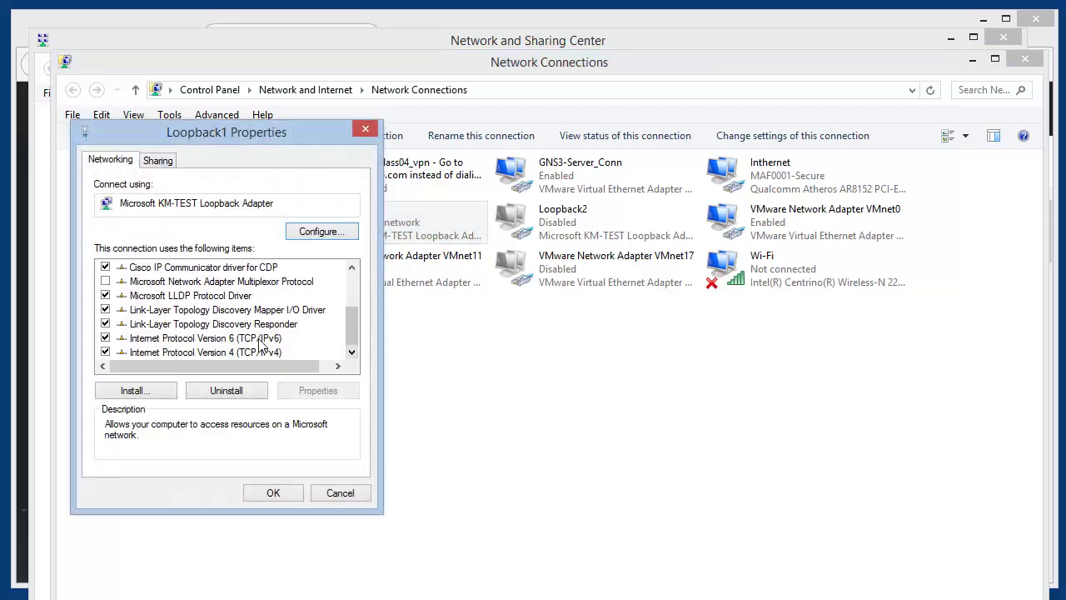
pyautogui.click(105, 337)
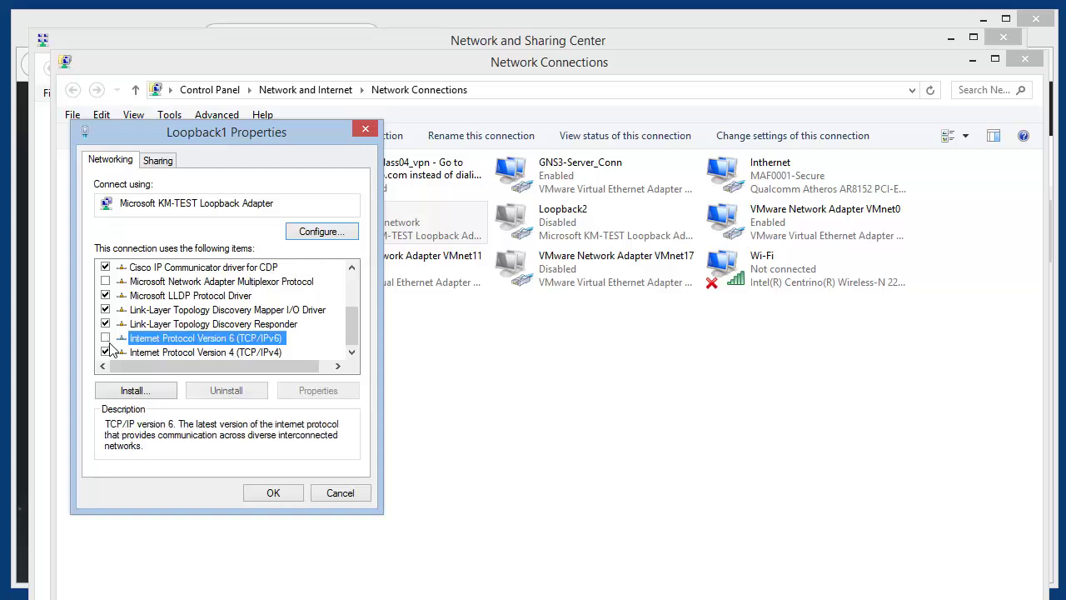
pyautogui.doubleClick(219, 352)
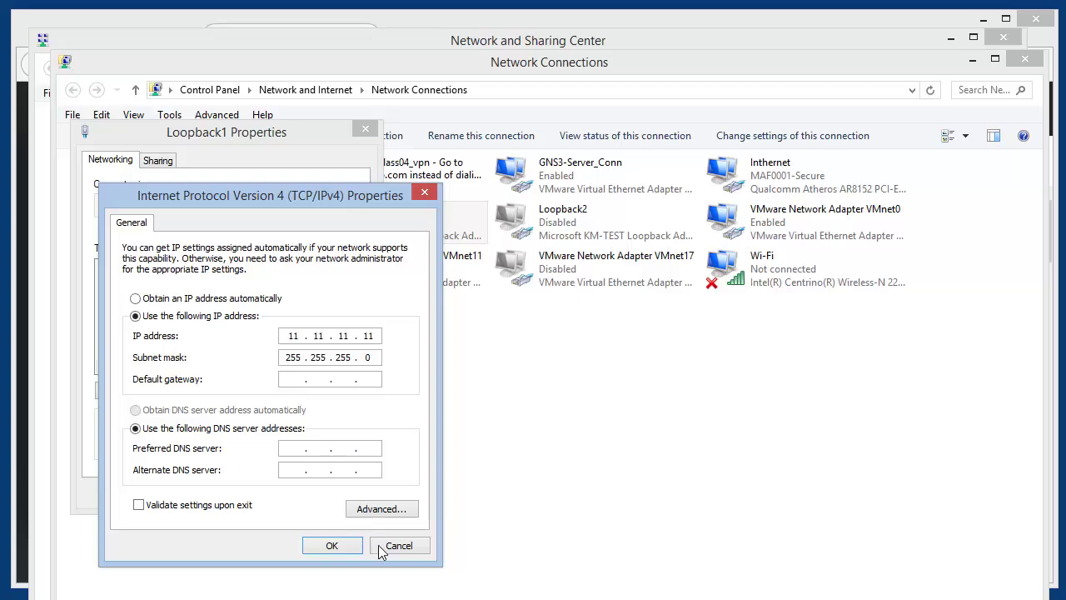
pyautogui.click(332, 546)
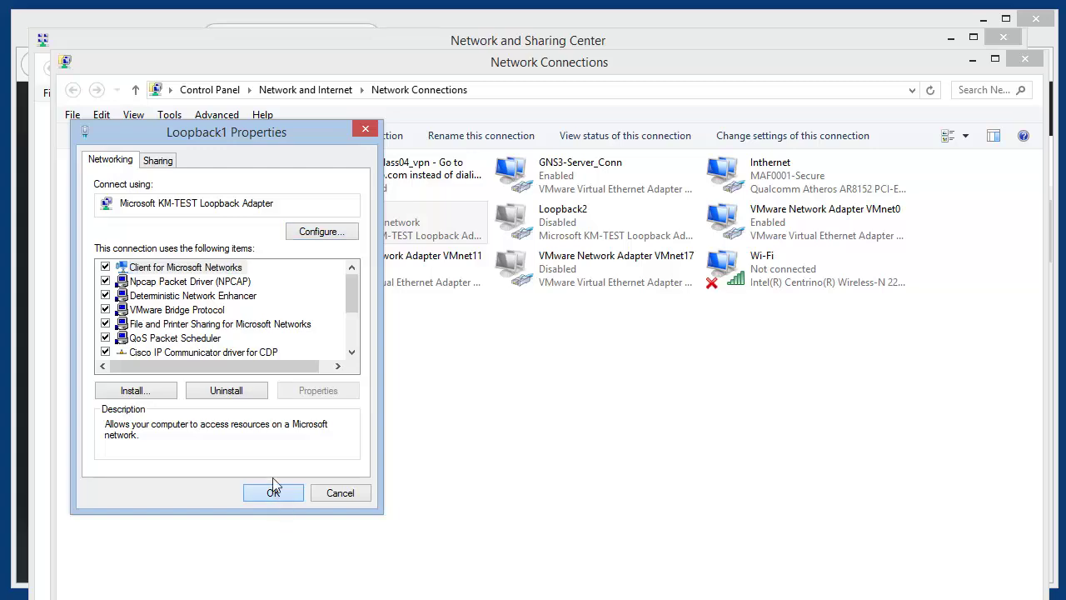
pyautogui.click(273, 493)
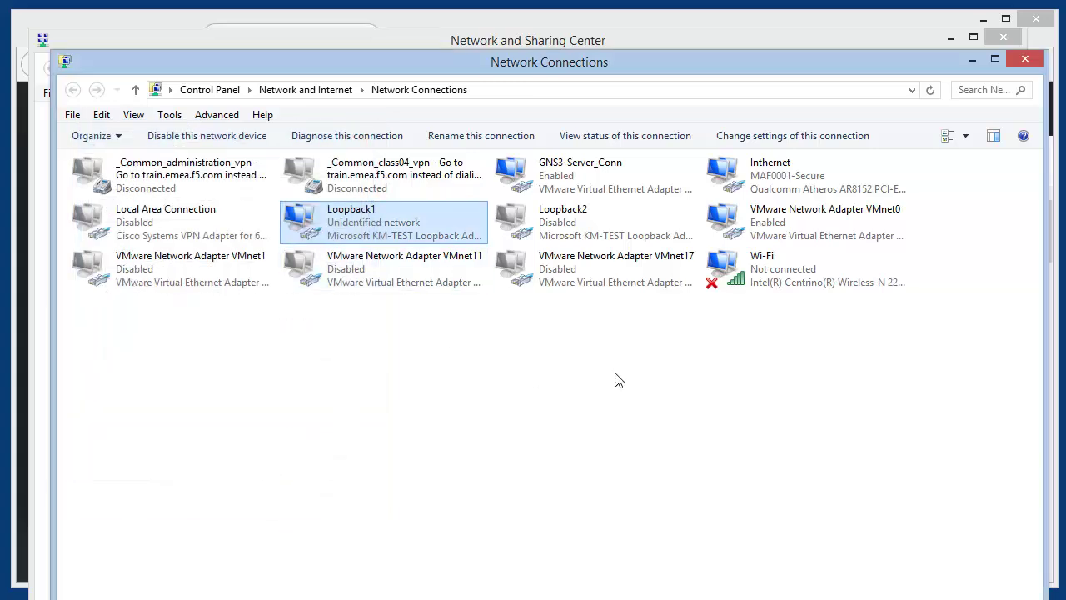
pyautogui.click(1022, 62)
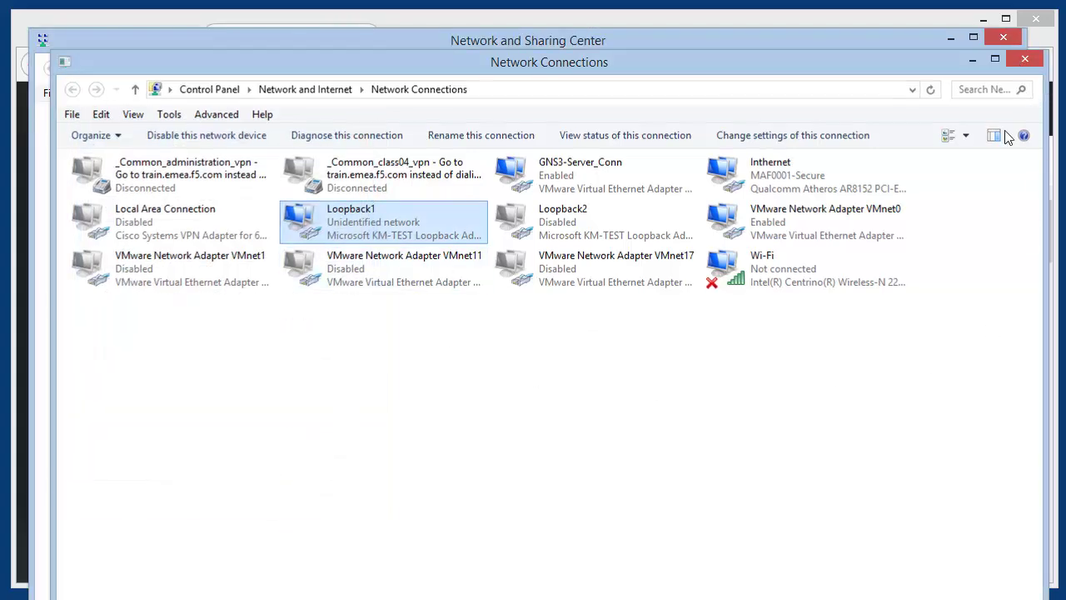
# Close Network and Sharing Center and minimize Firefox
pyautogui.click(1002, 37)
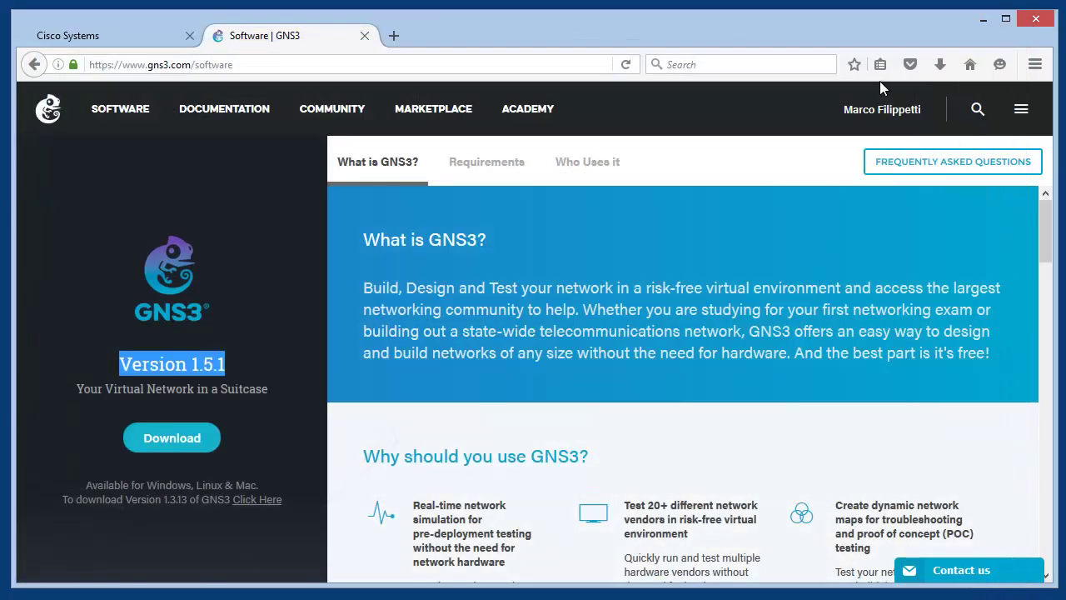
pyautogui.click(983, 20)
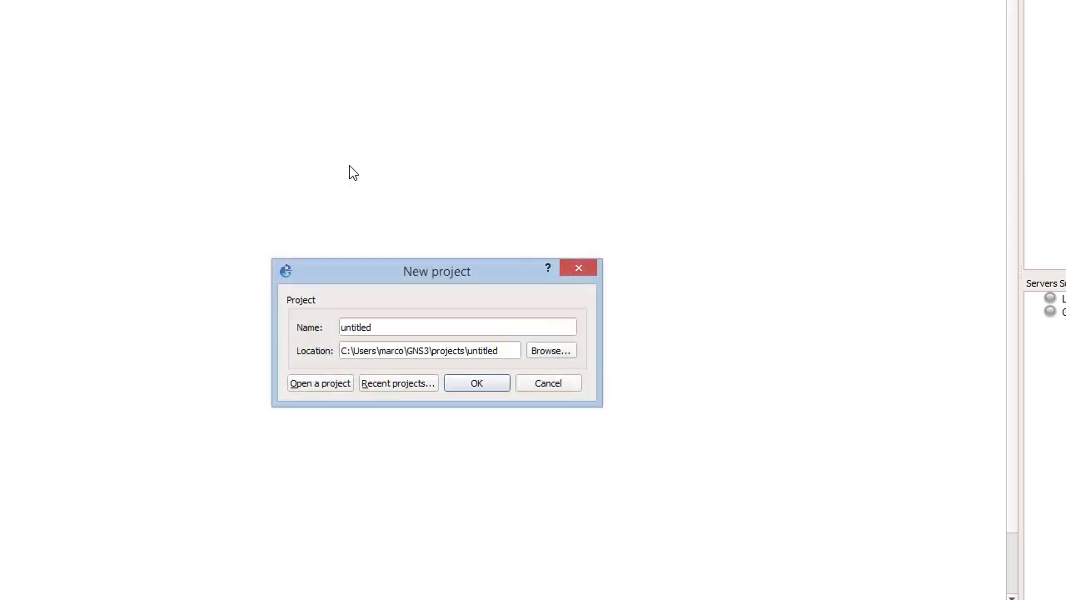
# Open vpn.gns3 from the Recent projects list in the New project dialog
pyautogui.click(428, 385)
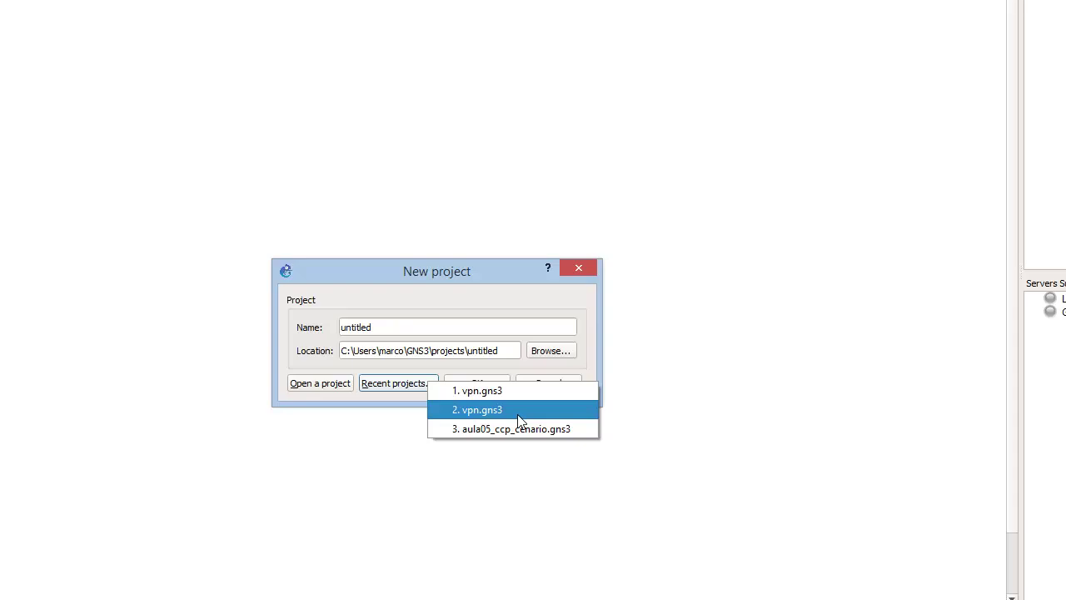
pyautogui.click(518, 419)
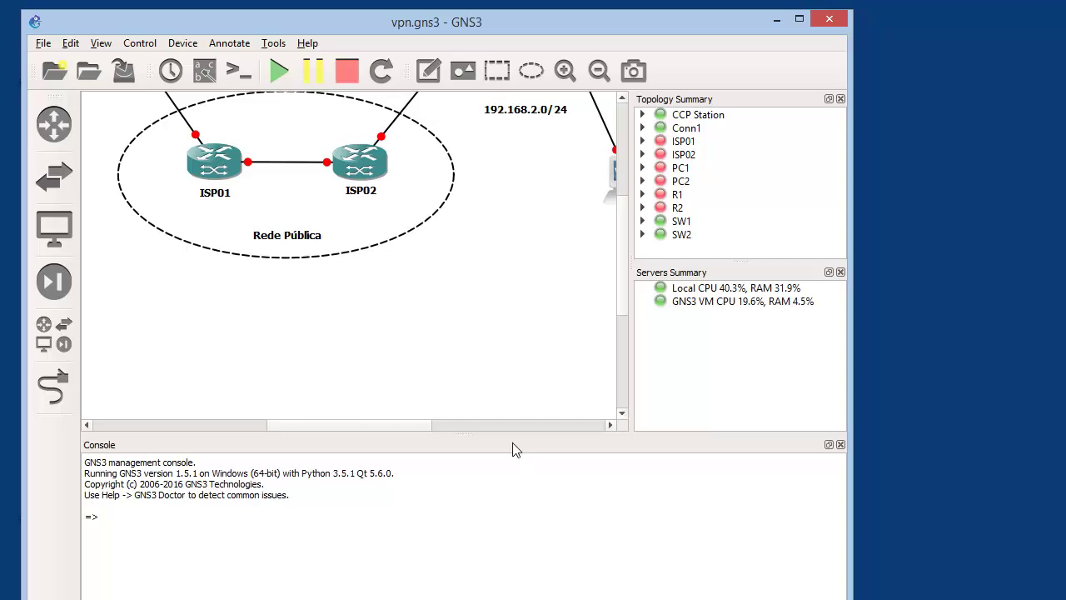
pyautogui.moveTo(511, 434); pyautogui.dragTo(494, 525)
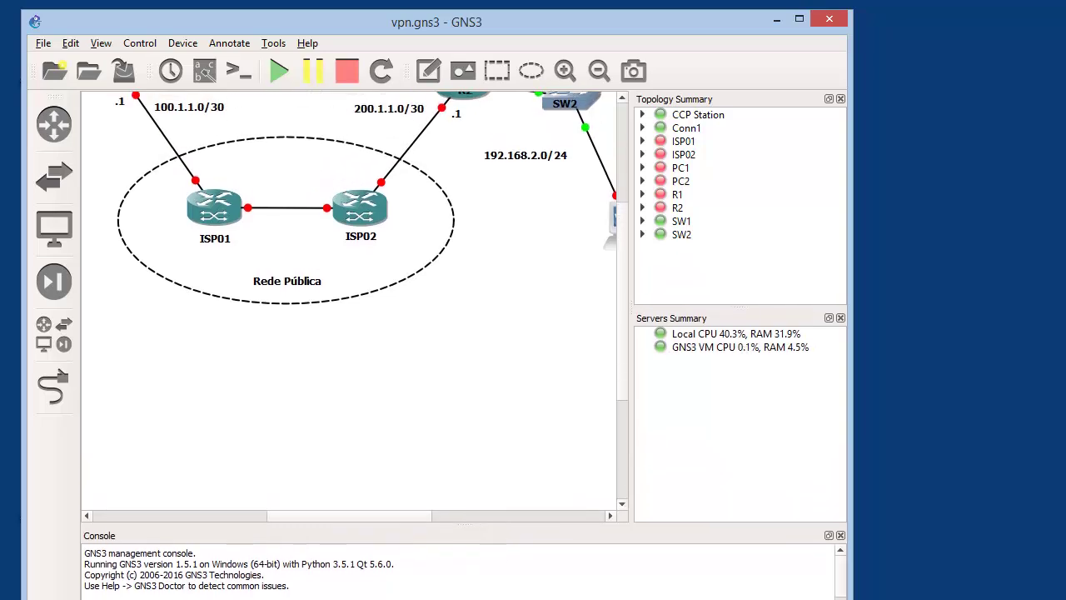
pyautogui.moveTo(500, 599); pyautogui.dragTo(499, 585)
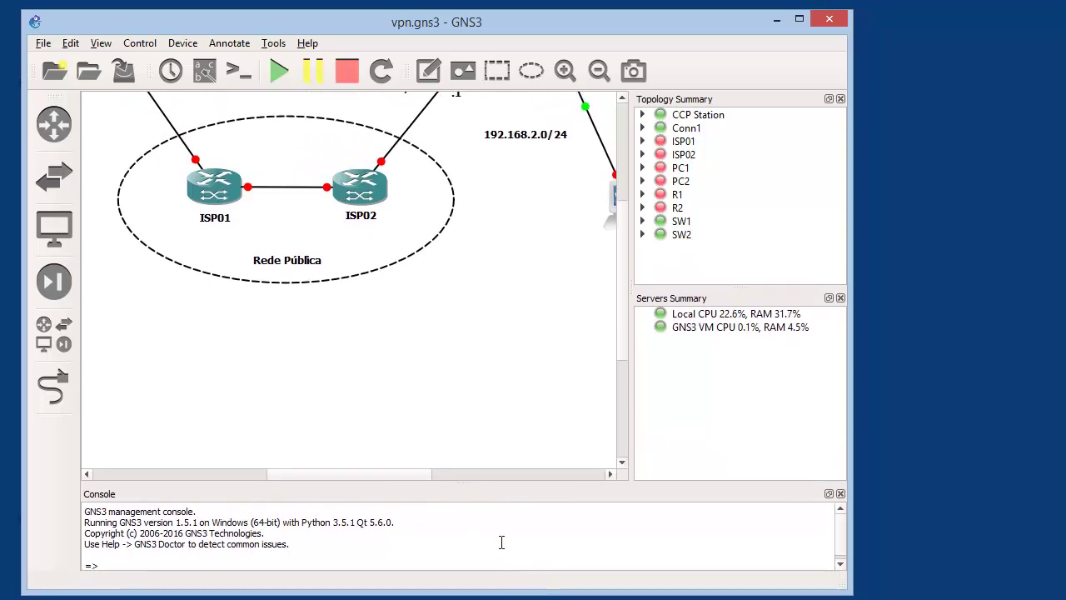
pyautogui.moveTo(502, 483); pyautogui.dragTo(506, 484)
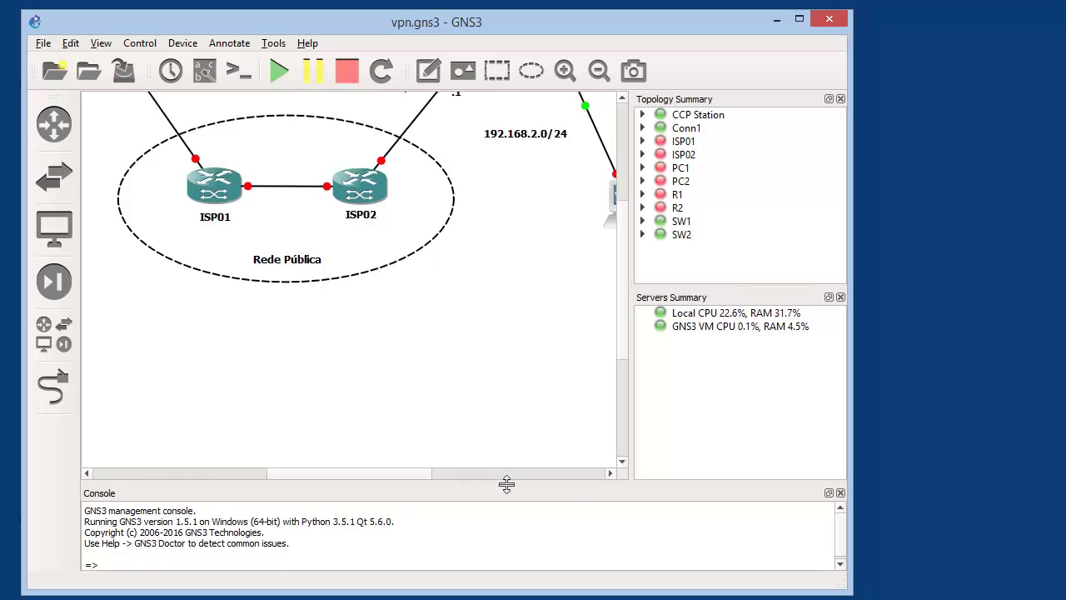
pyautogui.click(599, 70)
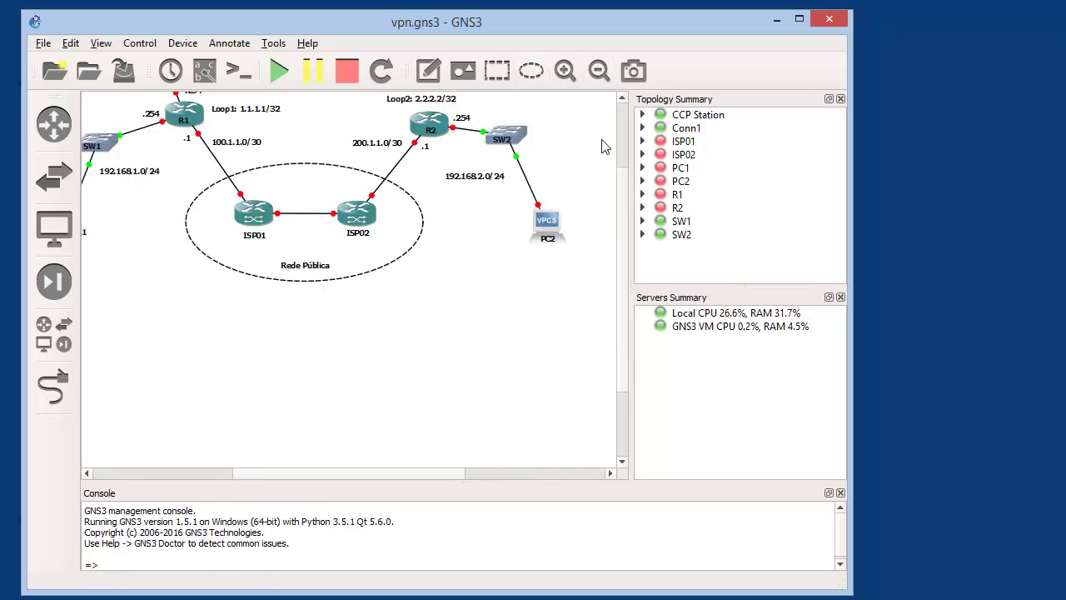
pyautogui.moveTo(620, 198); pyautogui.dragTo(627, 143)
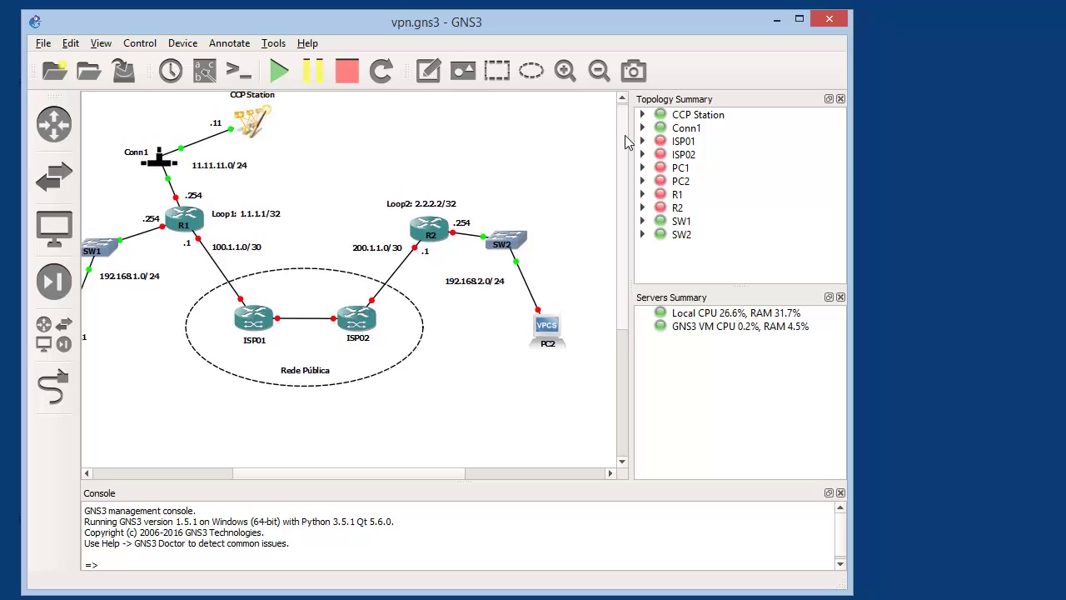
pyautogui.moveTo(633, 200); pyautogui.dragTo(735, 204)
pyautogui.moveTo(261, 474)
pyautogui.mouseDown()
pyautogui.moveTo(250, 486)
pyautogui.moveTo(247, 477)
pyautogui.moveTo(281, 480)
pyautogui.moveTo(259, 480)
pyautogui.mouseUp()
pyautogui.moveTo(683, 434); pyautogui.dragTo(96, 75)
pyautogui.moveTo(200, 160); pyautogui.dragTo(255, 196)
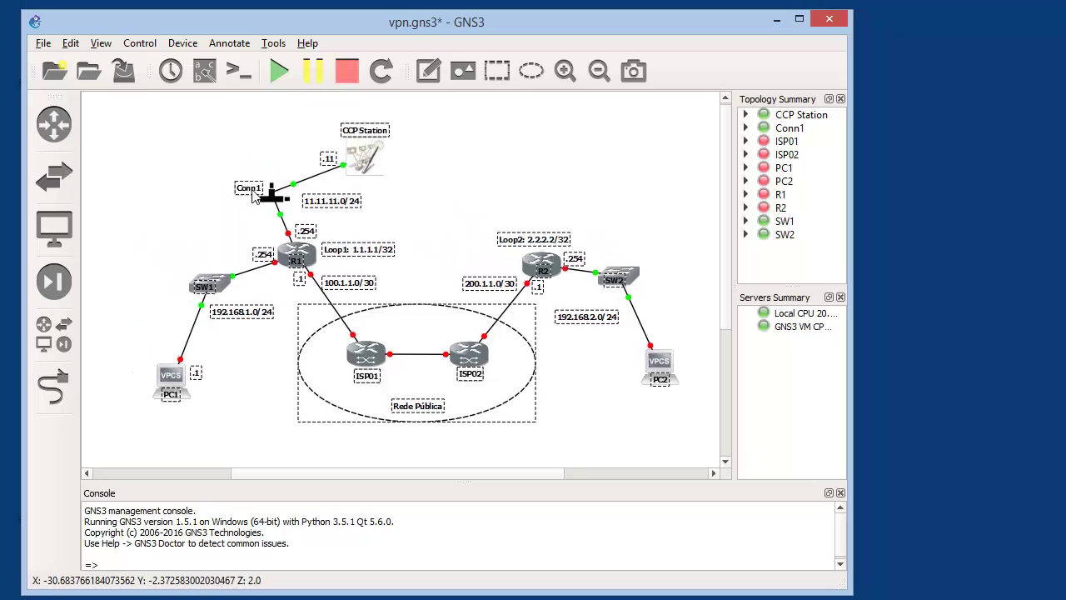
pyautogui.click(165, 184)
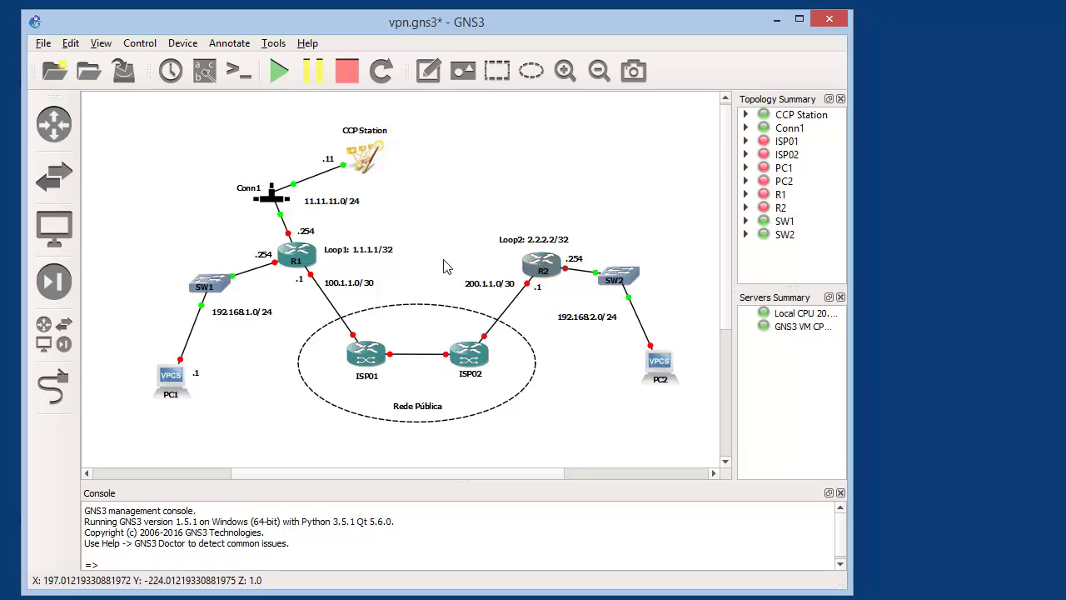
pyautogui.moveTo(316, 260)
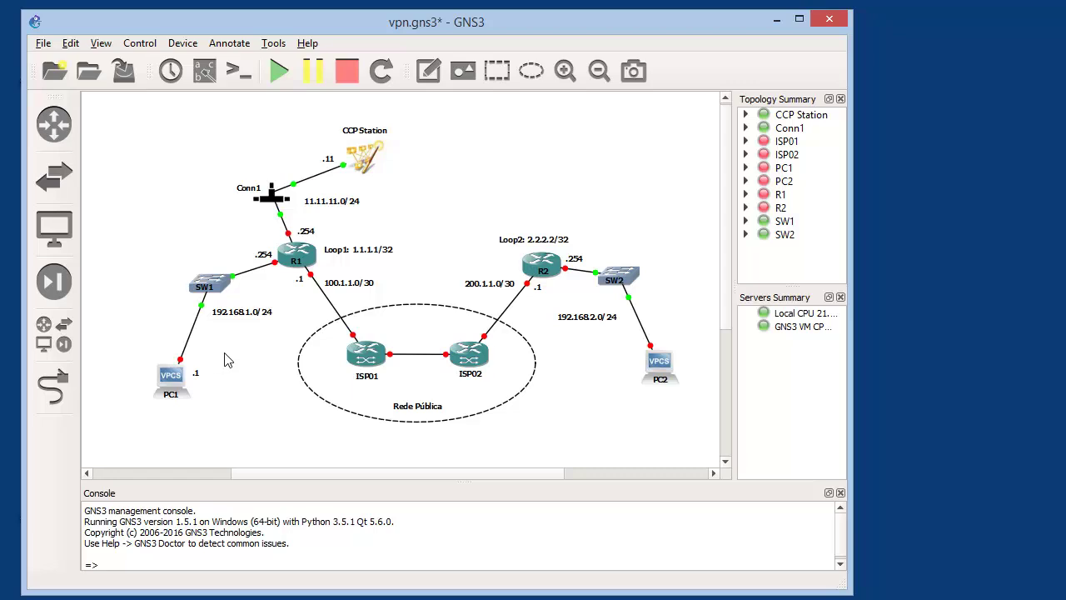
pyautogui.moveTo(379, 358)
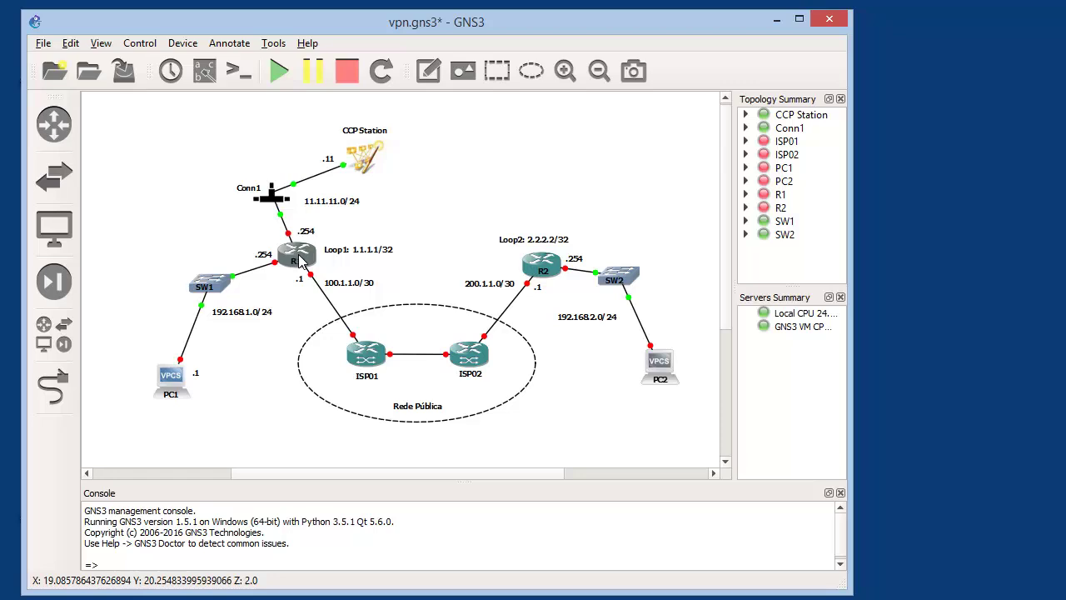
pyautogui.moveTo(526, 275)
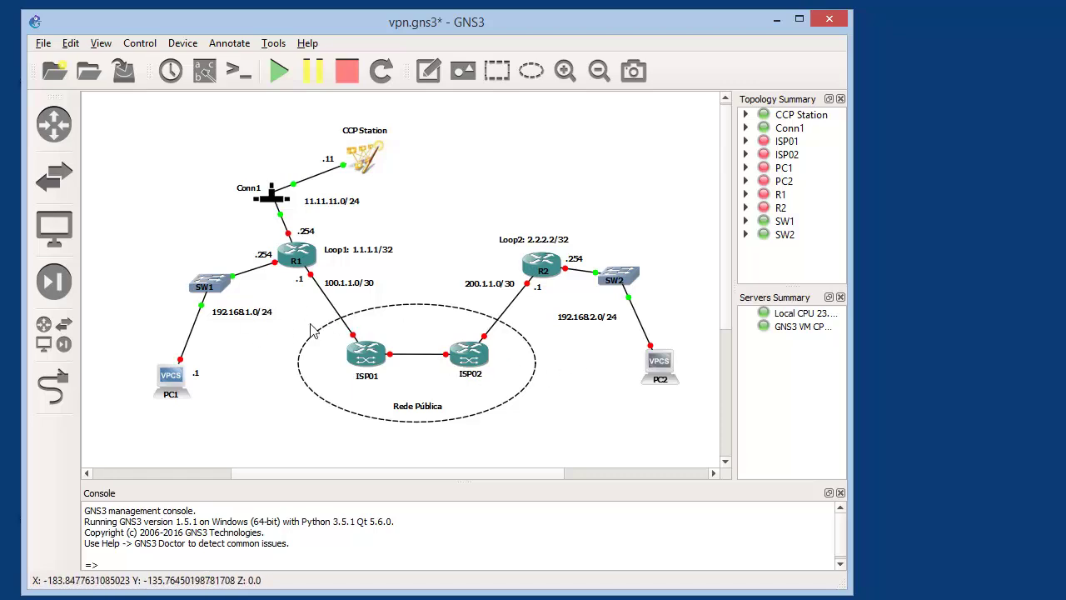
pyautogui.click(261, 315)
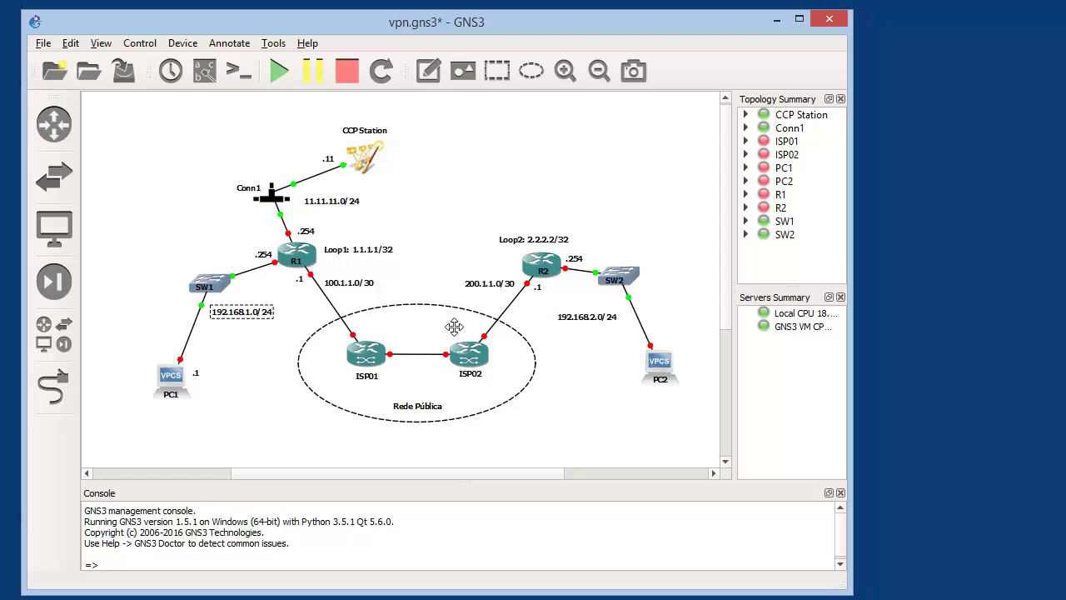
# Turn on interface labels for all links from the View menu
pyautogui.click(73, 44)
pyautogui.moveTo(99, 48)
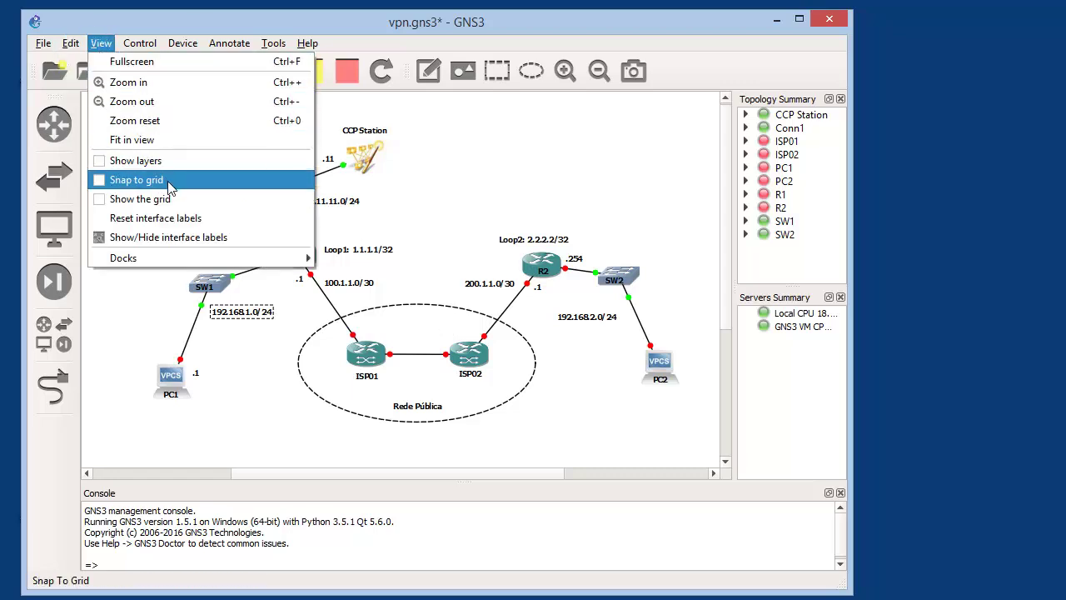
pyautogui.click(190, 239)
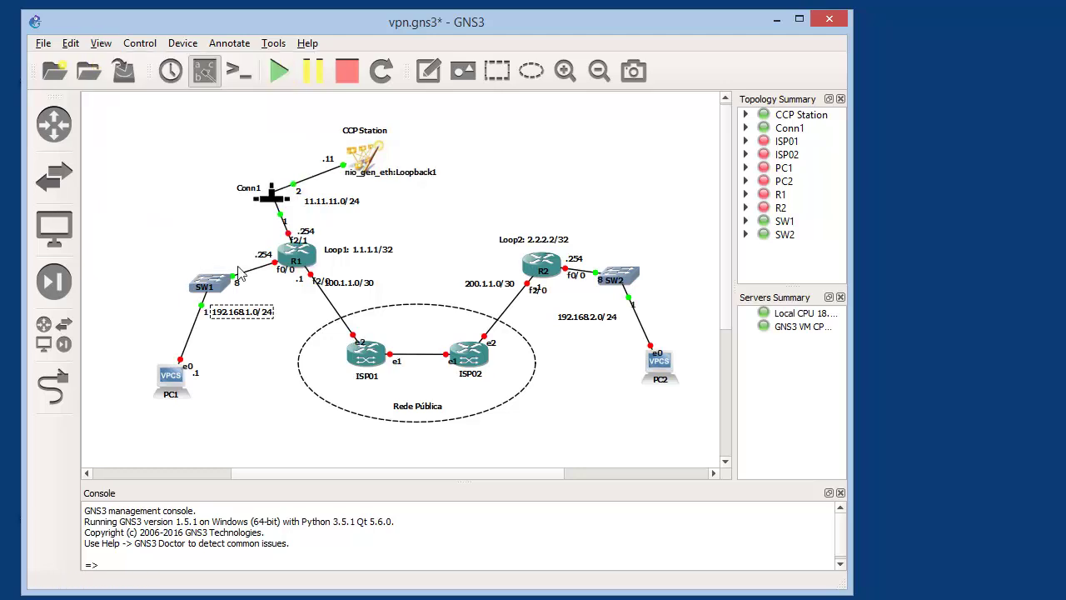
# Reposition the R1 f2/1 and f0/0, Conn1 port 1, R2 f2/0 and f0/0, SW2 and PC2 labels
pyautogui.moveTo(320, 283); pyautogui.dragTo(281, 236)
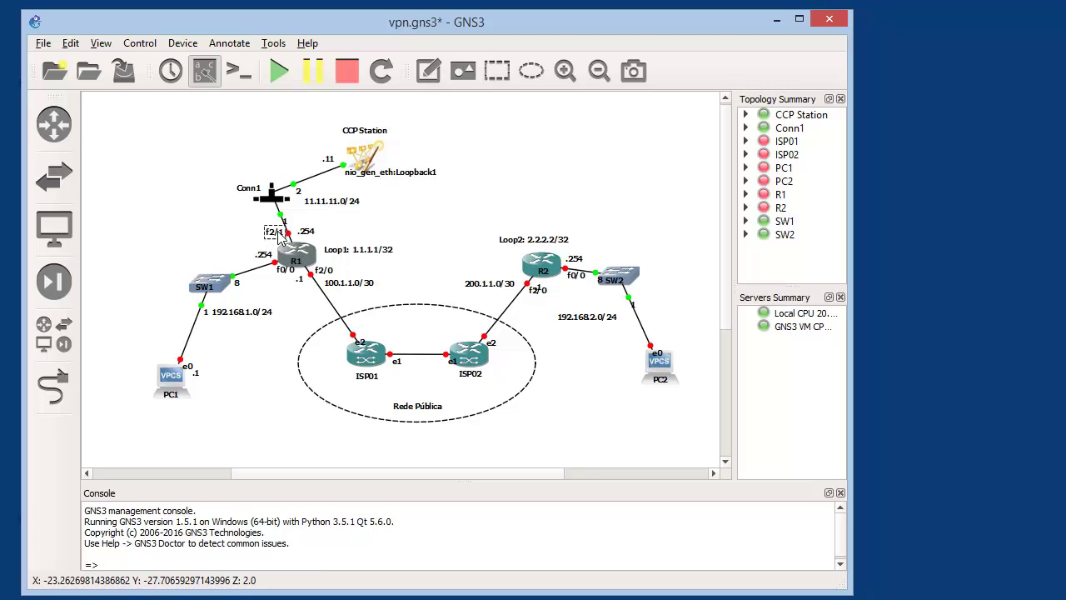
pyautogui.moveTo(291, 277); pyautogui.dragTo(281, 281)
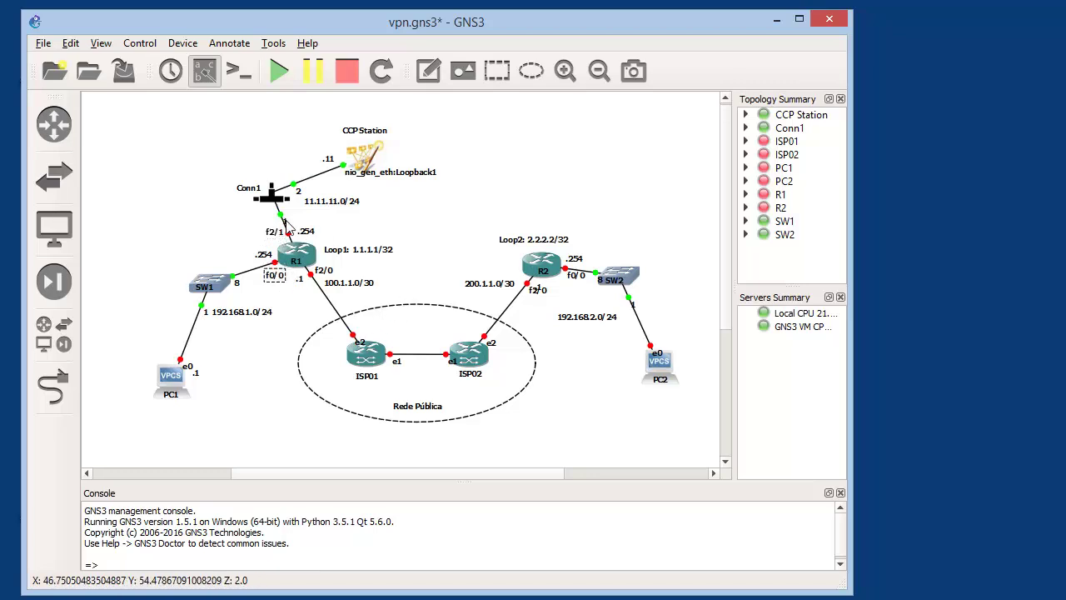
pyautogui.moveTo(287, 223); pyautogui.dragTo(275, 221)
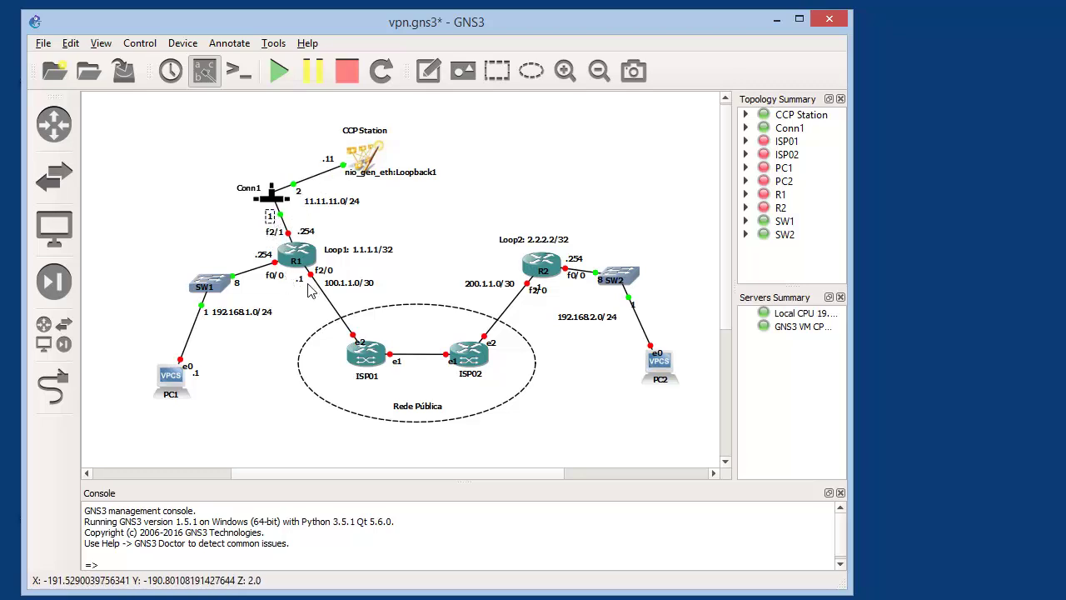
pyautogui.moveTo(530, 296); pyautogui.dragTo(569, 285)
pyautogui.click(574, 279)
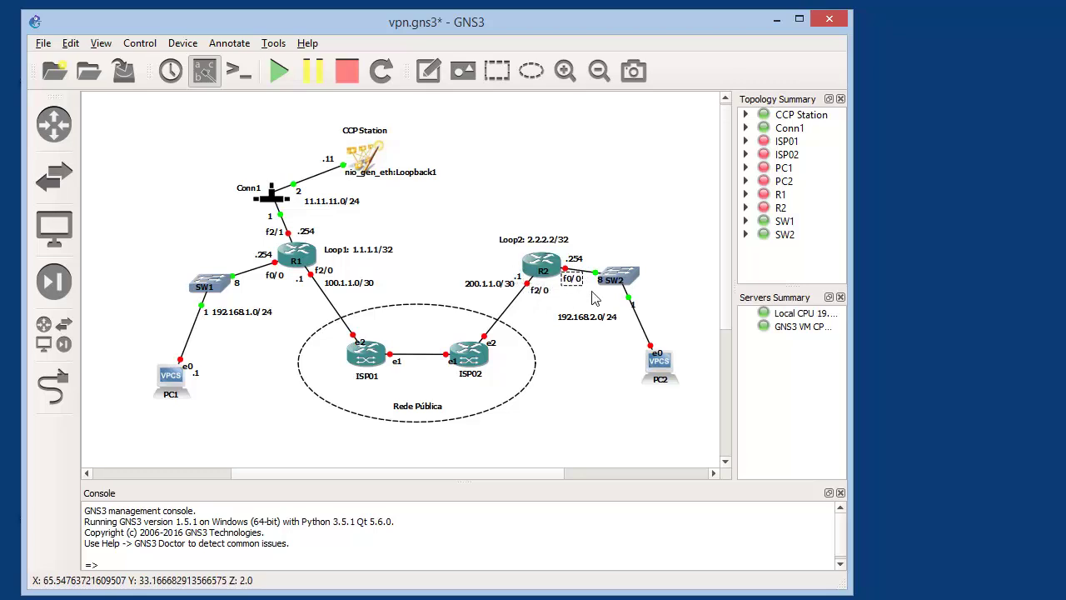
pyautogui.click(635, 300)
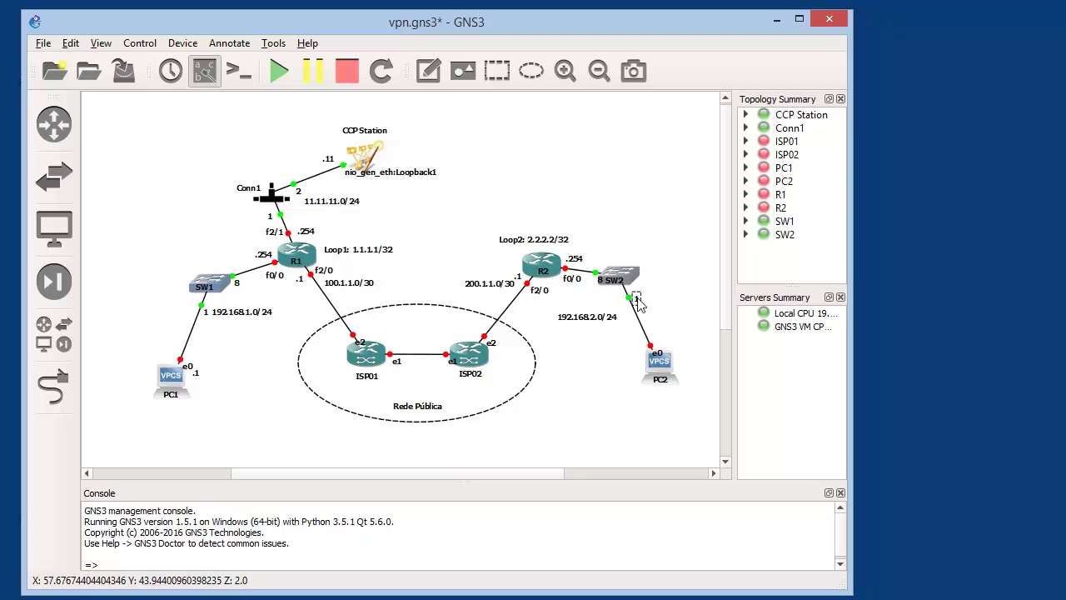
pyautogui.click(661, 344)
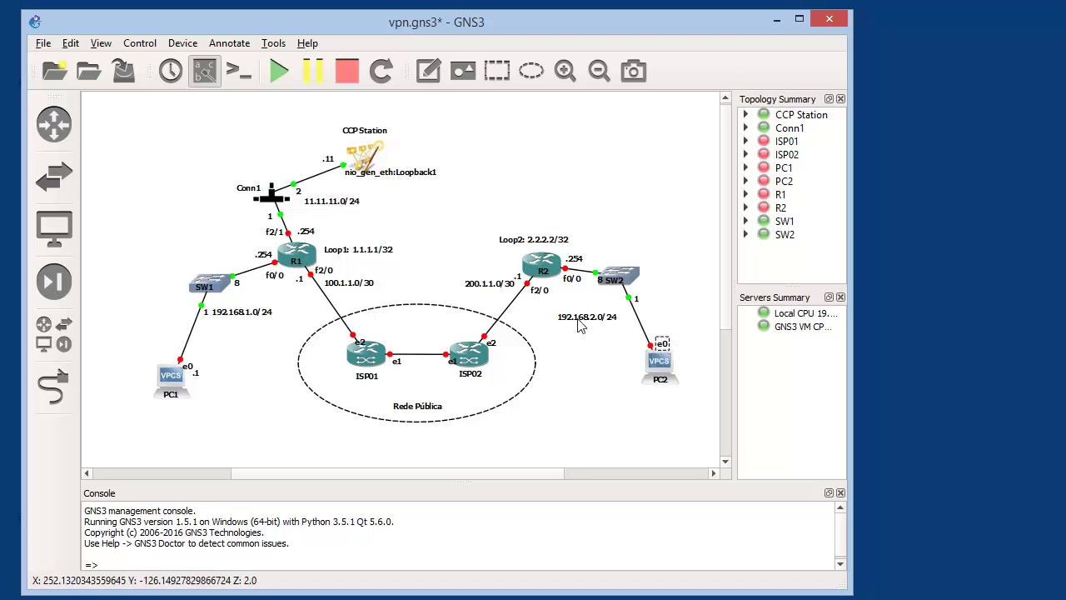
# Adjust the ISP02 e1/e2, ISP01 e2, PC1 e0 and nio_gen_eth:Loopback1 labels, then deselect
pyautogui.click(497, 343)
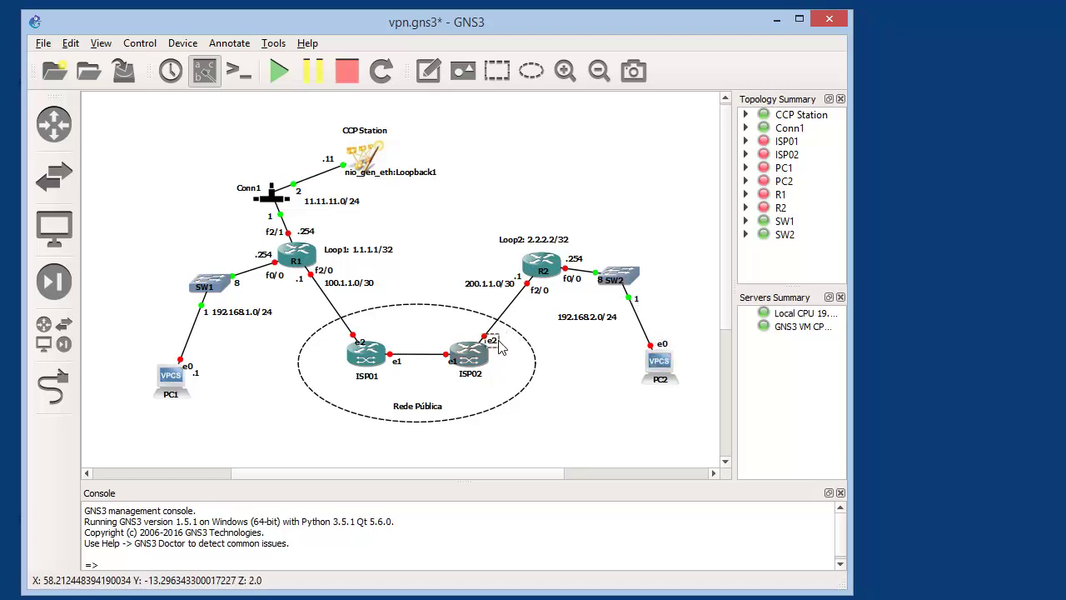
pyautogui.moveTo(453, 362); pyautogui.dragTo(443, 361)
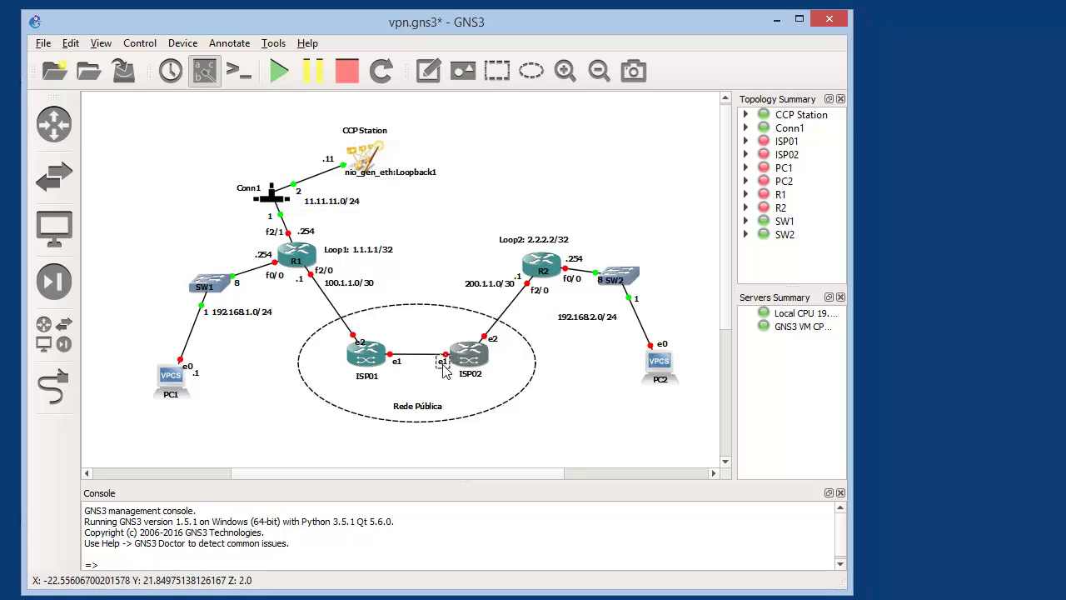
pyautogui.click(400, 364)
pyautogui.moveTo(361, 342); pyautogui.dragTo(366, 335)
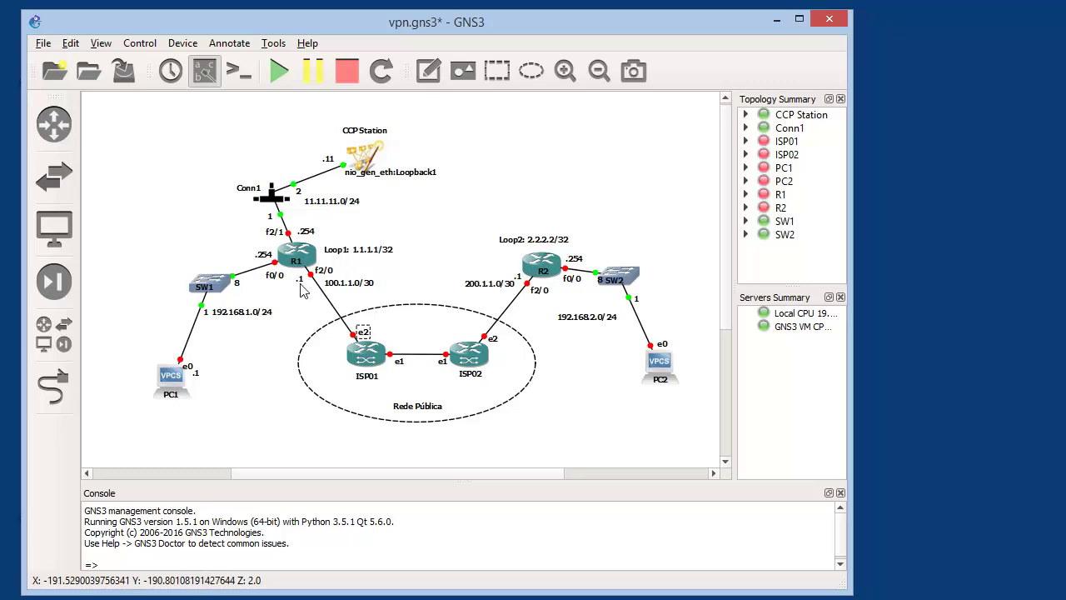
pyautogui.moveTo(187, 368); pyautogui.dragTo(171, 359)
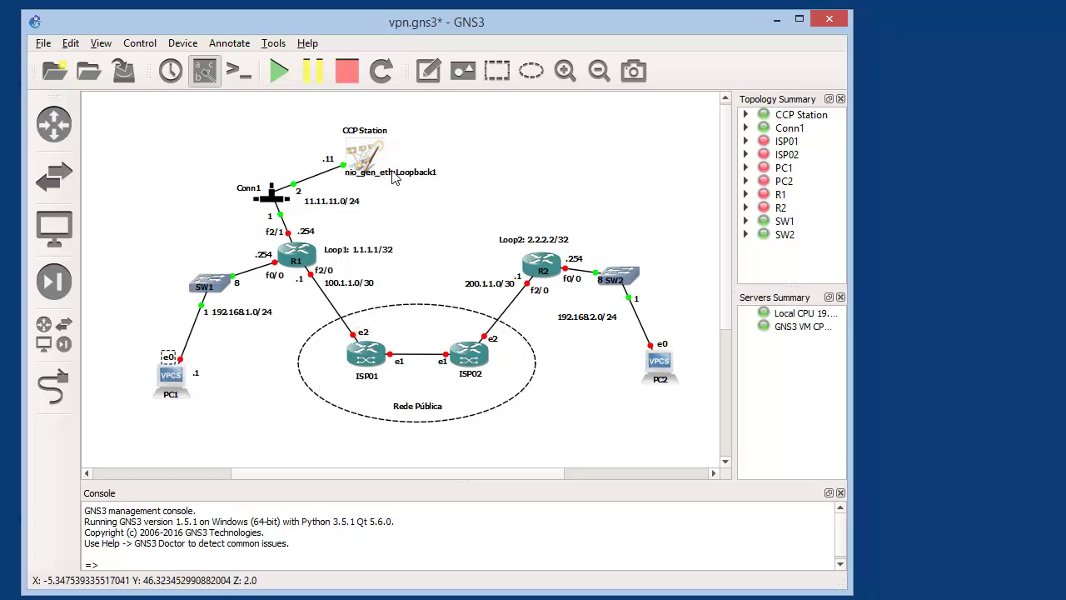
pyautogui.moveTo(393, 178); pyautogui.dragTo(436, 174)
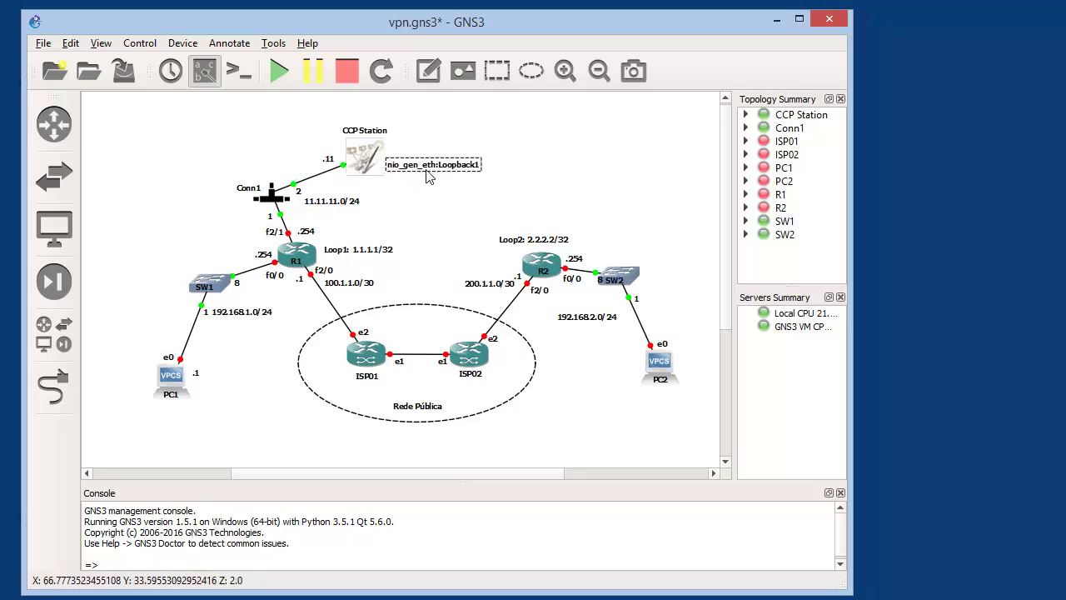
pyautogui.click(530, 165)
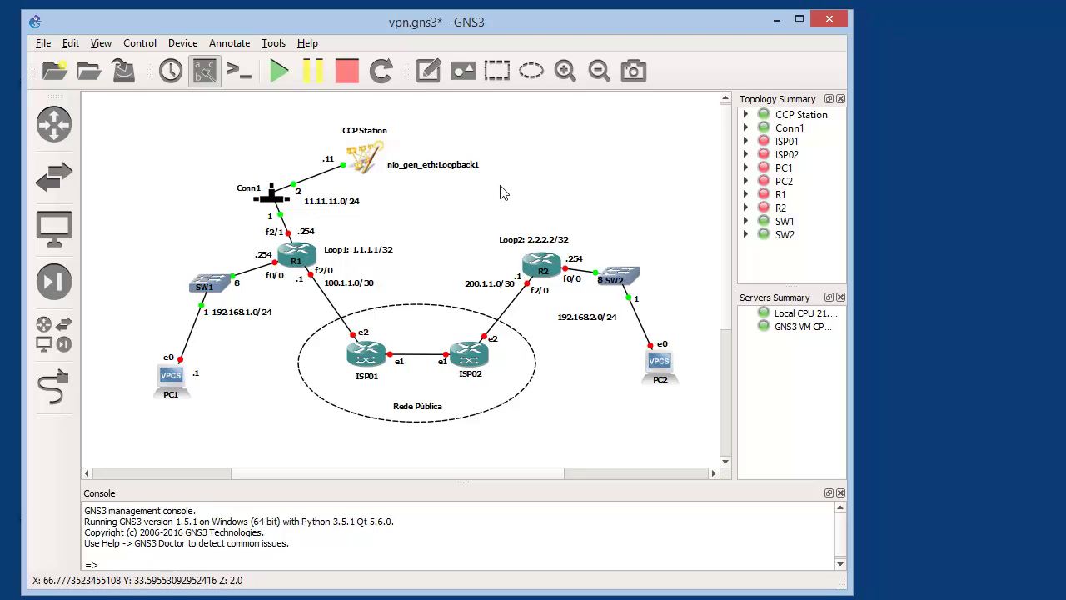
pyautogui.moveTo(375, 164)
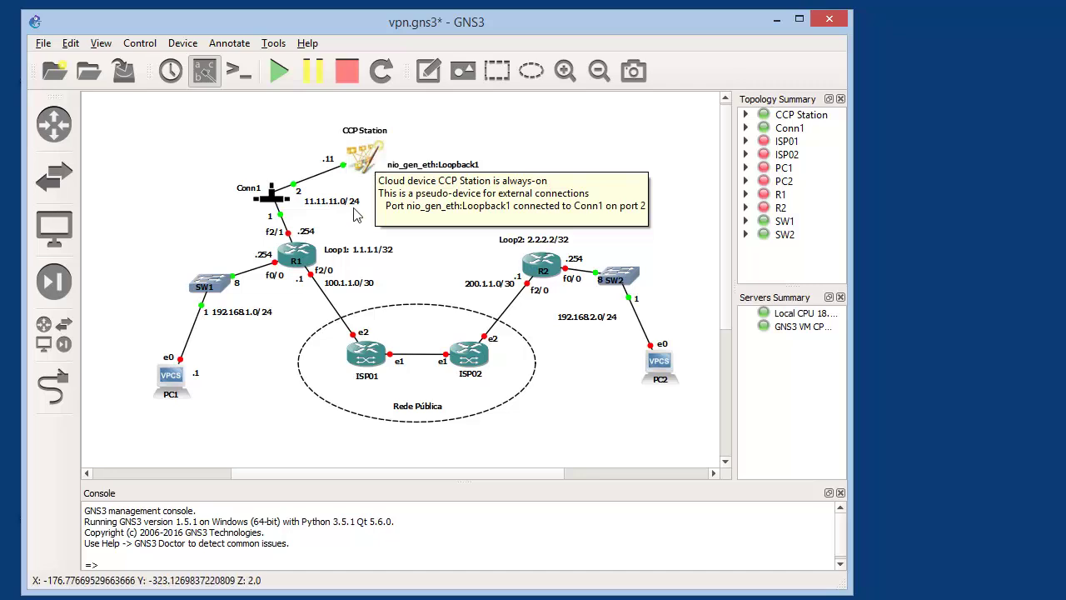
pyautogui.moveTo(283, 240)
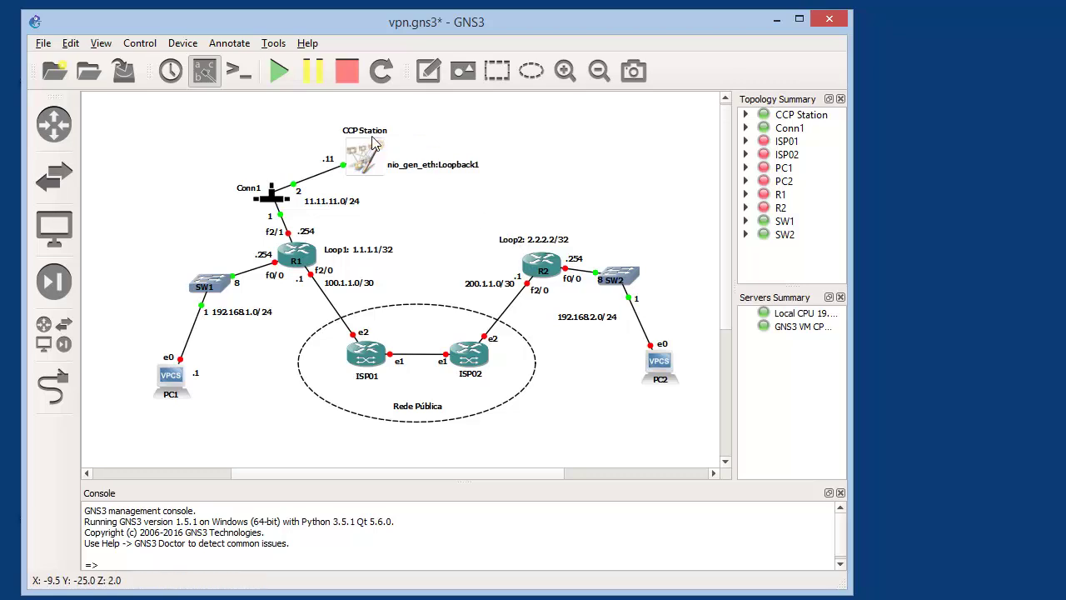
pyautogui.click(548, 242)
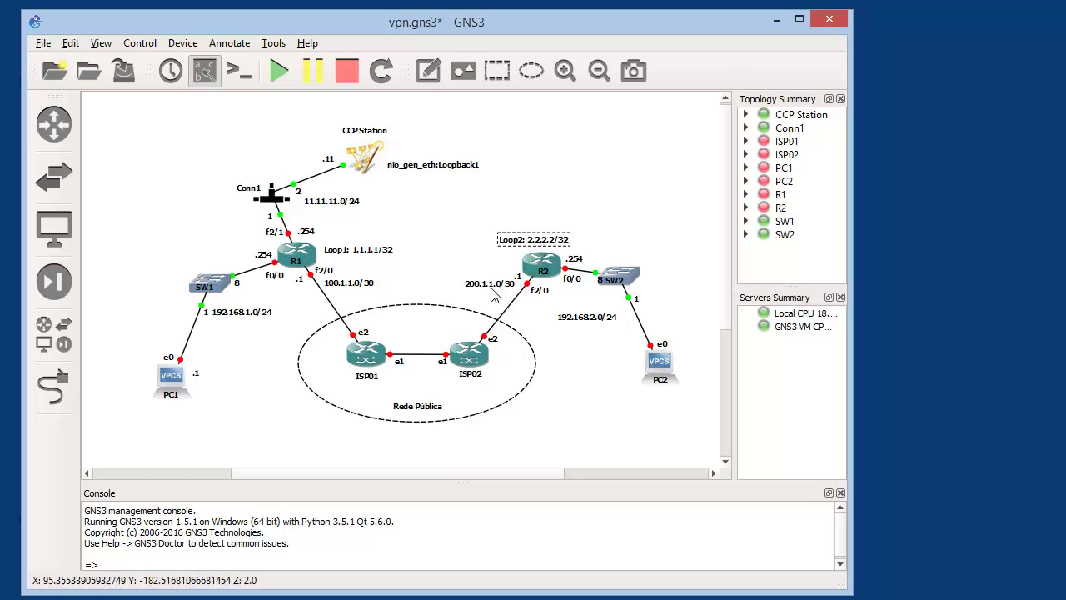
pyautogui.click(367, 251)
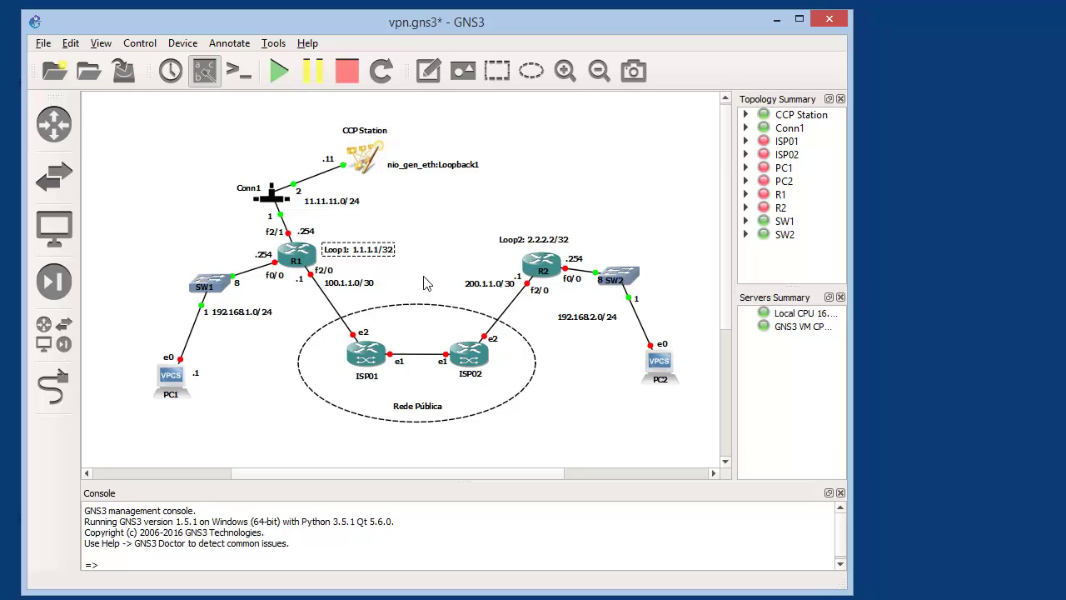
# Start all devices, note the ISP 3096MB RAM warning, and move SW2's port 8 label above its link
pyautogui.click(279, 73)
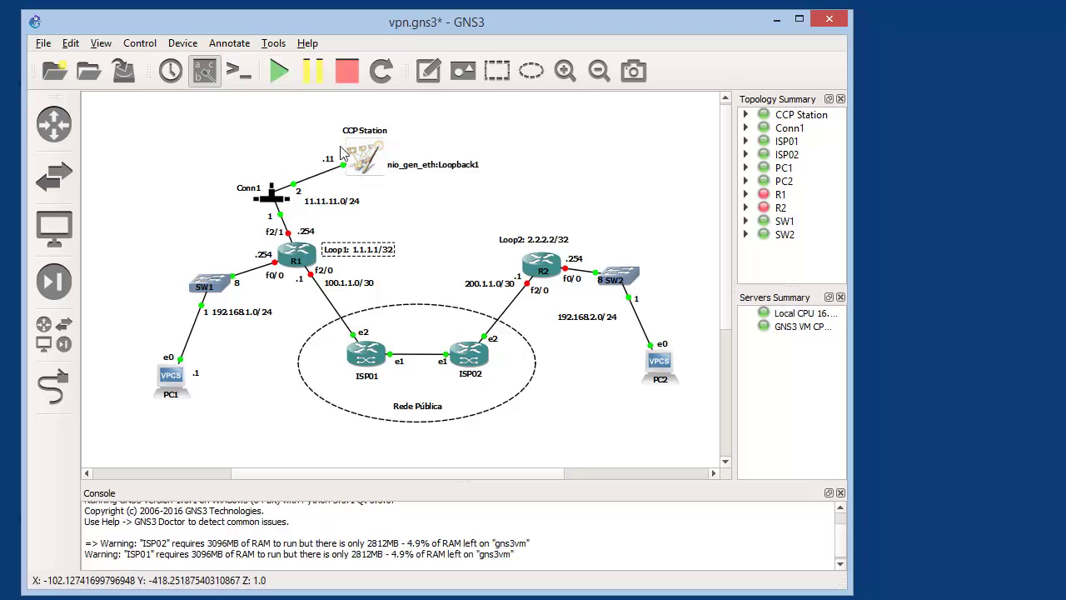
pyautogui.click(284, 78)
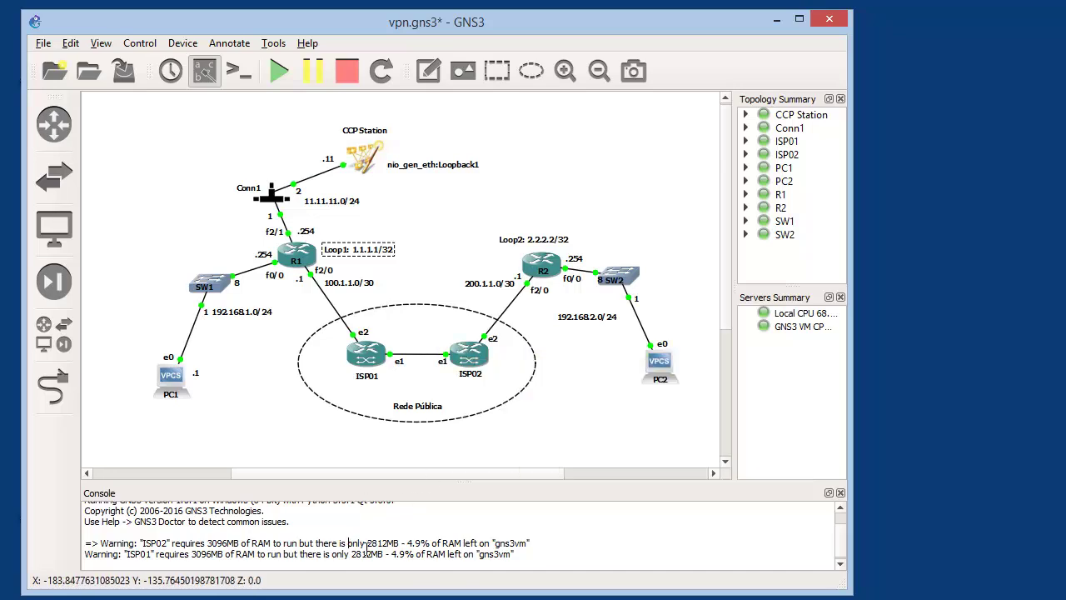
pyautogui.moveTo(402, 543); pyautogui.dragTo(300, 542)
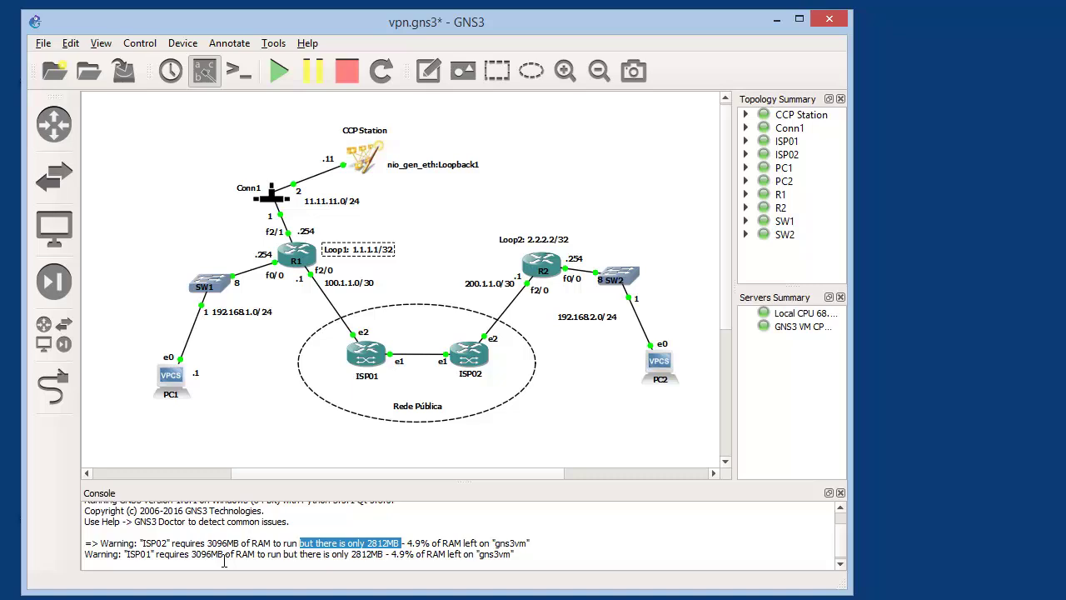
pyautogui.click(317, 529)
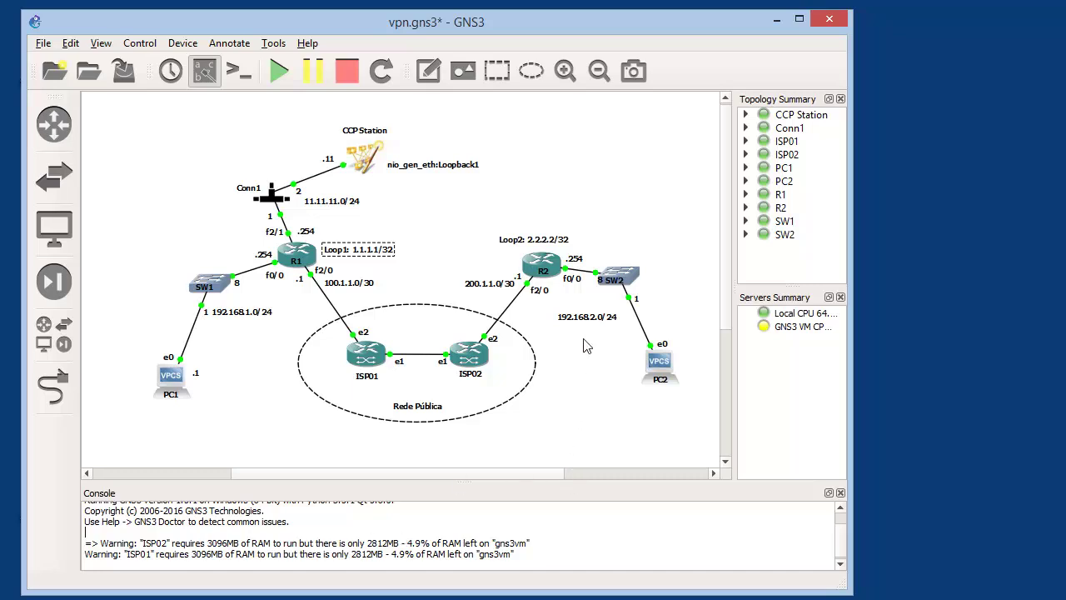
pyautogui.moveTo(599, 277); pyautogui.dragTo(601, 260)
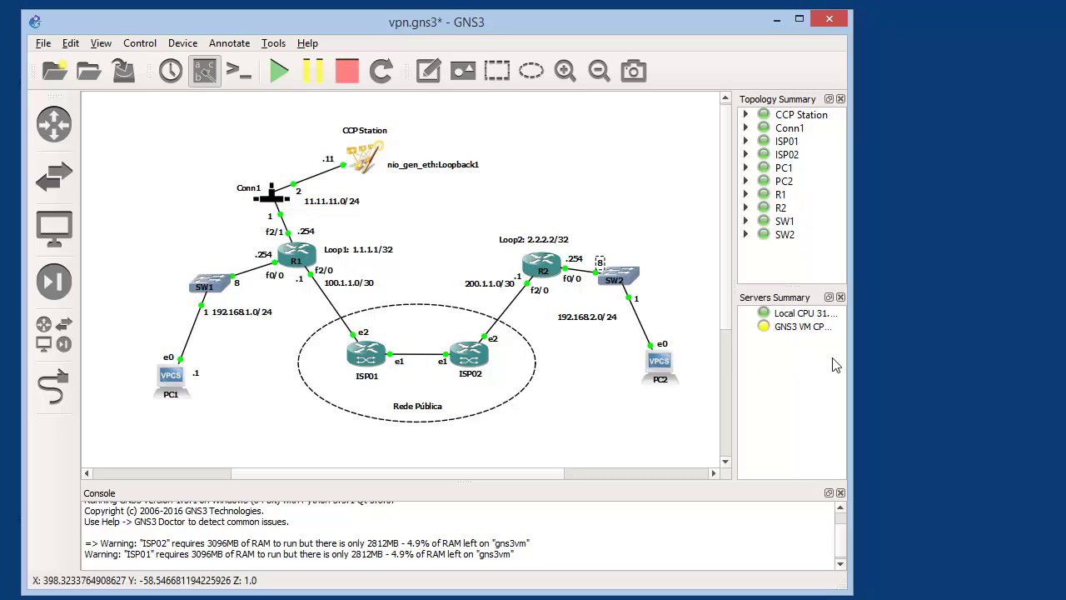
# Widen the window and dock to read local and GNS3 VM server CPU/RAM, then save the project
pyautogui.moveTo(848, 369); pyautogui.dragTo(1048, 345)
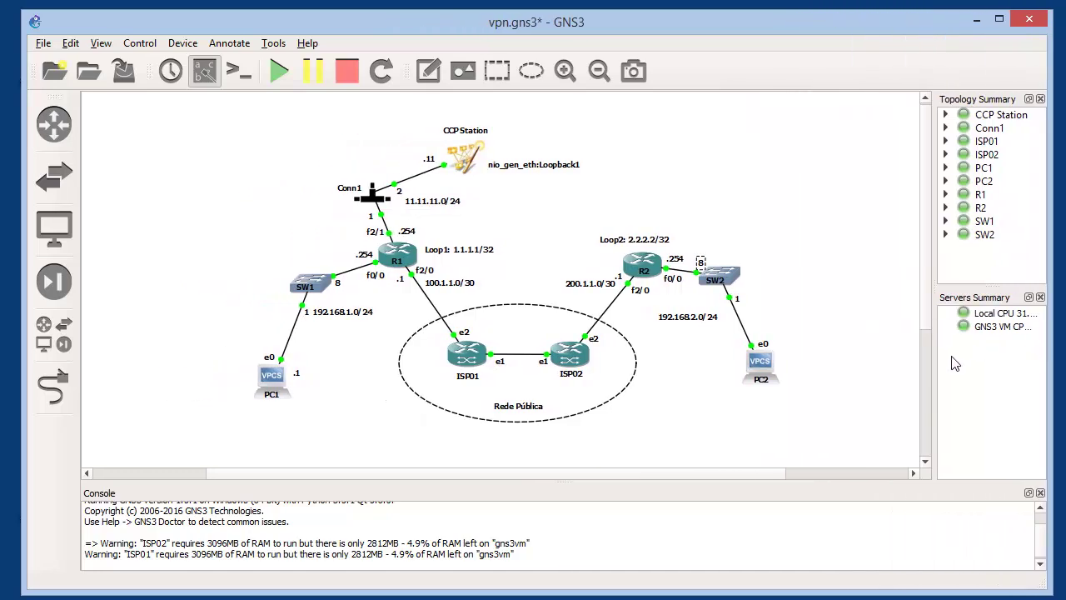
pyautogui.moveTo(934, 359); pyautogui.dragTo(826, 364)
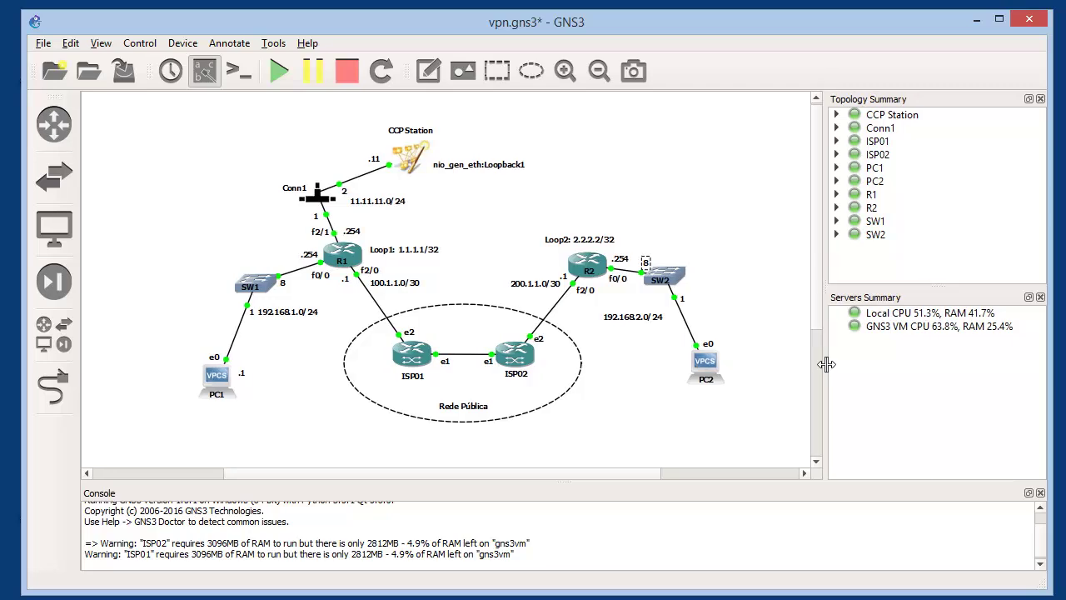
pyautogui.click(903, 326)
pyautogui.click(905, 314)
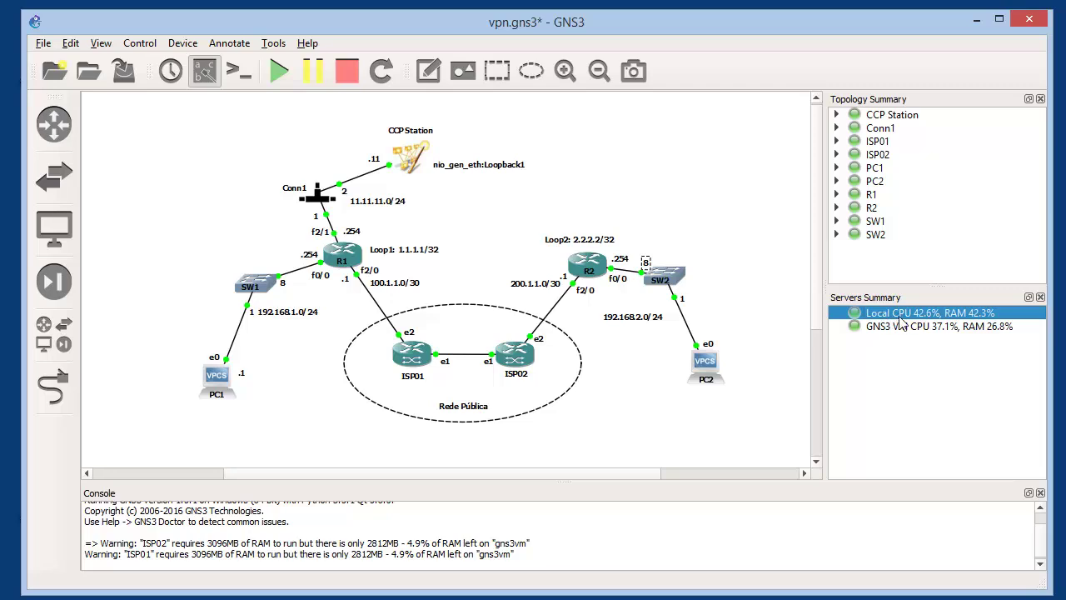
pyautogui.click(899, 329)
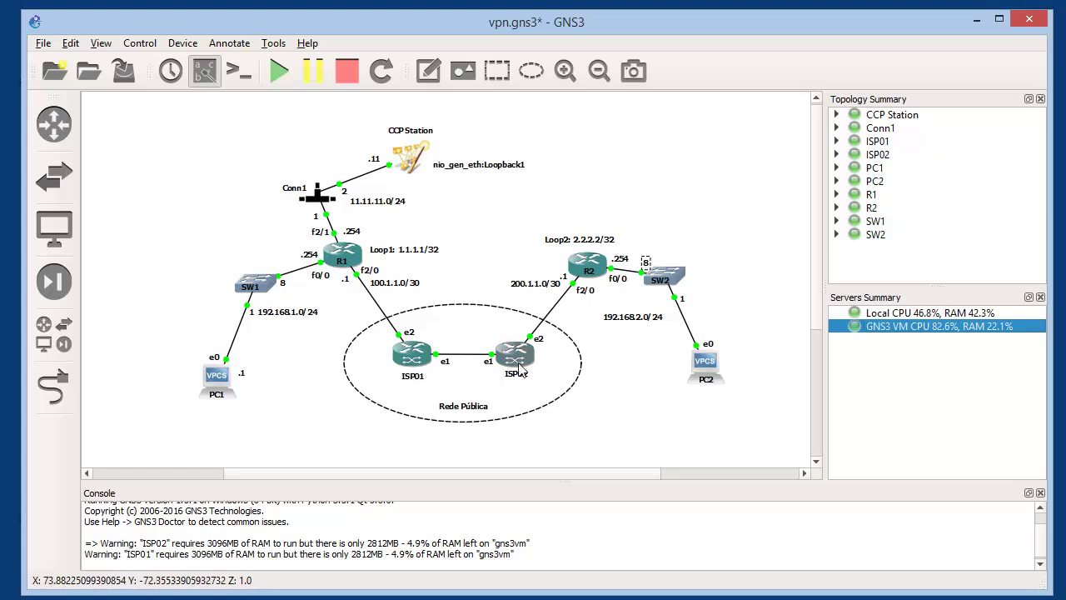
pyautogui.click(886, 313)
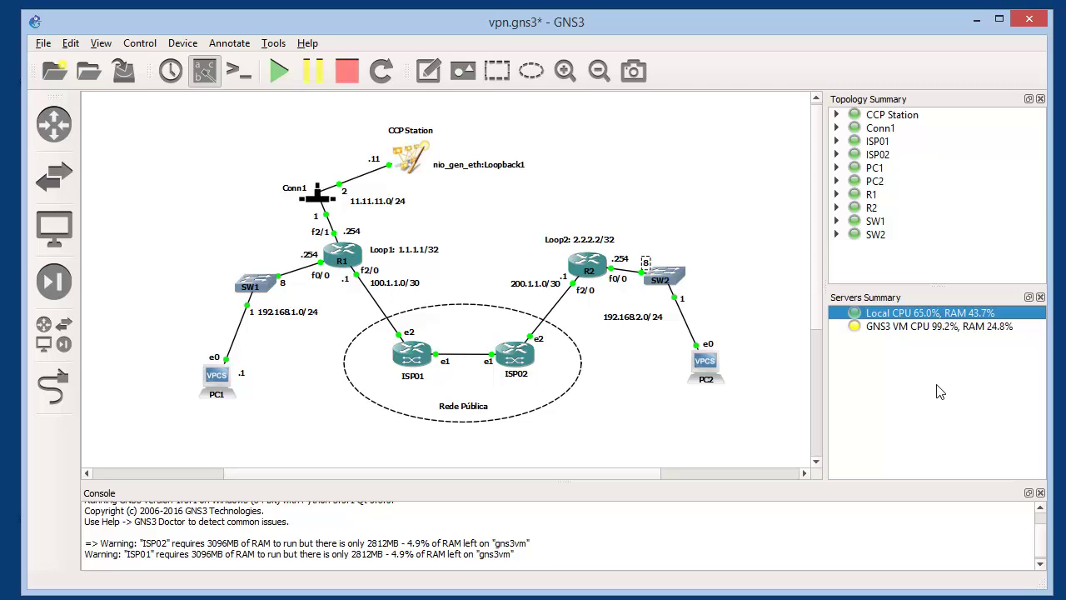
pyautogui.hotkey('ctrl', 's')
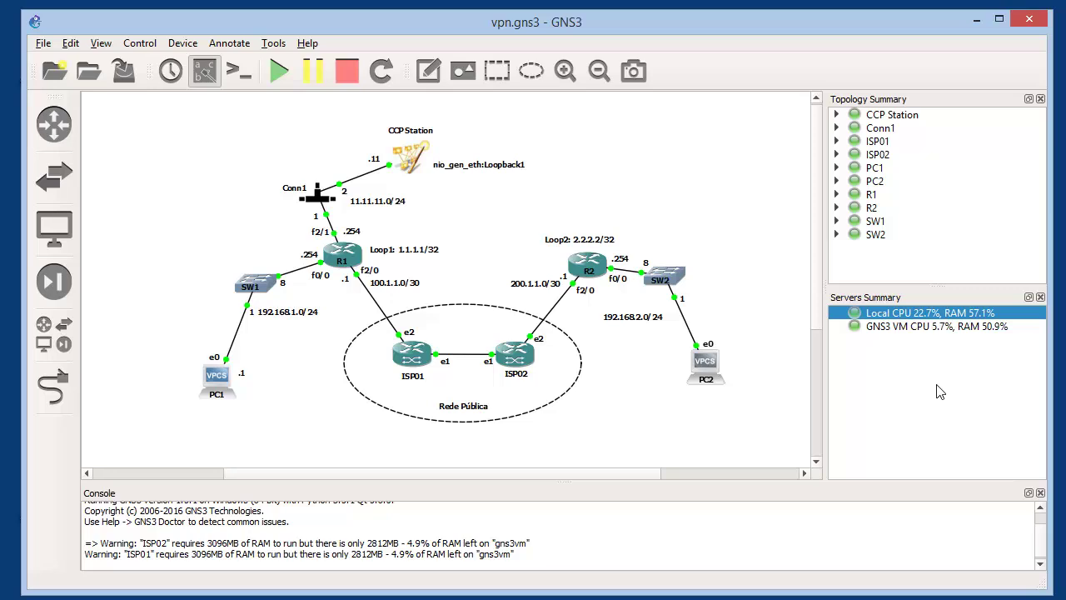
# Open R1's console and move the terminal aside so the topology stays visible
pyautogui.rightClick(355, 259)
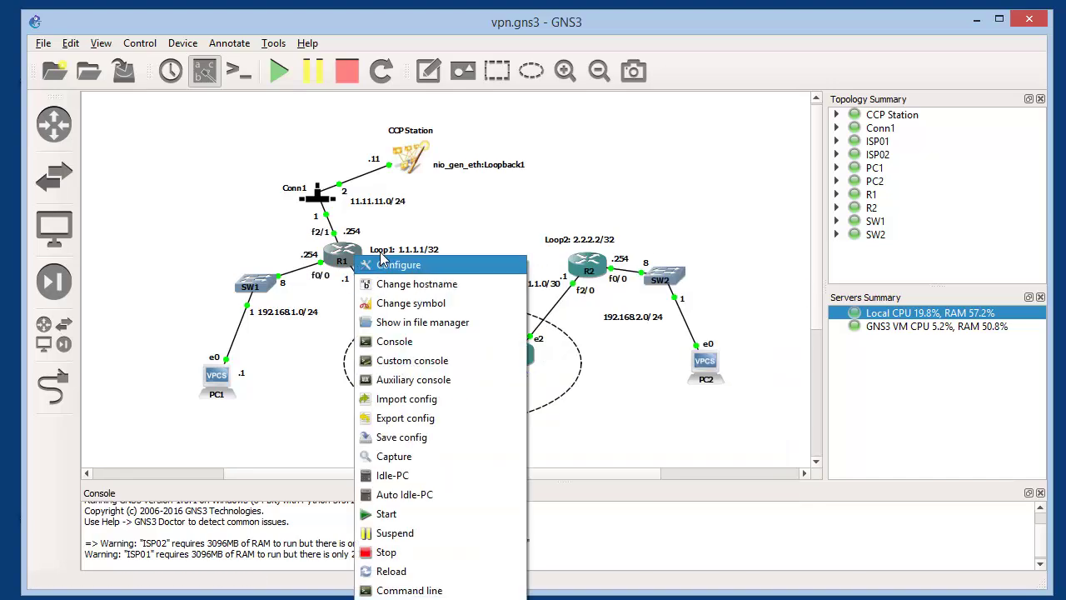
pyautogui.click(418, 341)
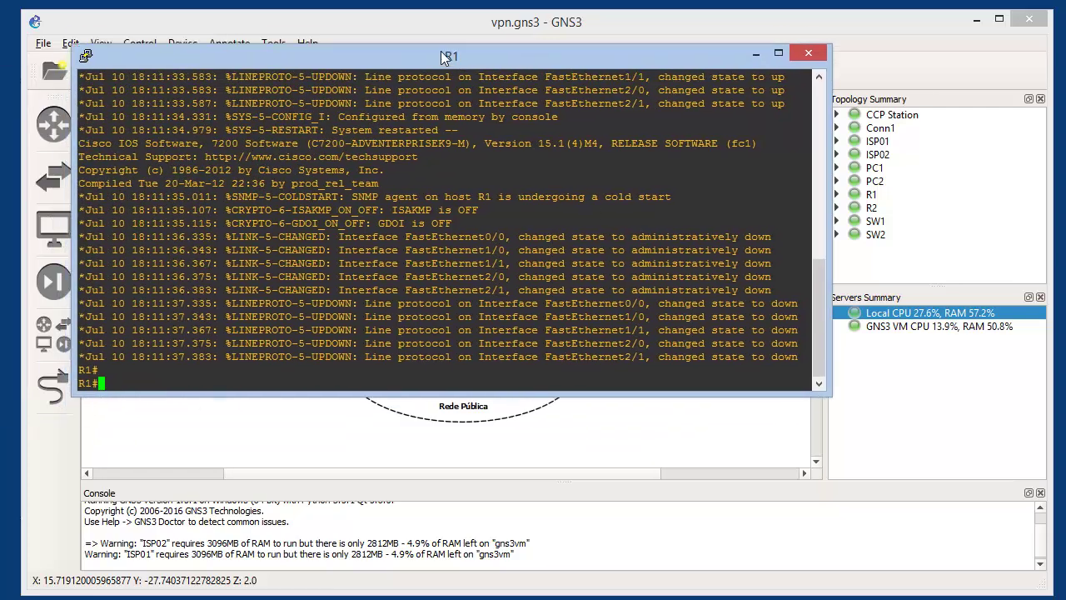
pyautogui.moveTo(441, 56); pyautogui.dragTo(433, 43)
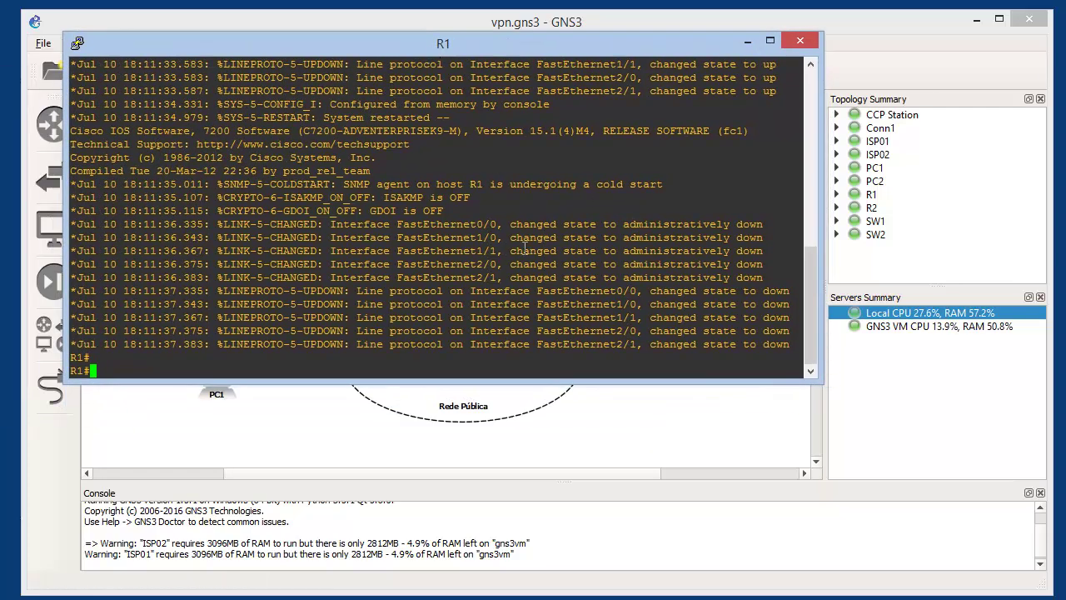
pyautogui.press('Return')
pyautogui.press('Return')
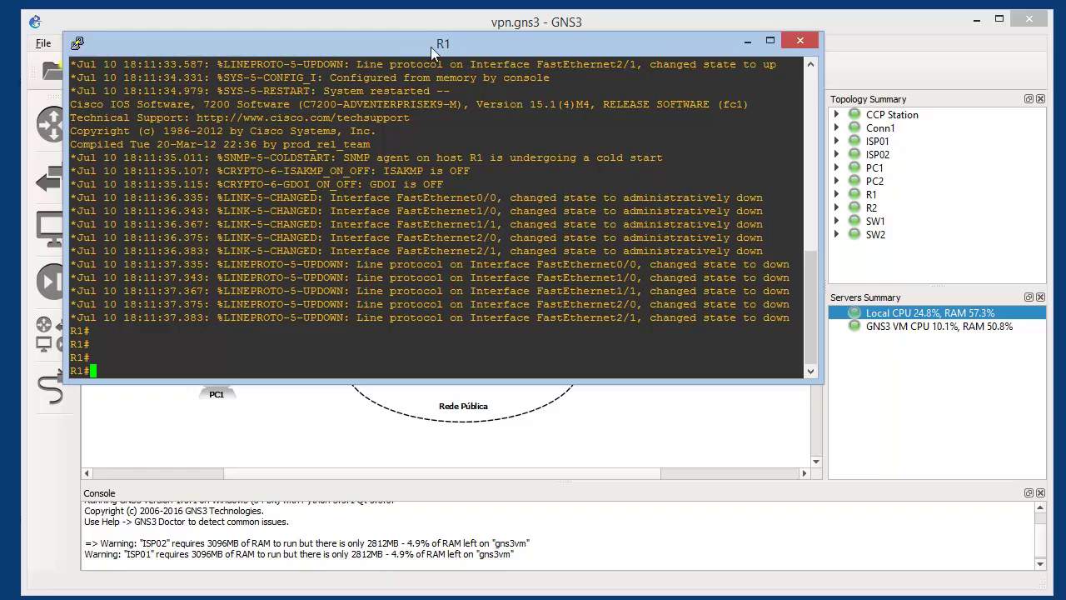
pyautogui.moveTo(430, 47); pyautogui.dragTo(800, 133)
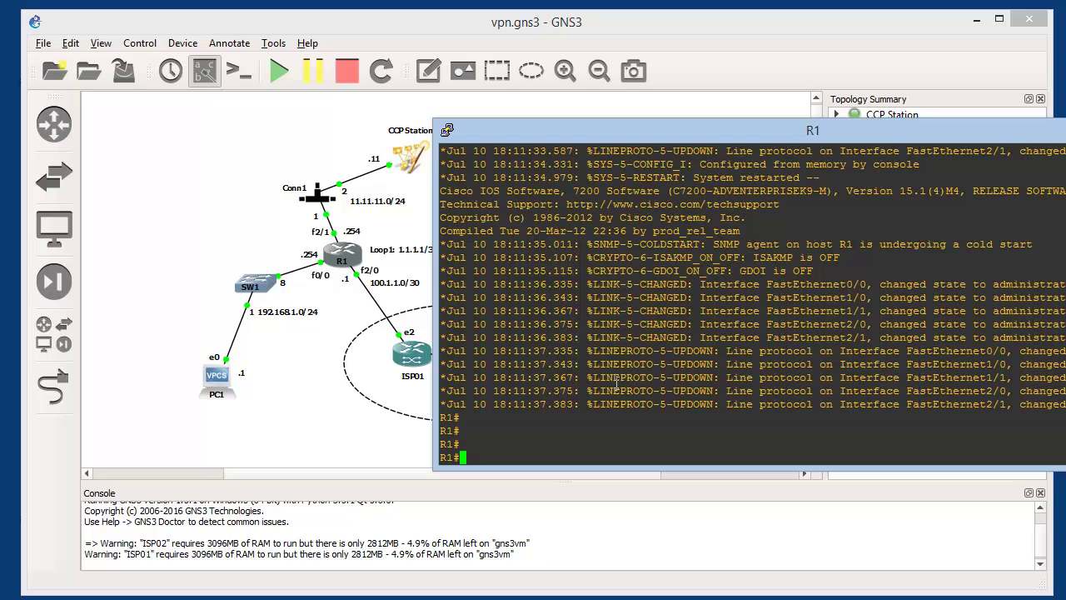
# Enter global configuration mode on R1 with 'conf t' and begin selecting interface f2/1
pyautogui.write('w')
pyautogui.press('BackSpace')
pyautogui.write('conf t')
pyautogui.press('Return')
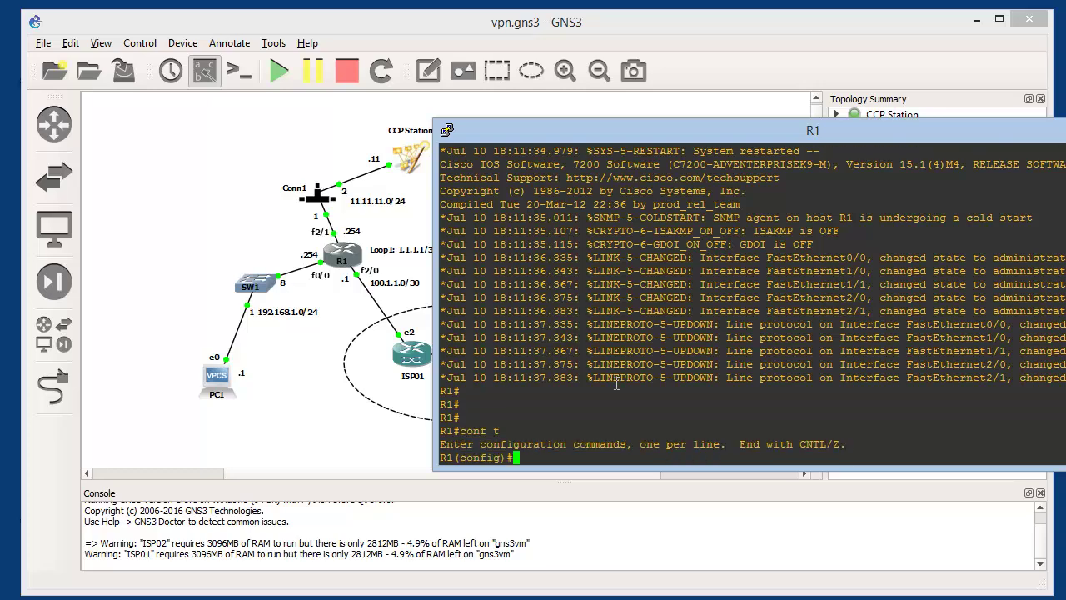
pyautogui.write('int f2/1')
# Give f2/1 description CCP, address 11.11.11.254 255.255.255.0, and bring it up
pyautogui.press('Return')
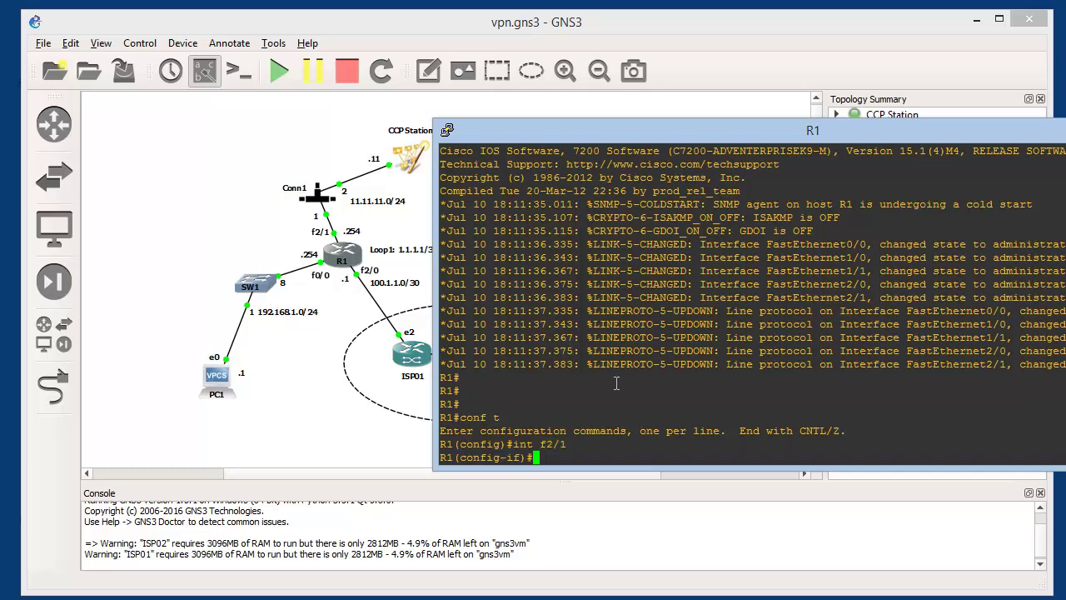
pyautogui.write('desc CCP')
pyautogui.press('Return')
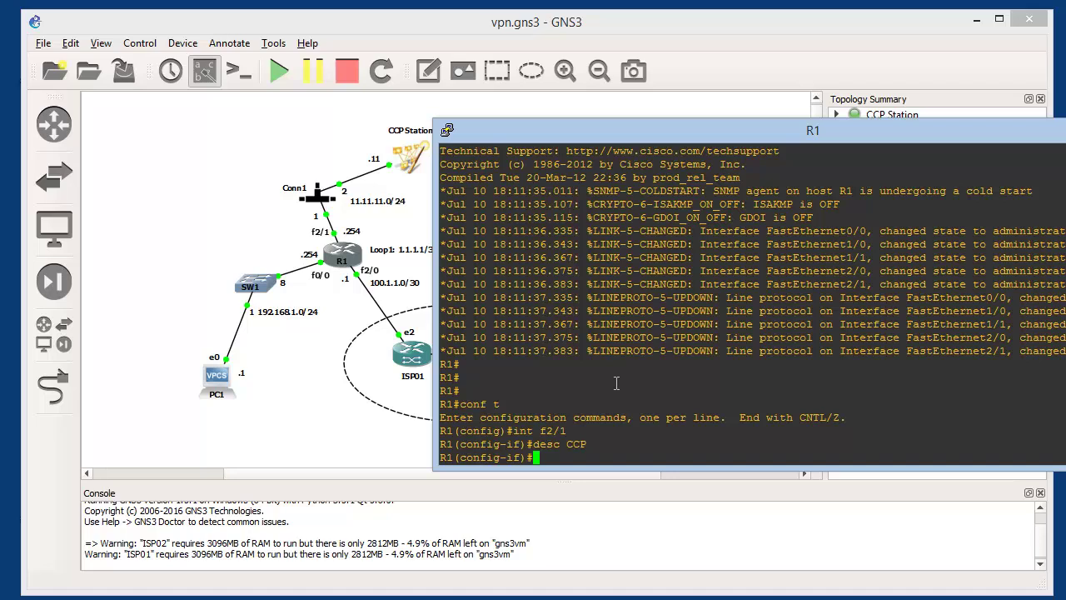
pyautogui.write('ip add 11.11.11.254')
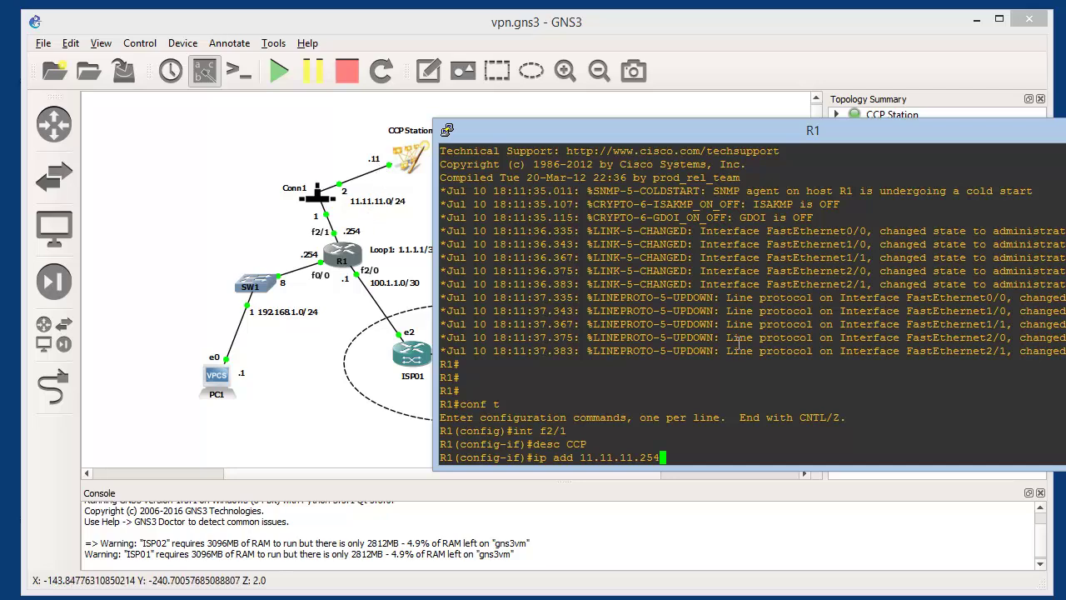
pyautogui.write('255.255.255.0')
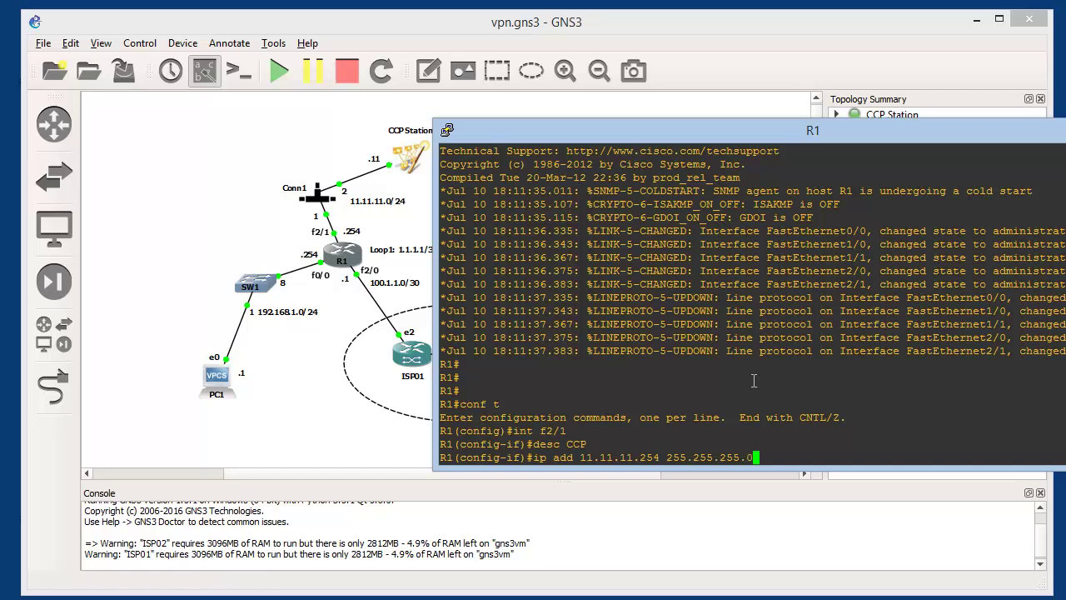
pyautogui.press('Return')
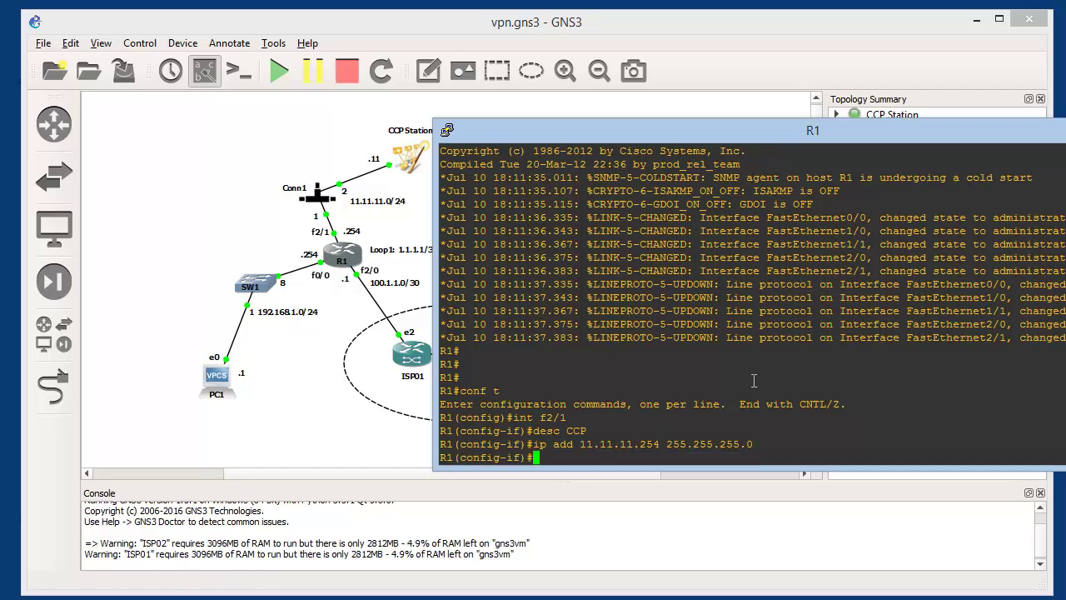
pyautogui.write('no sh')
pyautogui.press('Return')
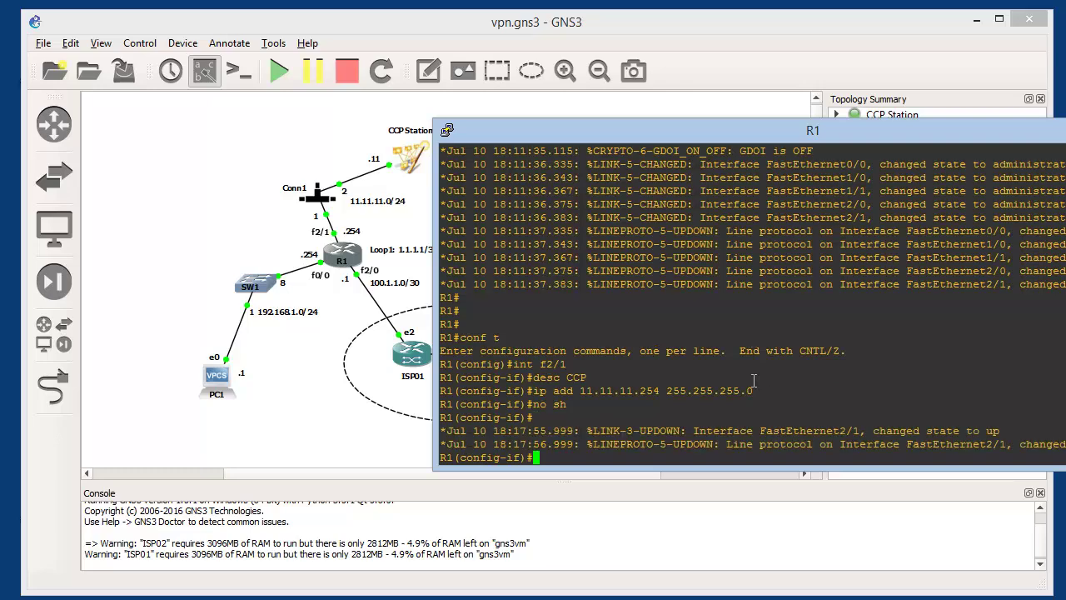
# Ping 11.11.11.11 from R1 to verify the CCP link
pyautogui.press('Return')
pyautogui.press('Return')
pyautogui.write('do ping 11.')
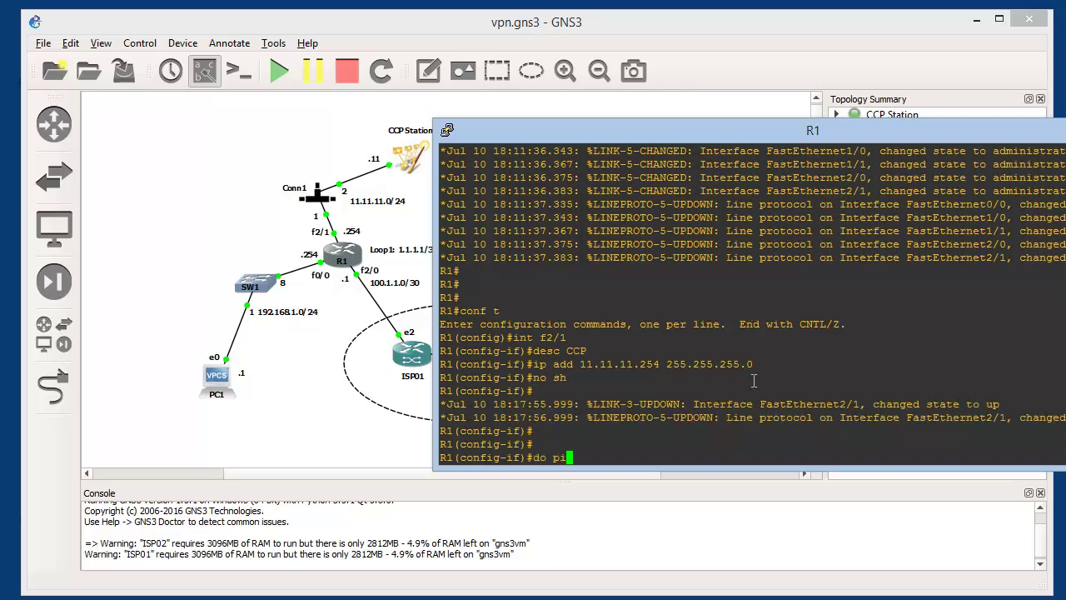
pyautogui.write('1.11.11.1')
pyautogui.press('Return')
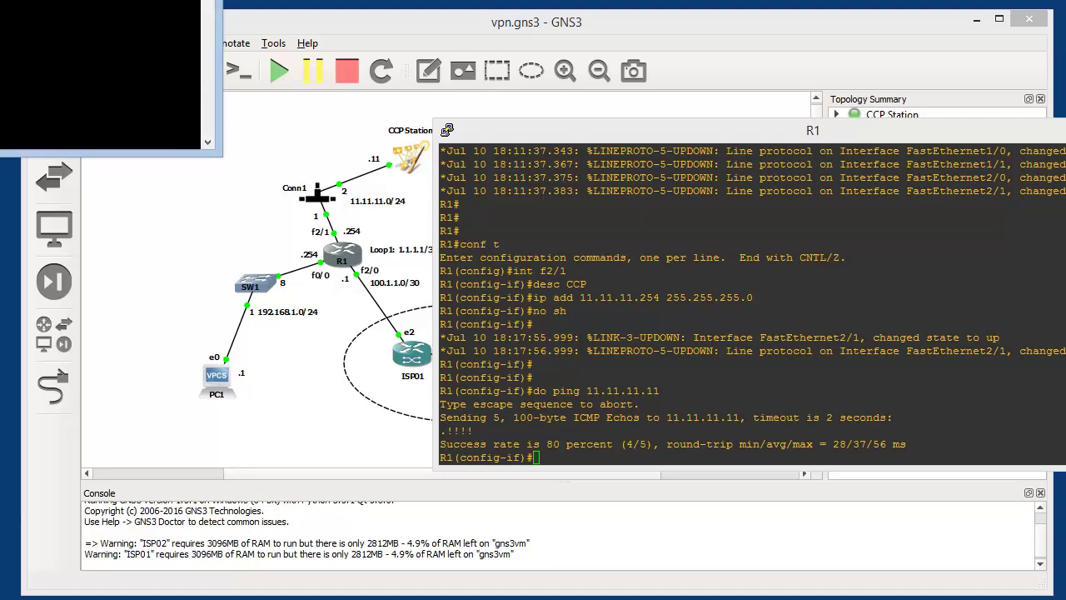
# Ping 11.11.11.254 from the host Command Prompt, then minimize the window
pyautogui.moveTo(63, 0); pyautogui.dragTo(554, 102)
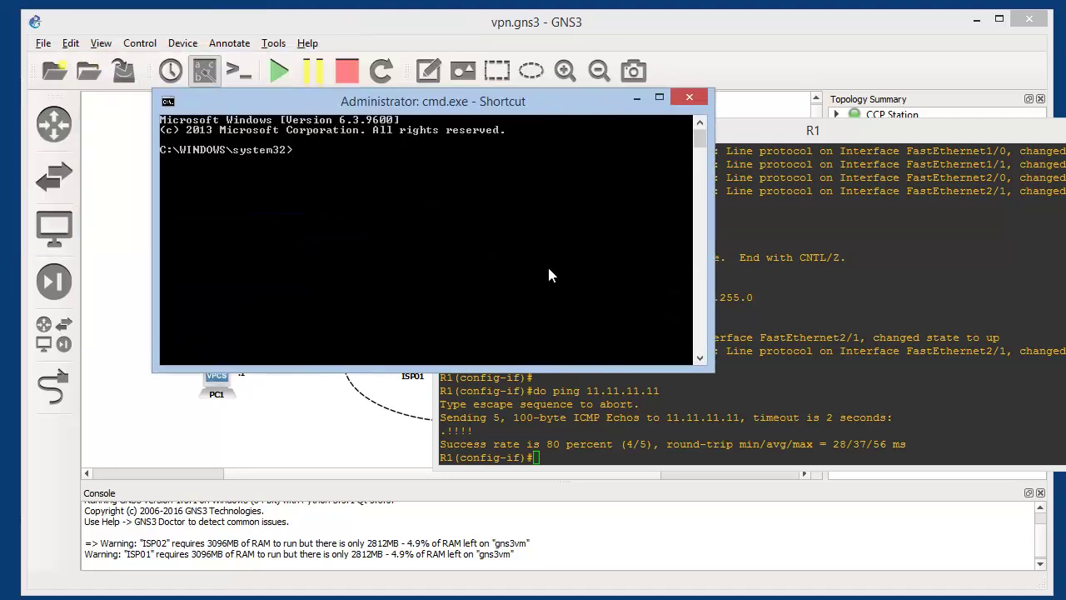
pyautogui.write('ping 11.11.11.254')
pyautogui.press('Return')
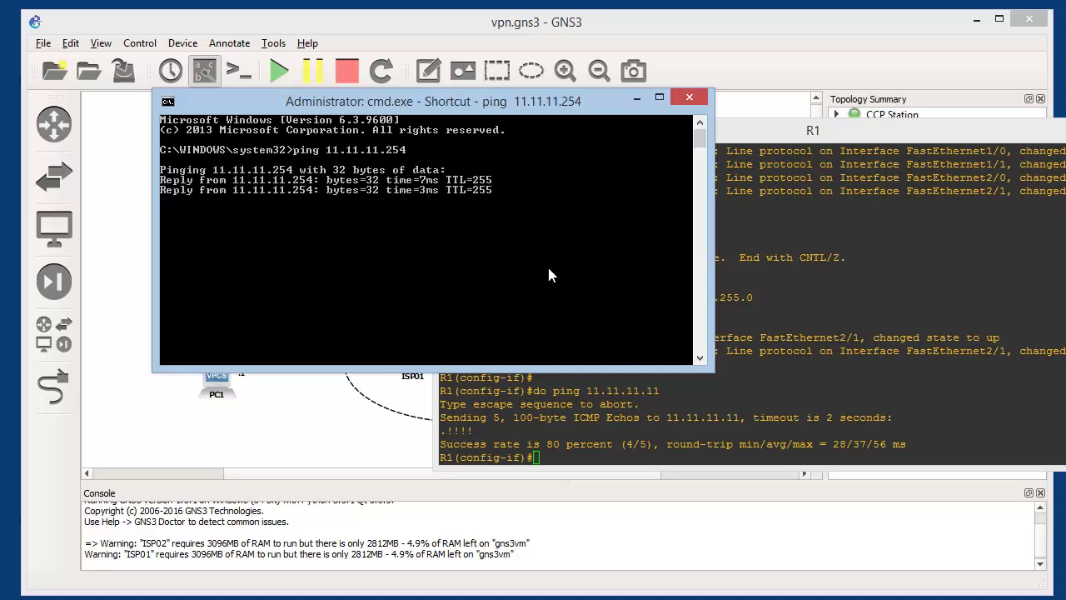
pyautogui.press('Return')
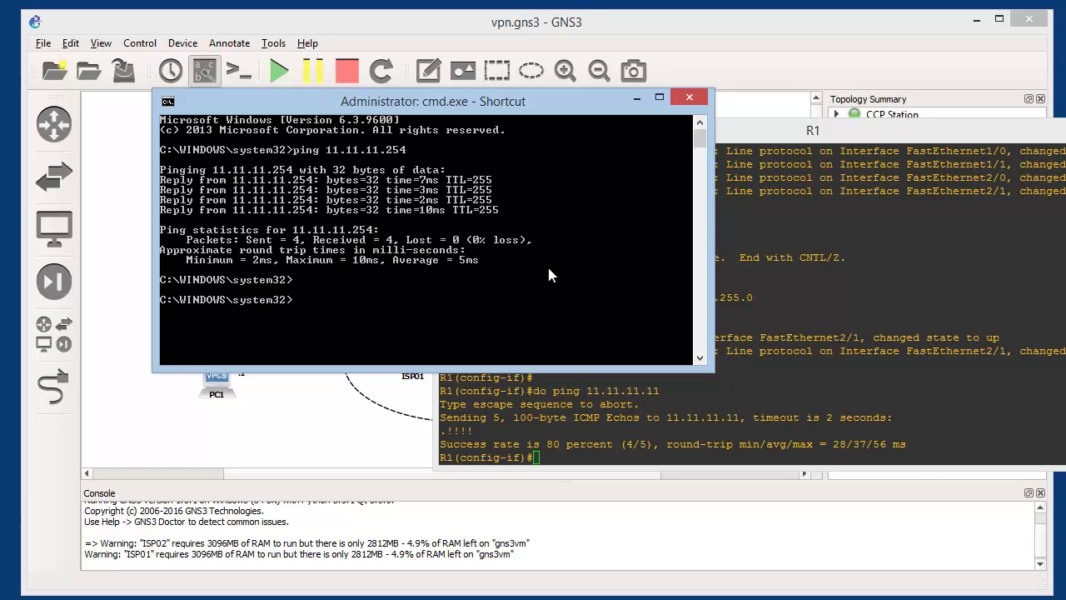
pyautogui.click(637, 99)
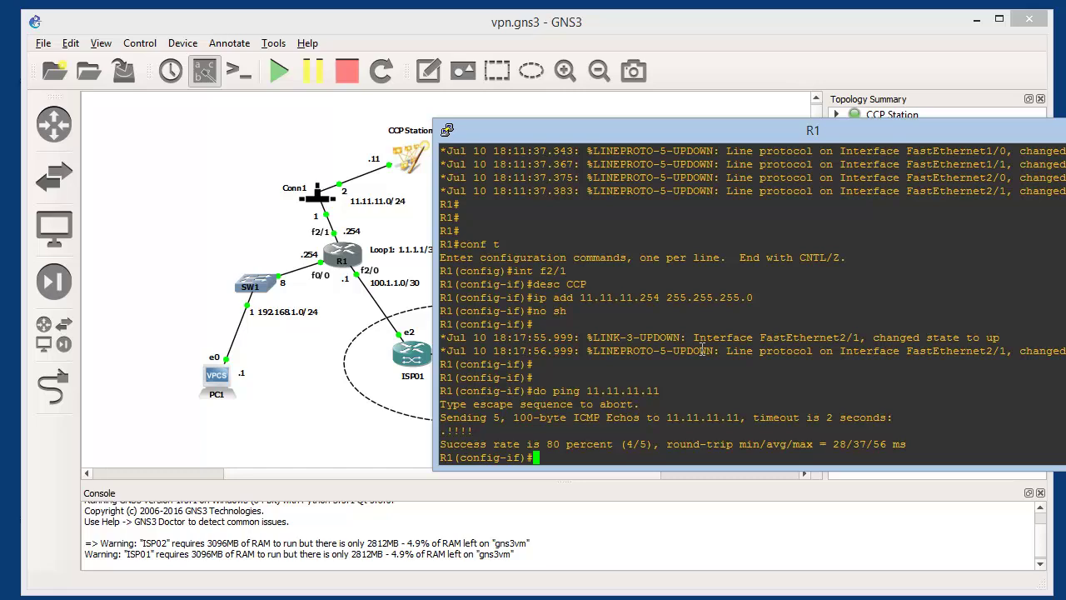
# Configure R1's f0/0 with description LAN1, IP 192.168.1.254 255.255.255.0, and no shutdown
pyautogui.write('int f0/0')
pyautogui.press('Return')
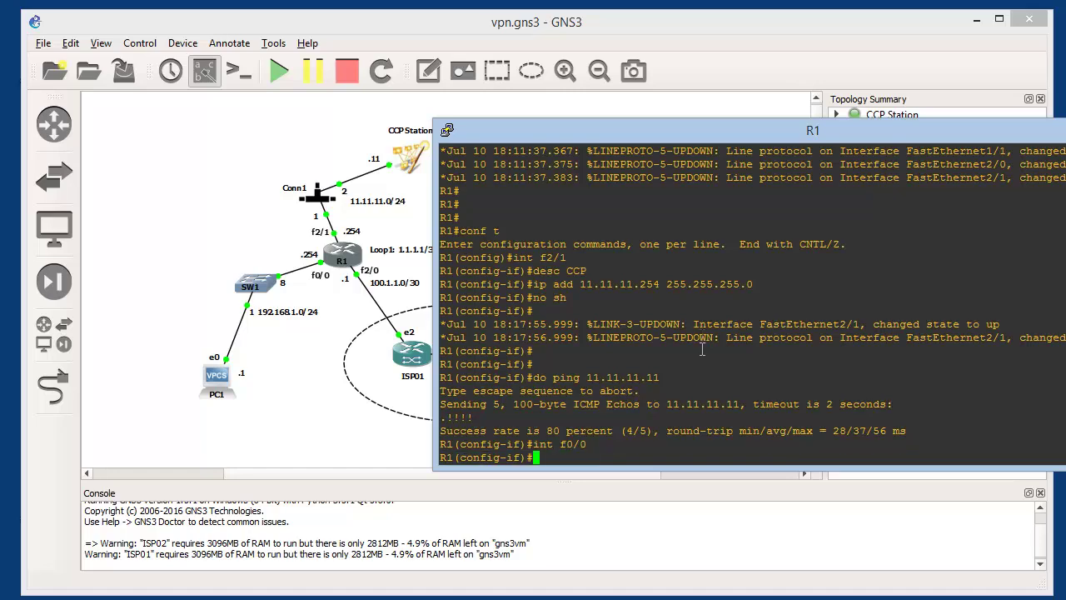
pyautogui.write('desc LAN1')
pyautogui.press('Return')
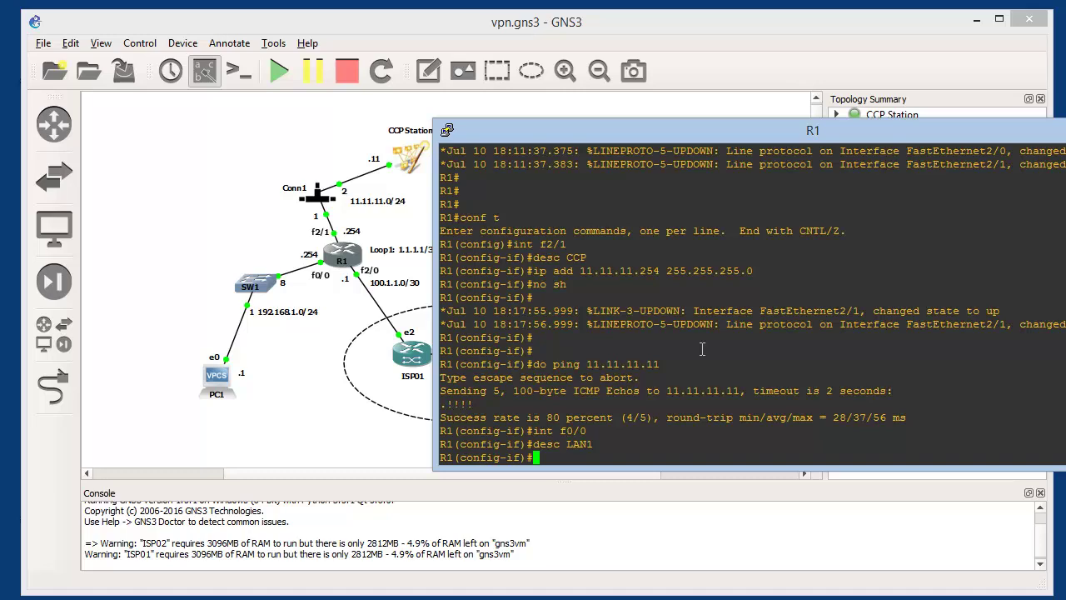
pyautogui.write('ip add 192.1681')
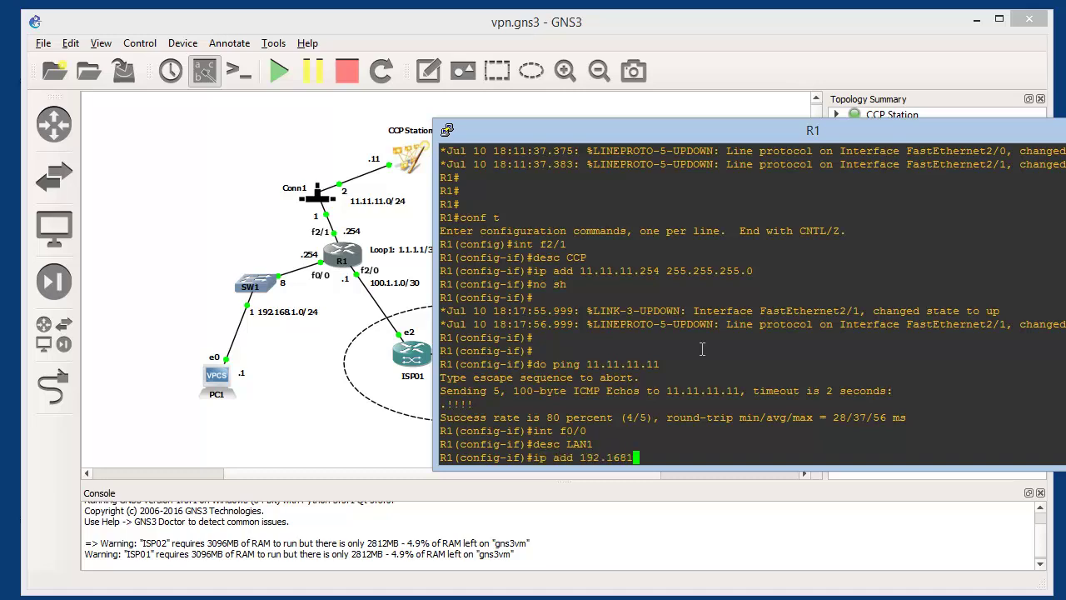
pyautogui.press('BackSpace')
pyautogui.write('.1.254 255.255.255.0')
pyautogui.press('Return')
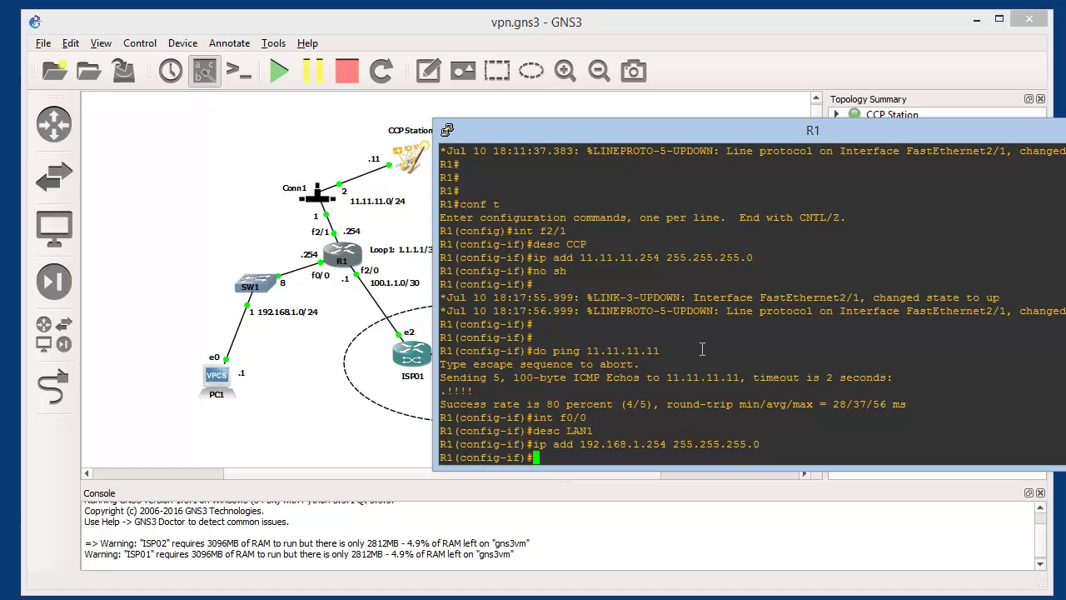
pyautogui.write('no sh')
pyautogui.press('Return')
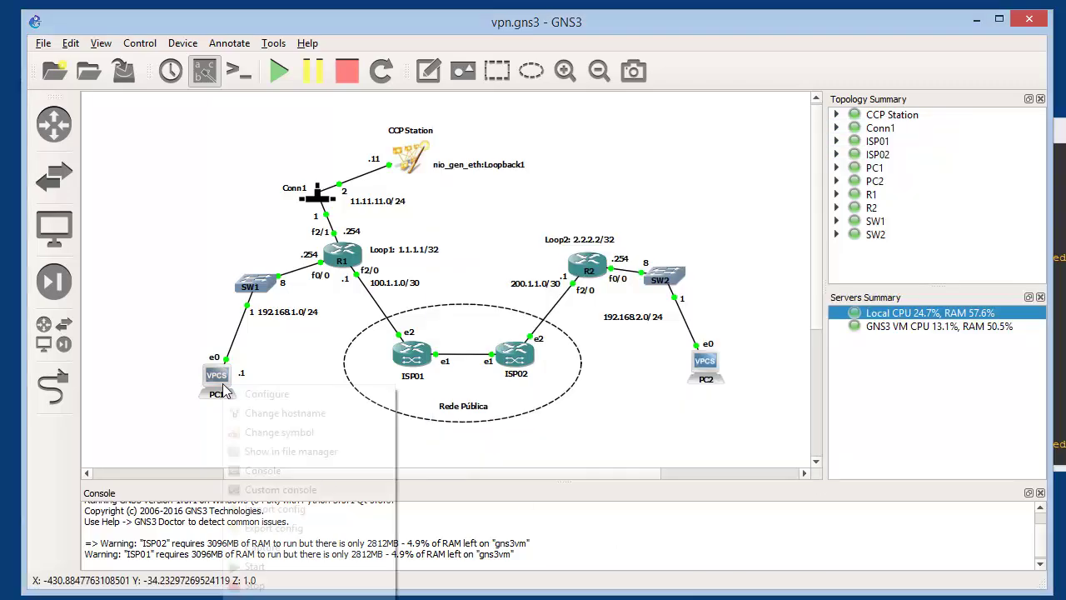
# Open PC1's console to the PC1> prompt and briefly view the VPCS end devices
pyautogui.rightClick(233, 400)
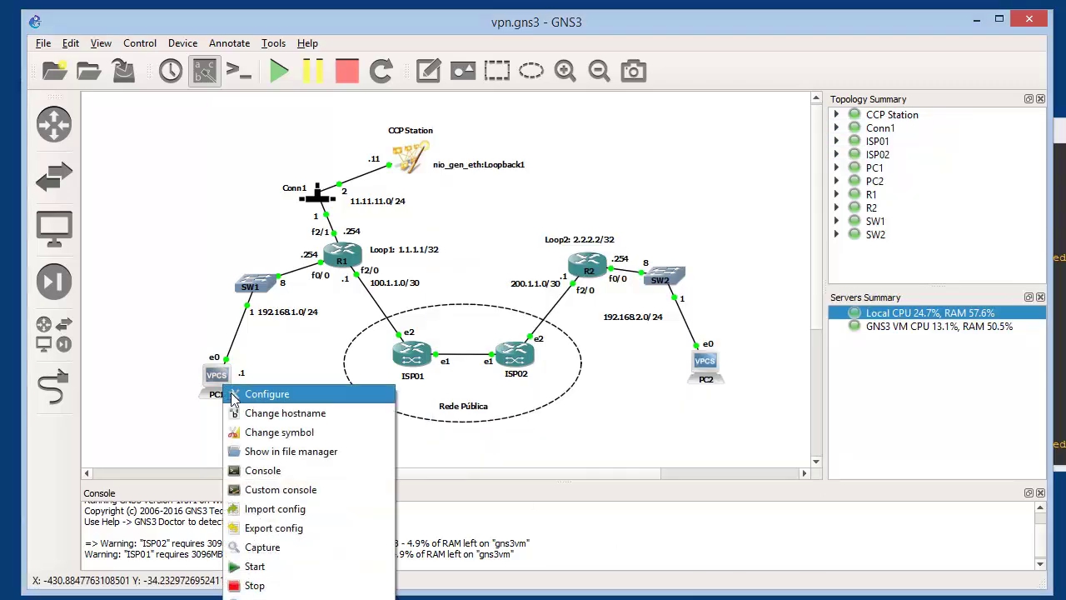
pyautogui.click(250, 471)
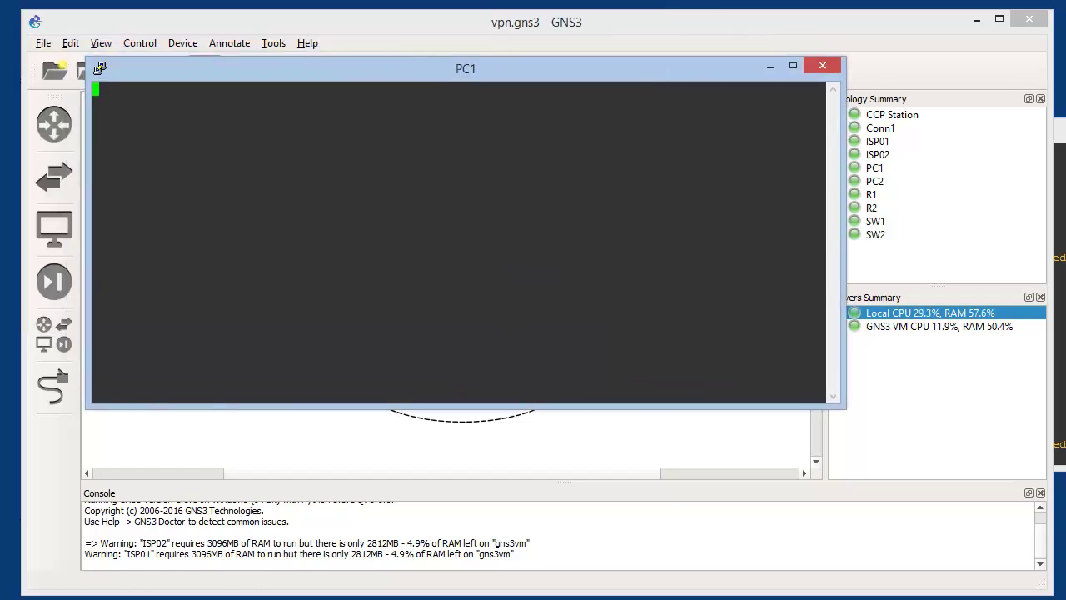
pyautogui.click(1059, 292)
pyautogui.click(451, 76)
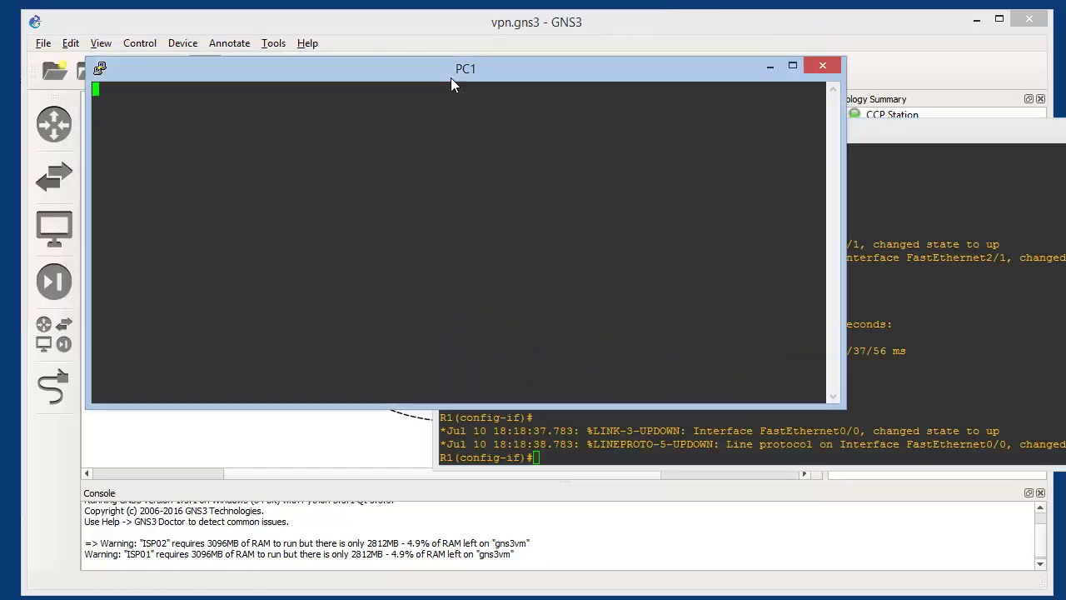
pyautogui.press('Return')
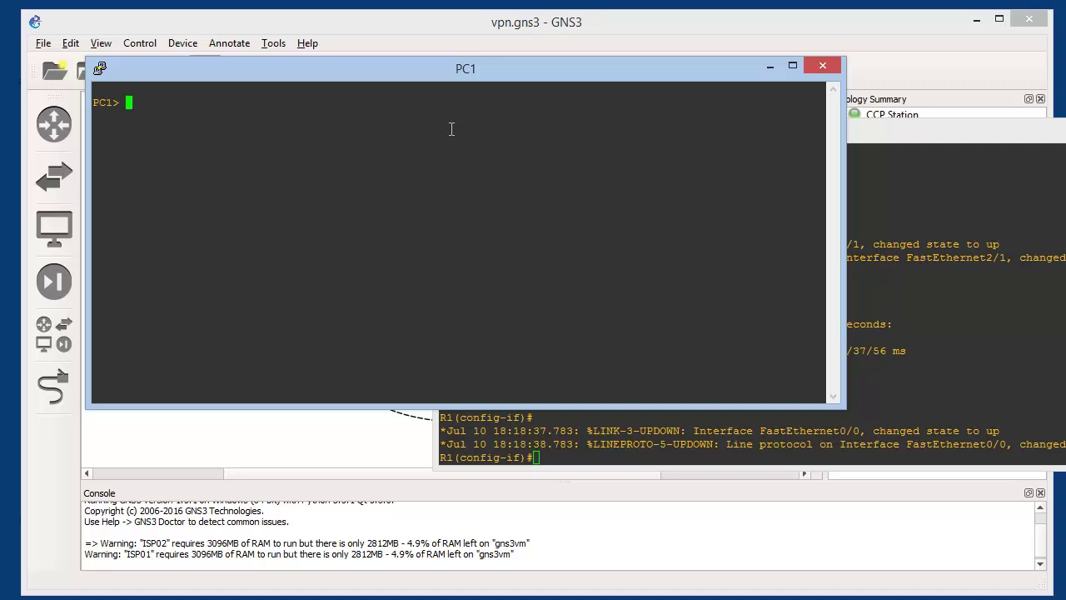
pyautogui.click(54, 229)
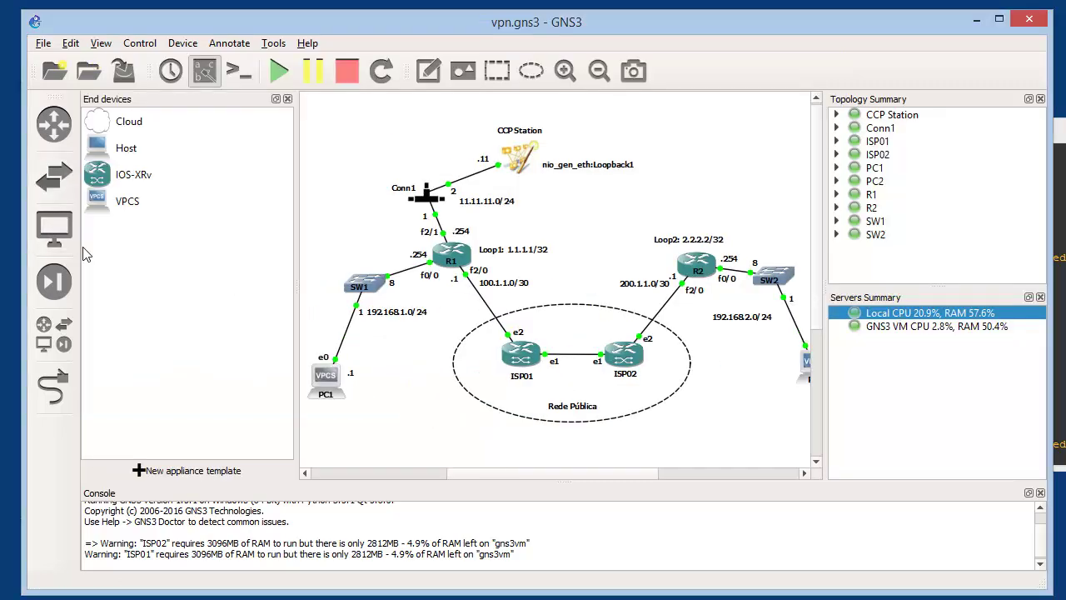
pyautogui.click(140, 210)
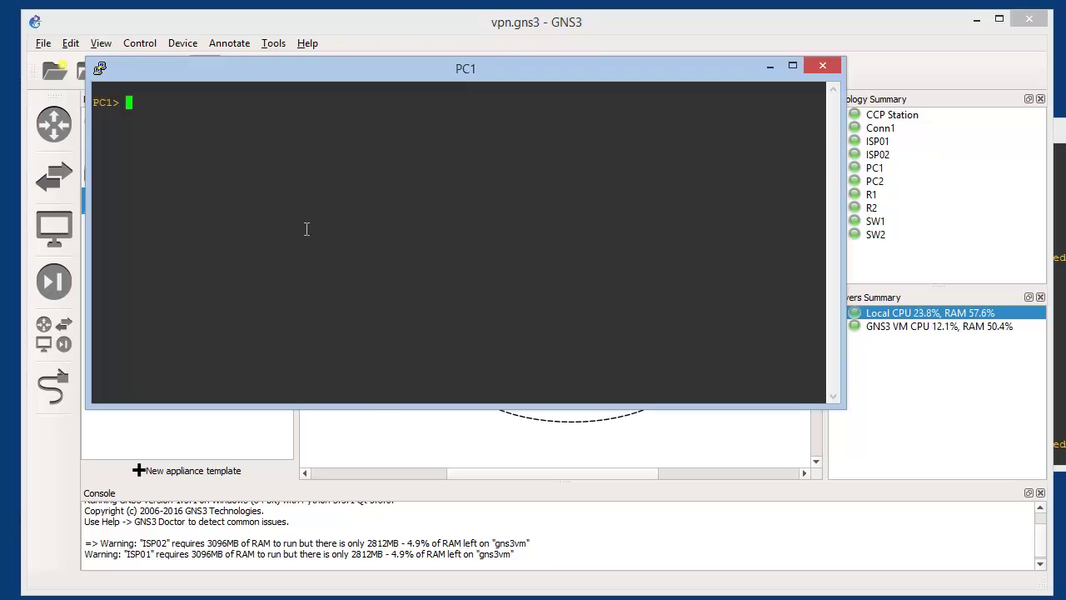
# Check PC1's unset address with 'show', then set 192.168.1.1/24 with gateway 192.168.1.254
pyautogui.write('show')
pyautogui.press('Return')
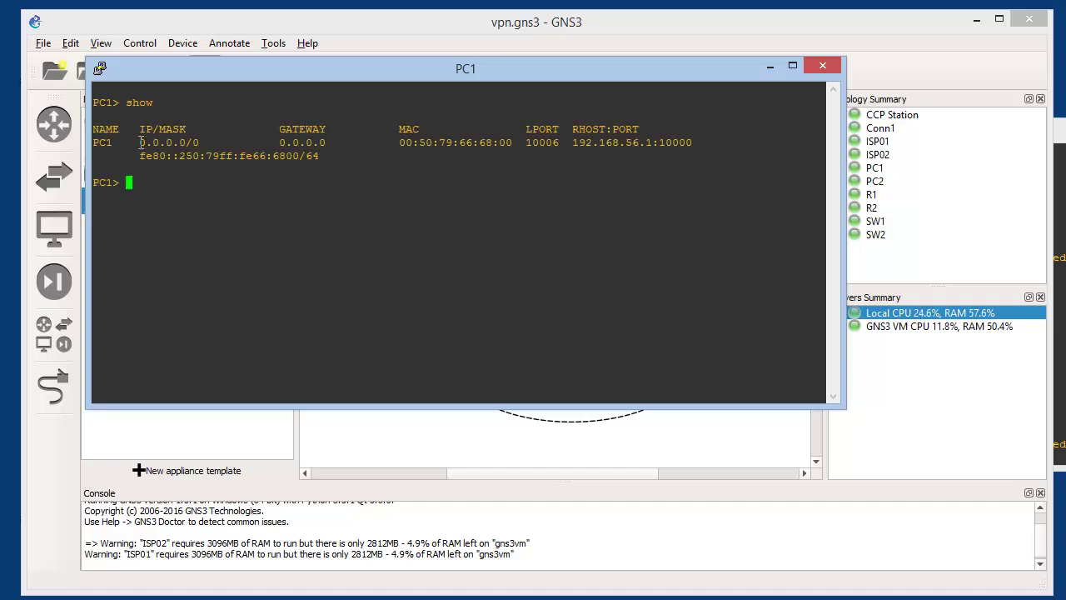
pyautogui.moveTo(140, 143); pyautogui.dragTo(205, 143)
pyautogui.moveTo(273, 142); pyautogui.dragTo(327, 144)
pyautogui.click(295, 198)
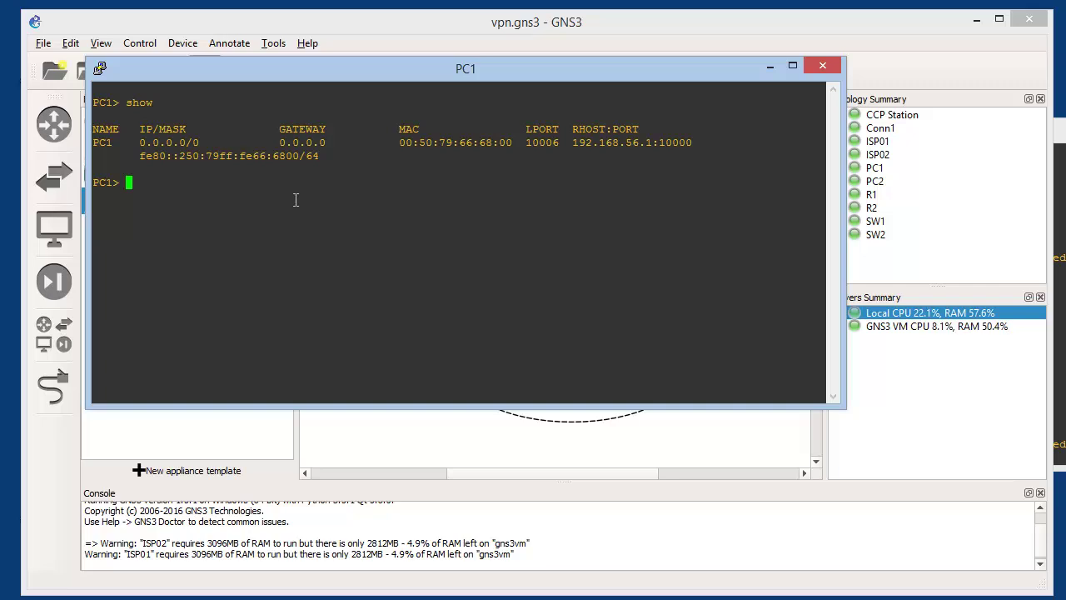
pyautogui.write('ip 19')
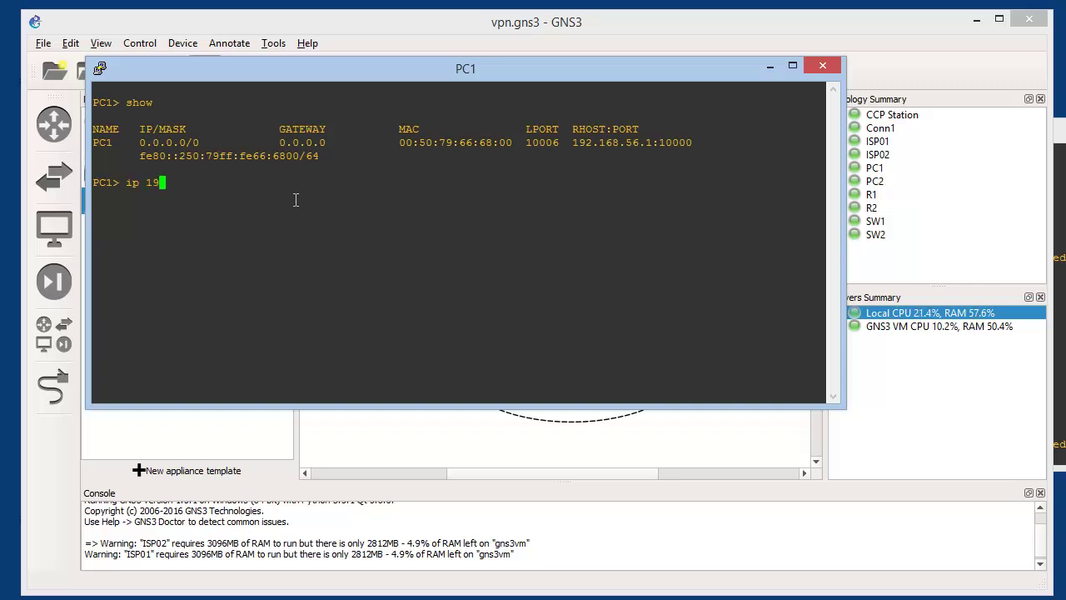
pyautogui.write('2.168.1.1/24 ')
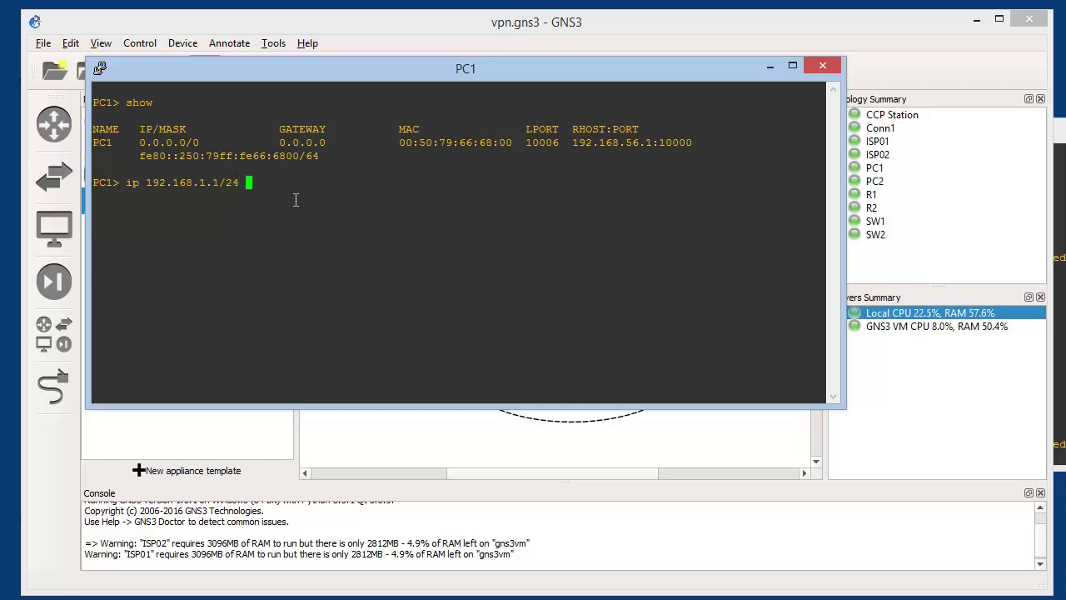
pyautogui.write('192.168.1.254')
pyautogui.press('Return')
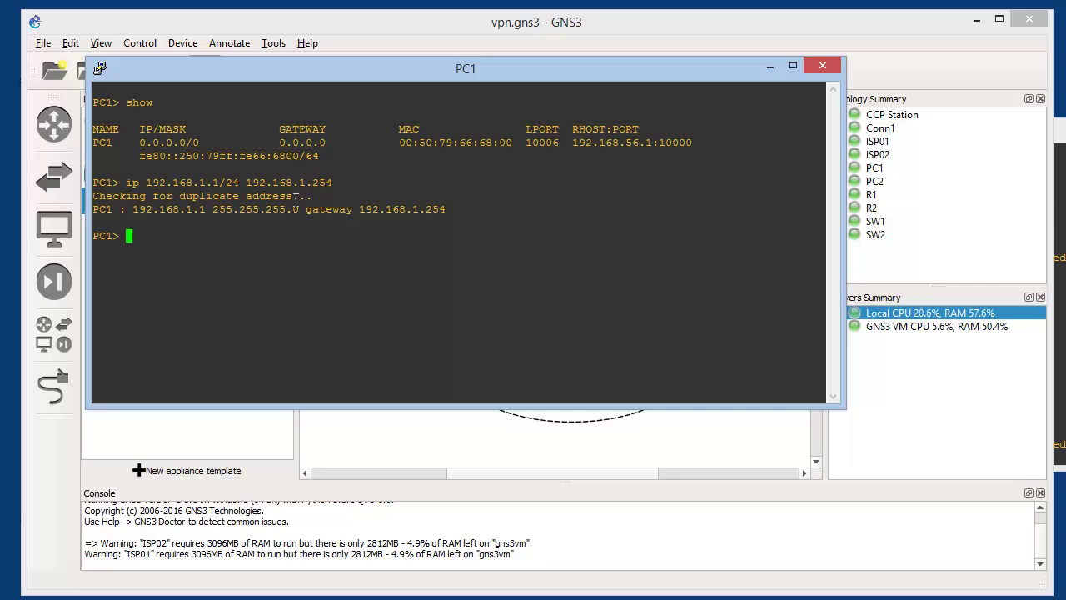
# Ping 192.168.1.254 from PC1, save its startup configuration, and minimize the console
pyautogui.write('ping 192.168.1.254')
pyautogui.press('Return')
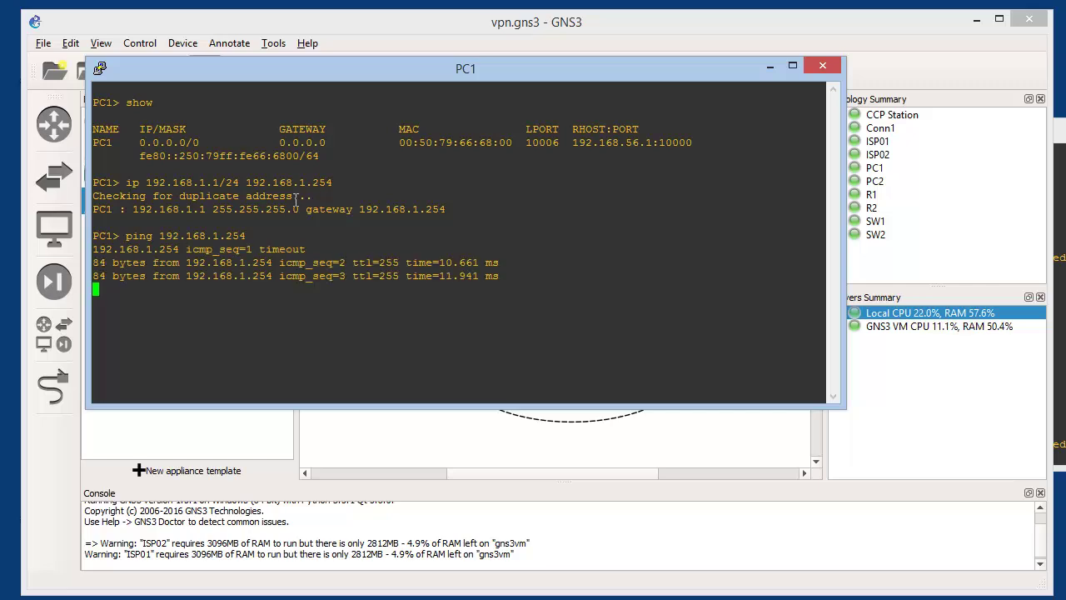
pyautogui.hotkey('ctrl', 'c')
pyautogui.write('save')
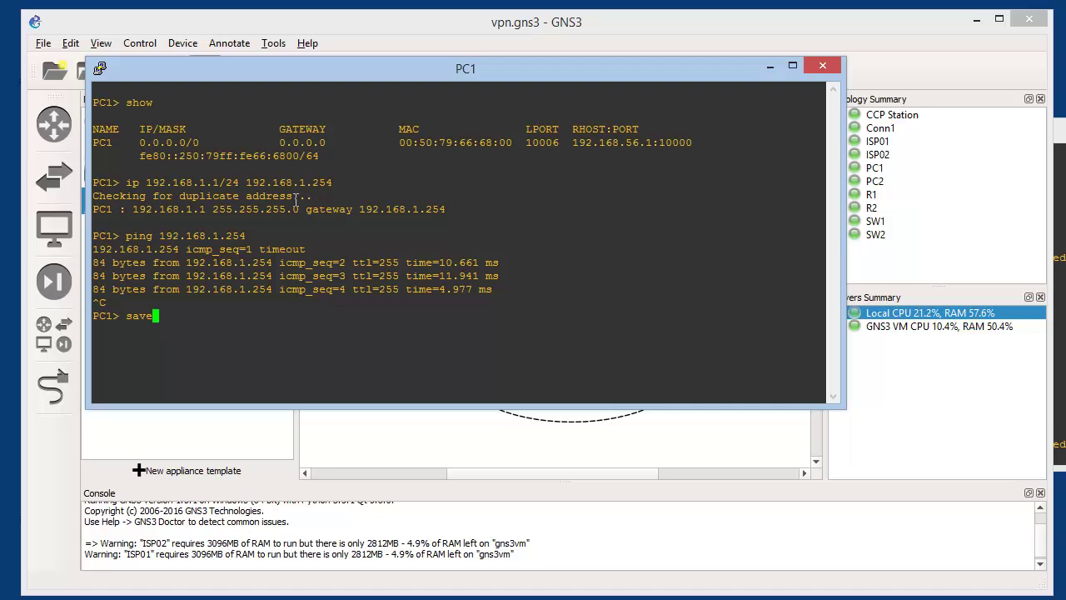
pyautogui.press('Return')
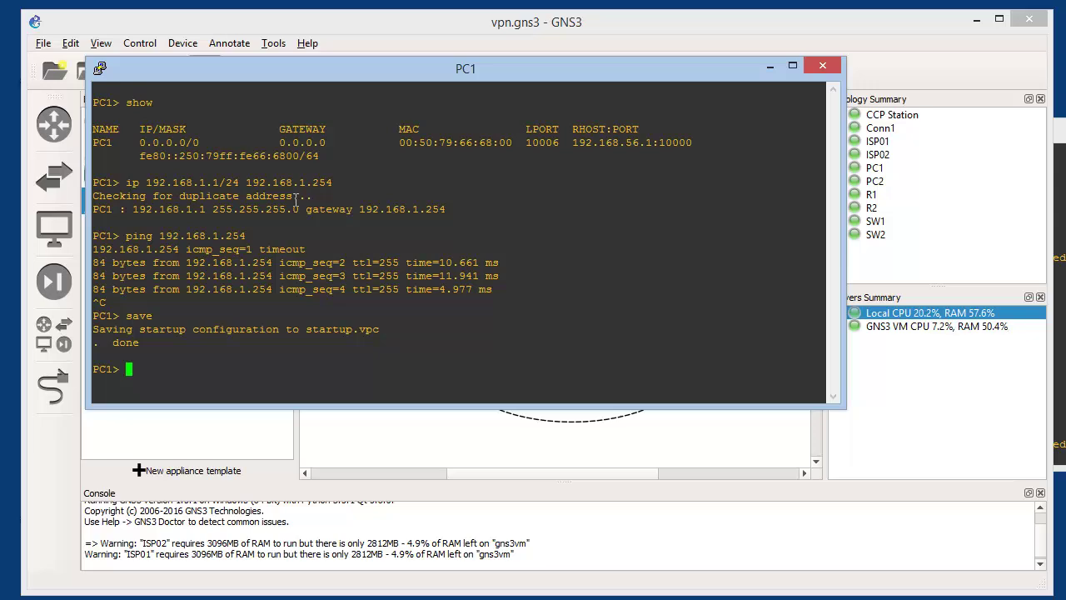
pyautogui.click(771, 66)
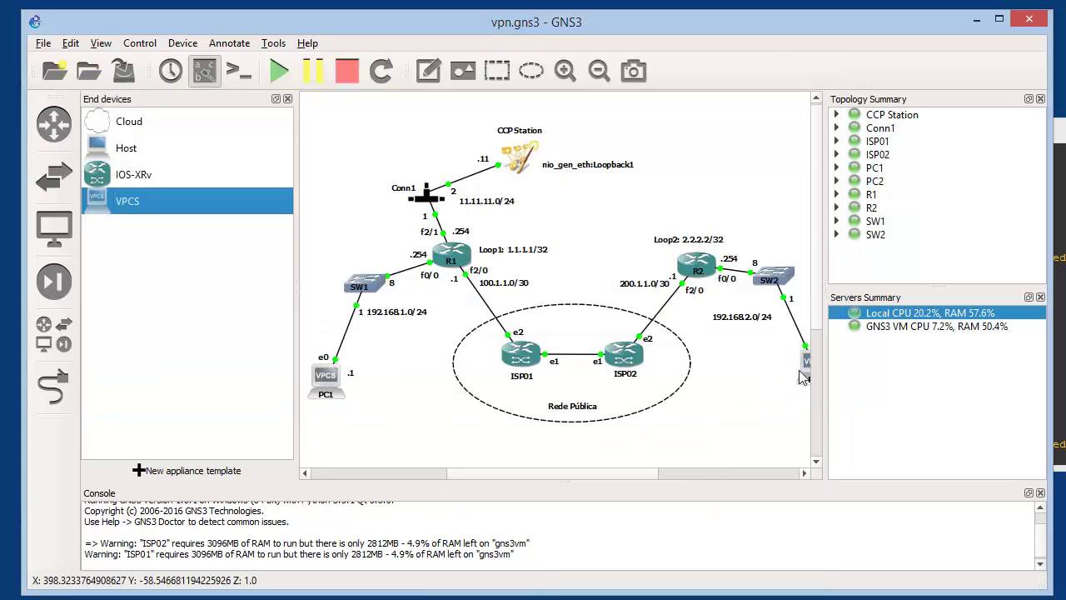
# Close the end devices panel and open a console session to PC2
pyautogui.click(287, 98)
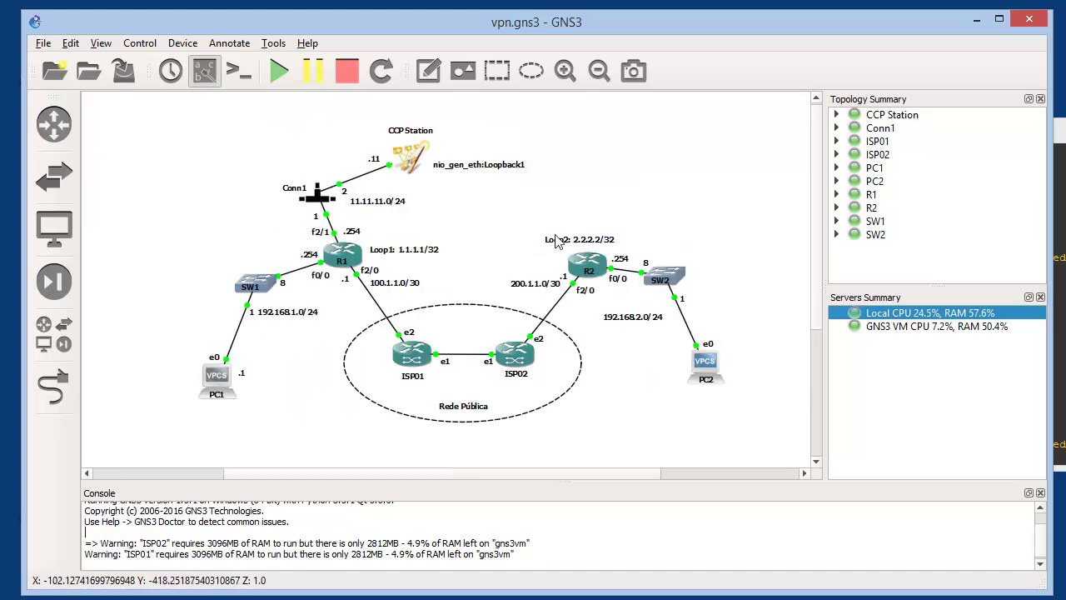
pyautogui.rightClick(708, 374)
pyautogui.rightClick(705, 365)
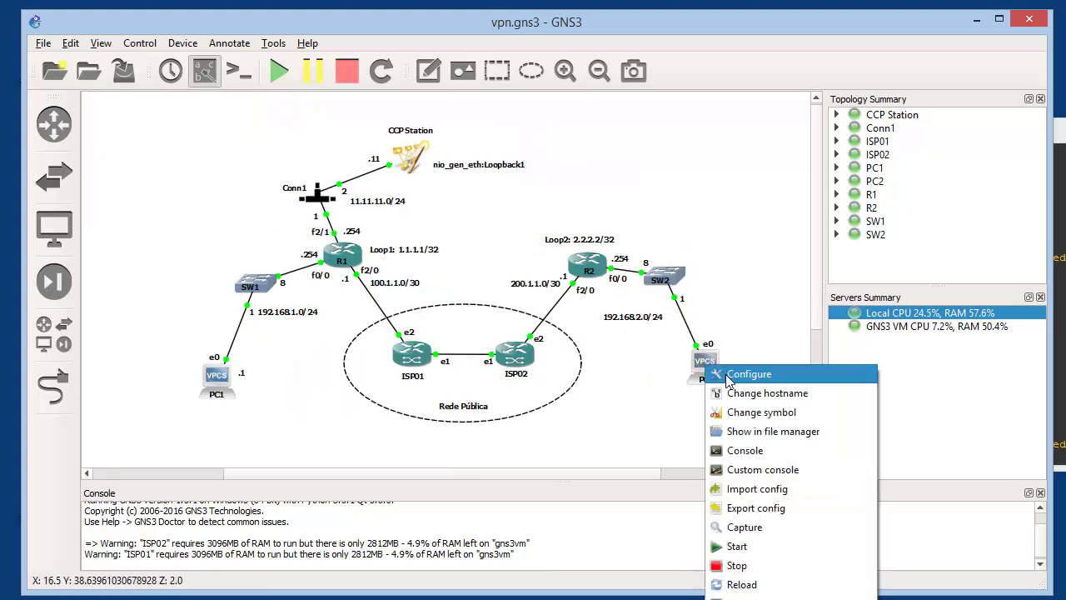
pyautogui.click(743, 450)
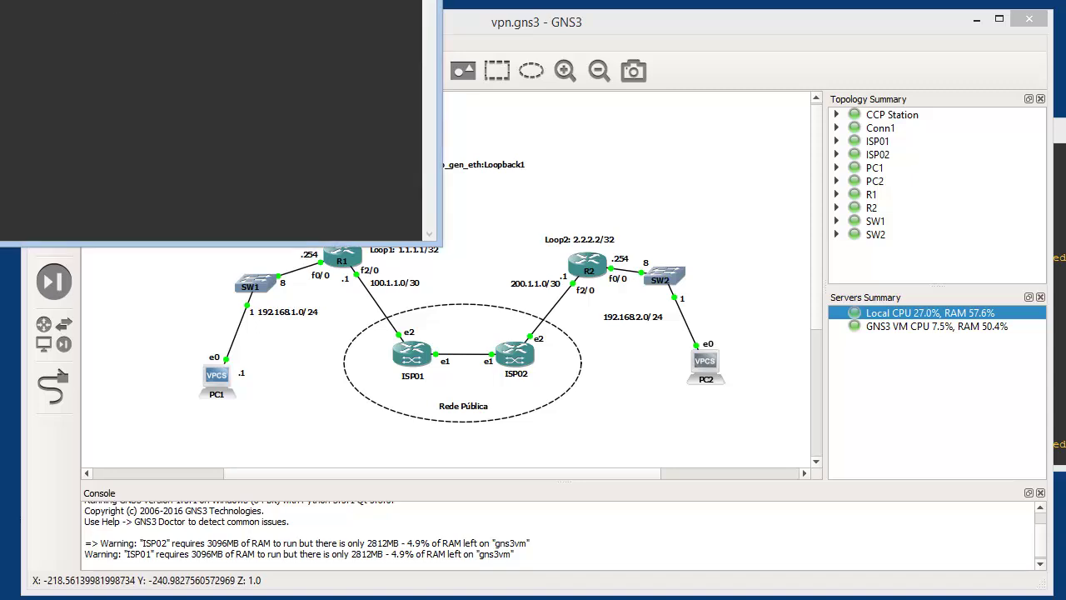
pyautogui.press('Return')
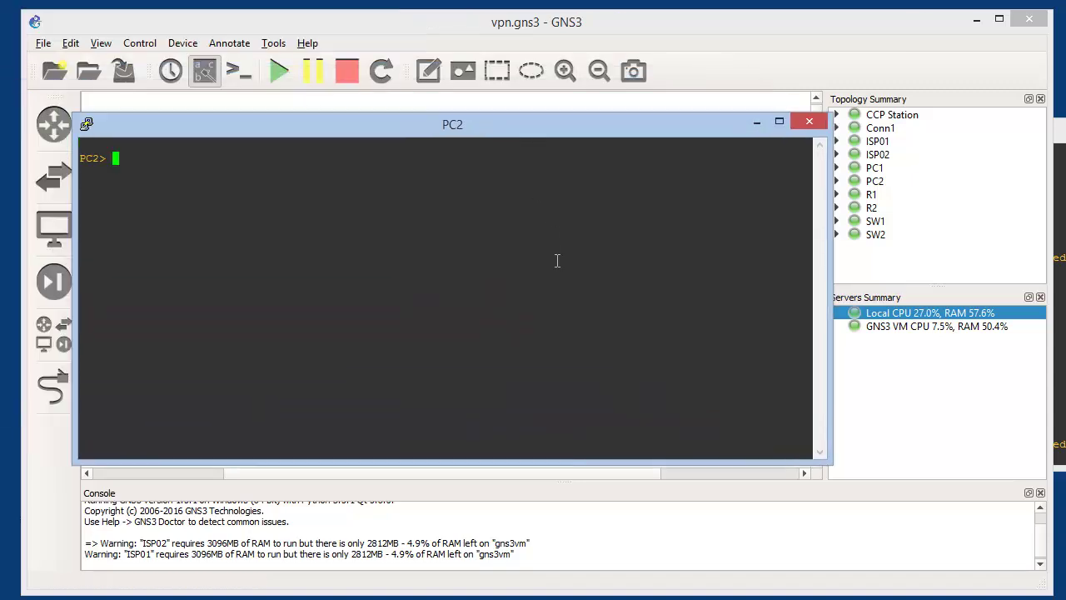
# Set PC2 to 192.168.2.2/24 with gateway 192.168.2.254, save it, and close the console
pyautogui.write('ip 192.168.2.')
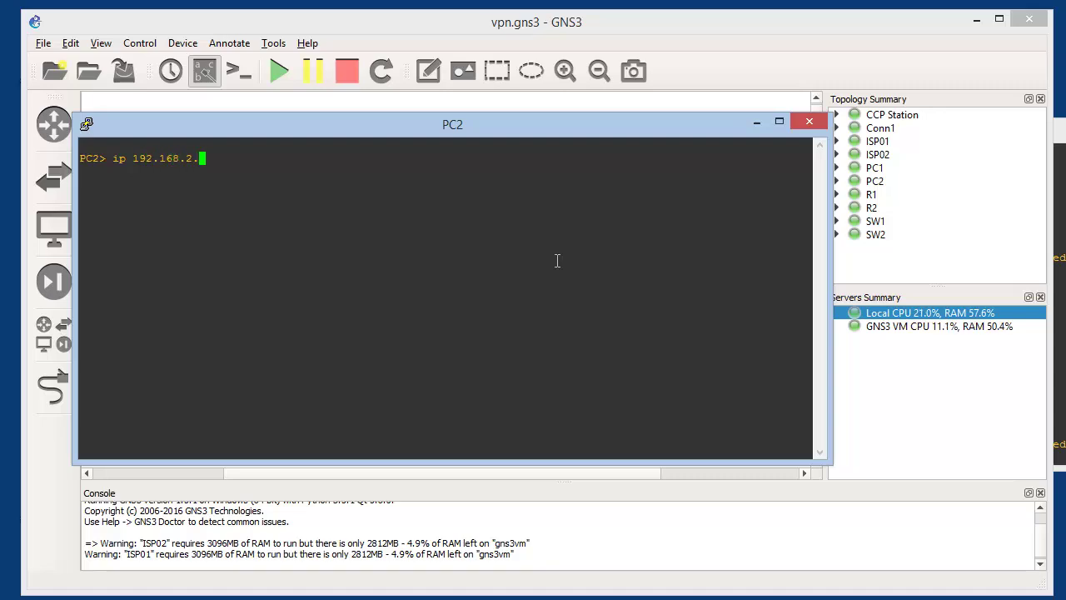
pyautogui.write('2')
pyautogui.write('/24')
pyautogui.press('Return')
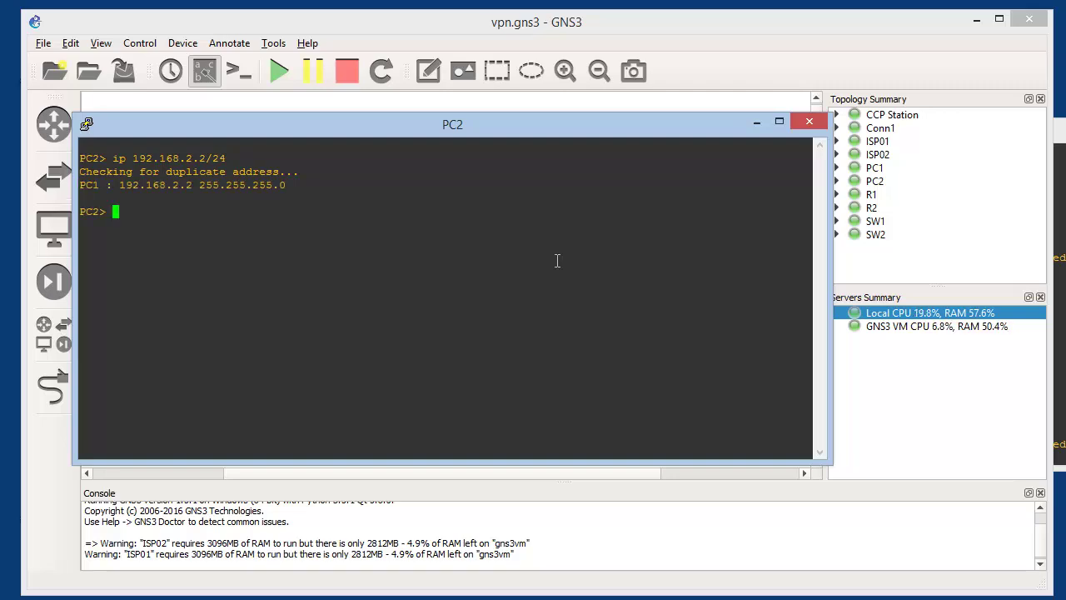
pyautogui.press('Up')
pyautogui.write('192.168.2.254')
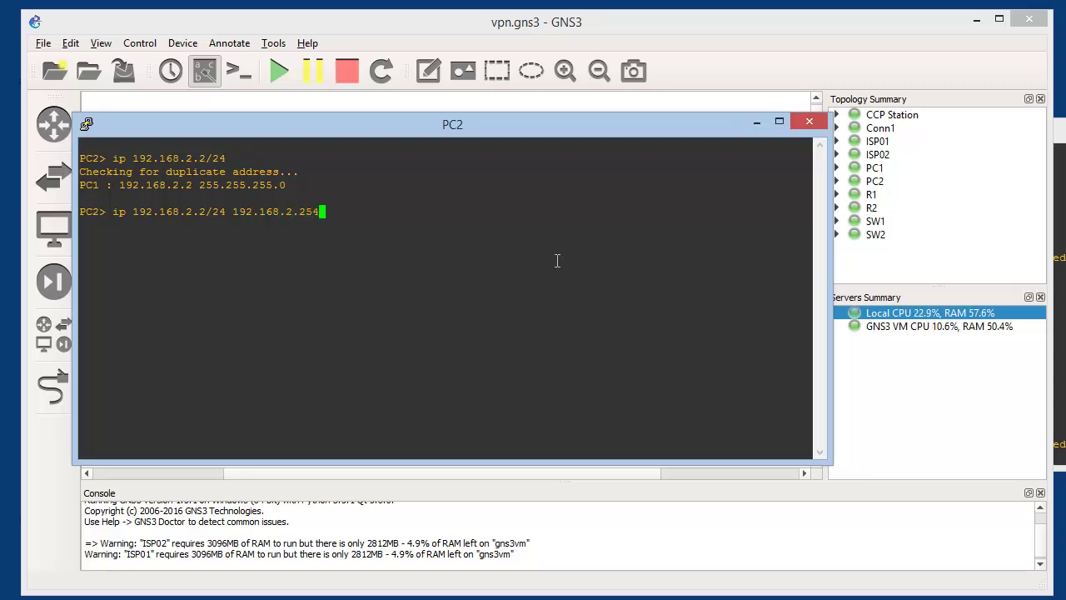
pyautogui.press('Return')
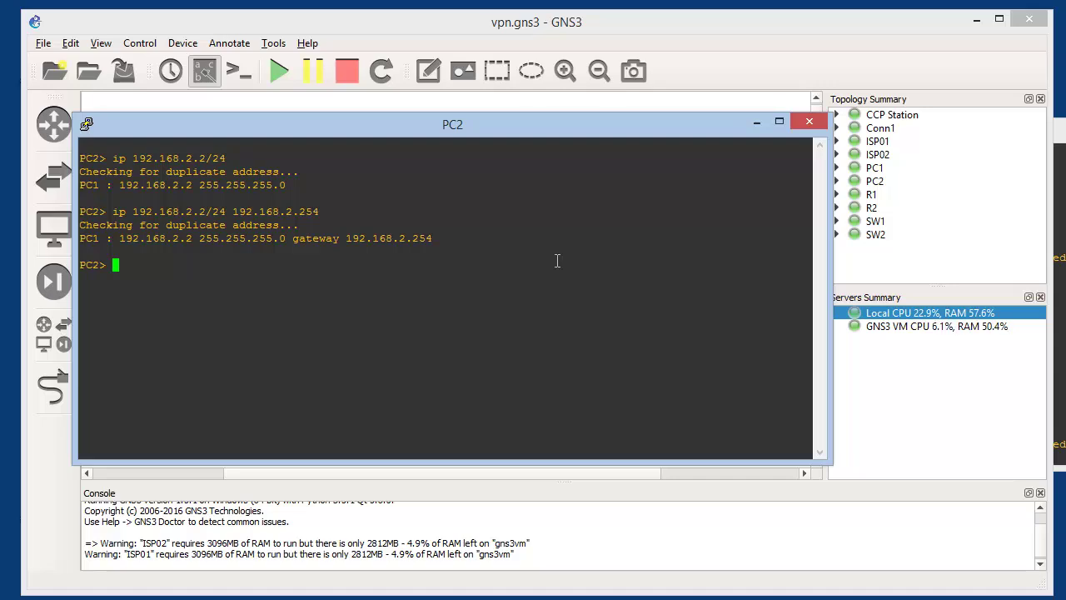
pyautogui.write('save')
pyautogui.press('Return')
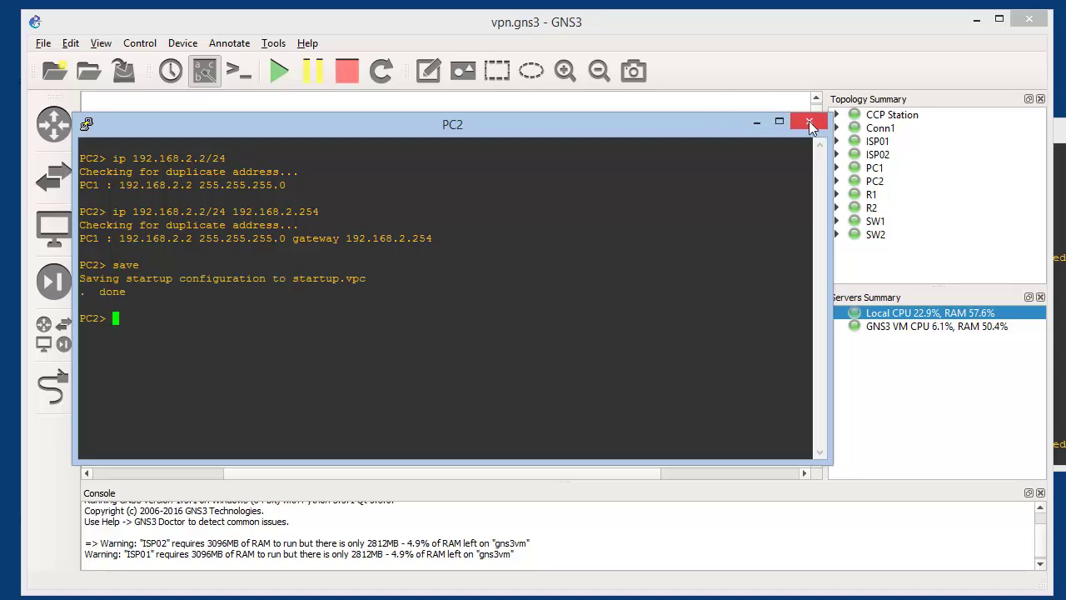
pyautogui.click(758, 123)
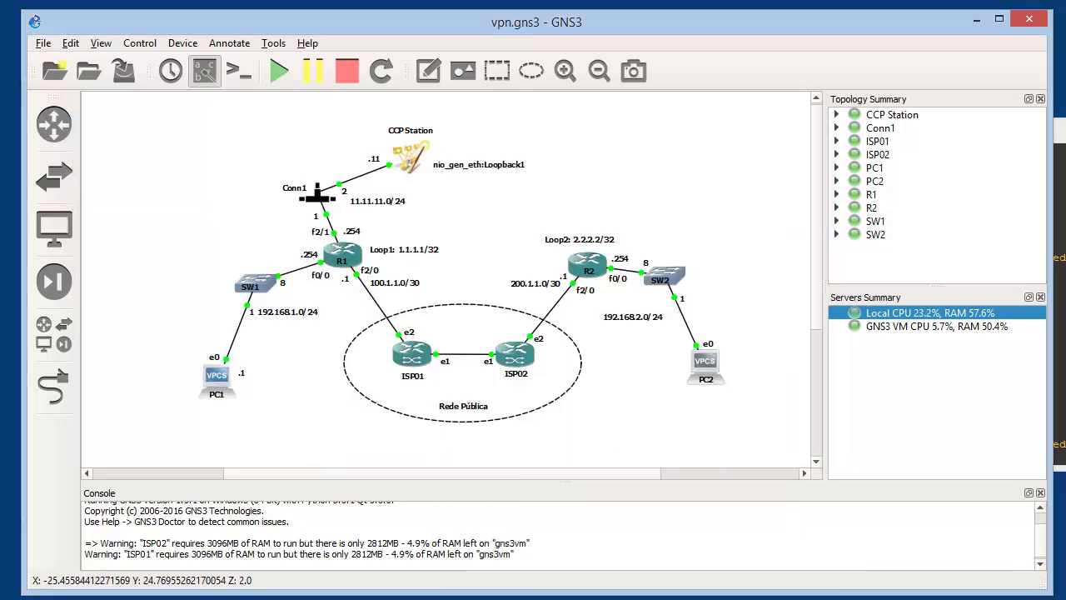
# On R1, describe f2/0 as ISP1, address it 100.1.1.1 255.255.255.252, and enable it
pyautogui.click(1060, 291)
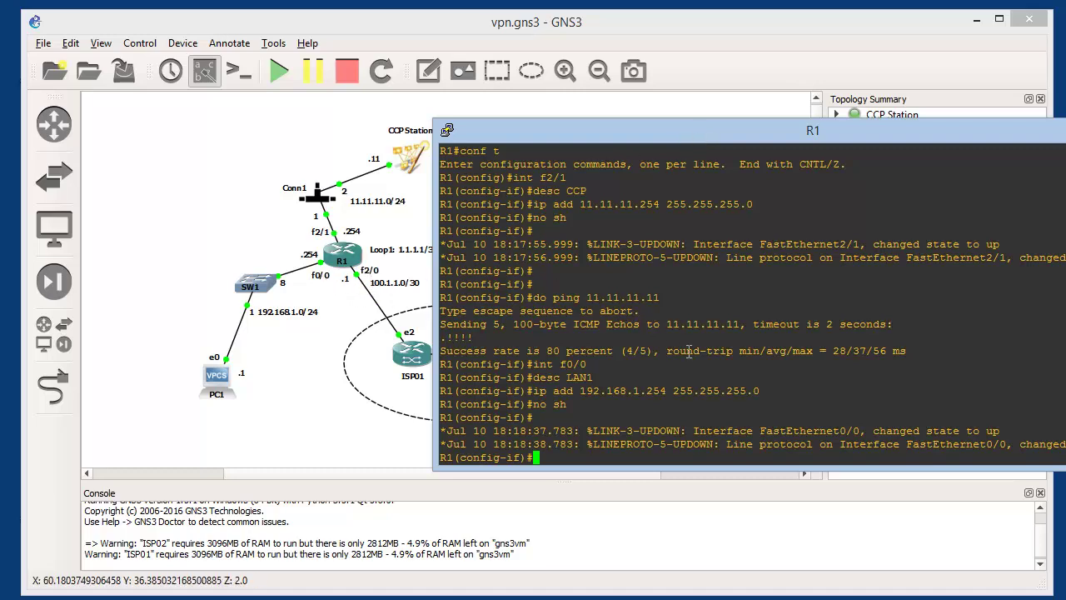
pyautogui.write('int f2/0')
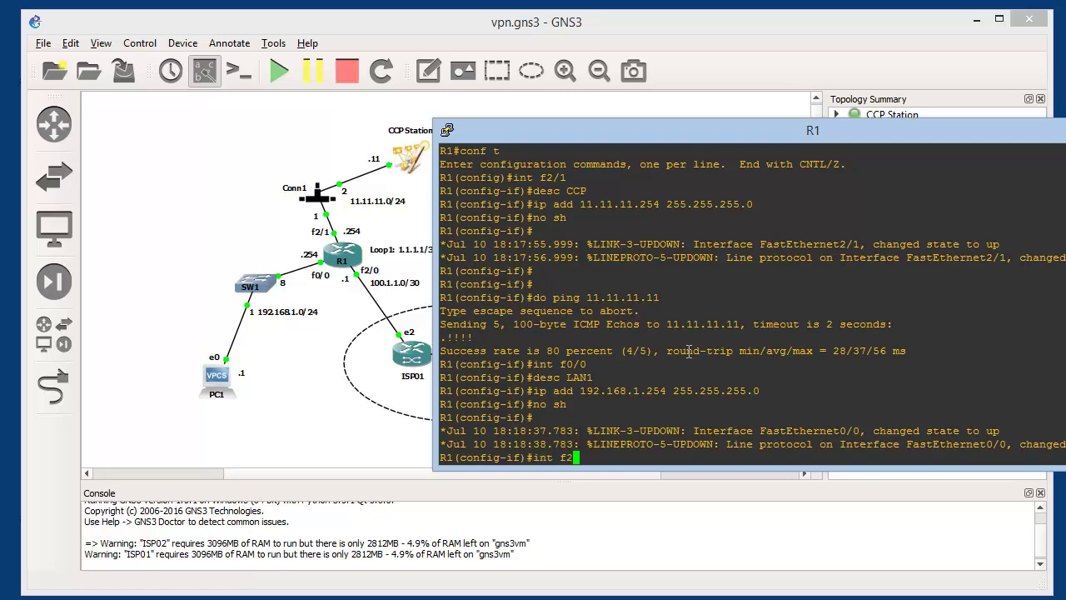
pyautogui.press('Return')
pyautogui.write('desc')
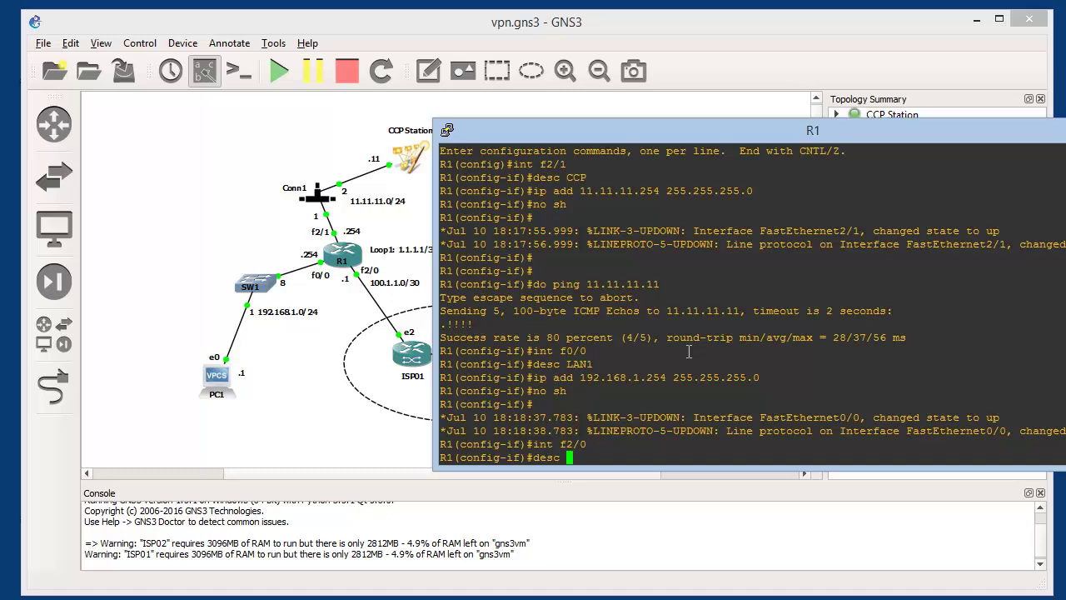
pyautogui.write('ISP1')
pyautogui.press('Return')
pyautogui.write('ig-if)#i')
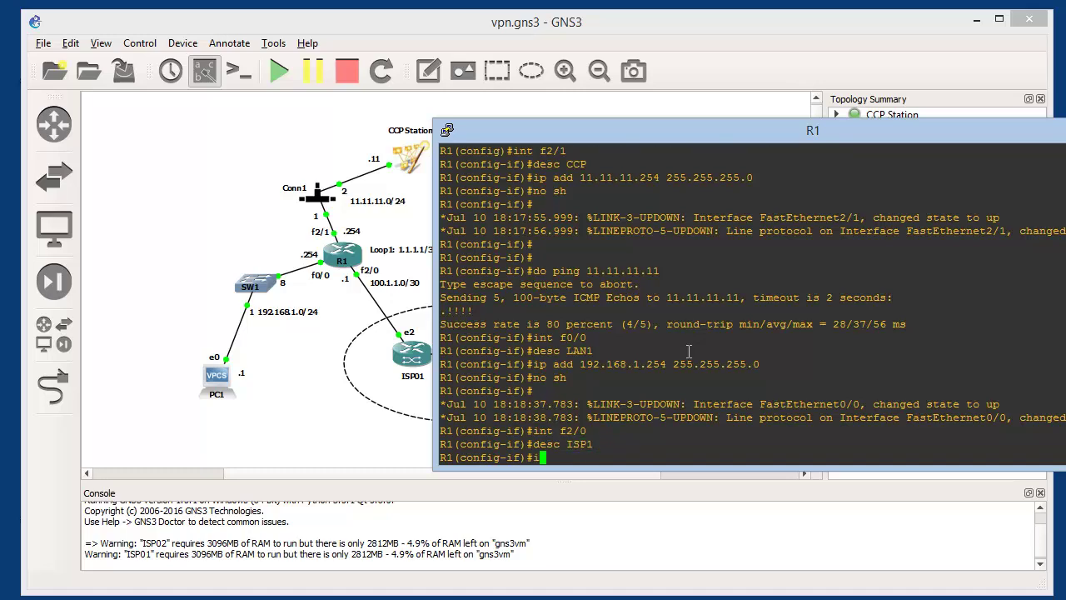
pyautogui.write('p add 100.1.1.1 255.255.255.25')
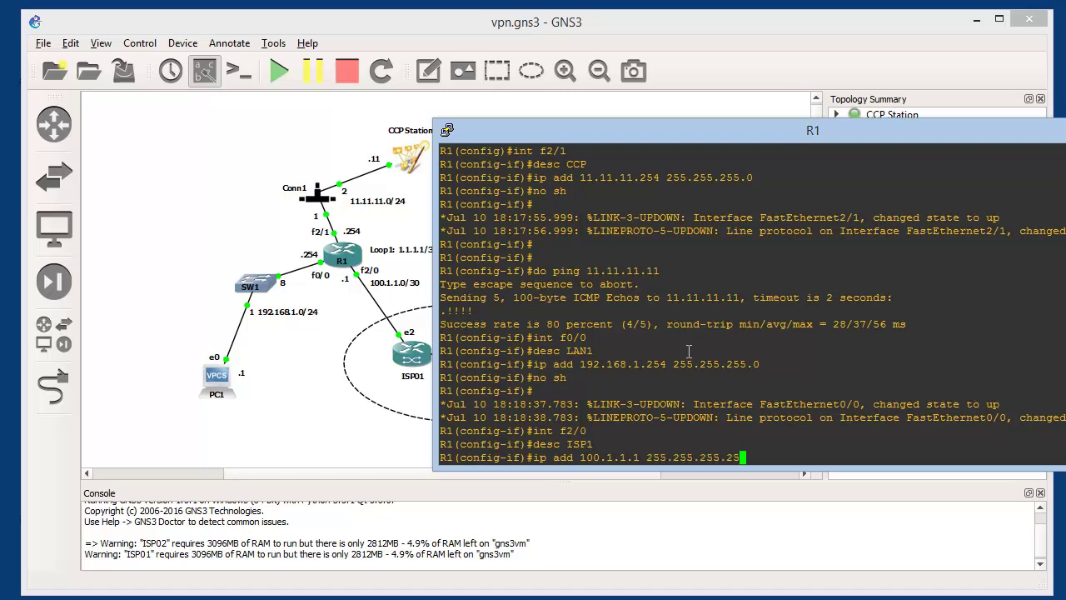
pyautogui.write('2')
pyautogui.press('Return')
pyautogui.write('no sh')
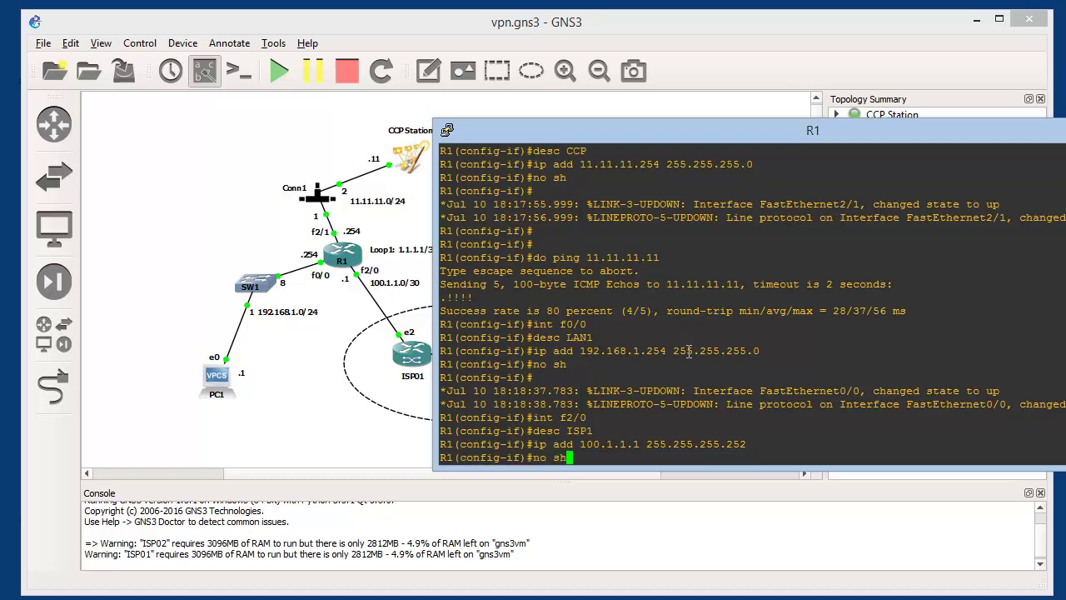
pyautogui.press('Return')
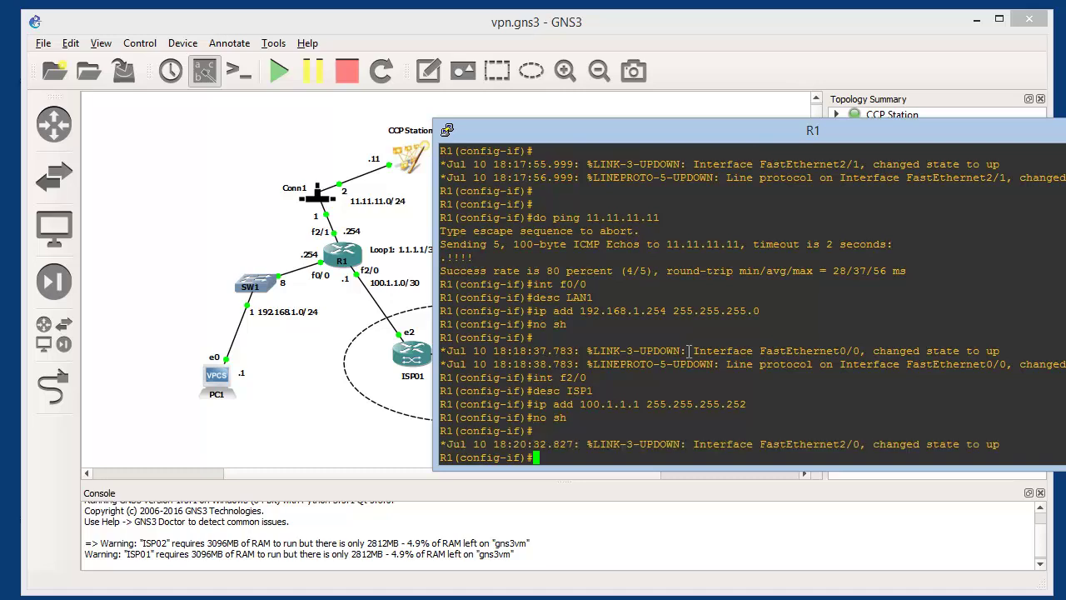
pyautogui.press('Return')
pyautogui.press('Return')
pyautogui.press('Return')
pyautogui.press('Return')
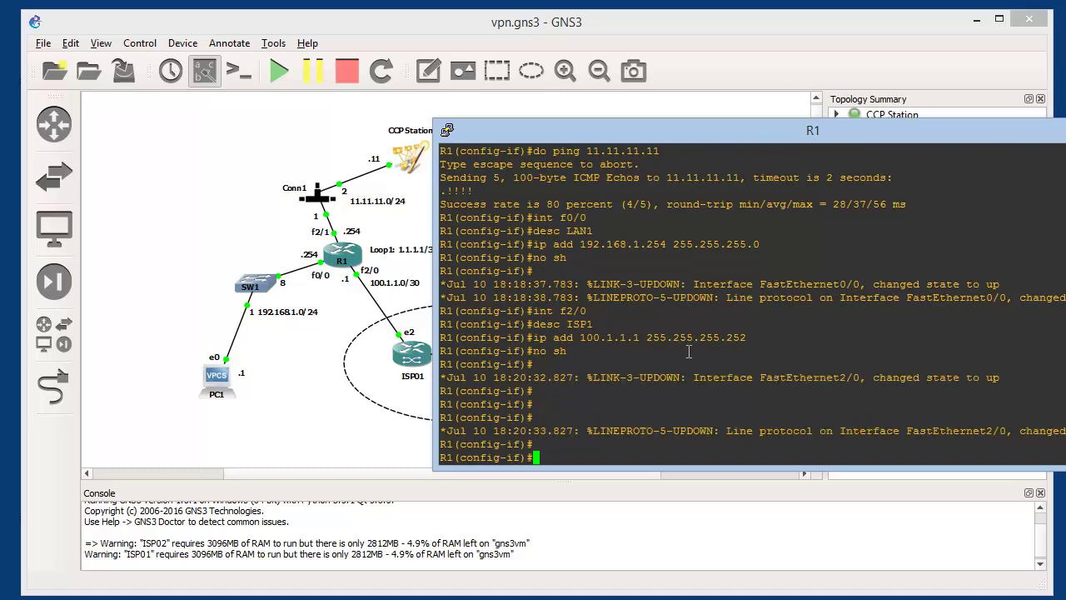
# Create Loopback1 with 1.1.1.1 255.255.255.255 and save R1's configuration with 'do wr'
pyautogui.write('int ')
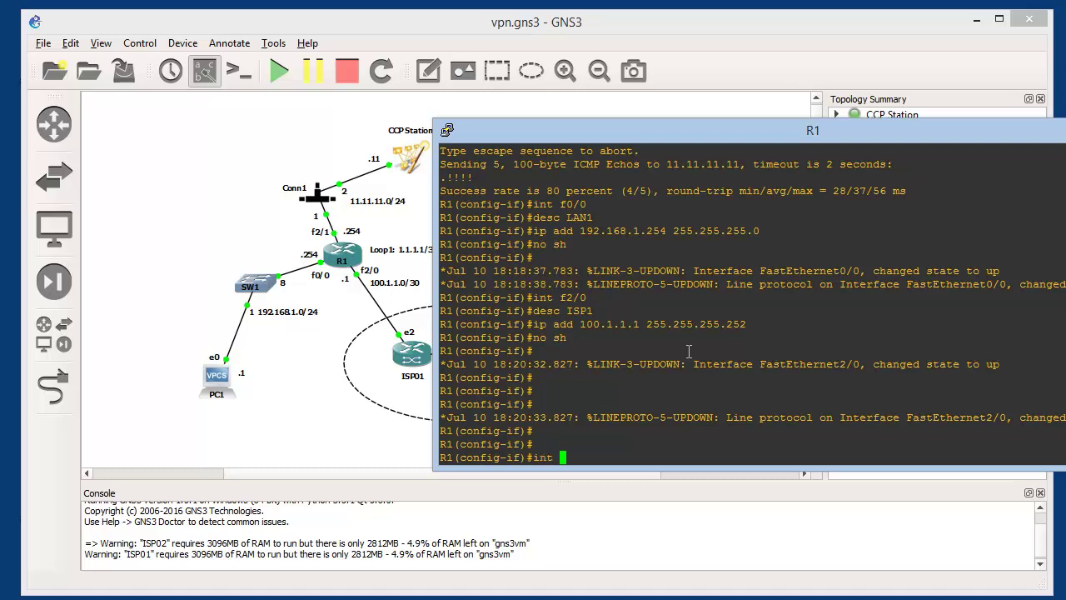
pyautogui.write('loop1')
pyautogui.press('Return')
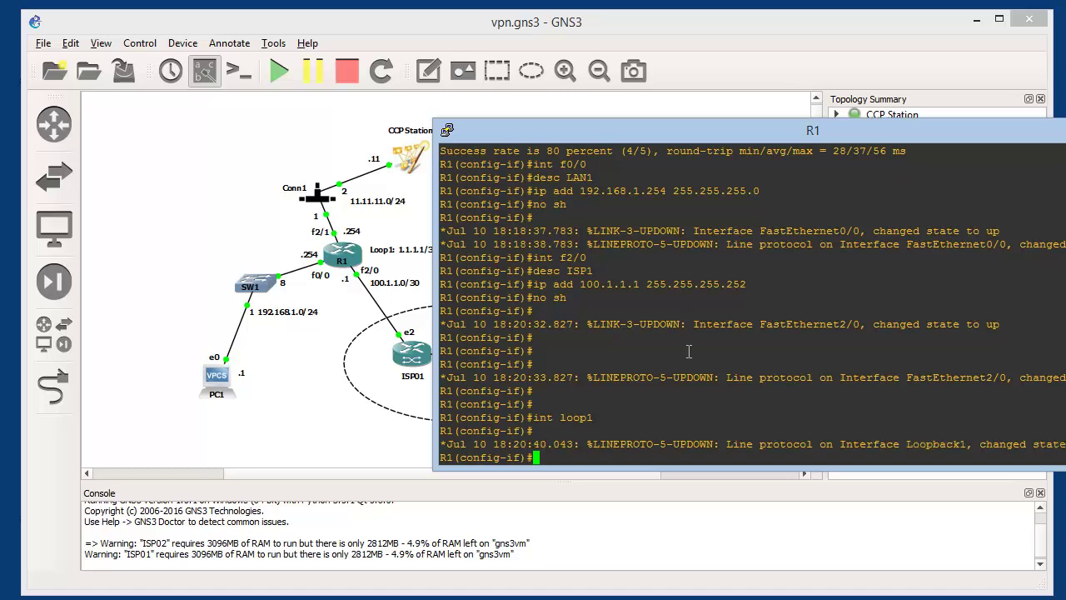
pyautogui.press('Return')
pyautogui.write('i')
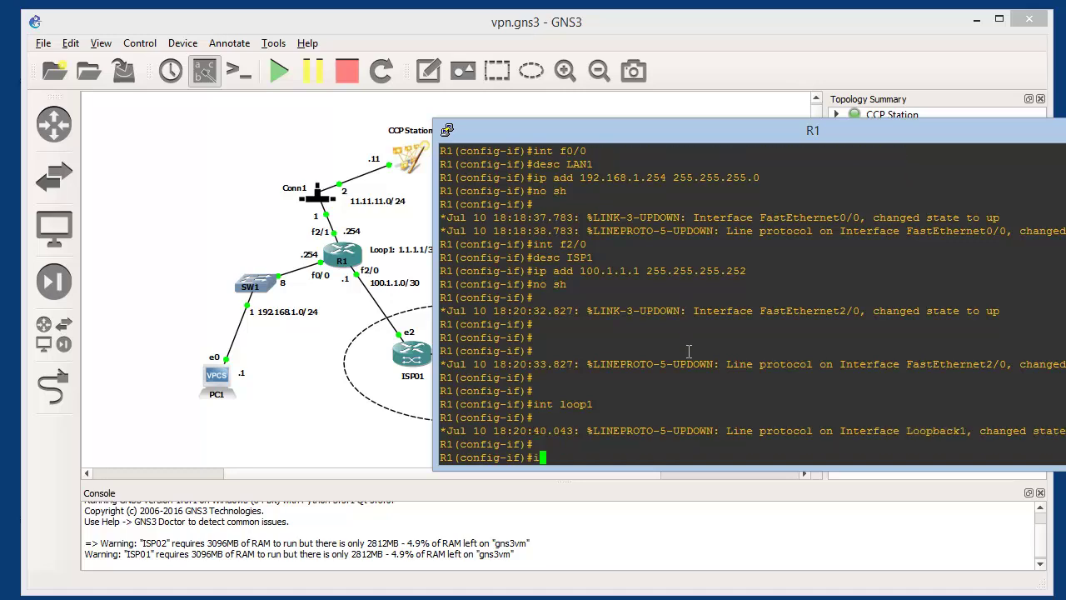
pyautogui.write('p add 1.1.1.1 255.255.255.255')
pyautogui.press('Return')
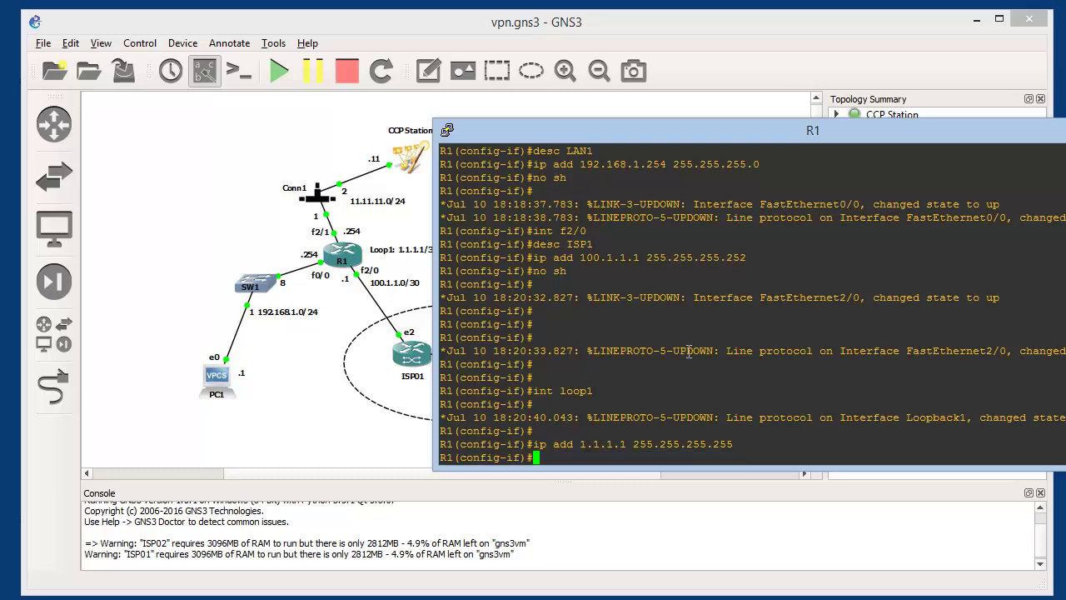
pyautogui.write('exit')
pyautogui.press('Return')
pyautogui.write('d')
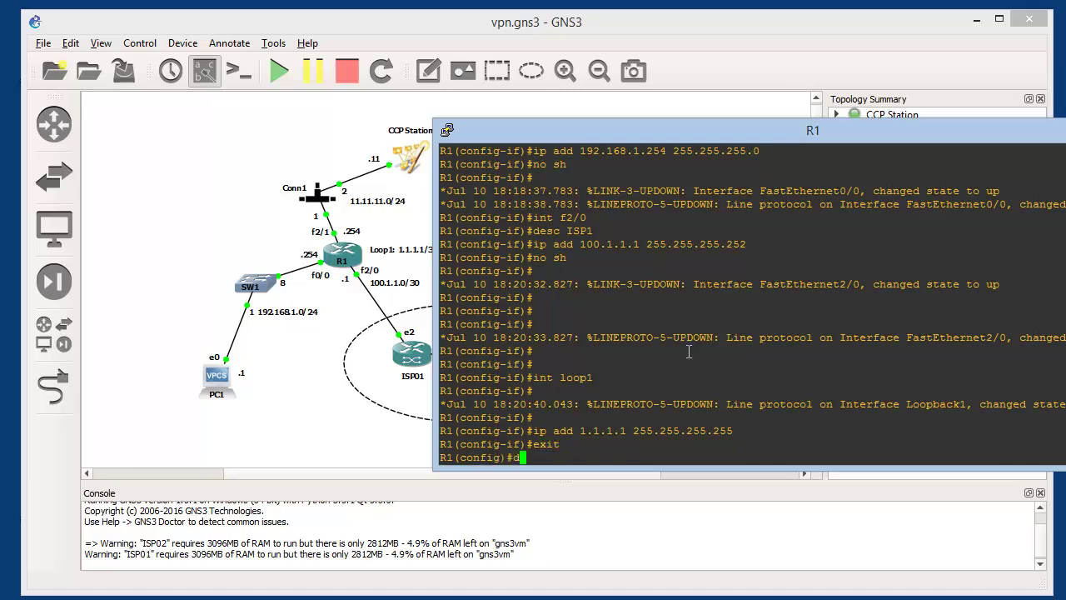
pyautogui.write('o wr')
pyautogui.press('Return')
pyautogui.press('Return')
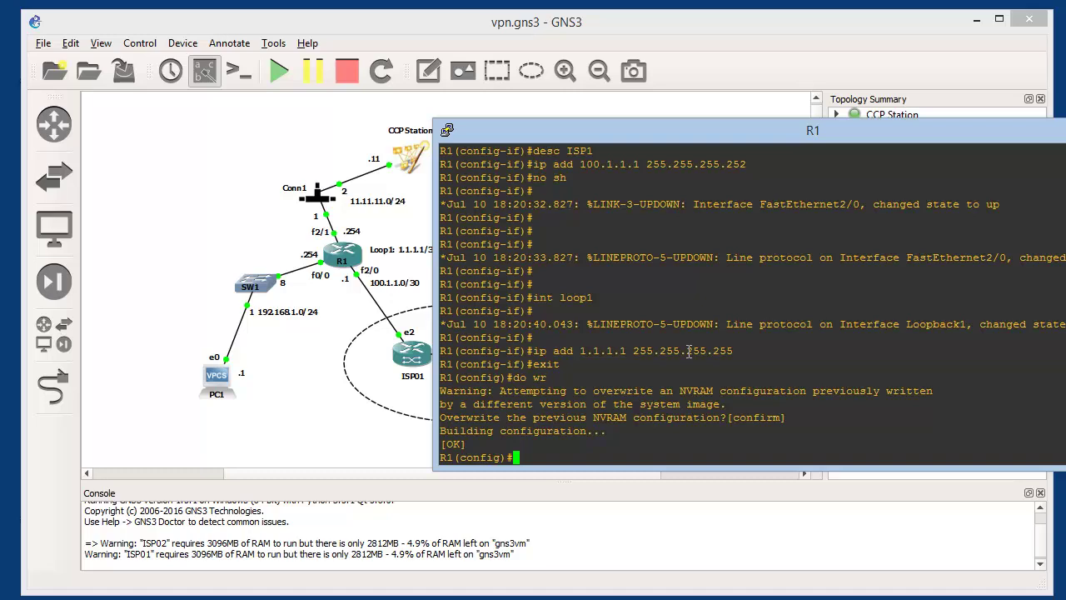
# Run 'router ospf 1' and add 'network 1.1.1.1 0.0.0.0 area 0' on R1
pyautogui.write('router ospf 1')
pyautogui.press('Return')
pyautogui.write('netw ')
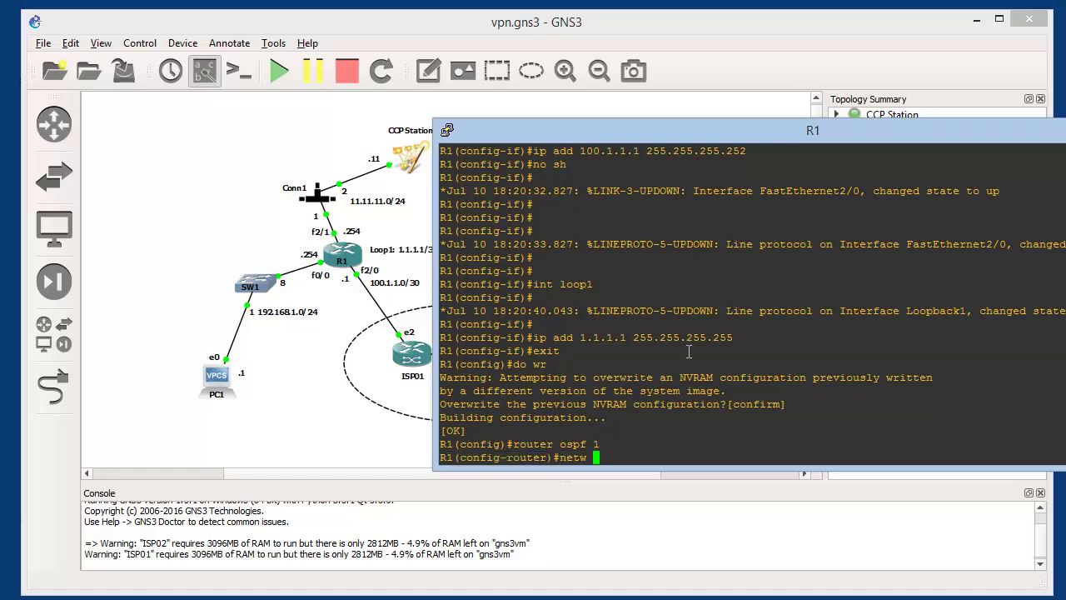
pyautogui.write('1.1.1.1 0.0.0.0 area 0')
pyautogui.press('Return')
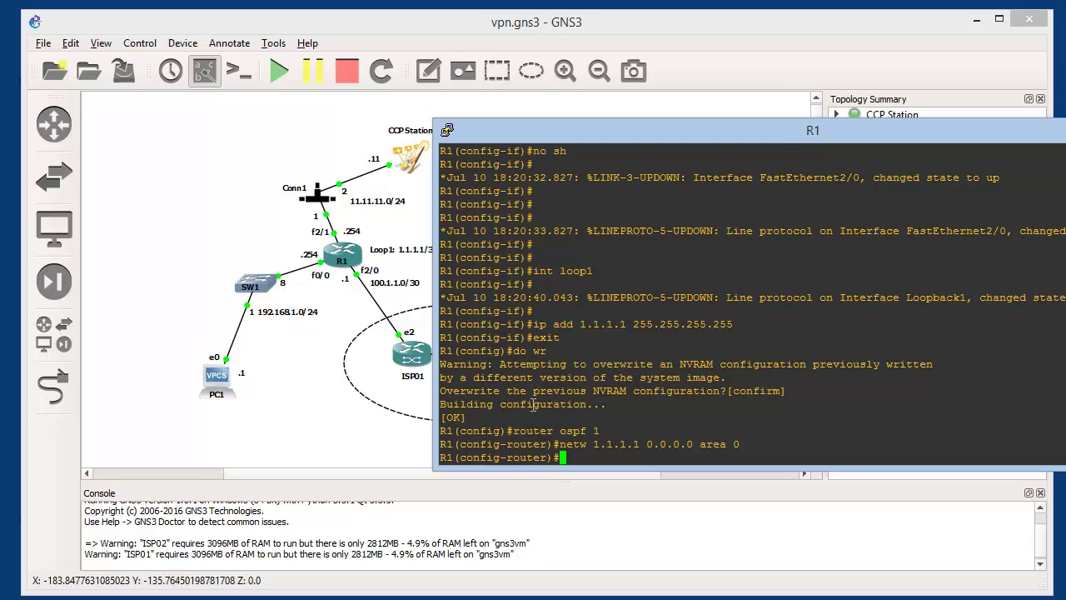
# Advertise network 100.1.1.0 0.0.0.3 in OSPF area 0 on R1
pyautogui.write('netw 1')
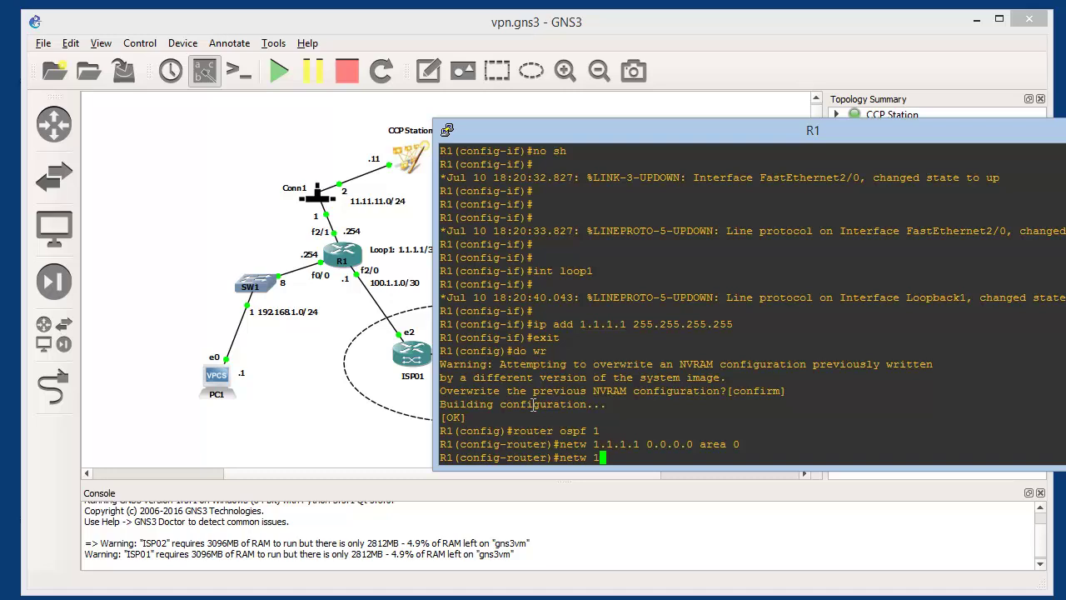
pyautogui.write('00.1.1.0 0.0.0.3 area0')
pyautogui.press('BackSpace')
pyautogui.write('0')
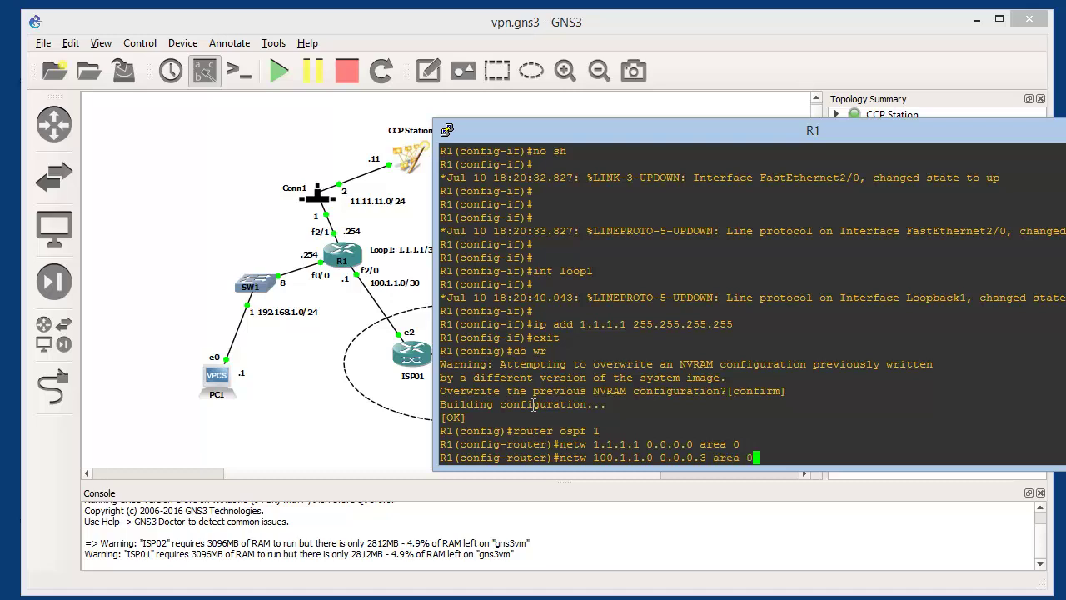
pyautogui.press('Return')
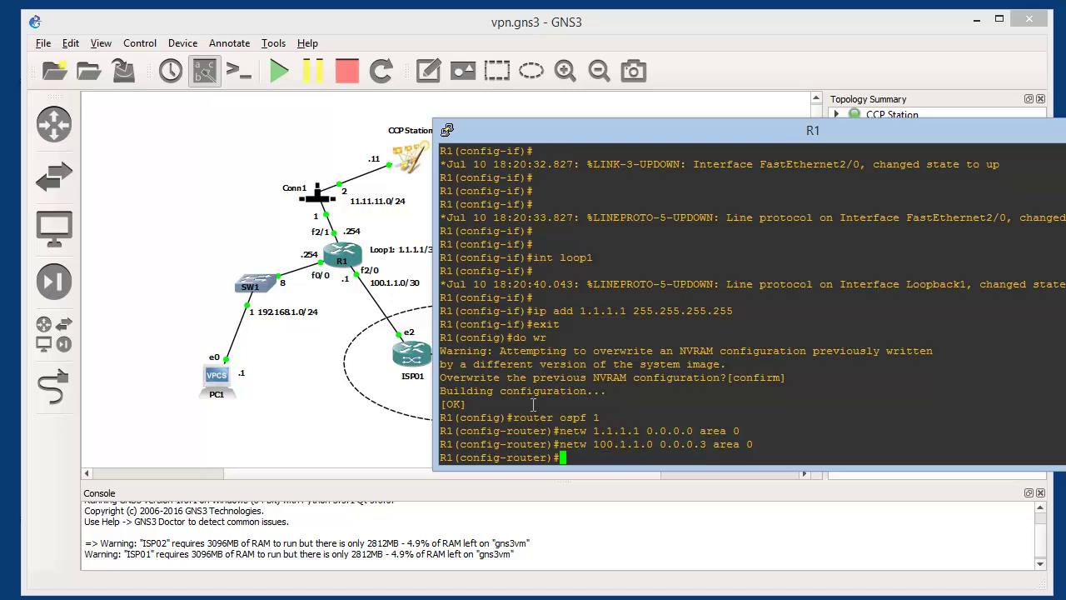
# Set R1's OSPF router-id to 0.0.0.1
pyautogui.write('router ')
pyautogui.write('0.0.0.1')
pyautogui.press('Left')
pyautogui.press('Left')
pyautogui.press('Left')
pyautogui.press('Left')
pyautogui.press('Left')
pyautogui.press('Left')
pyautogui.press('Left')
pyautogui.press('Left')
pyautogui.write('-id')
pyautogui.press('Return')
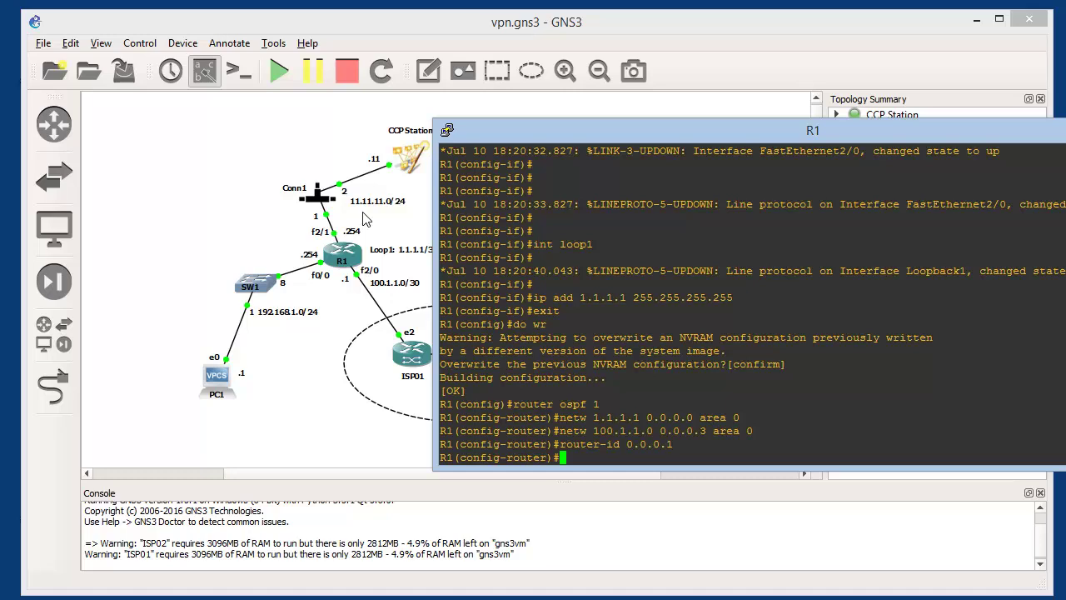
# Leave configuration mode on R1 and save its configuration with wr
pyautogui.hotkey('ctrl', 'z')
pyautogui.write('wr')
pyautogui.press('Return')
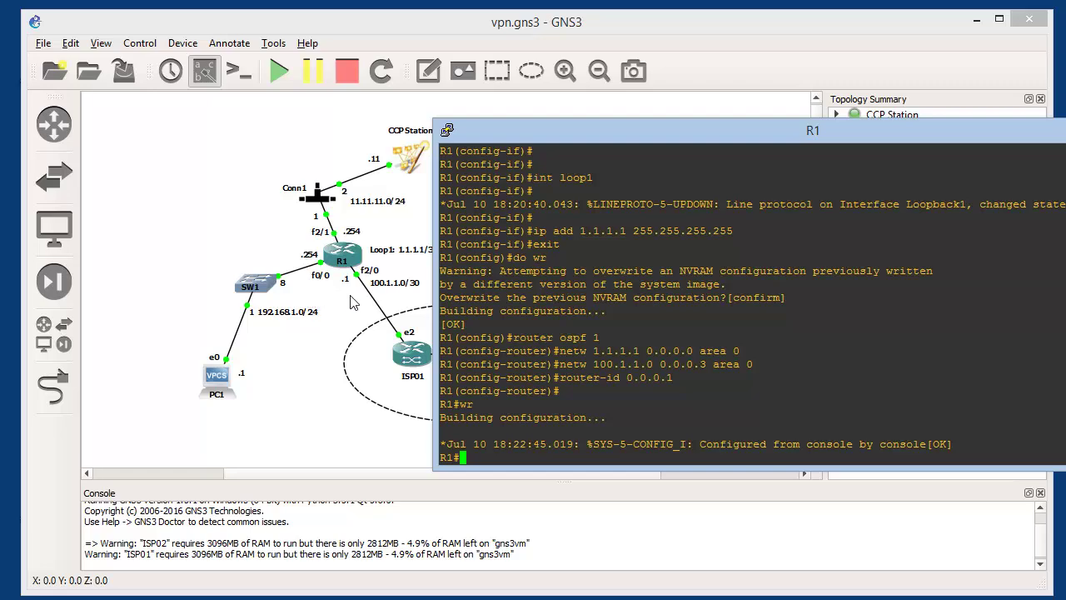
# Open a console on ISP01 and log in with the default username and password
pyautogui.click(410, 354)
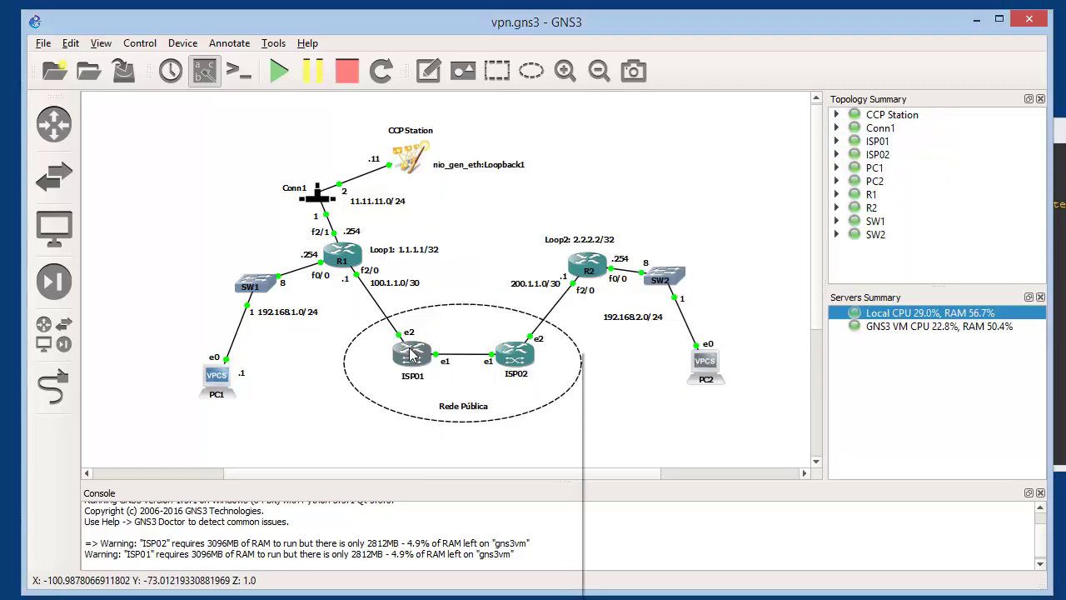
pyautogui.rightClick(410, 354)
pyautogui.click(454, 436)
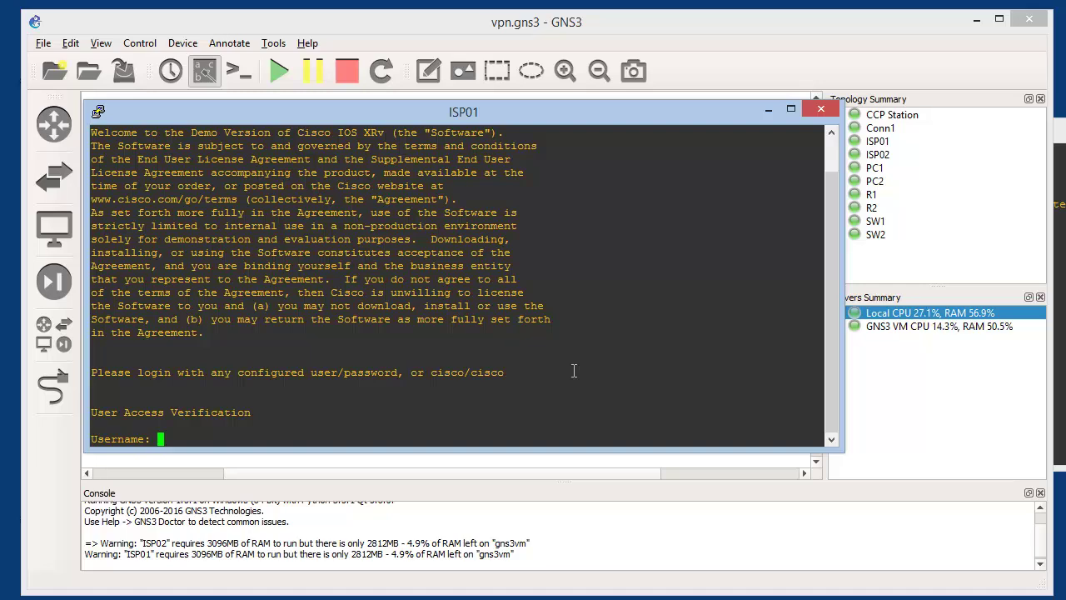
pyautogui.write('cisco')
pyautogui.press('Return')
pyautogui.write('cisco')
pyautogui.press('Return')
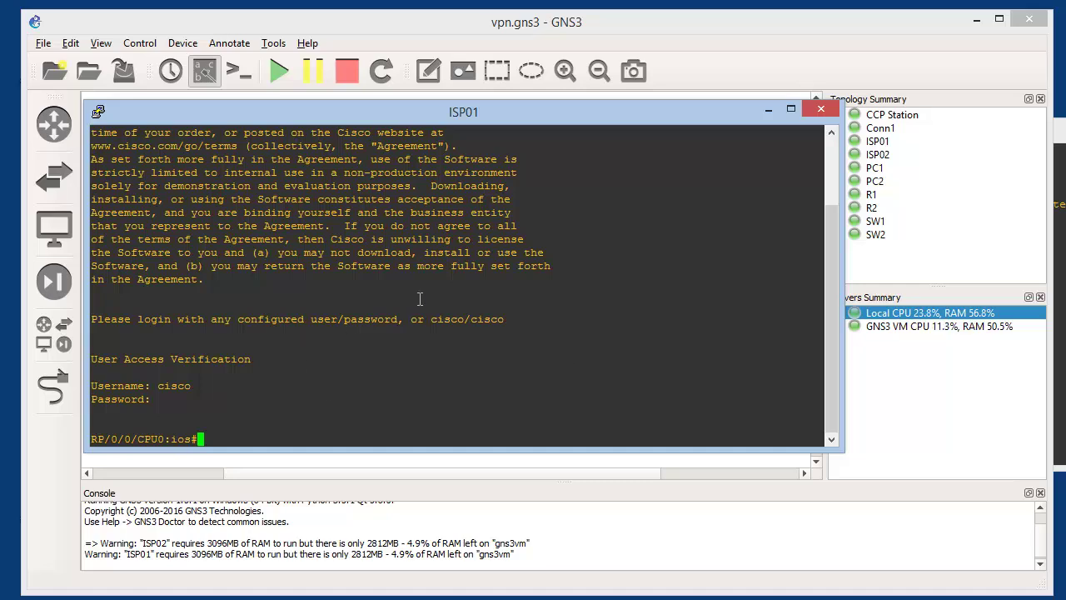
# Highlight the default login hint, enter conf t on ISP01, and move the console aside
pyautogui.moveTo(431, 318); pyautogui.dragTo(514, 315)
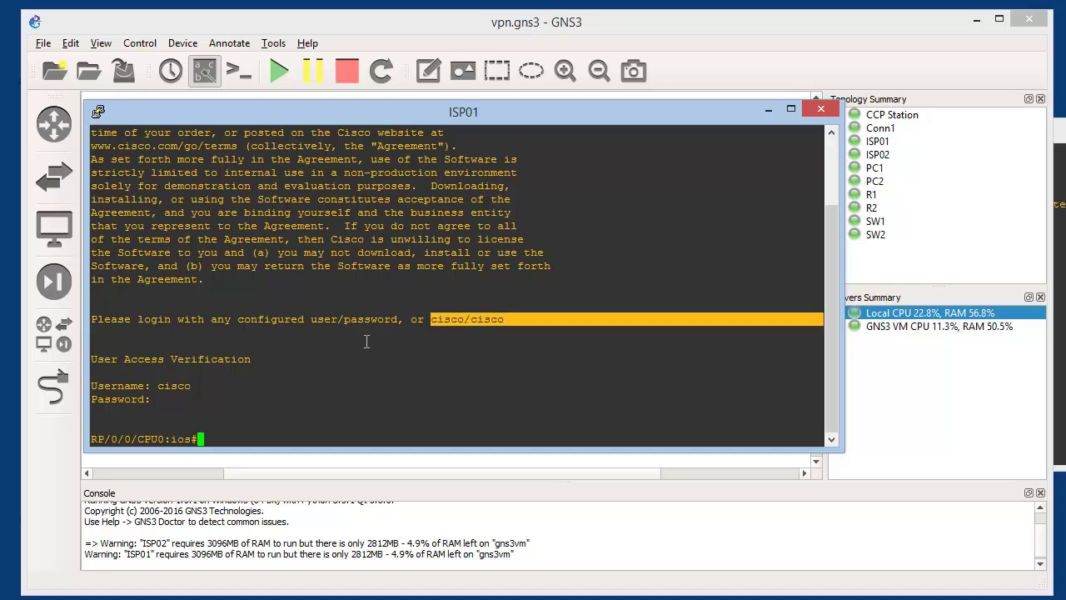
pyautogui.moveTo(310, 318); pyautogui.dragTo(405, 319)
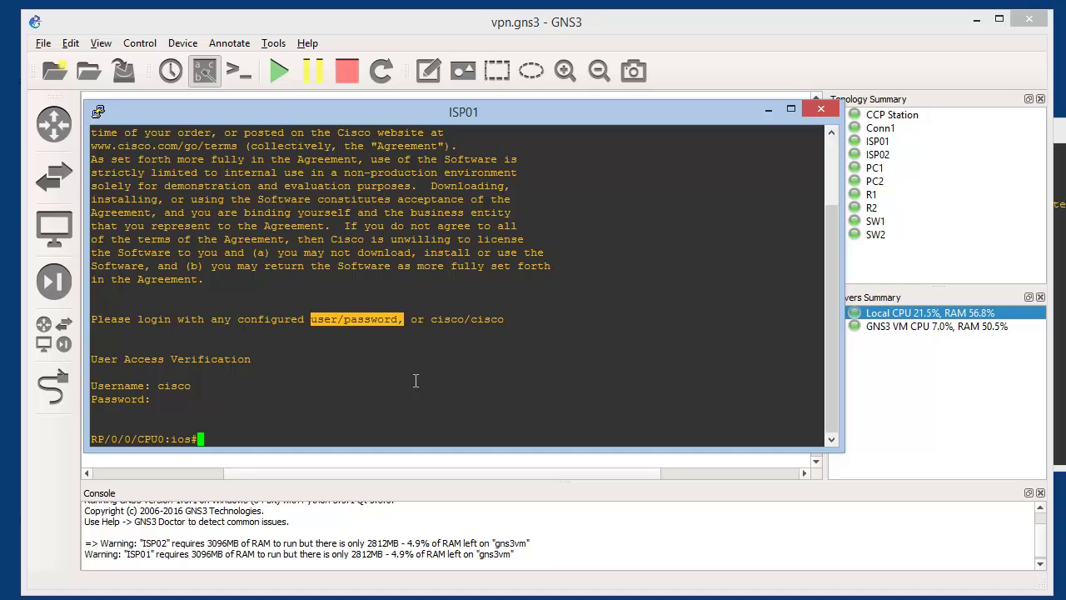
pyautogui.write('conf t')
pyautogui.press('Return')
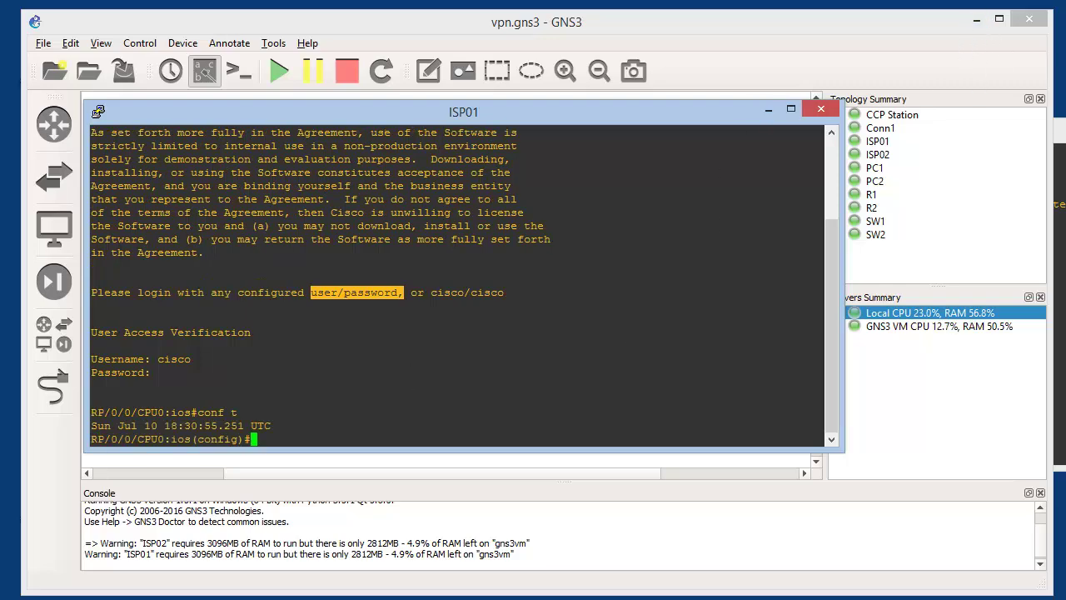
pyautogui.moveTo(694, 109); pyautogui.dragTo(1001, 237)
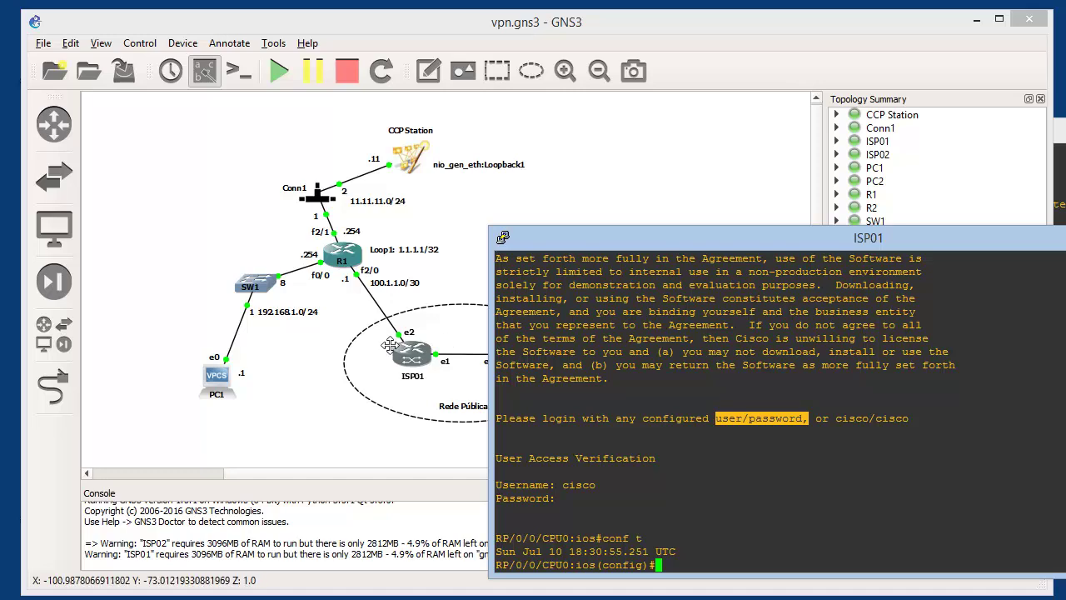
# Duplicate the 200.1.1.0/30 label onto the ISP01–ISP02 link as 172.16.10.0/30 and save
pyautogui.click(558, 211)
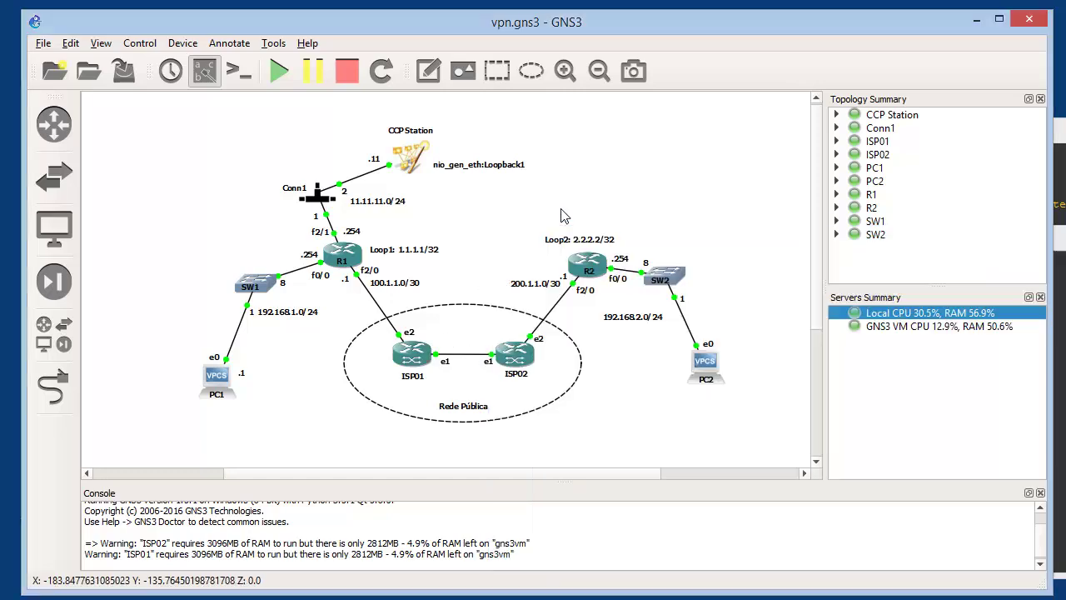
pyautogui.rightClick(521, 286)
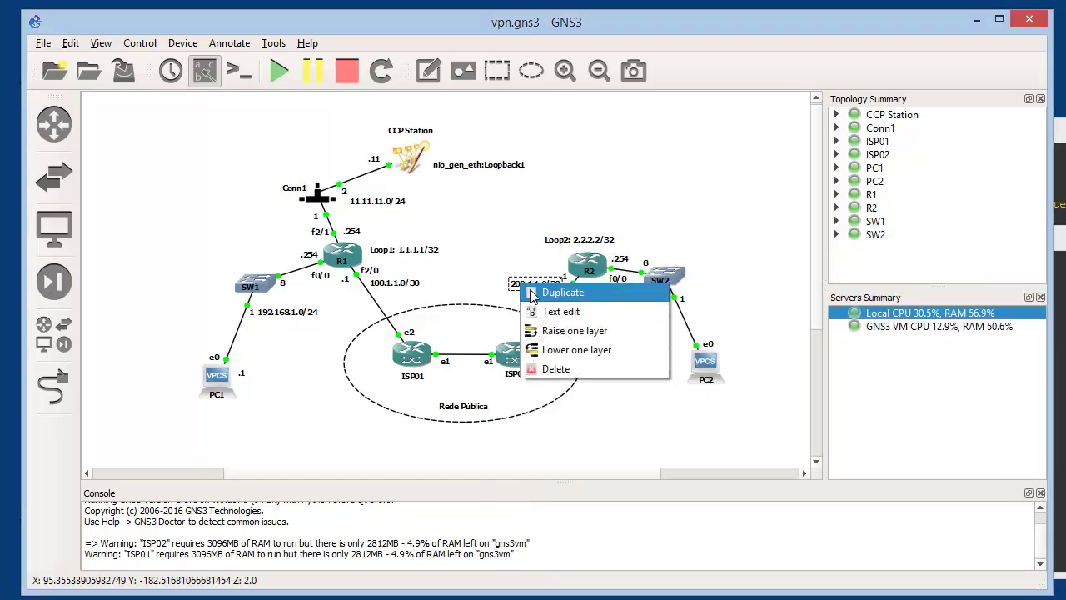
pyautogui.click(556, 292)
pyautogui.moveTo(533, 304); pyautogui.dragTo(449, 343)
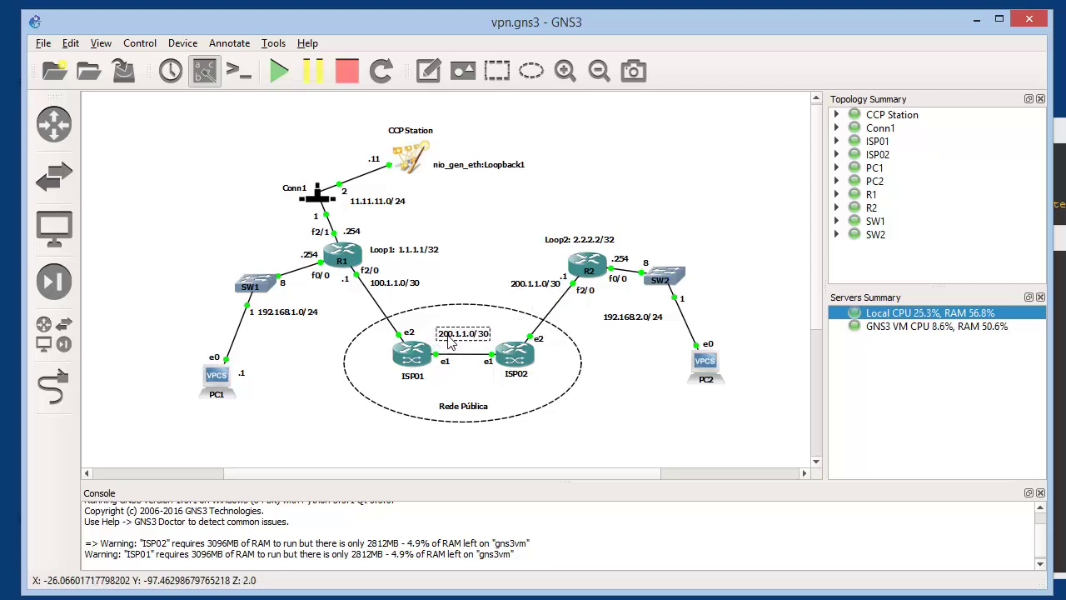
pyautogui.doubleClick(458, 334)
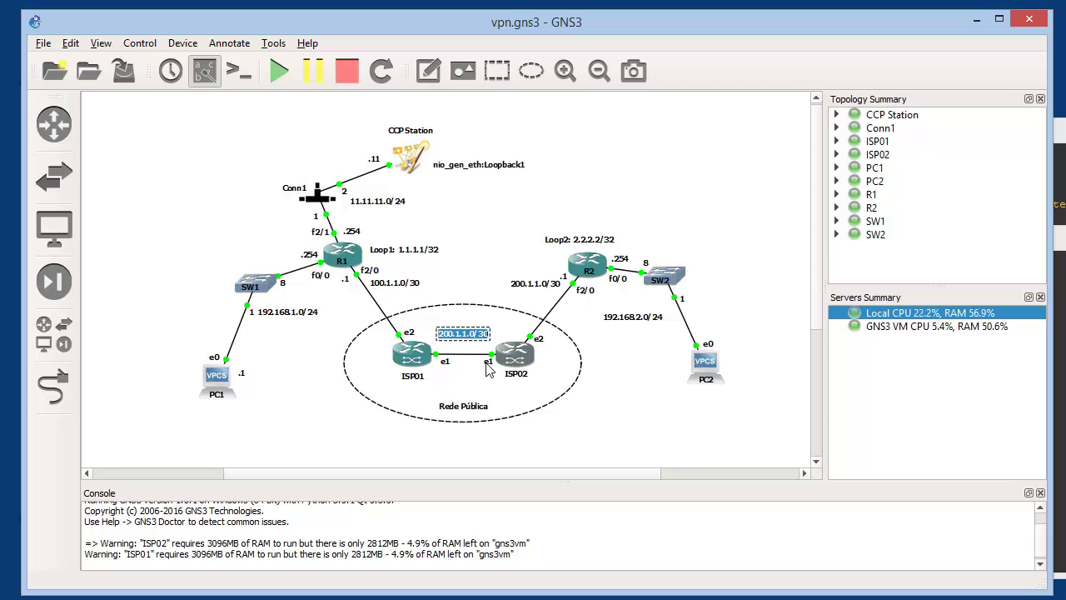
pyautogui.write('172')
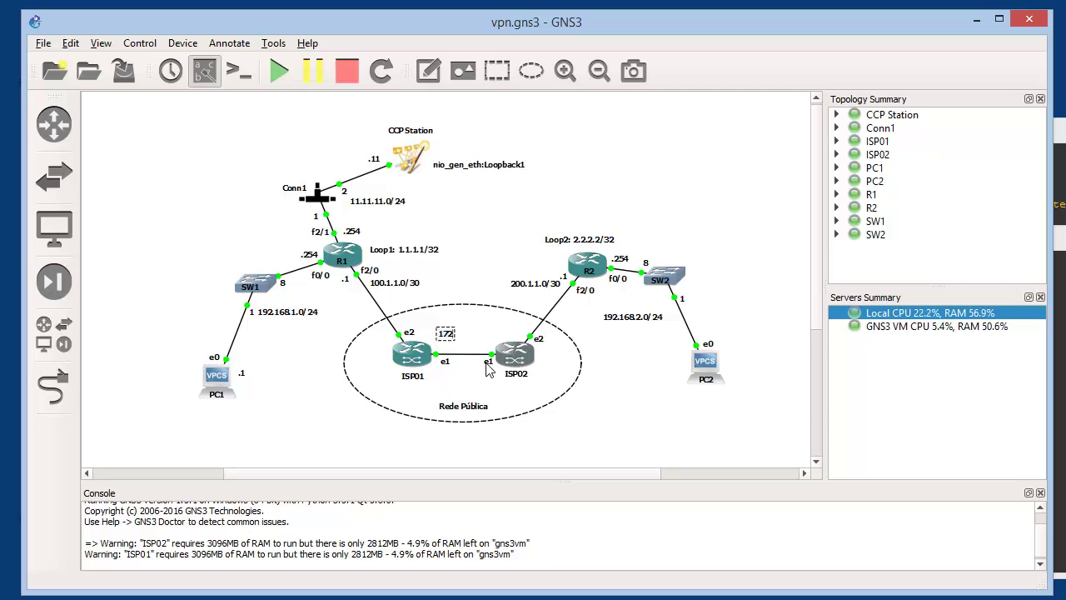
pyautogui.write('.16.10.0/30')
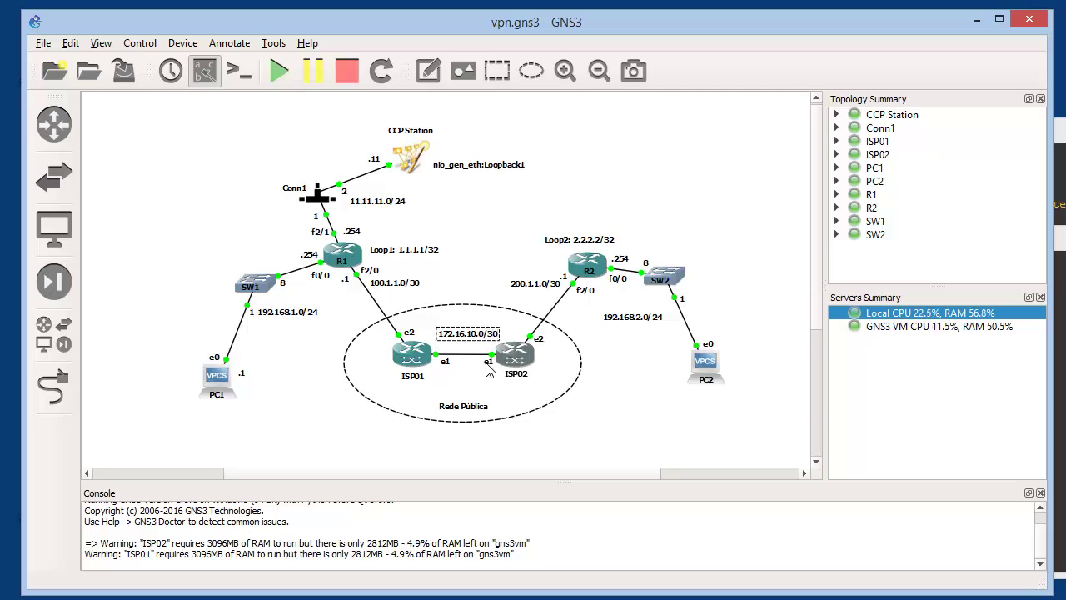
pyautogui.click(468, 292)
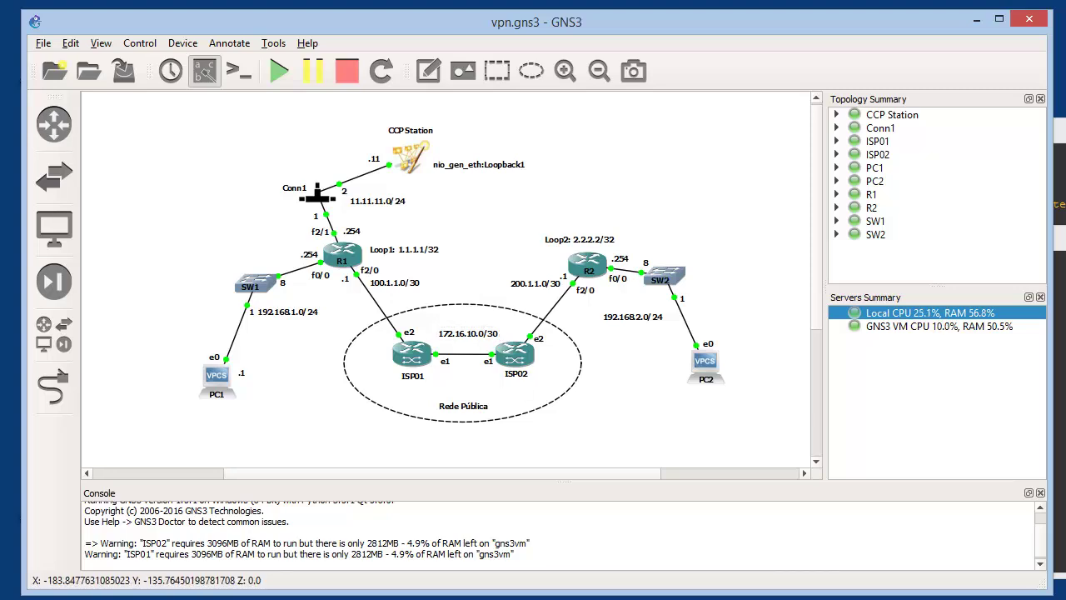
pyautogui.click(130, 81)
pyautogui.click(626, 597)
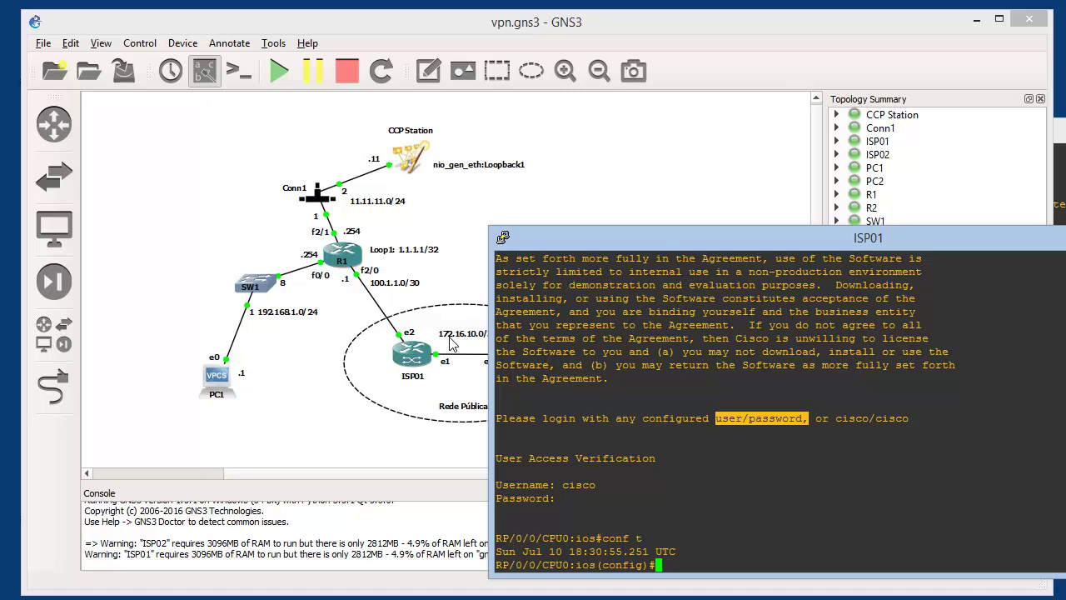
# Try configuring interface e2 on ISP01, then exit configuration mode
pyautogui.write('int e2')
pyautogui.press('Return')
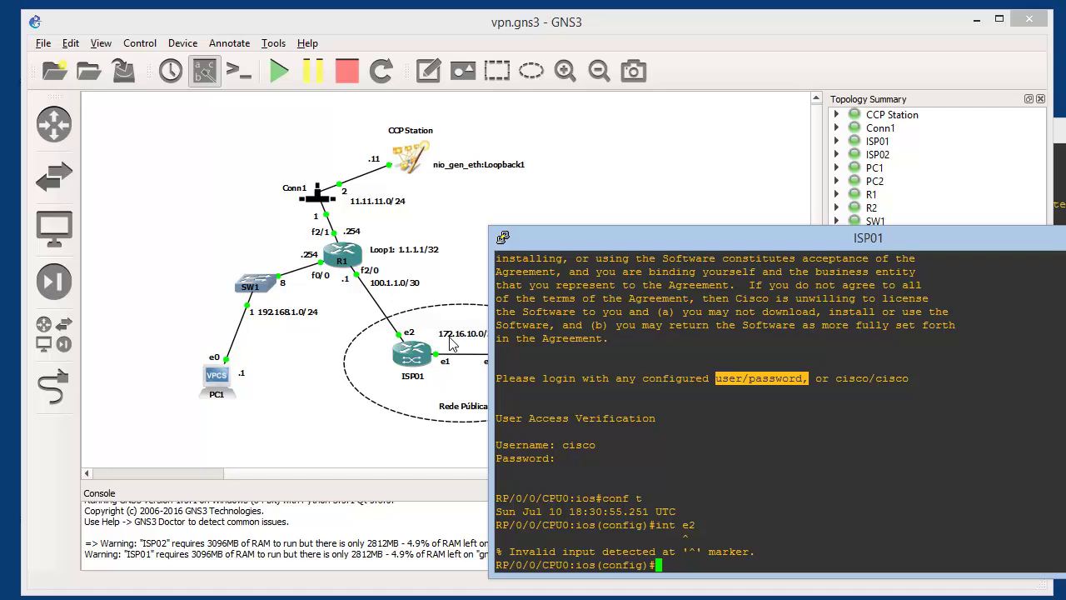
pyautogui.write('exit')
pyautogui.press('Return')
# Run sh int summ to view ISP01's interface summary and GigabitEthernet count
pyautogui.write('e')
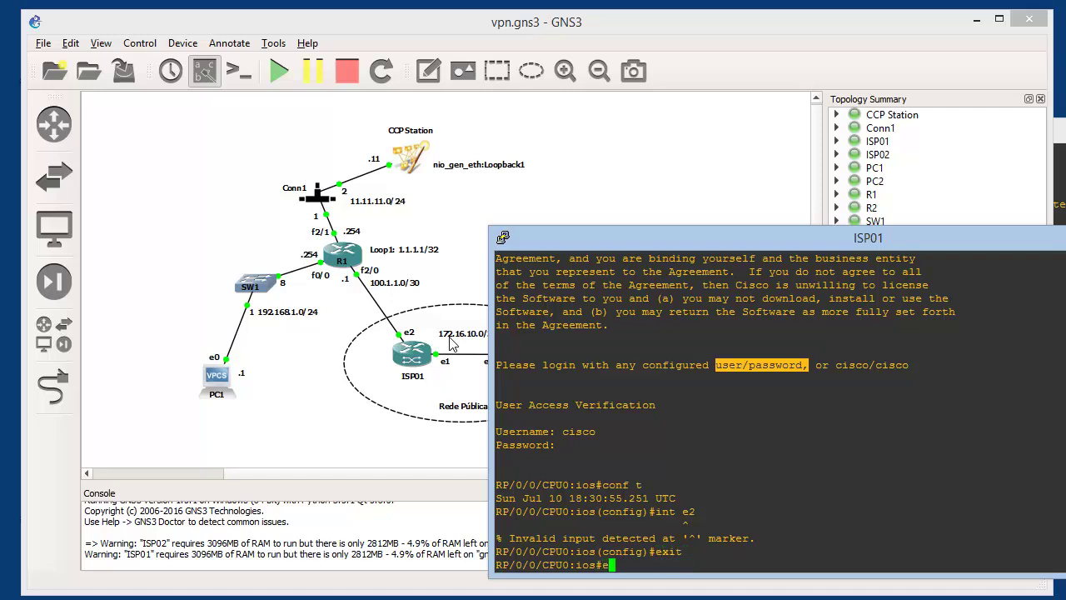
pyautogui.press('BackSpace')
pyautogui.write('sh int summ')
pyautogui.press('Return')
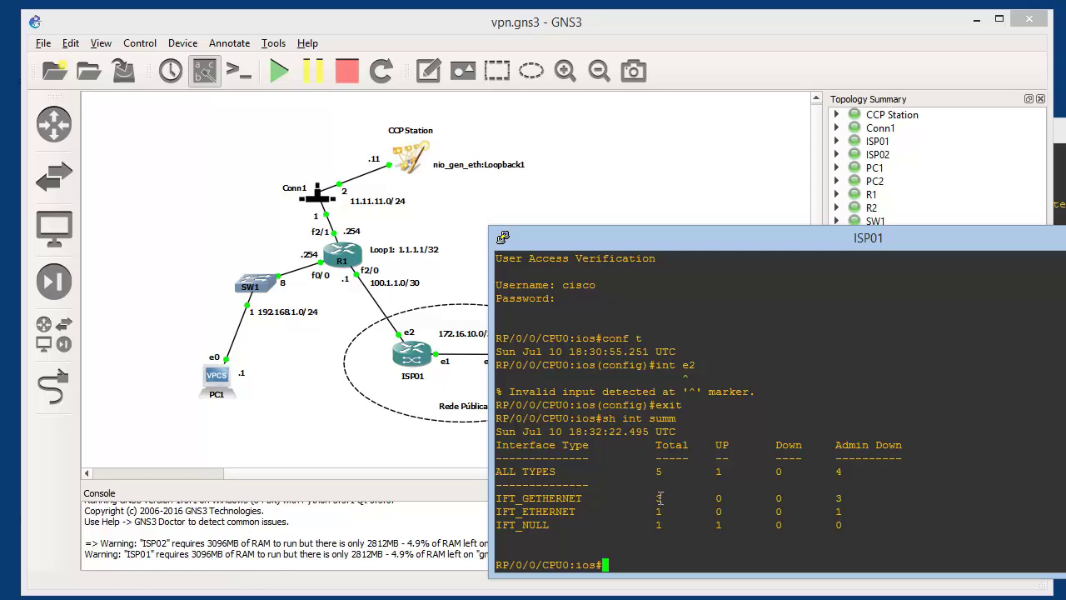
pyautogui.moveTo(654, 498); pyautogui.dragTo(668, 498)
# Page through sh int output to read ISP01's GigabitEthernet0/0/0/x interface names
pyautogui.write('sh run')
pyautogui.press('BackSpace')
pyautogui.press('BackSpace')
pyautogui.press('BackSpace')
pyautogui.write('int')
pyautogui.press('Return')
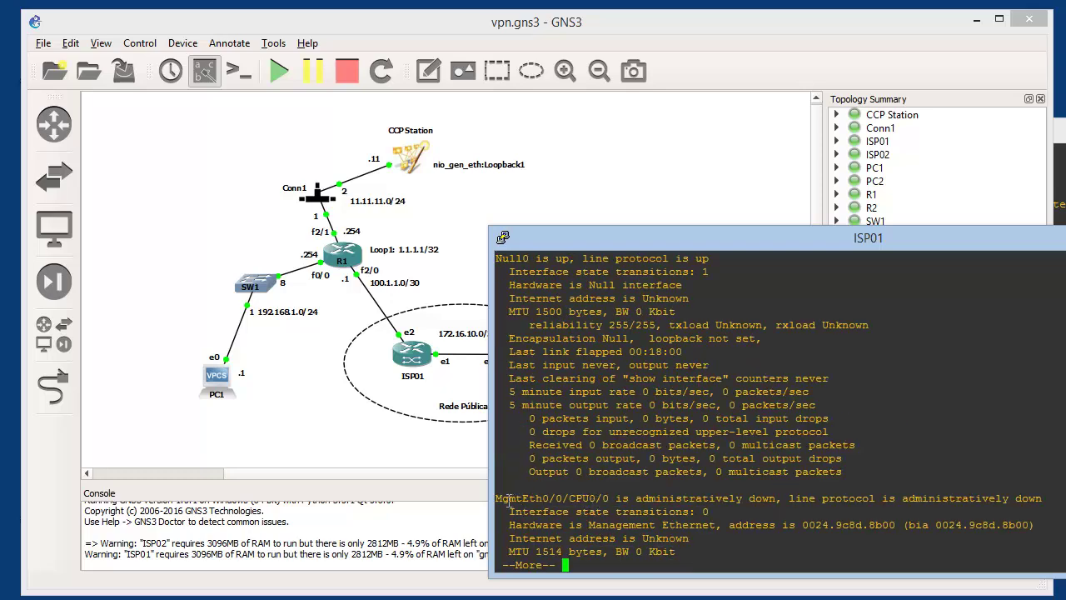
pyautogui.moveTo(497, 499); pyautogui.dragTo(568, 501)
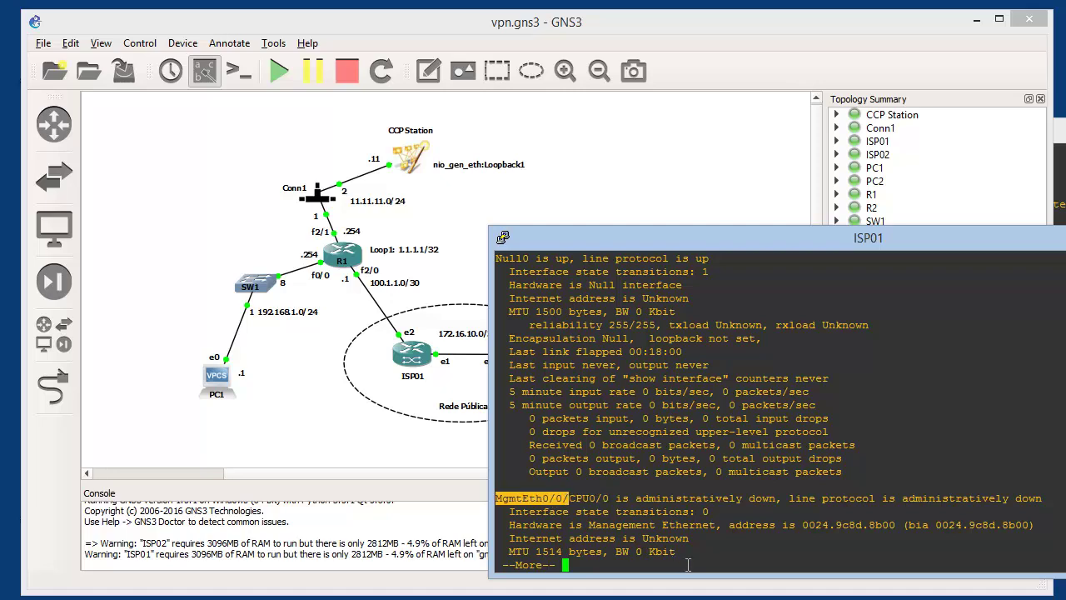
pyautogui.press('space')
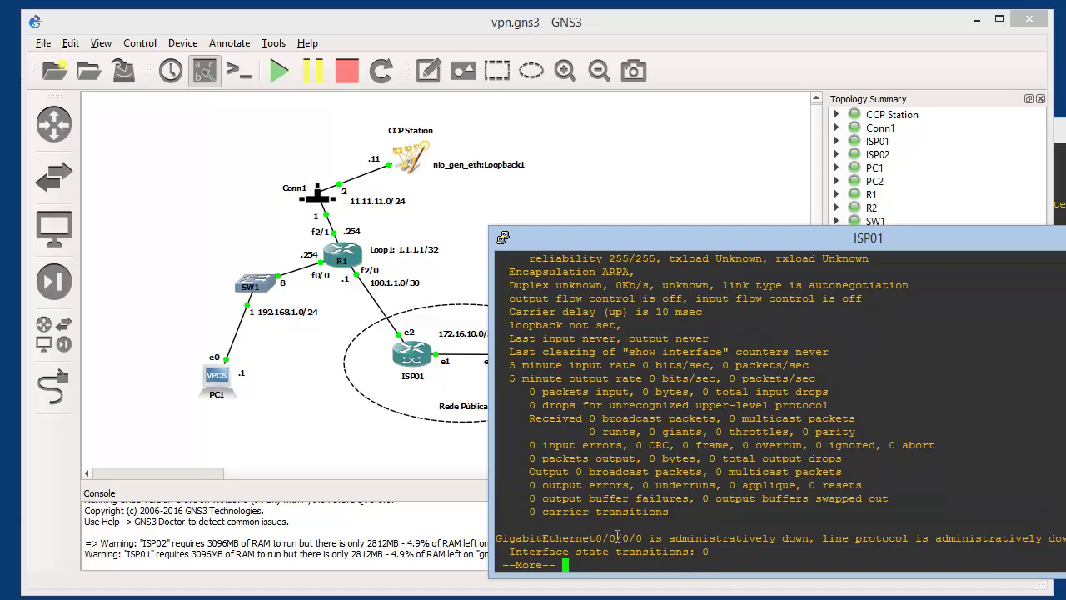
pyautogui.moveTo(642, 538); pyautogui.dragTo(594, 538)
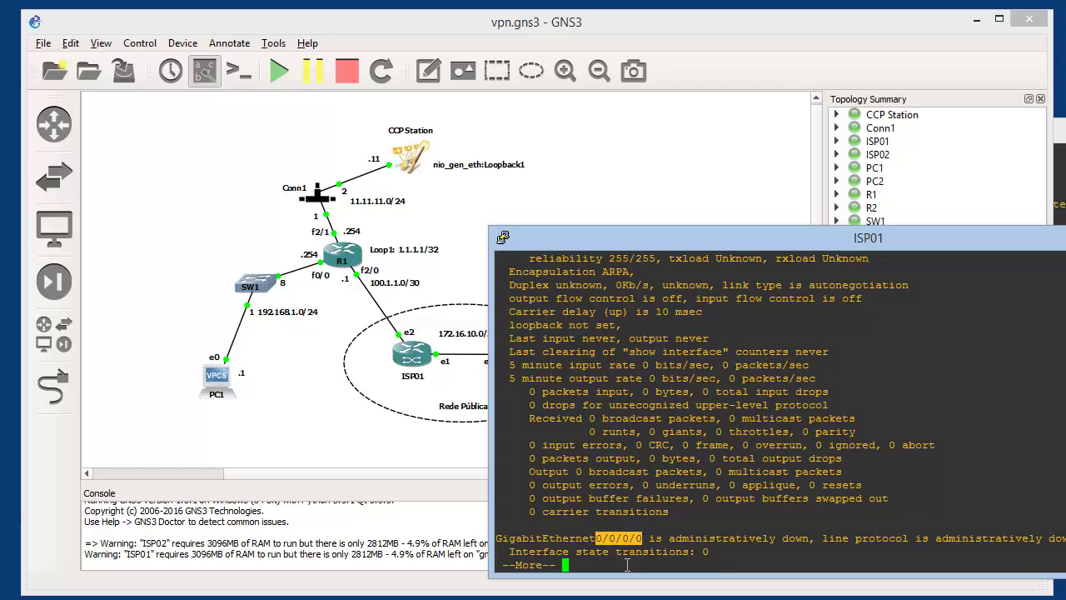
pyautogui.press('Return')
pyautogui.press('space')
pyautogui.press('space')
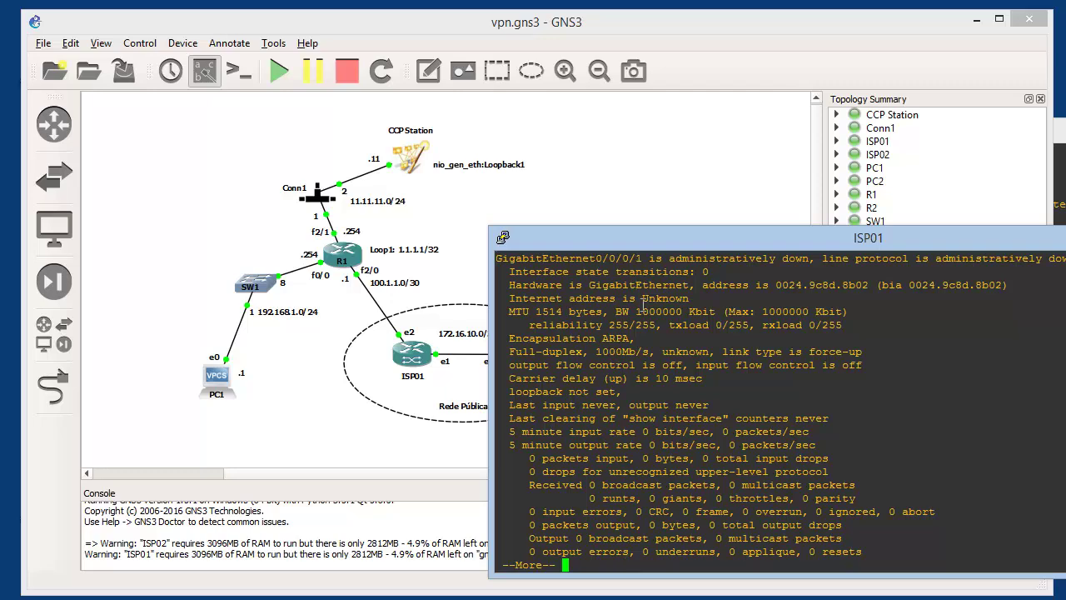
pyautogui.press('space')
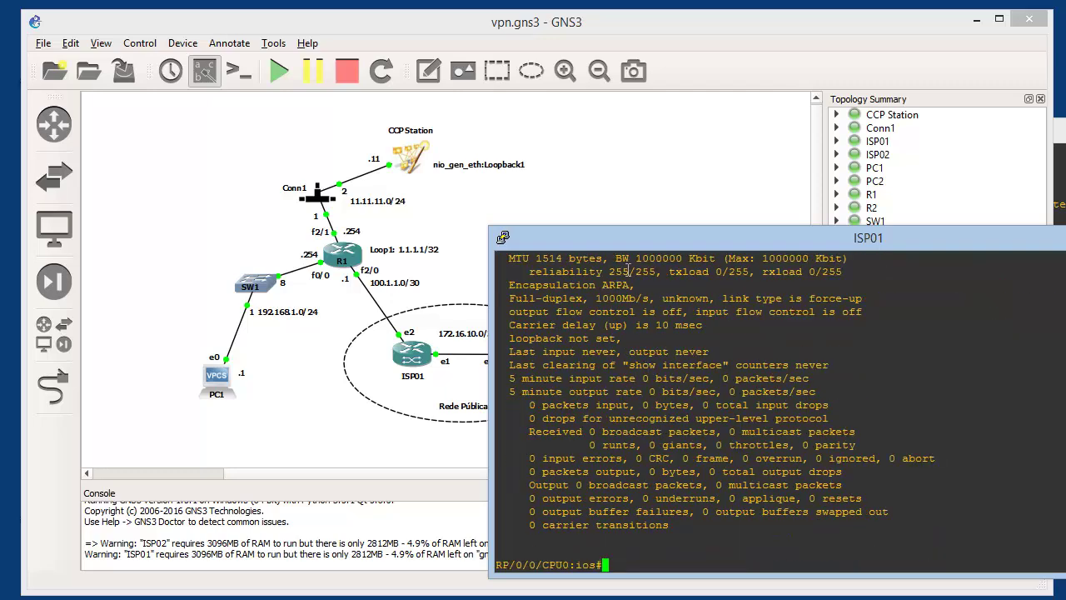
pyautogui.click(396, 434)
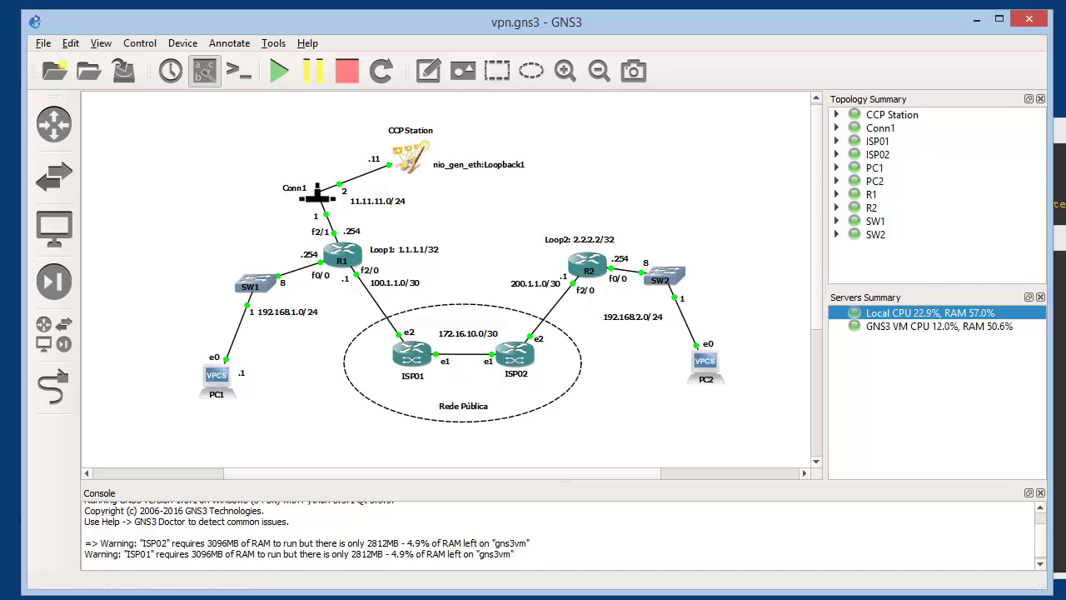
# Enter configuration mode on ISP01 and select interface g0/0/0/2
pyautogui.hotkey('alt', 'Tab')
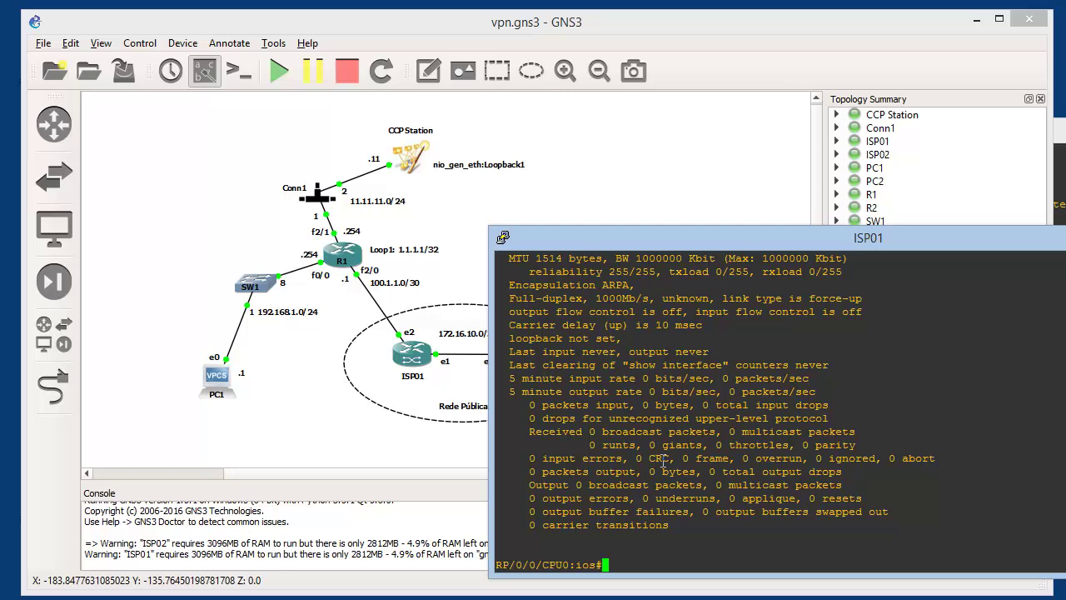
pyautogui.write('conf t')
pyautogui.press('Return')
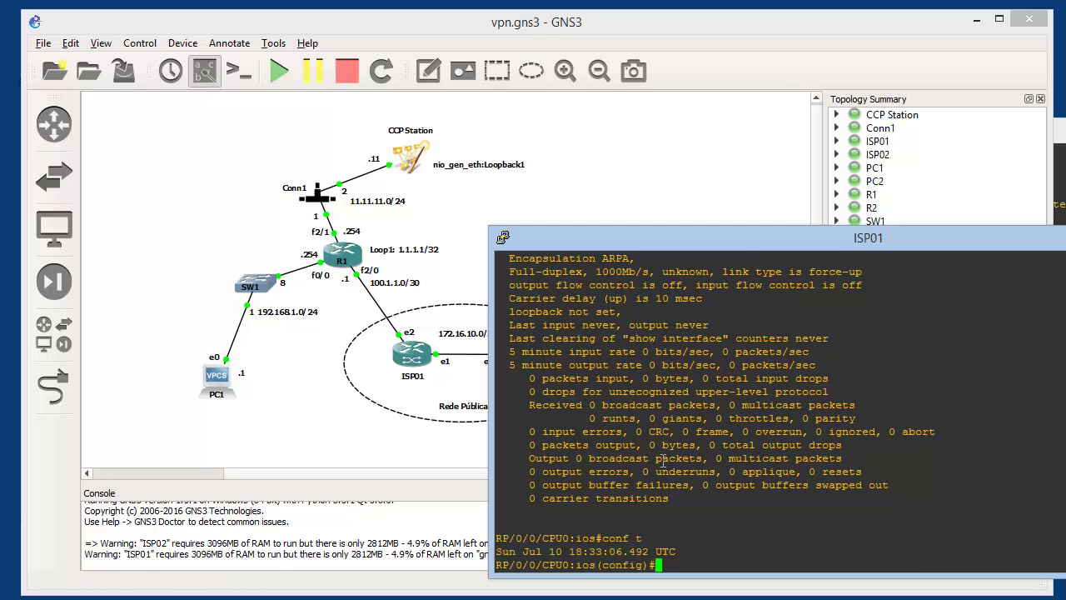
pyautogui.write('int g0/0/0/2')
pyautogui.press('Return')
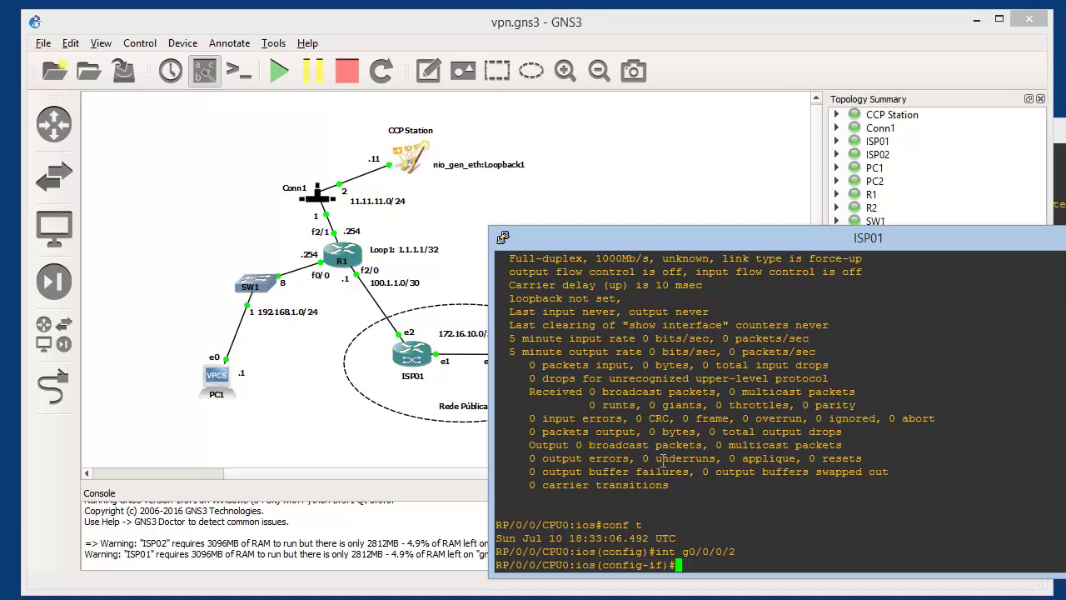
# Set g0/0/0/2's description to R1, correcting the command until accepted
pyautogui.write('desc R1')
pyautogui.press('Return')
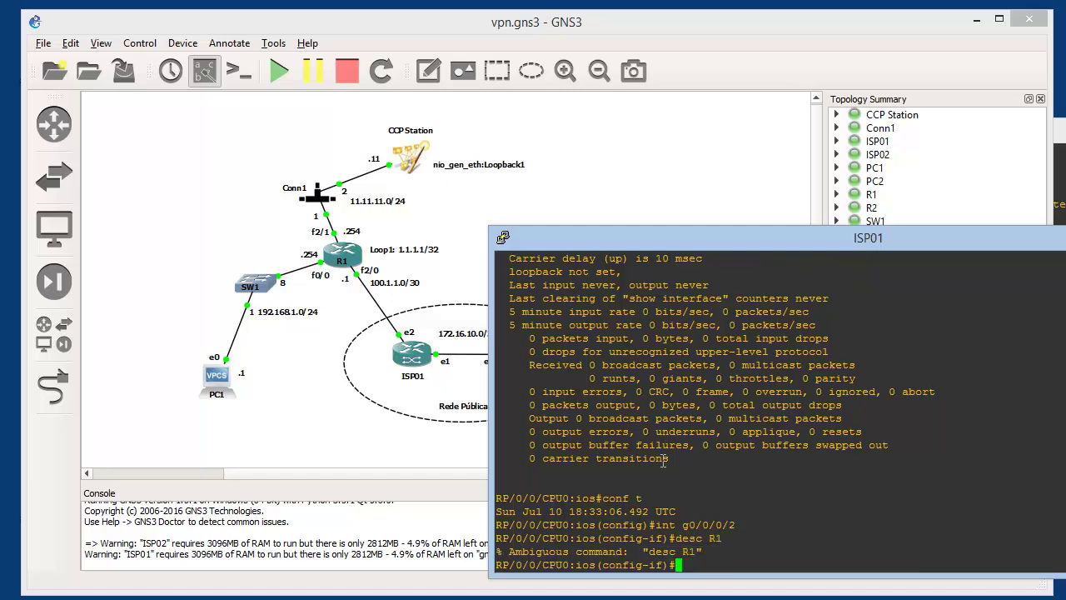
pyautogui.press('Up')
pyautogui.press('Left')
pyautogui.press('Left')
pyautogui.press('Left')
pyautogui.write('r')
pyautogui.press('Return')
pyautogui.press('Up')
pyautogui.press('Return')
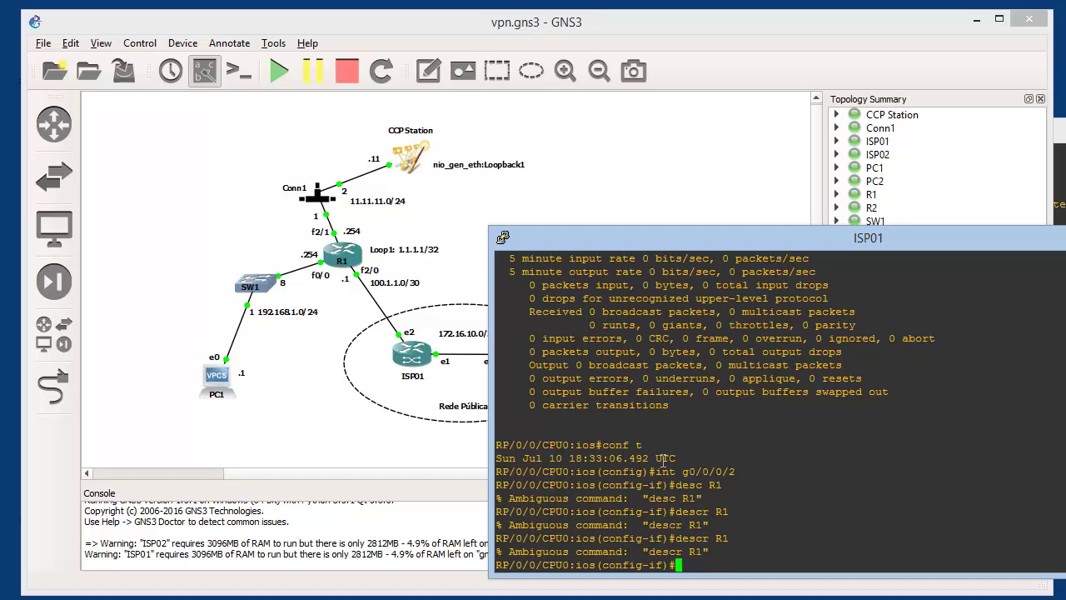
pyautogui.press('Up')
pyautogui.press('Left')
pyautogui.press('Left')
pyautogui.press('Left')
pyautogui.write('ipti')
pyautogui.press('End')
pyautogui.press('Return')
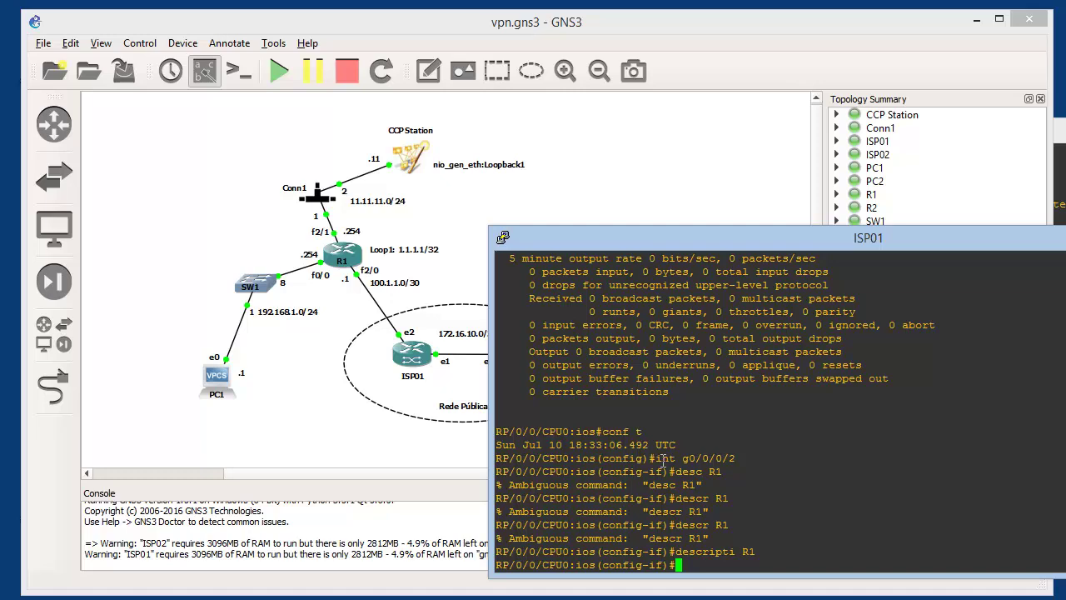
# Assign 100.1.1.2 255.255.255.252, enable and commit g0/0/0/2, then ping 100.1.1.1
pyautogui.write('ip add 100.1.1.2 255.255.255.252')
pyautogui.press('Return')
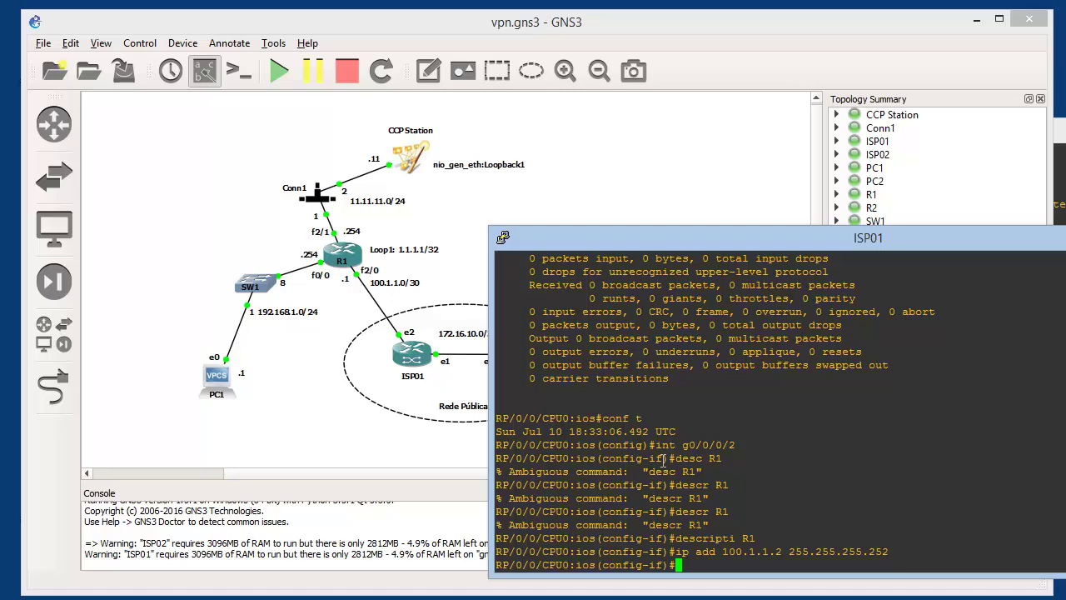
pyautogui.write('no sh')
pyautogui.press('Return')
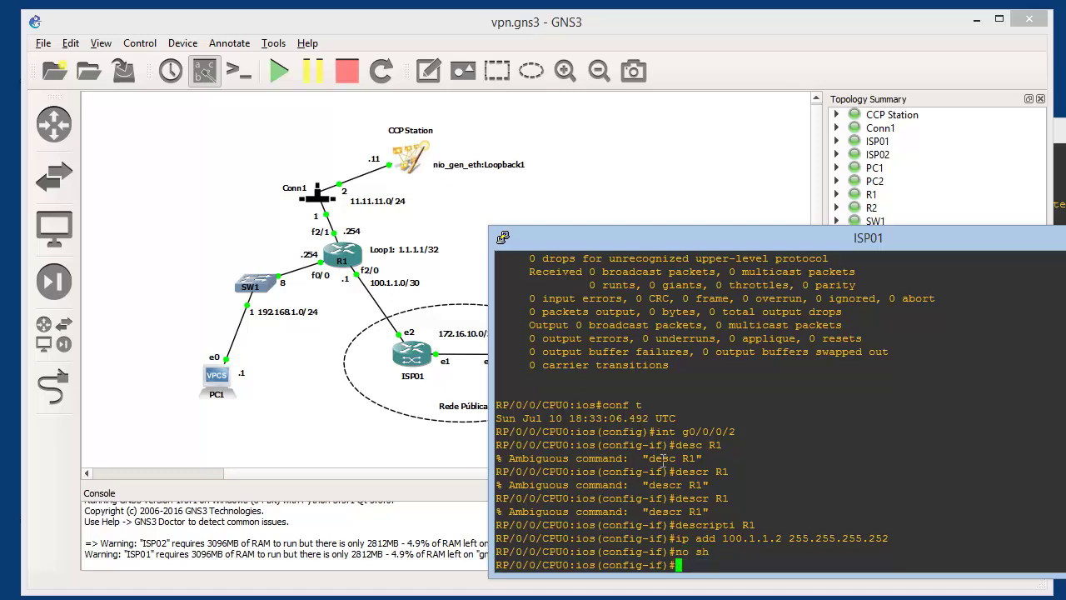
pyautogui.write('commit')
pyautogui.press('Return')
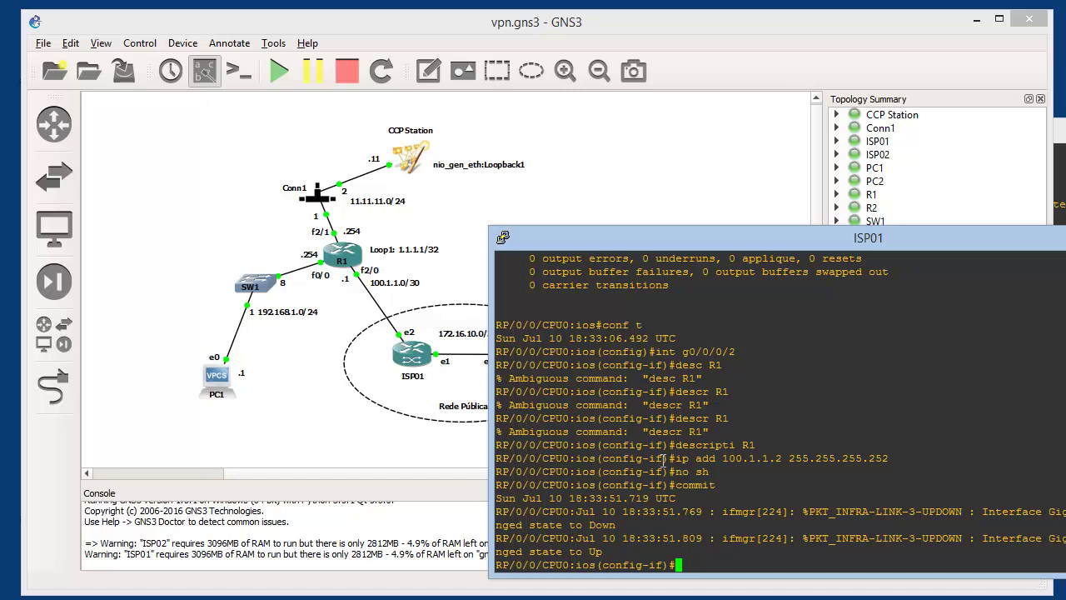
pyautogui.write('do ping 100.1.1.1')
pyautogui.press('Return')
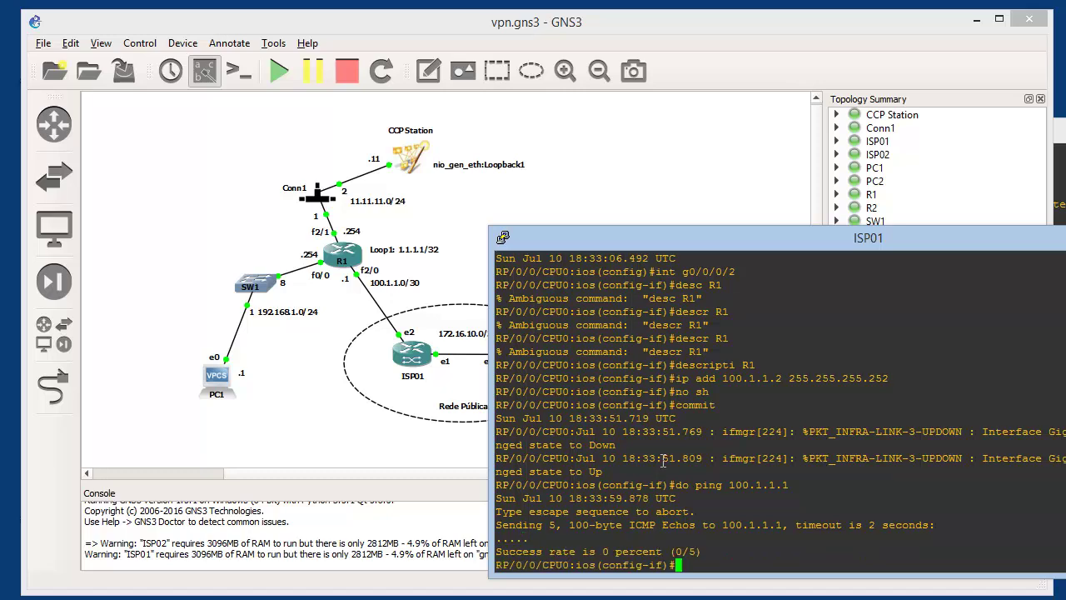
pyautogui.rightClick(414, 360)
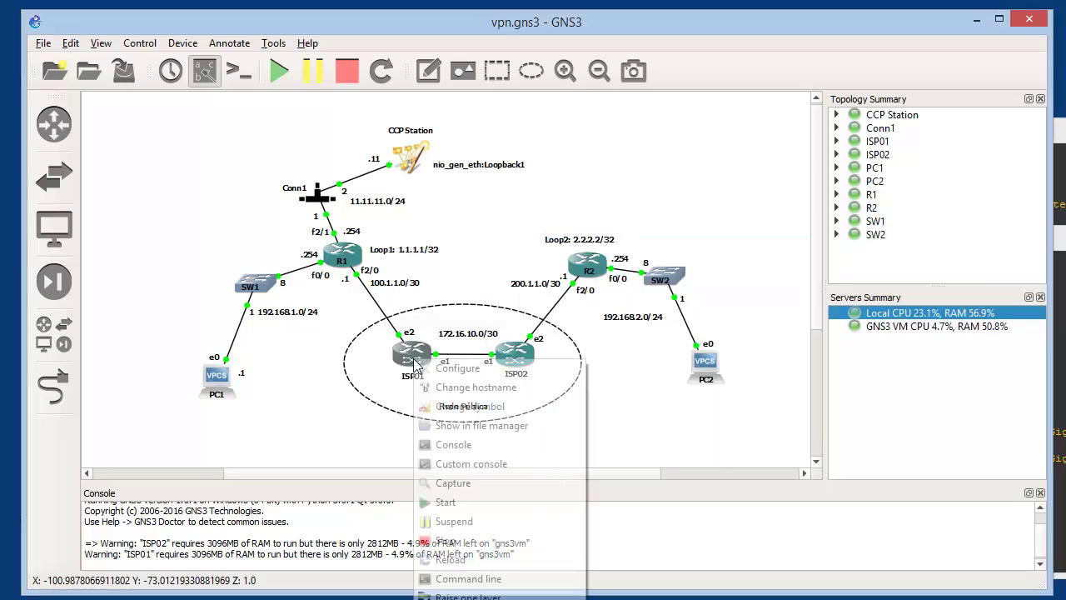
pyautogui.click(433, 369)
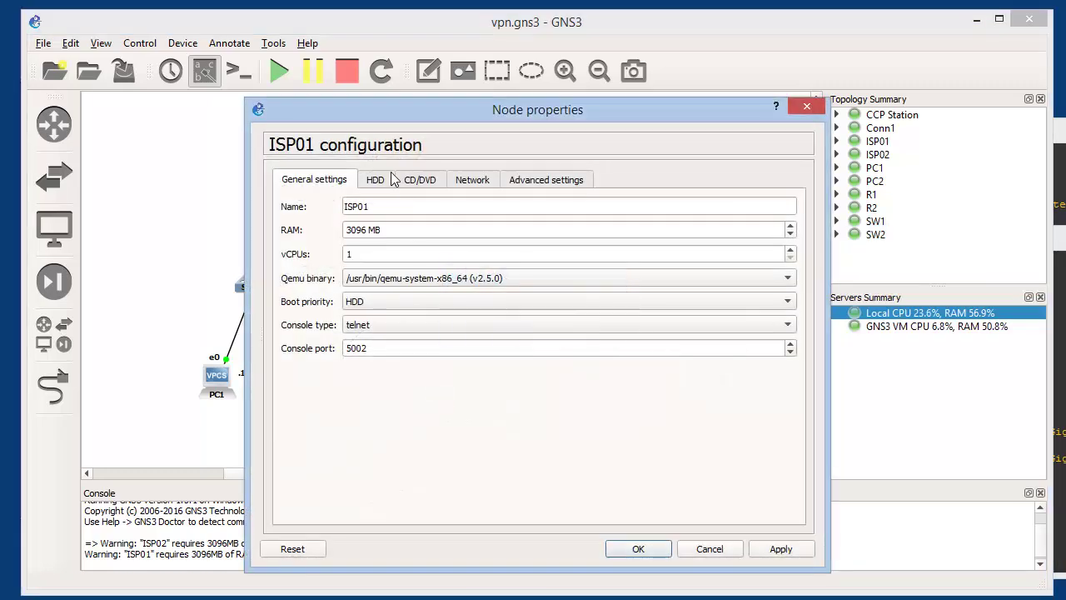
pyautogui.click(491, 181)
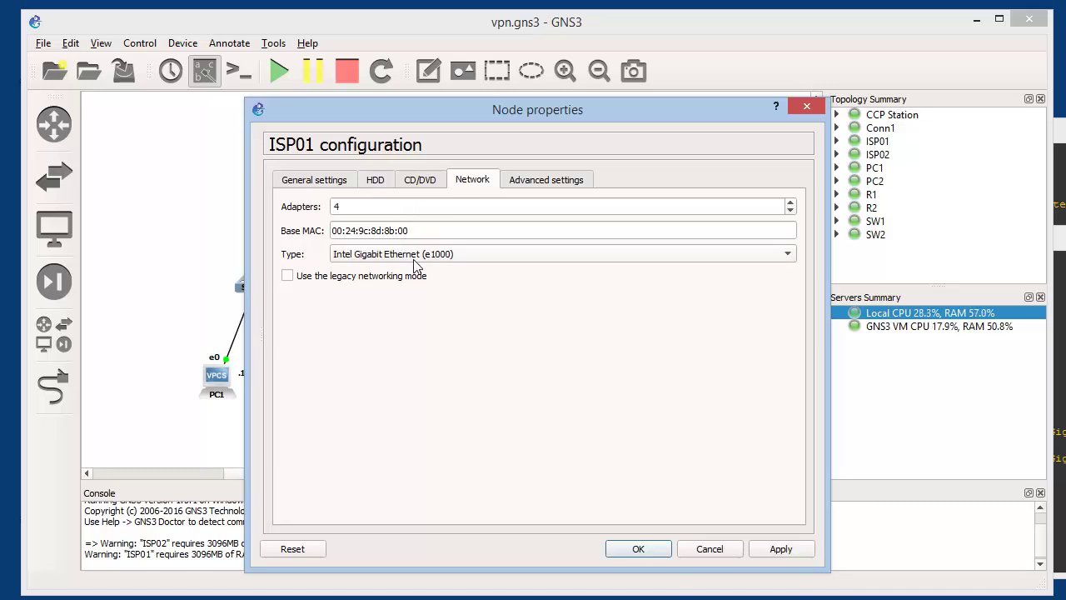
pyautogui.click(519, 180)
pyautogui.click(419, 183)
pyautogui.click(376, 181)
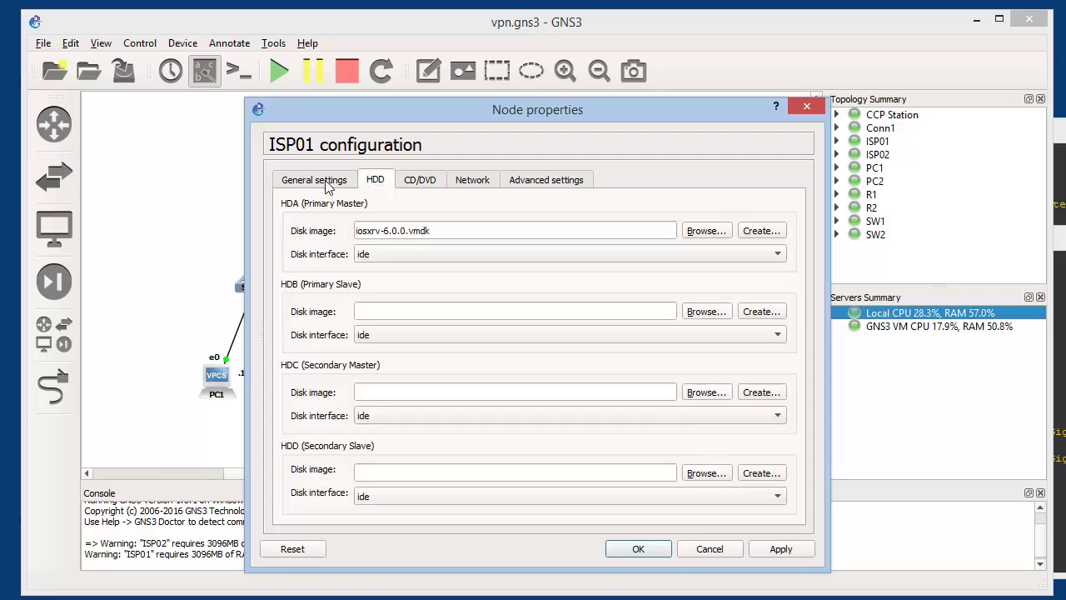
pyautogui.click(324, 182)
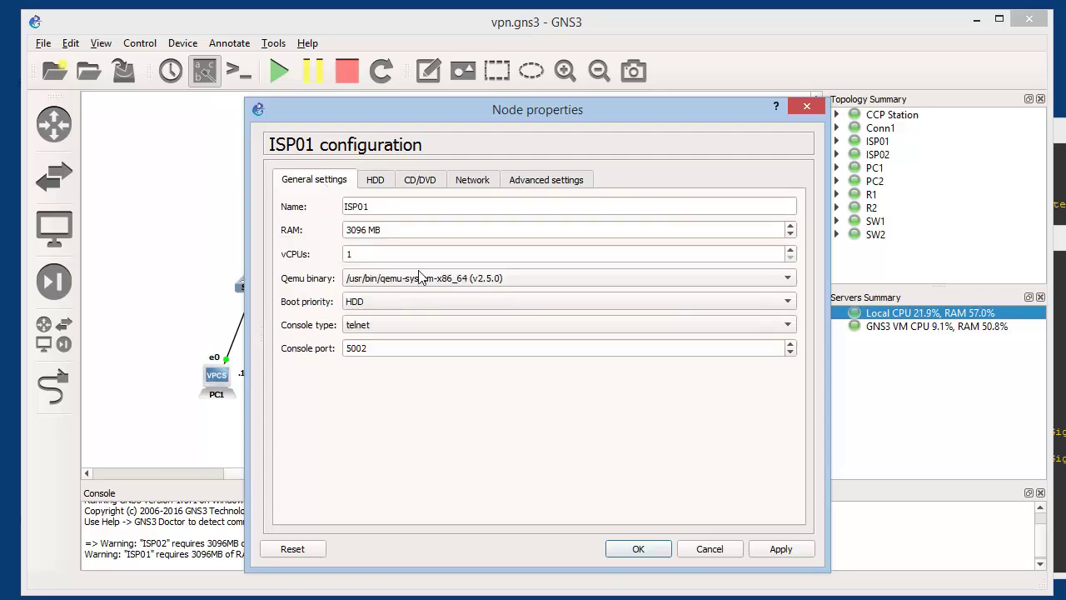
pyautogui.click(704, 548)
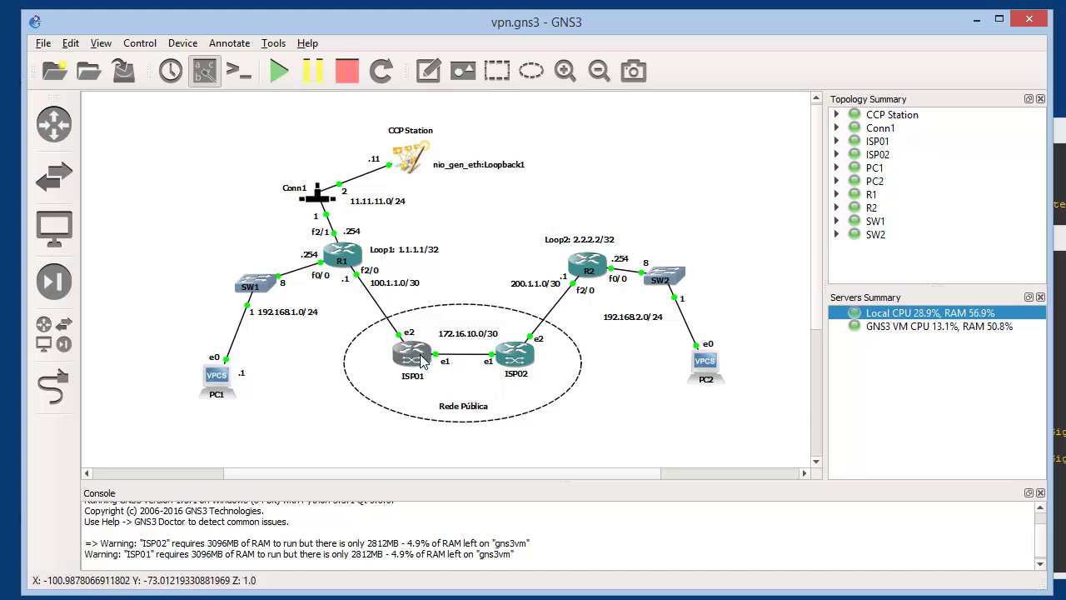
# Bring ISP01's console window to the front over the topology
pyautogui.moveTo(416, 358)
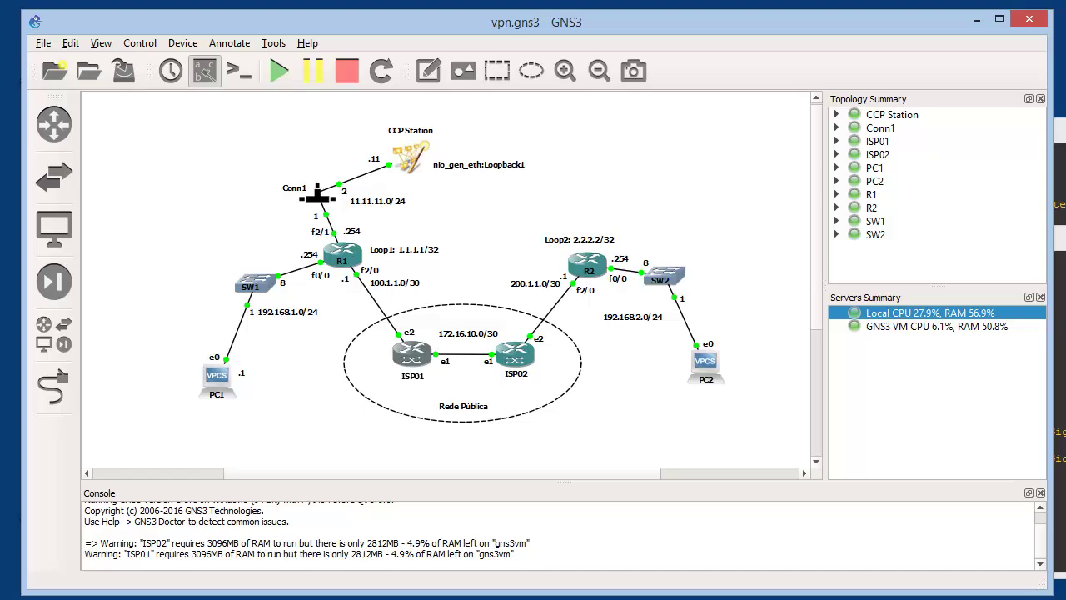
pyautogui.hotkey('alt', 'Tab')
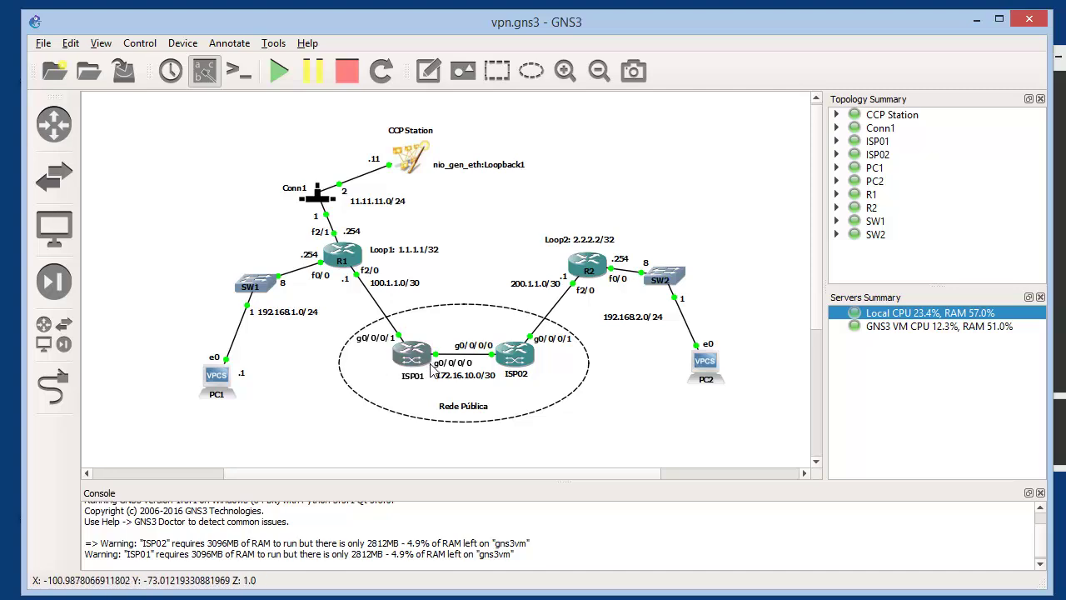
pyautogui.moveTo(431, 366)
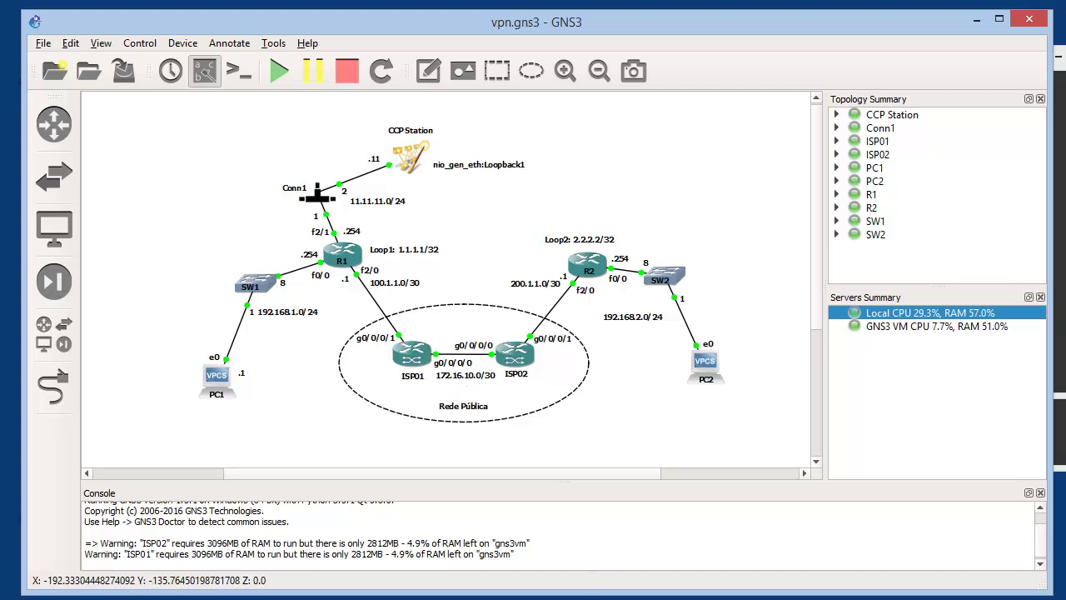
# Move ISP01's console up and log in with the default credentials
pyautogui.click(550, 597)
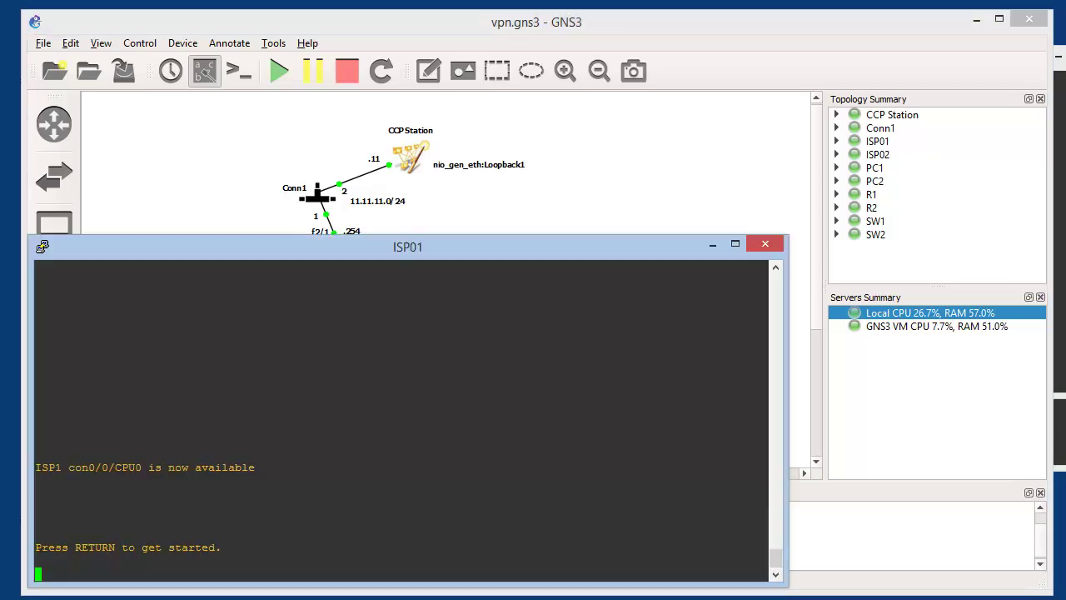
pyautogui.moveTo(449, 250); pyautogui.dragTo(499, 146)
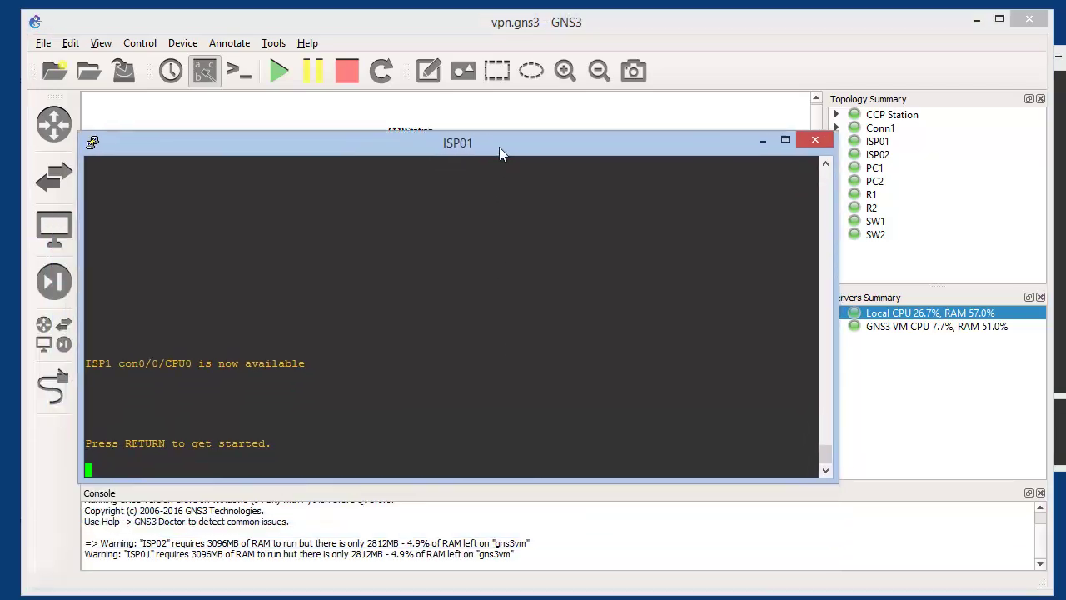
pyautogui.press('Return')
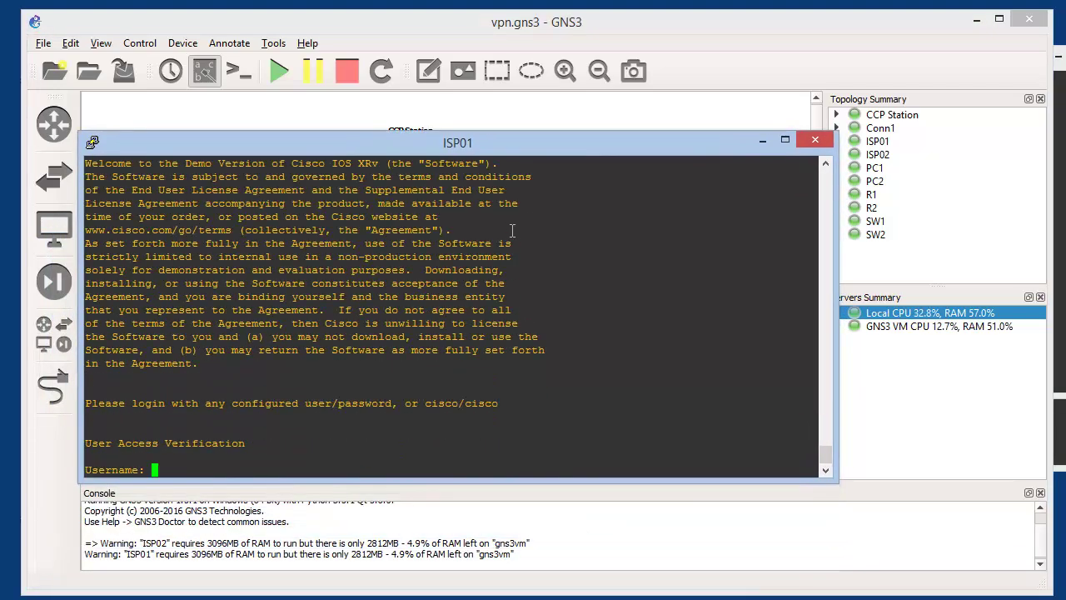
pyautogui.write('cisco')
pyautogui.press('Return')
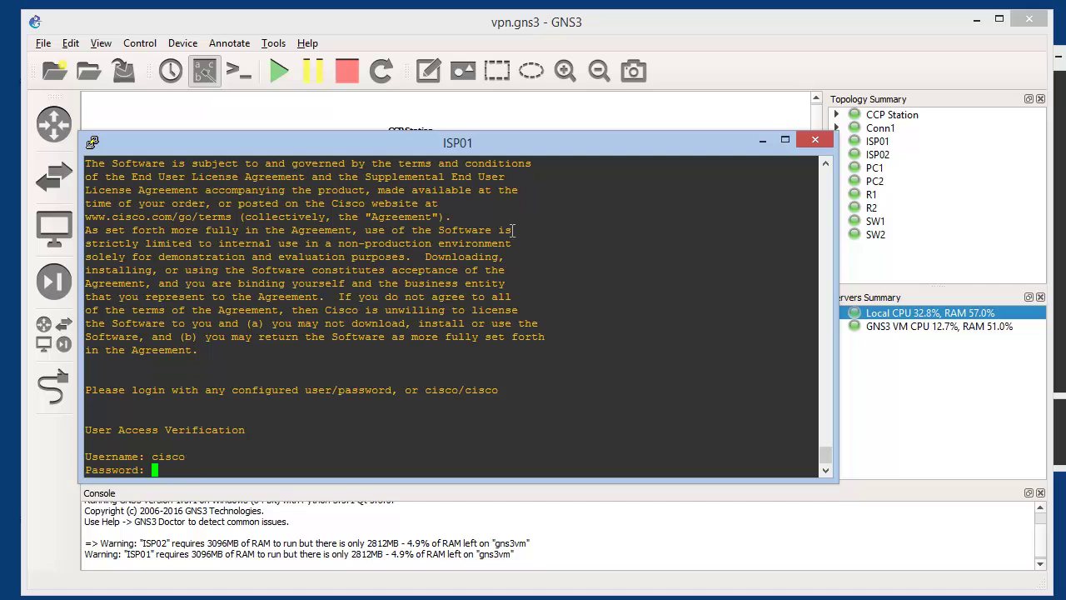
pyautogui.press('Return')
# Run sh run and review the 172.16.10.1 address and description R1 lines
pyautogui.write('sh run')
pyautogui.press('Return')
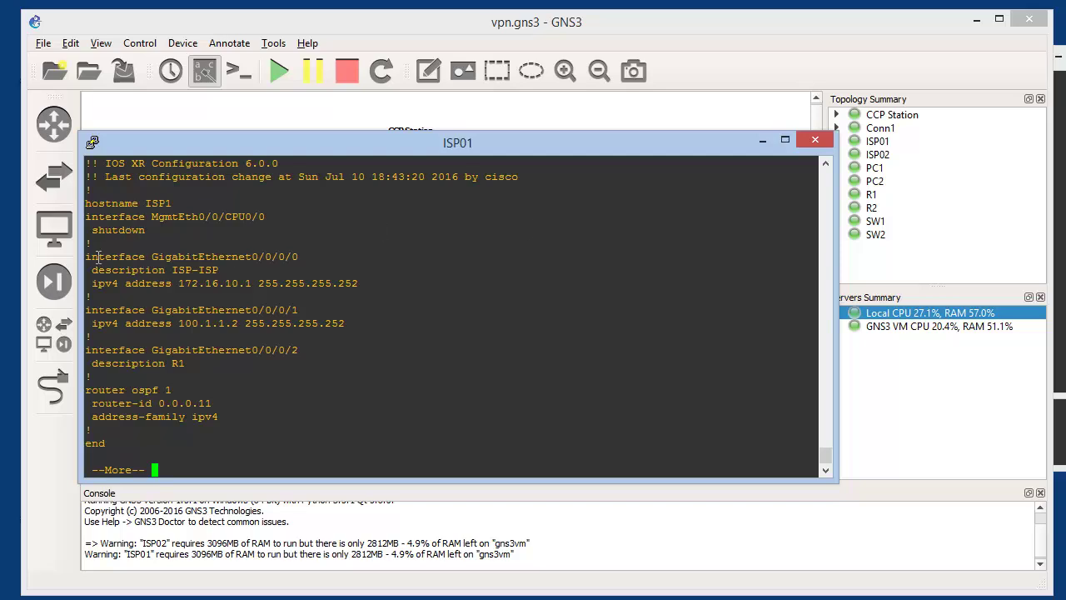
pyautogui.moveTo(92, 283); pyautogui.dragTo(274, 289)
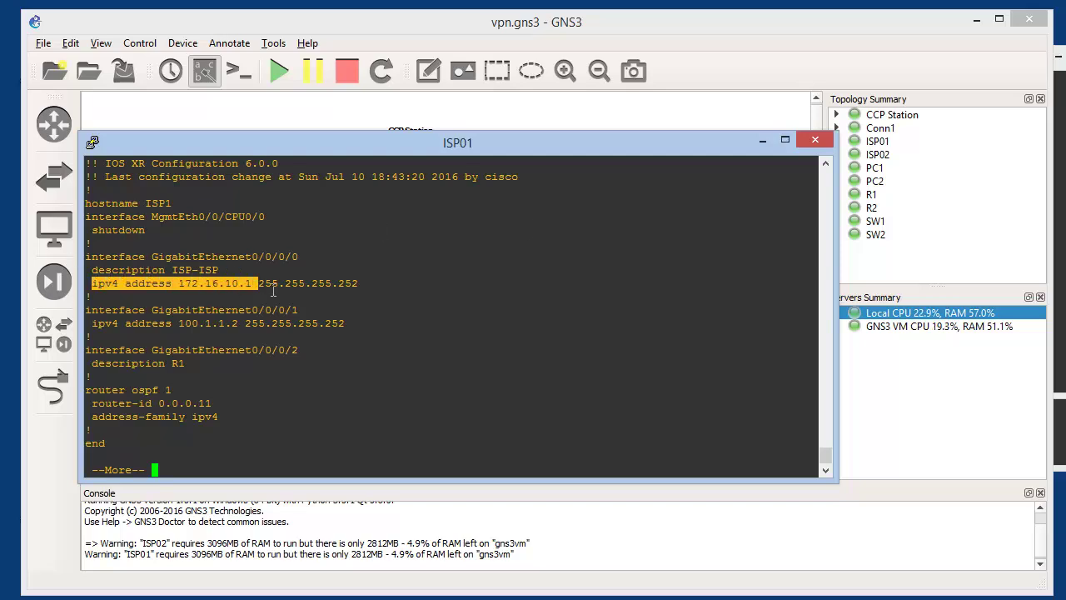
pyautogui.click(292, 256)
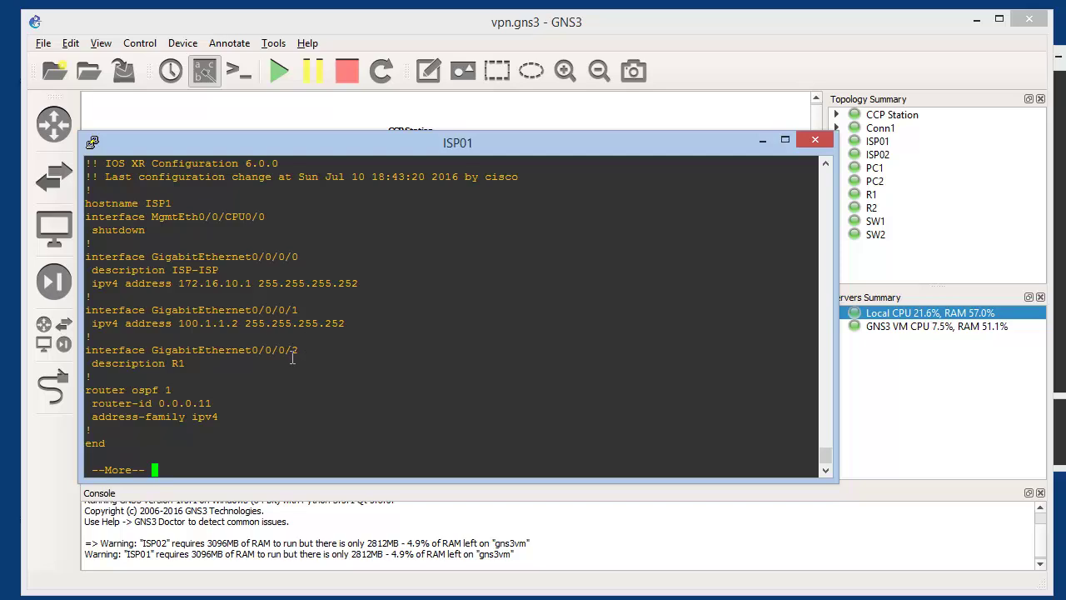
pyautogui.moveTo(194, 363); pyautogui.dragTo(93, 365)
pyautogui.hotkey('ctrl', 'c')
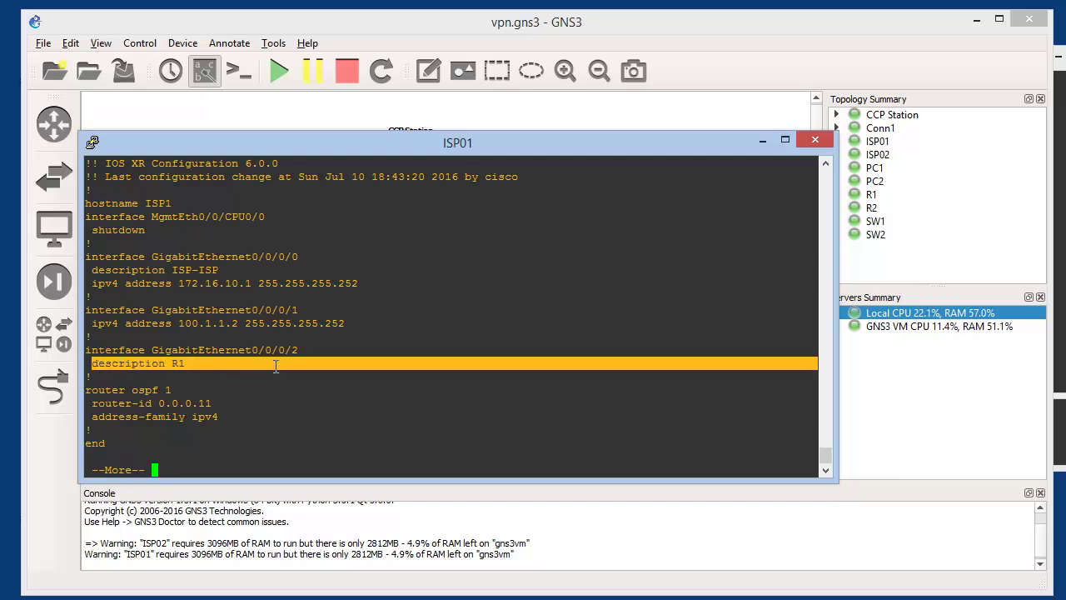
pyautogui.press('space')
# Enter conf t and remove description R1 from GigabitEthernet0/0/0/2 by pasting lines
pyautogui.write('conf')
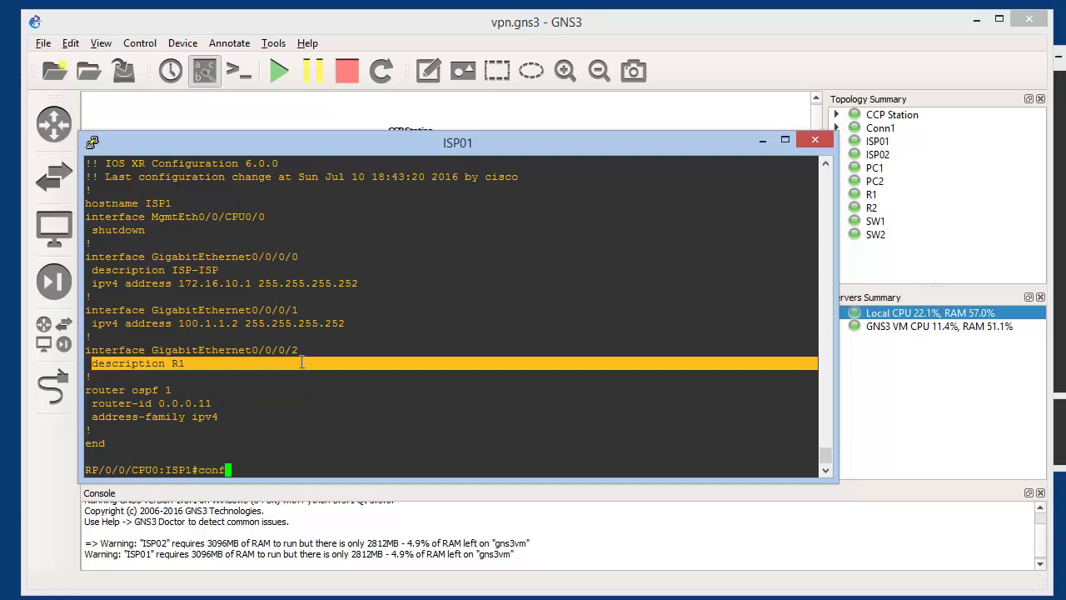
pyautogui.write(' t')
pyautogui.press('Return')
pyautogui.moveTo(303, 324); pyautogui.dragTo(86, 321)
pyautogui.rightClick(86, 321)
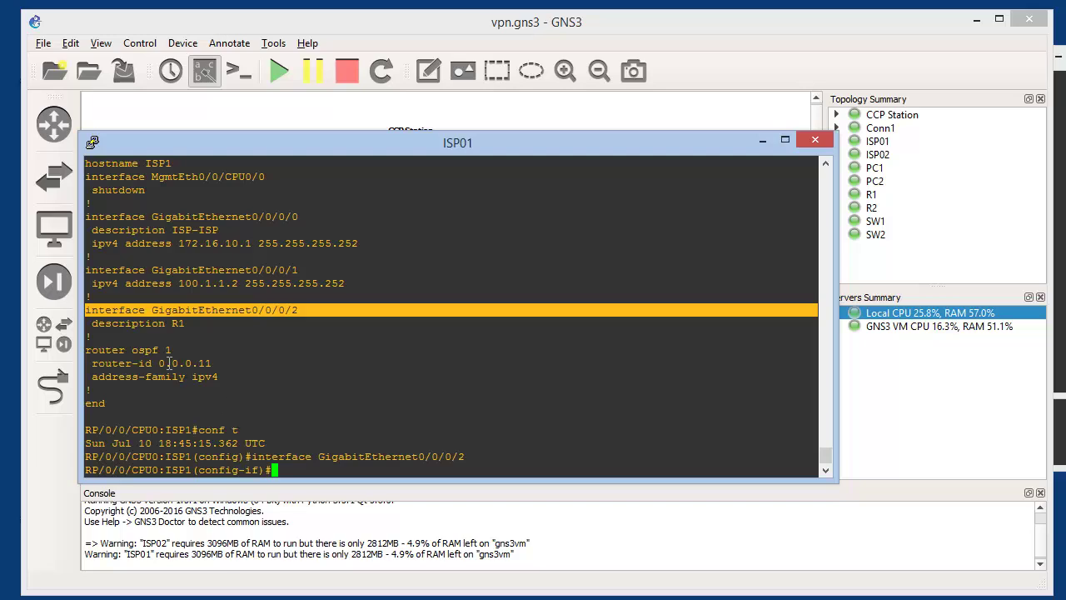
pyautogui.write('no')
pyautogui.moveTo(192, 323); pyautogui.dragTo(92, 323)
pyautogui.rightClick(91, 323)
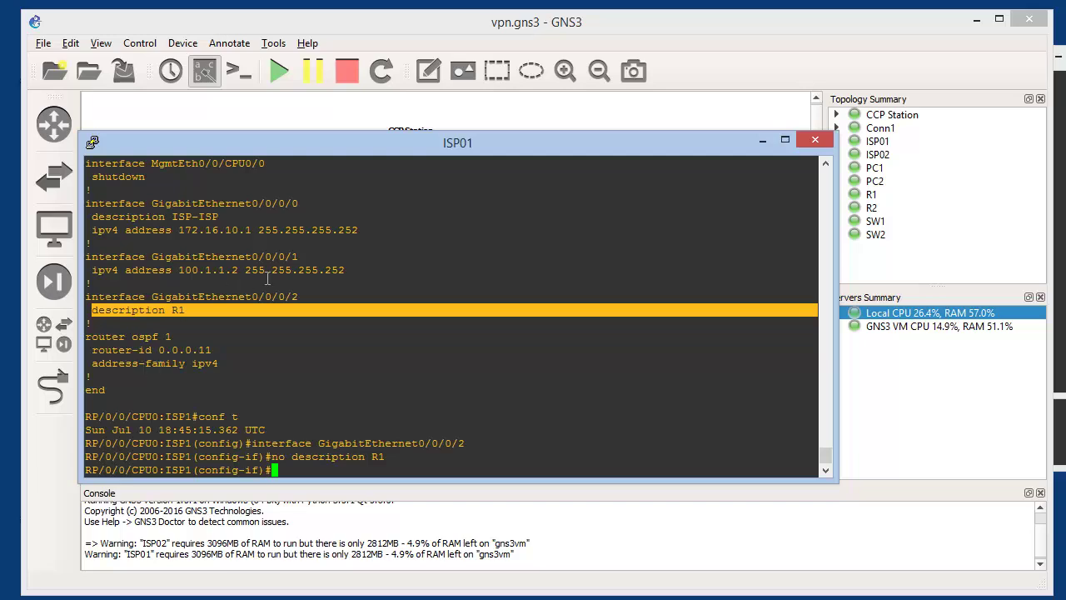
# Put description R1 on GigabitEthernet0/0/0/1, commit, and enter router ospf 1
pyautogui.moveTo(298, 256); pyautogui.dragTo(87, 259)
pyautogui.rightClick(96, 274)
pyautogui.press('Return')
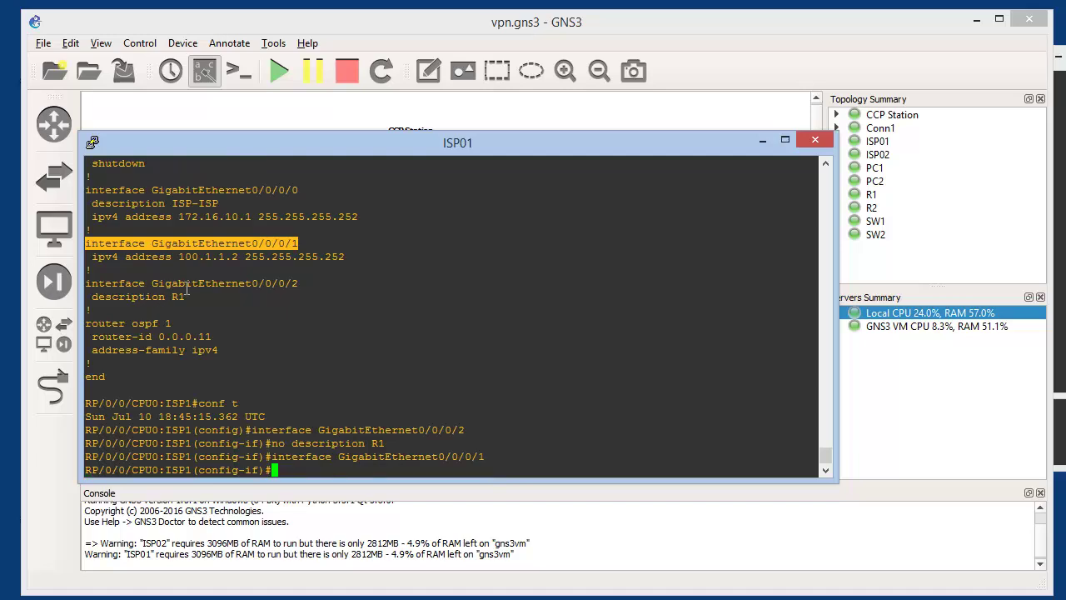
pyautogui.moveTo(190, 298); pyautogui.dragTo(88, 297)
pyautogui.rightClick(297, 403)
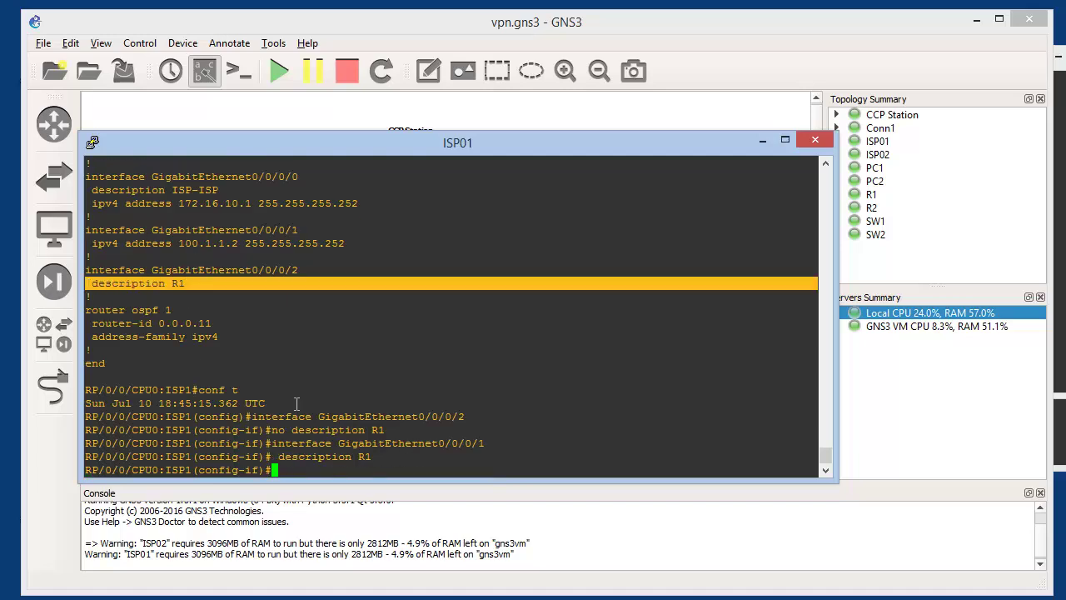
pyautogui.write('commit')
pyautogui.press('Return')
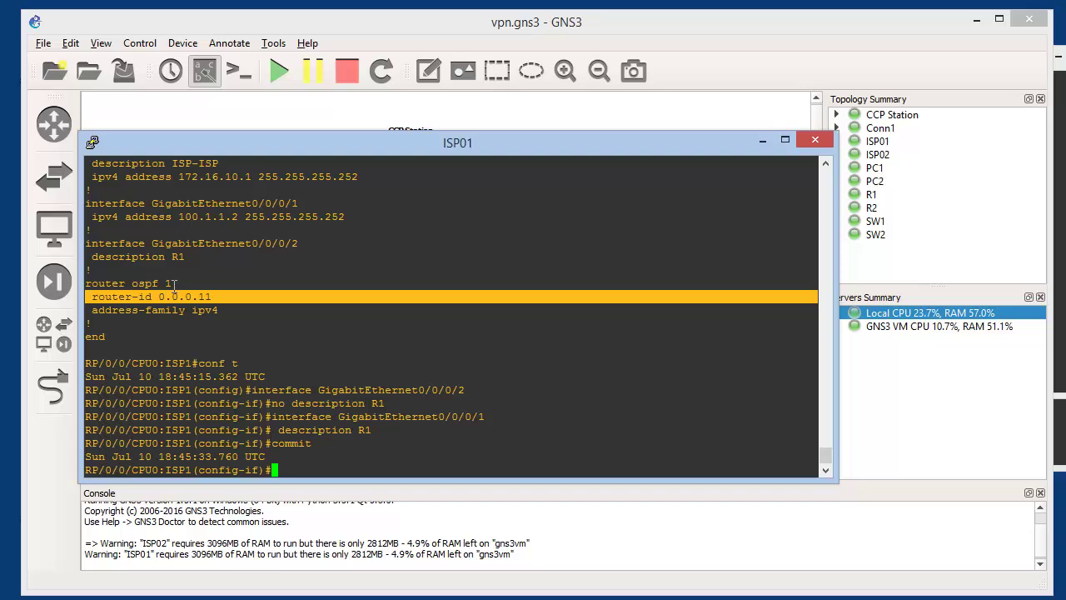
pyautogui.tripleClick(98, 283)
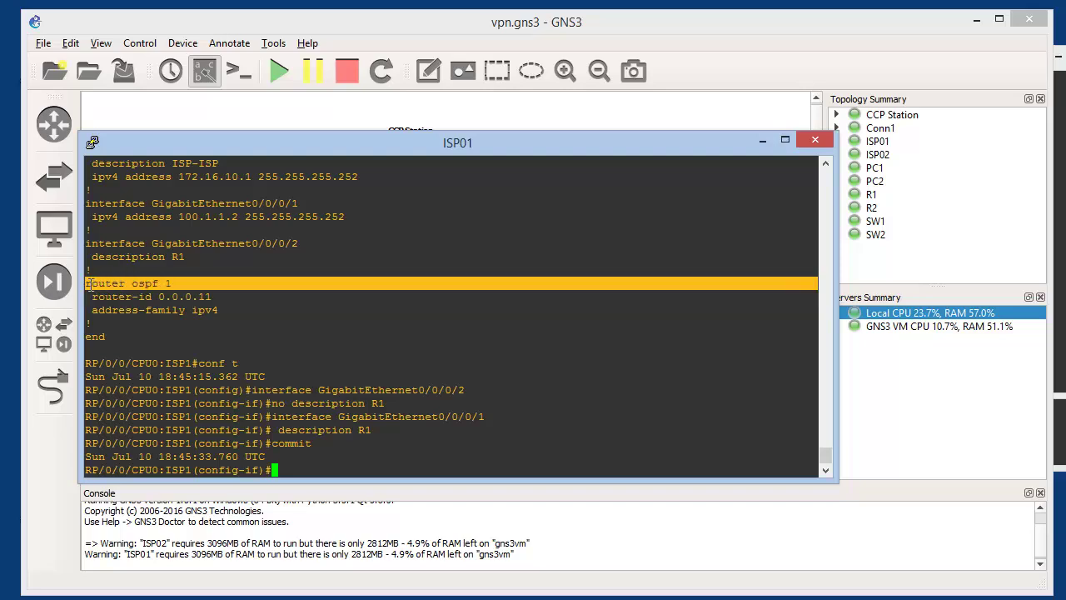
pyautogui.rightClick(361, 367)
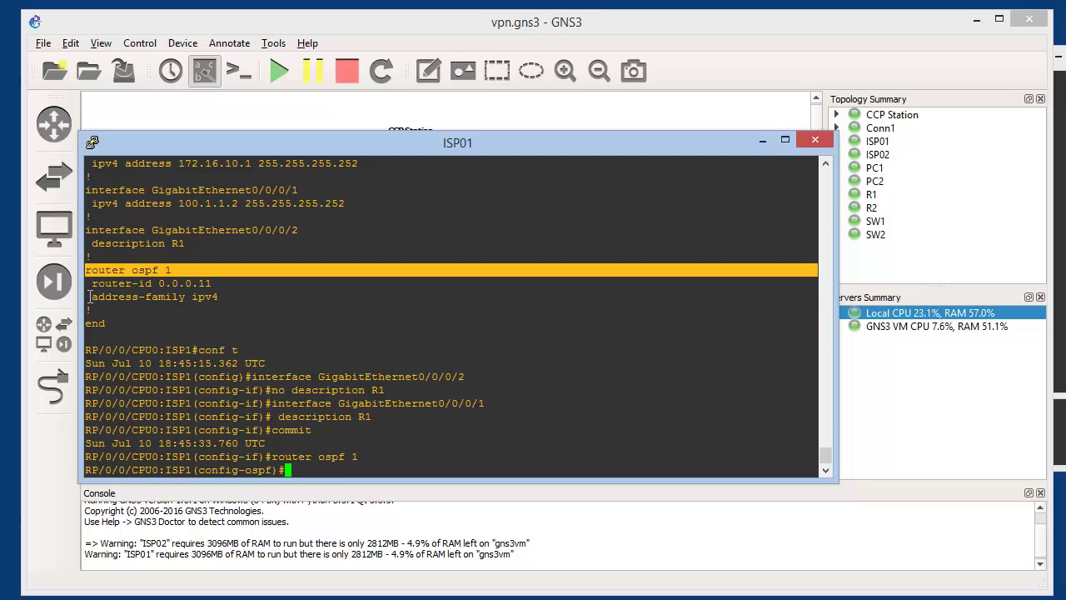
# Enable address-family ipv4 and enter OSPF area 0 on ISP01
pyautogui.moveTo(91, 297); pyautogui.dragTo(220, 297)
pyautogui.rightClick(427, 363)
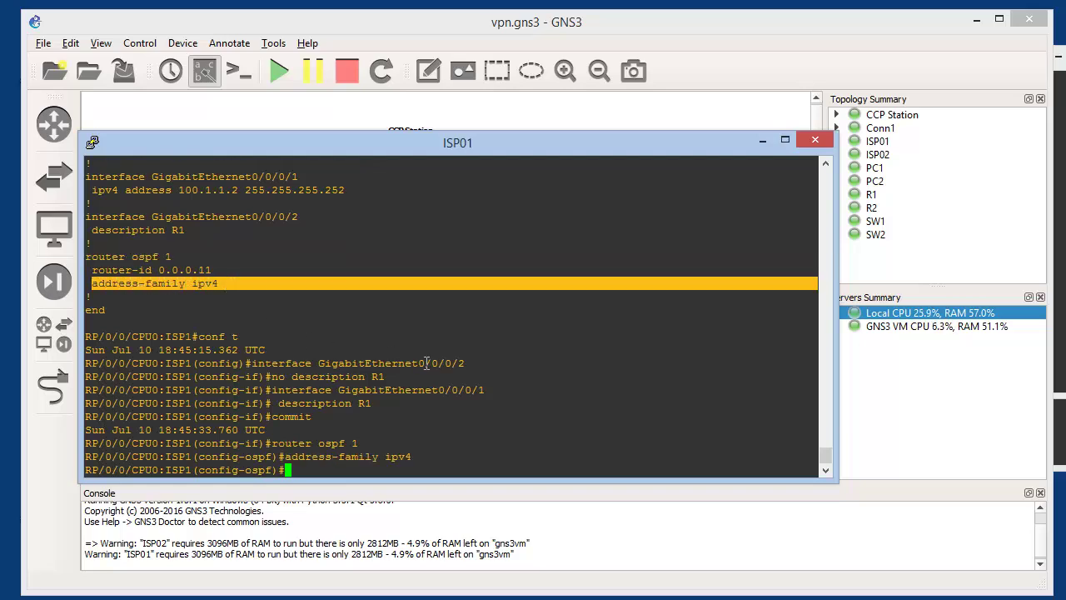
pyautogui.write('area 0')
pyautogui.press('Return')
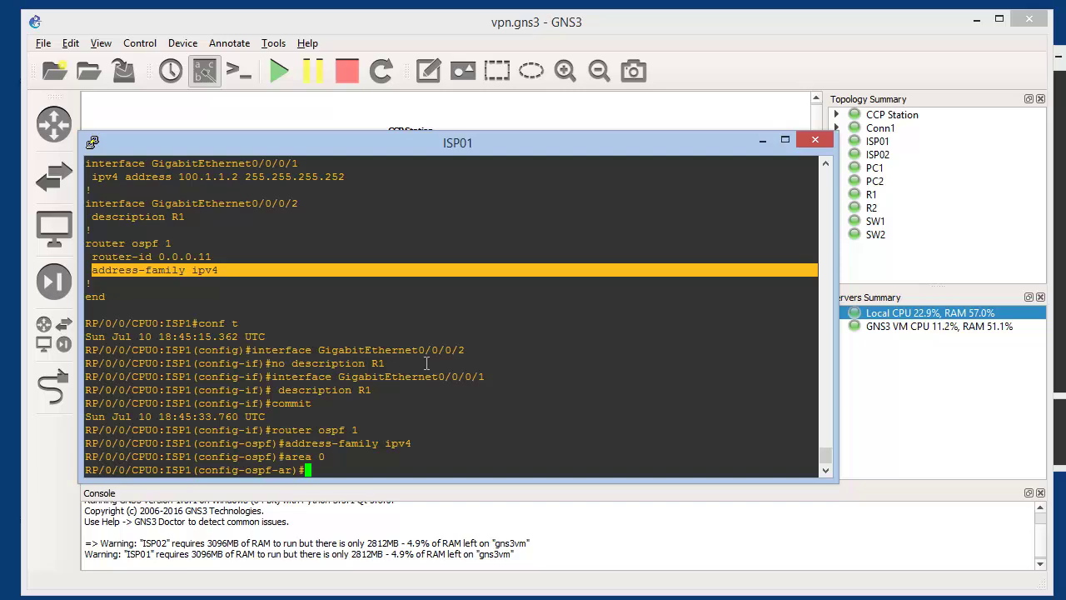
pyautogui.click(824, 165)
pyautogui.moveTo(824, 165); pyautogui.dragTo(824, 165)
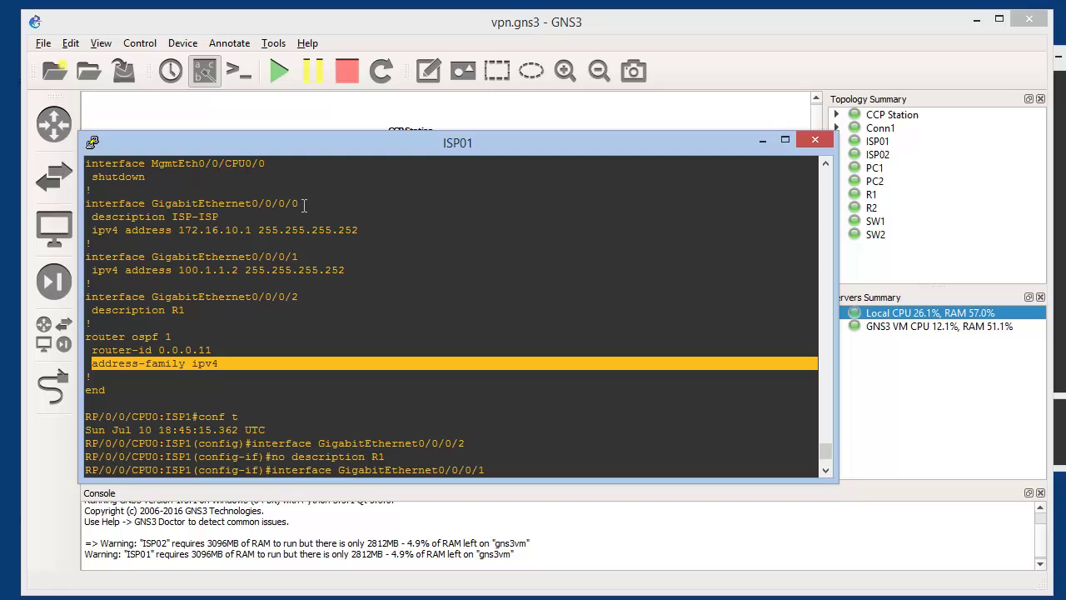
# Add GigabitEthernet0/0/0/0 and 0/0/0/1 to area 0 and commit
pyautogui.moveTo(304, 204); pyautogui.dragTo(85, 205)
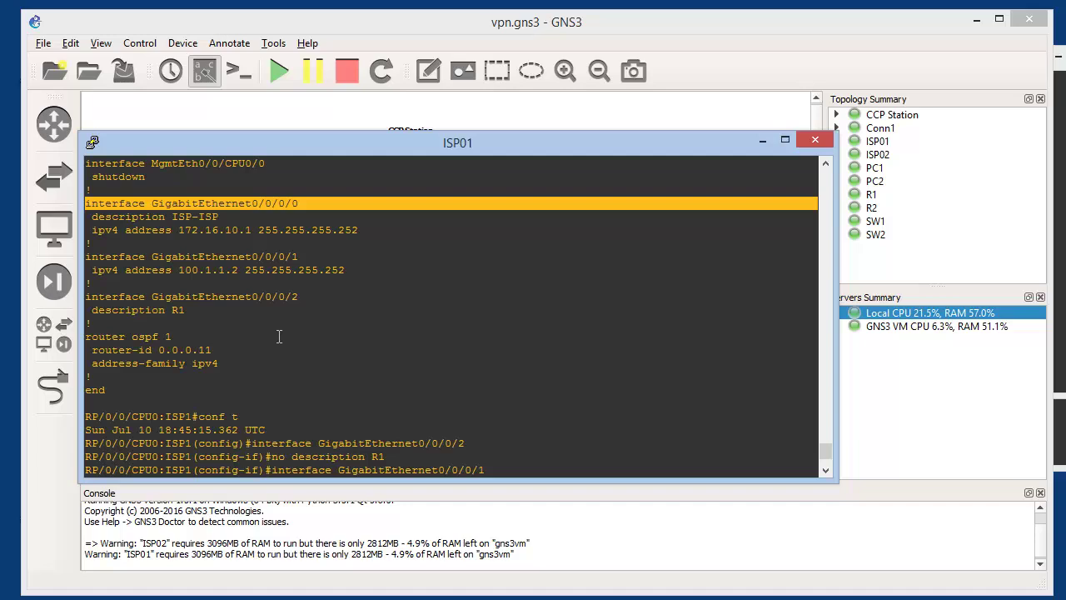
pyautogui.rightClick(325, 368)
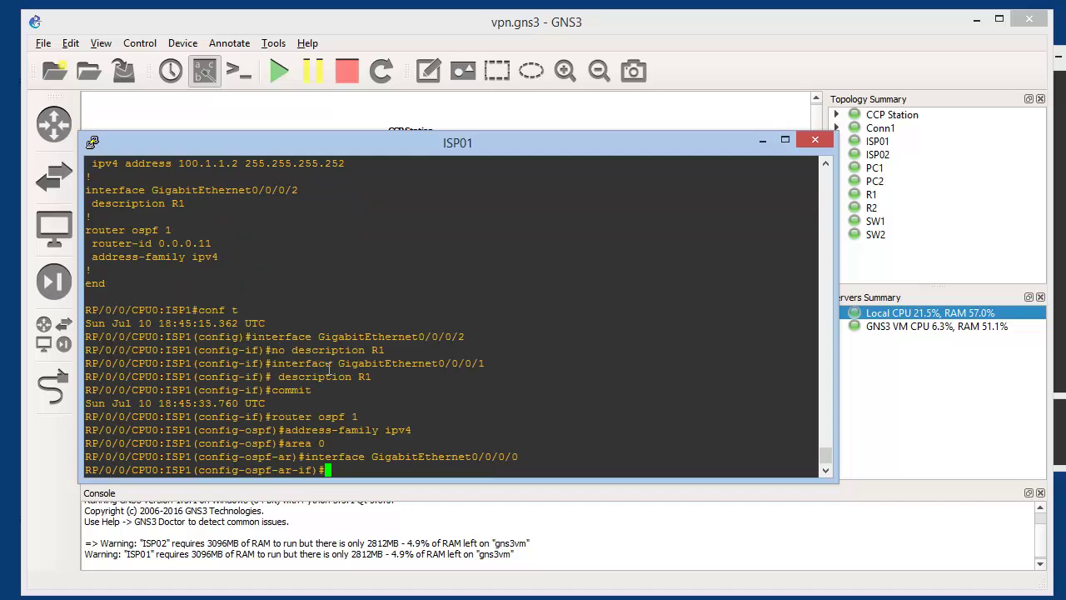
pyautogui.scroll(4, 333, 365)
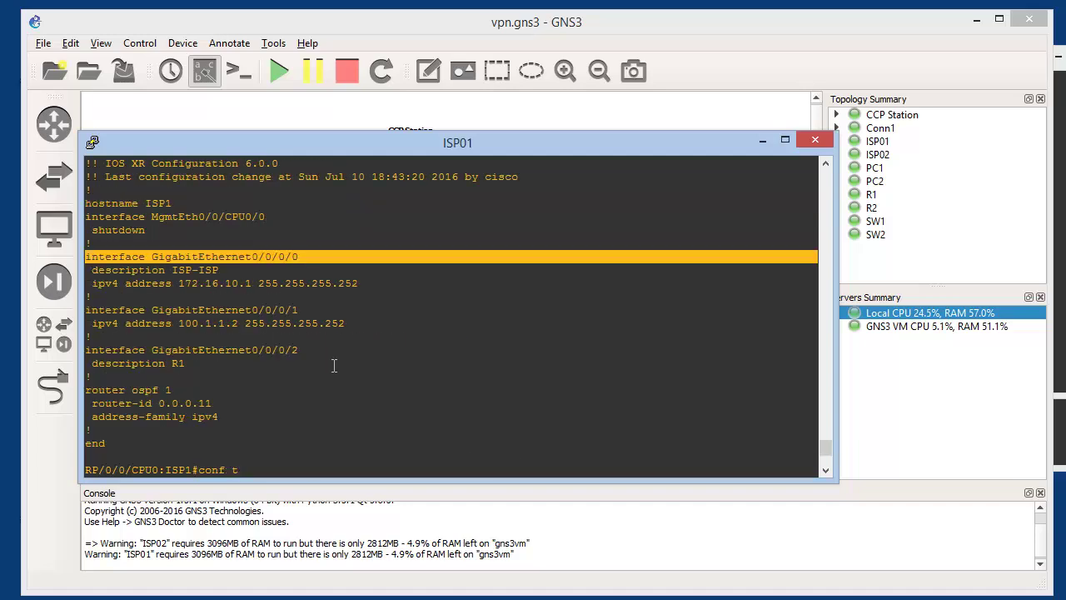
pyautogui.moveTo(302, 310); pyautogui.dragTo(85, 311)
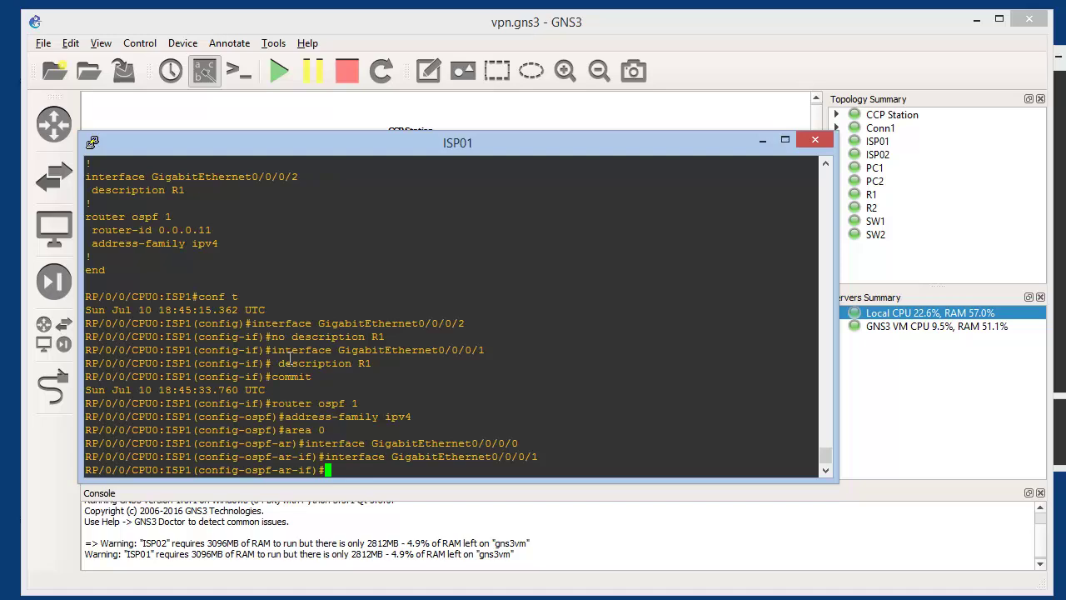
pyautogui.write('commit')
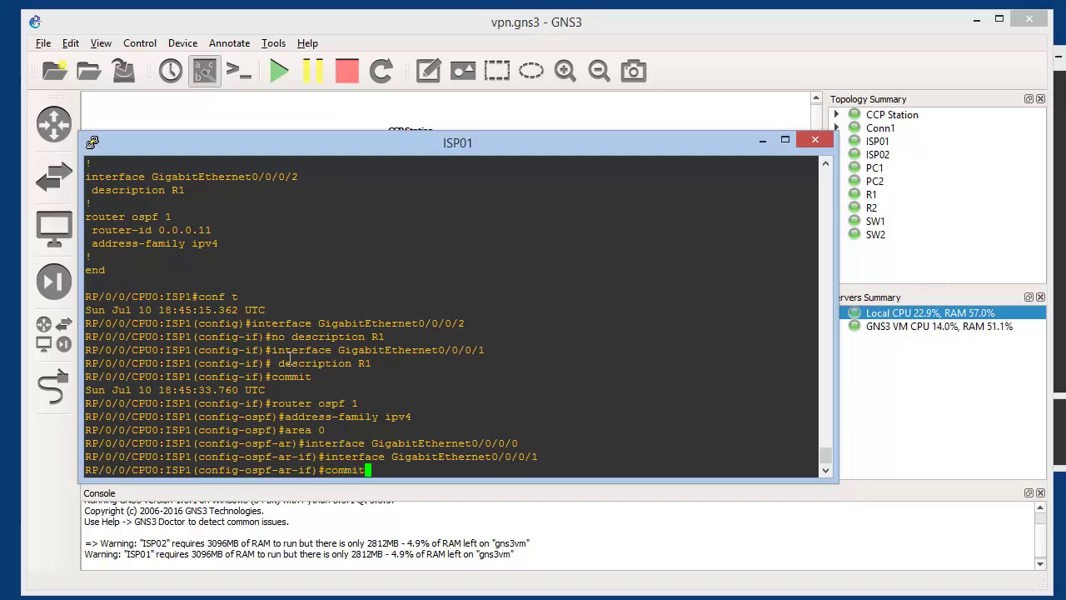
pyautogui.press('Return')
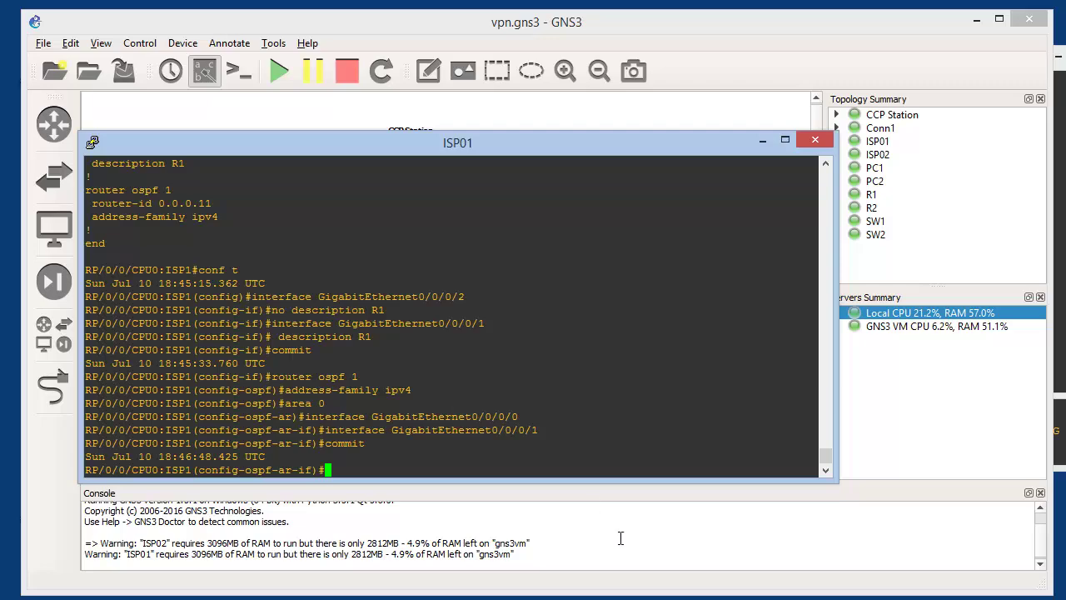
pyautogui.hotkey('alt', 'Tab')
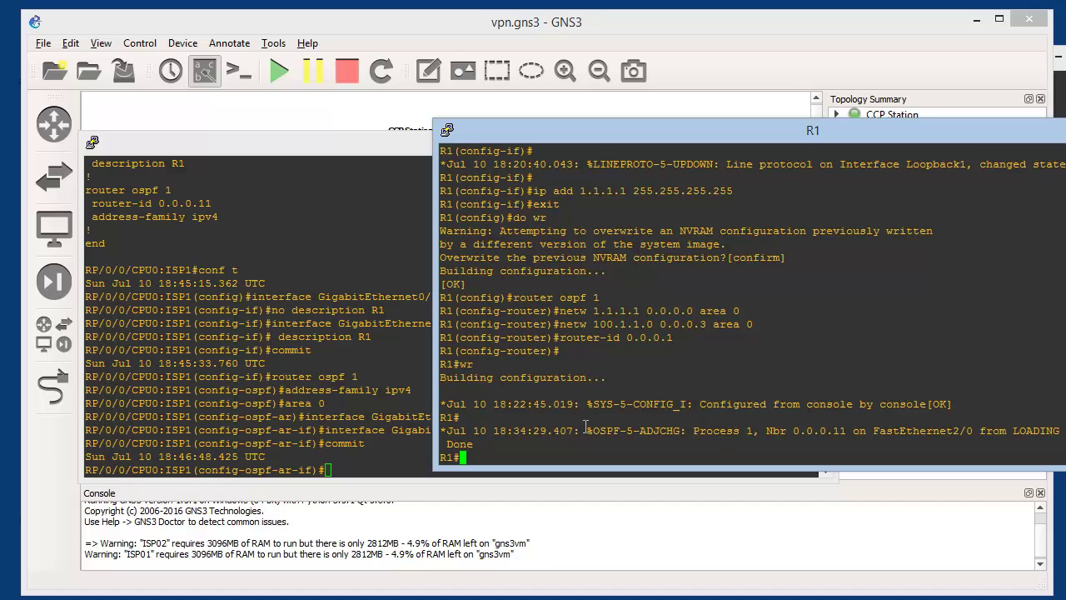
# Check R1's adjacency message for neighbour 0.0.0.11, then exit ISP01's configuration mode
pyautogui.moveTo(583, 431); pyautogui.dragTo(843, 432)
pyautogui.doubleClick(836, 433)
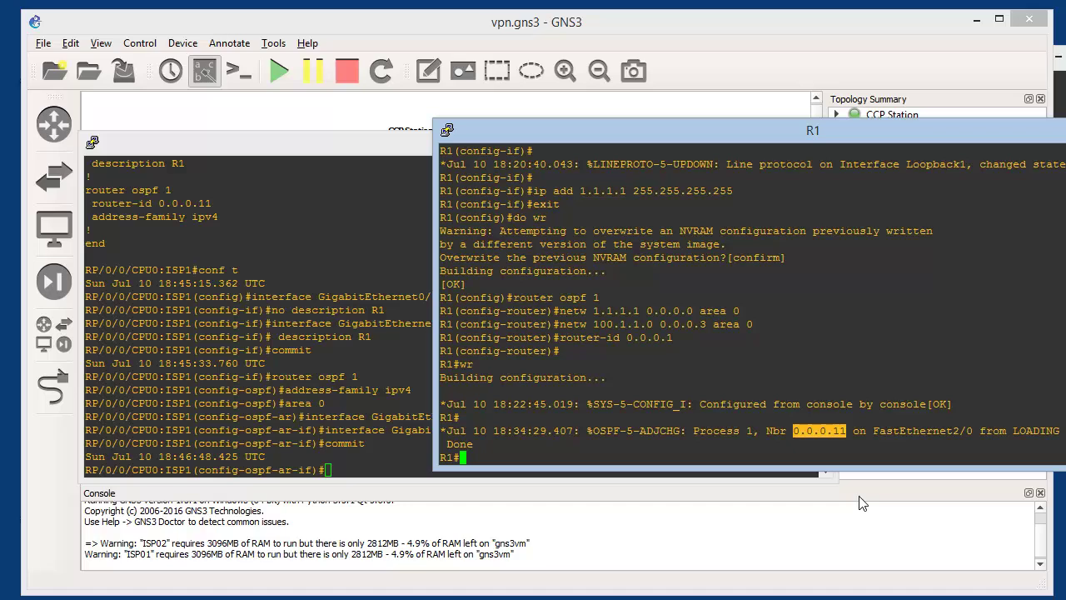
pyautogui.click(377, 447)
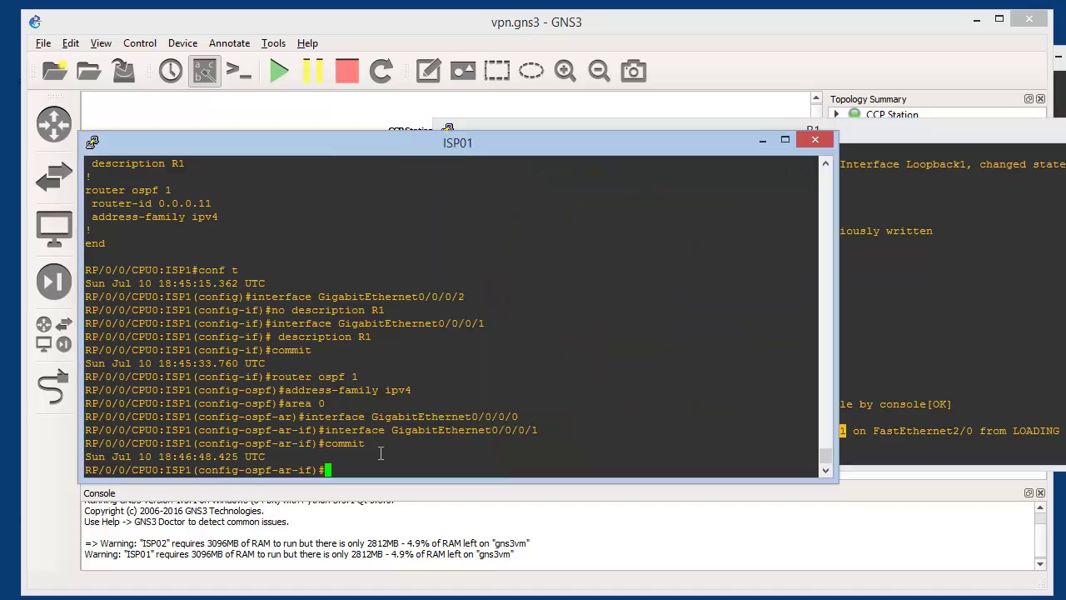
pyautogui.hotkey('ctrl', 'z')
# Show ISP01's routing table, highlight the OSPF route to 1.1.1.1/32, and return to the topology
pyautogui.press('Return')
pyautogui.press('Return')
pyautogui.press('Return')
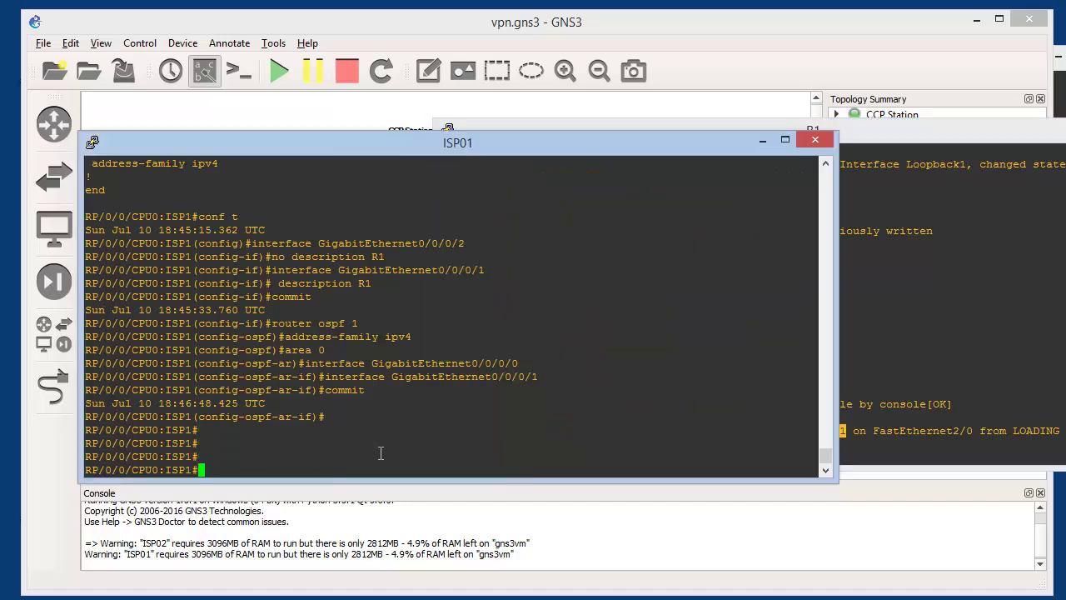
pyautogui.write('sh ip route')
pyautogui.press('Return')
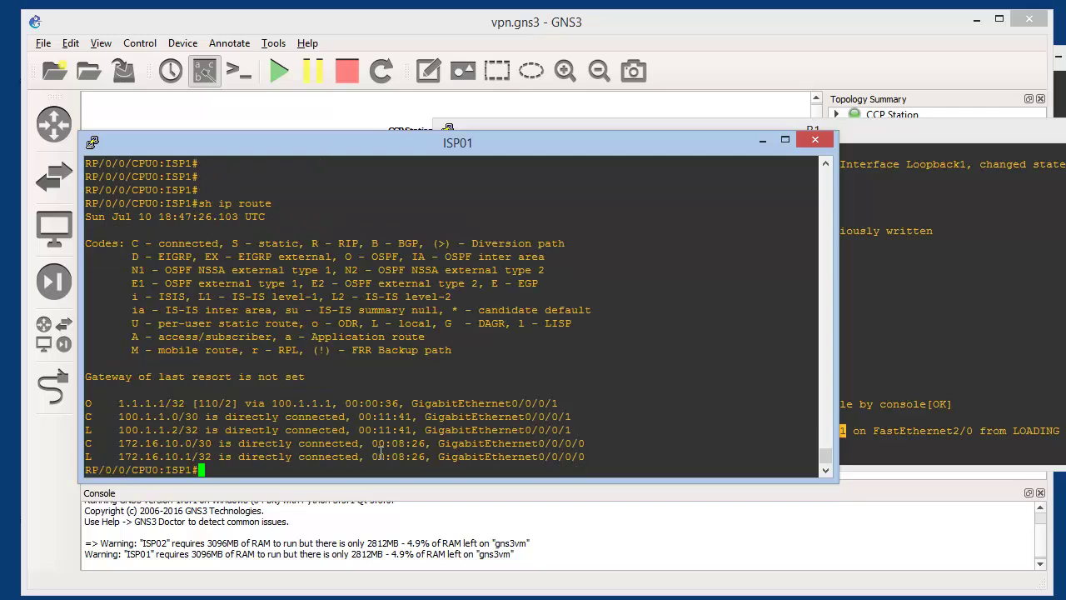
pyautogui.moveTo(85, 403); pyautogui.dragTo(166, 403)
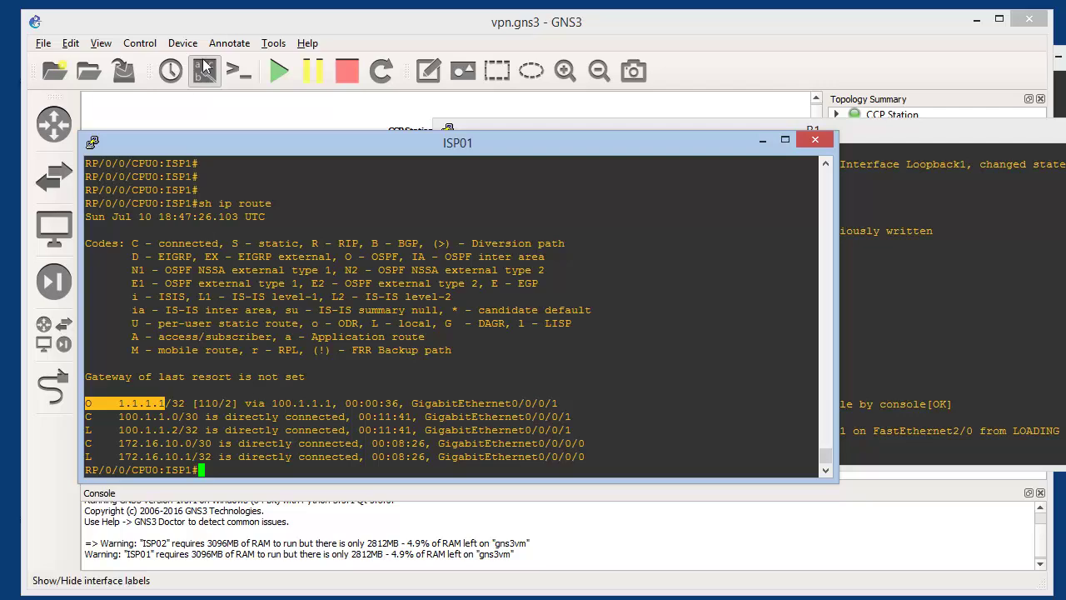
pyautogui.click(236, 23)
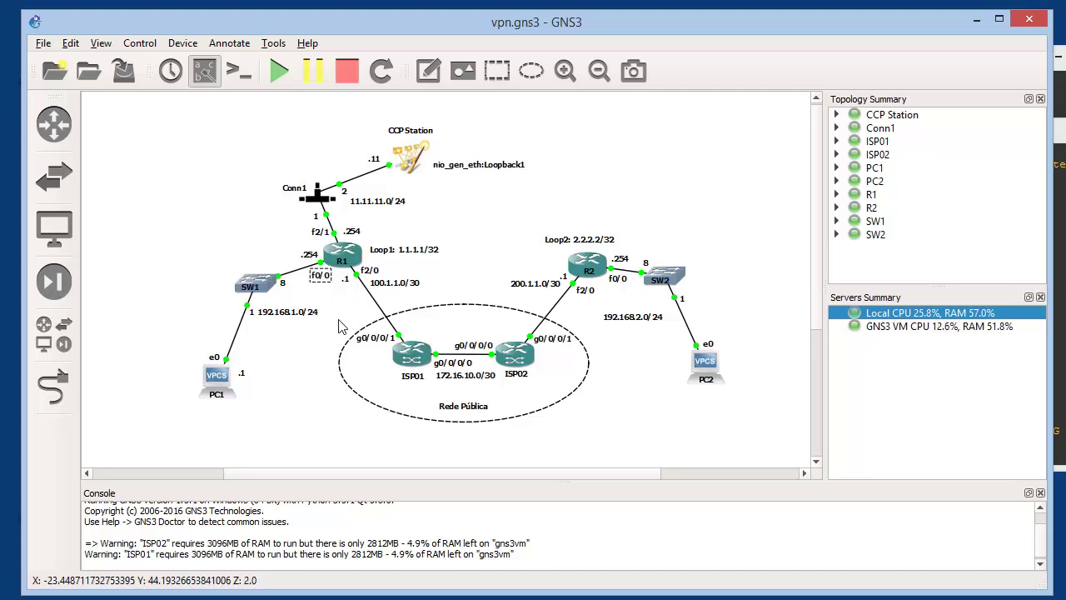
# Point out the f0/0, Loop1 1.1.1.1/32, 100.1.1.0/30 and 11.11.11.0/24 labels, then open ISP02's console
pyautogui.click(321, 279)
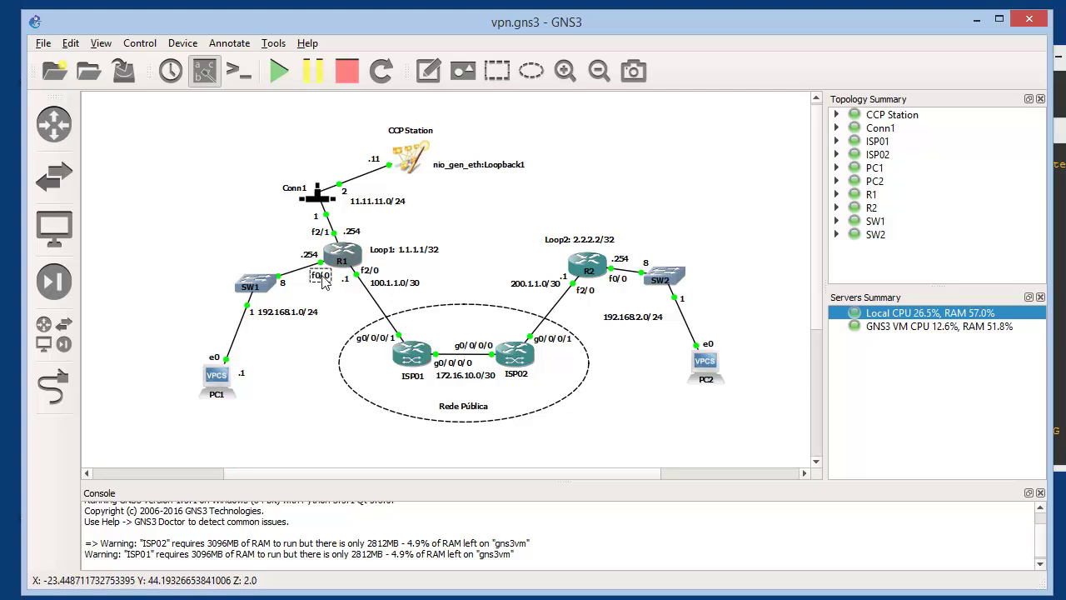
pyautogui.click(403, 252)
pyautogui.click(404, 284)
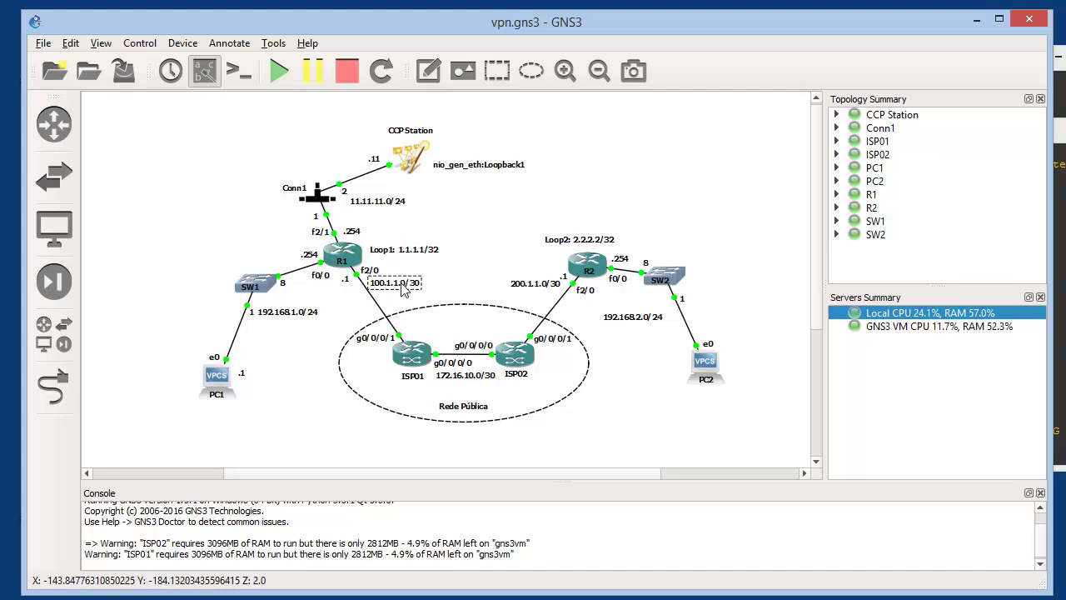
pyautogui.click(370, 202)
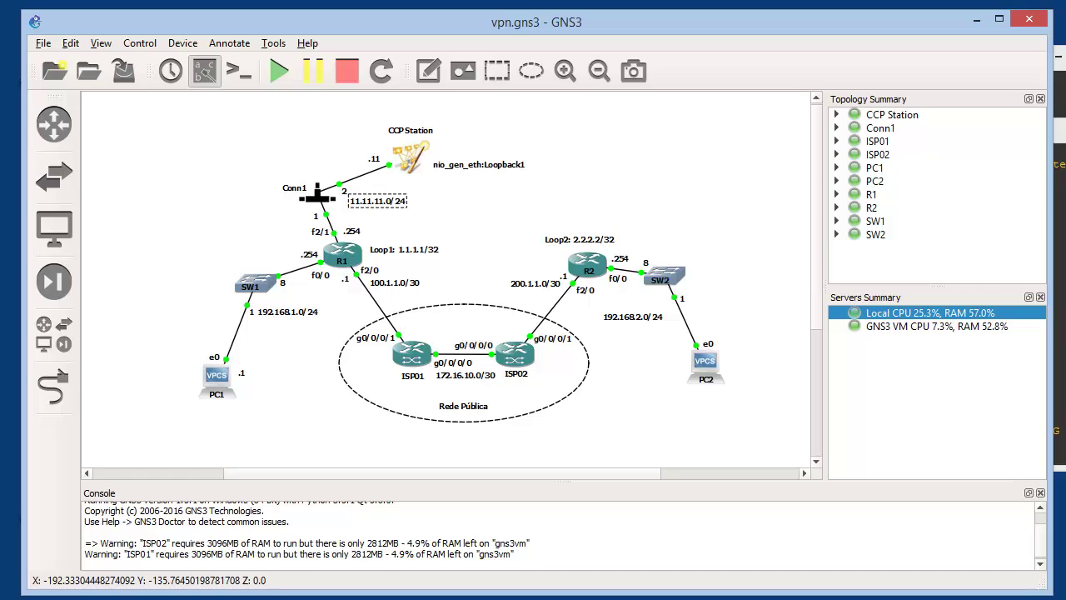
pyautogui.doubleClick(514, 354)
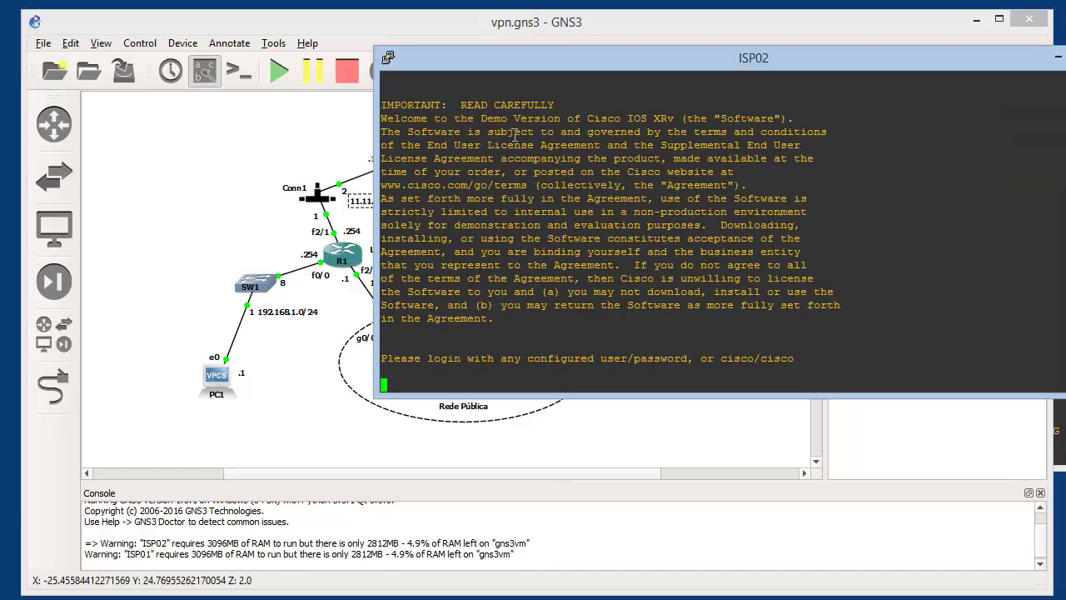
pyautogui.press('Return')
pyautogui.write('cisco')
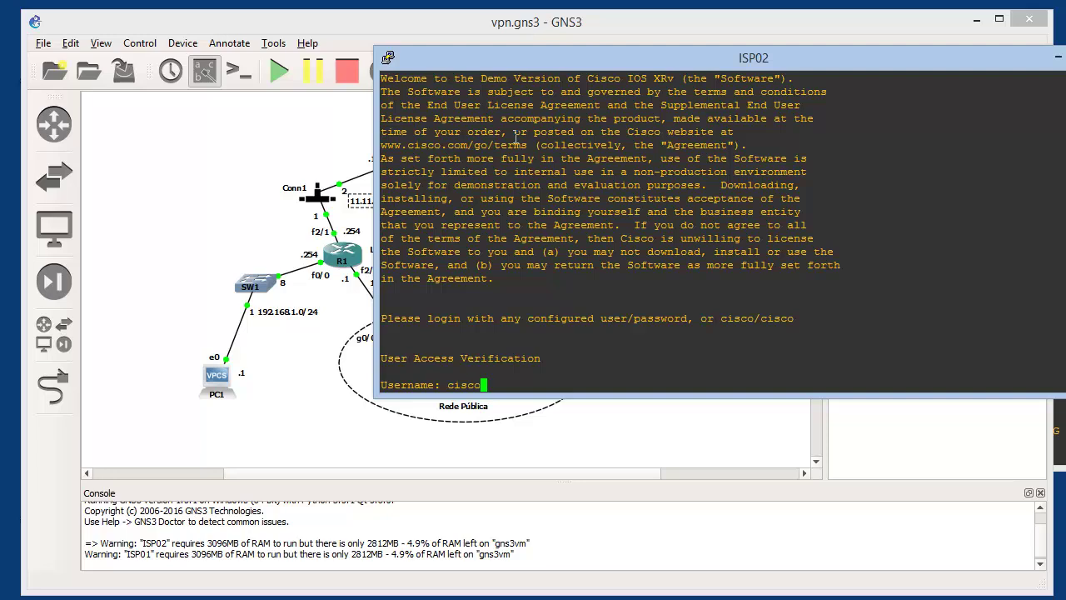
pyautogui.press('Return')
pyautogui.write('cisco')
pyautogui.press('Return')
# Show ISP02's running config and highlight the 172.16.10.2 and 200.1.1.2 interface addresses
pyautogui.write('sh run')
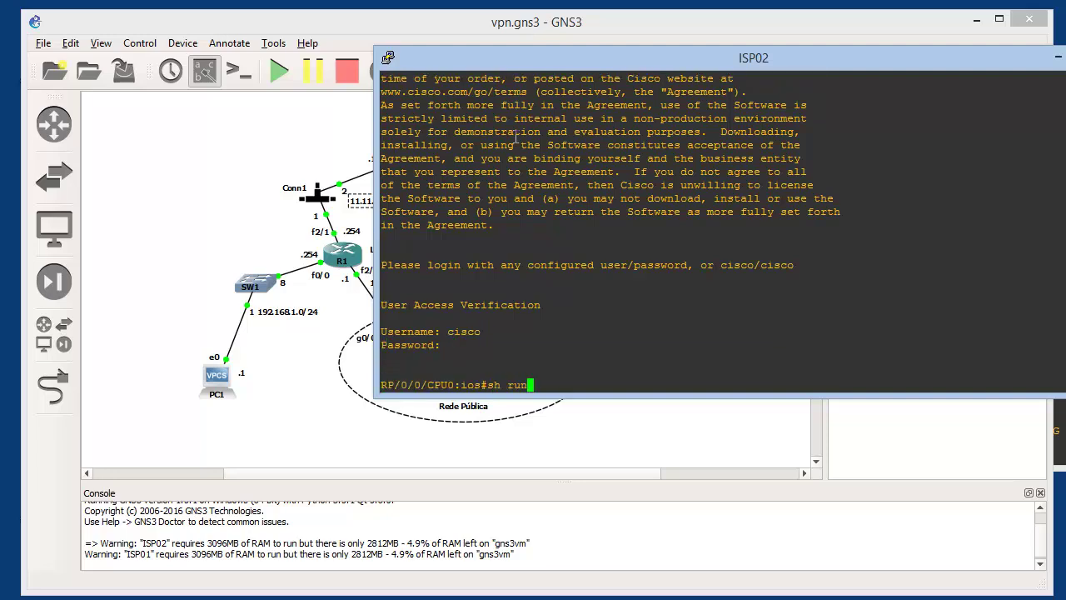
pyautogui.press('Return')
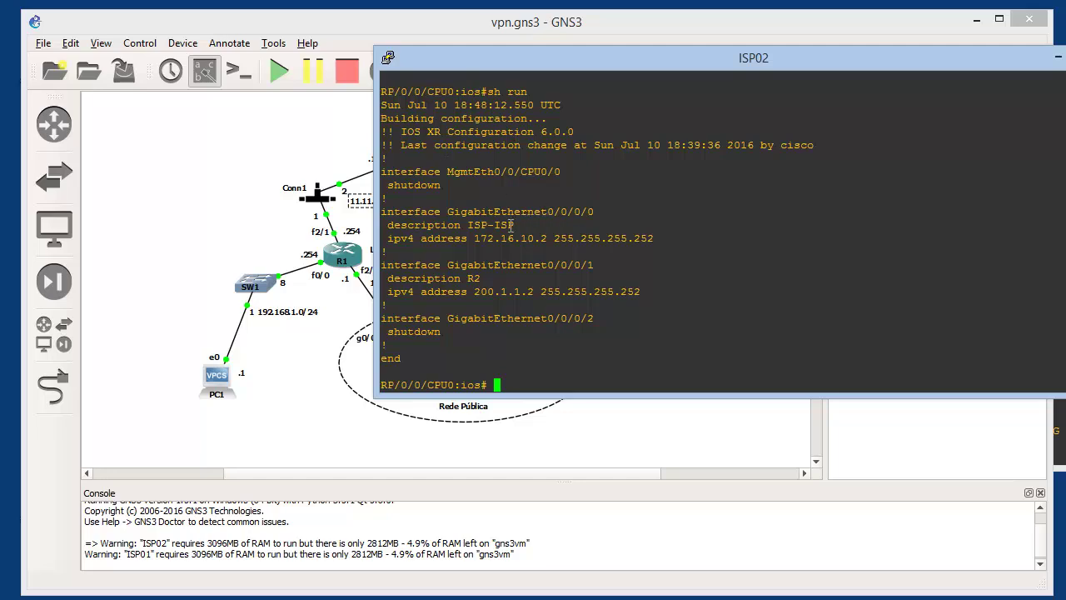
pyautogui.moveTo(656, 237); pyautogui.dragTo(386, 241)
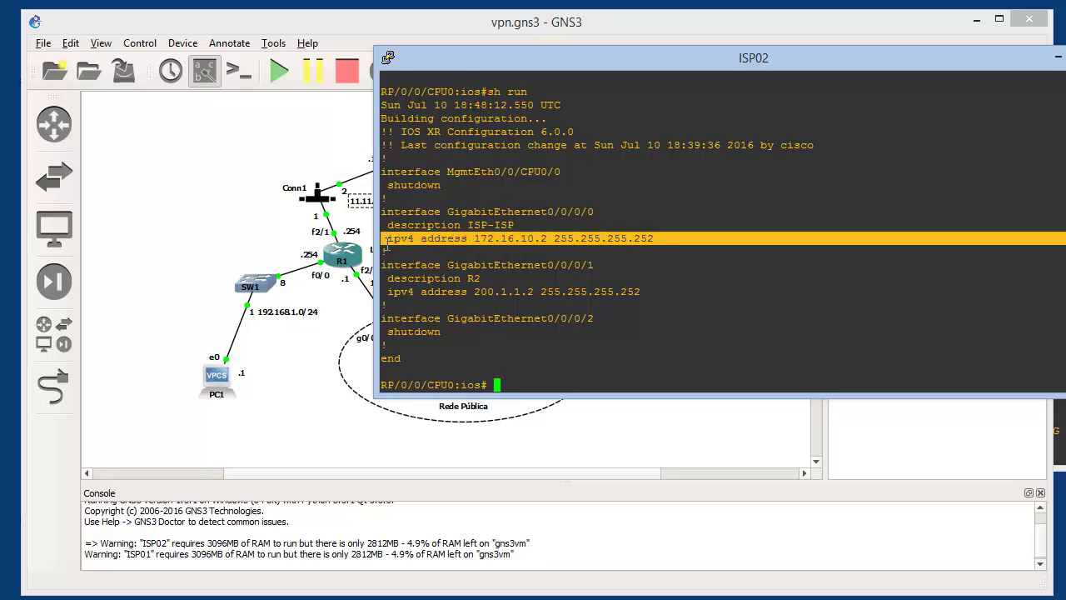
pyautogui.moveTo(639, 289); pyautogui.dragTo(378, 282)
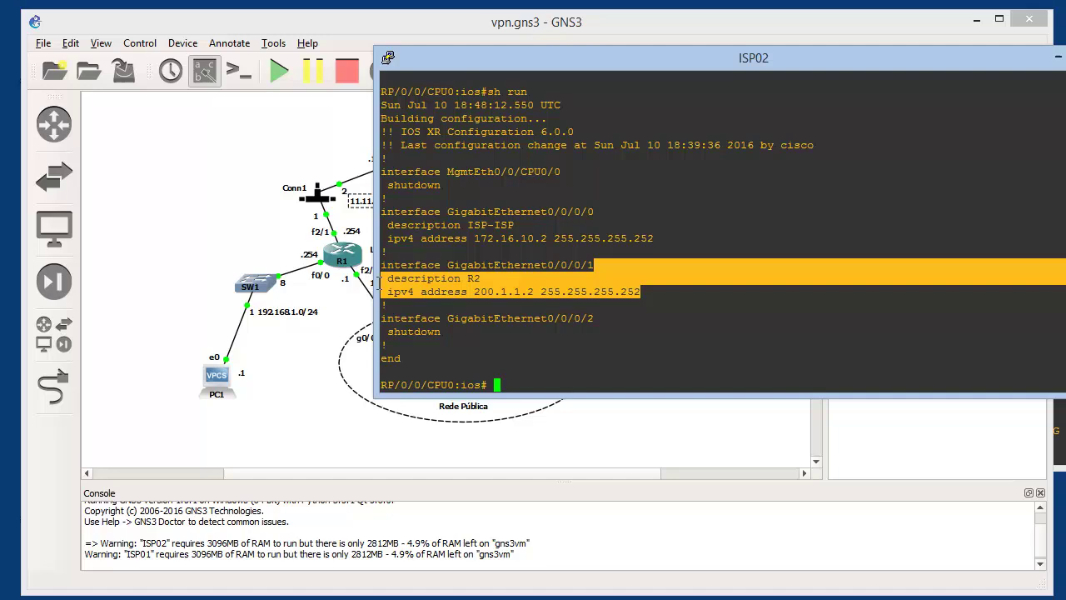
pyautogui.moveTo(559, 346); pyautogui.dragTo(564, 349)
pyautogui.click(572, 361)
# Start OSPF process 1 on ISP02 with router-id 0.0.0.12
pyautogui.write('conf t')
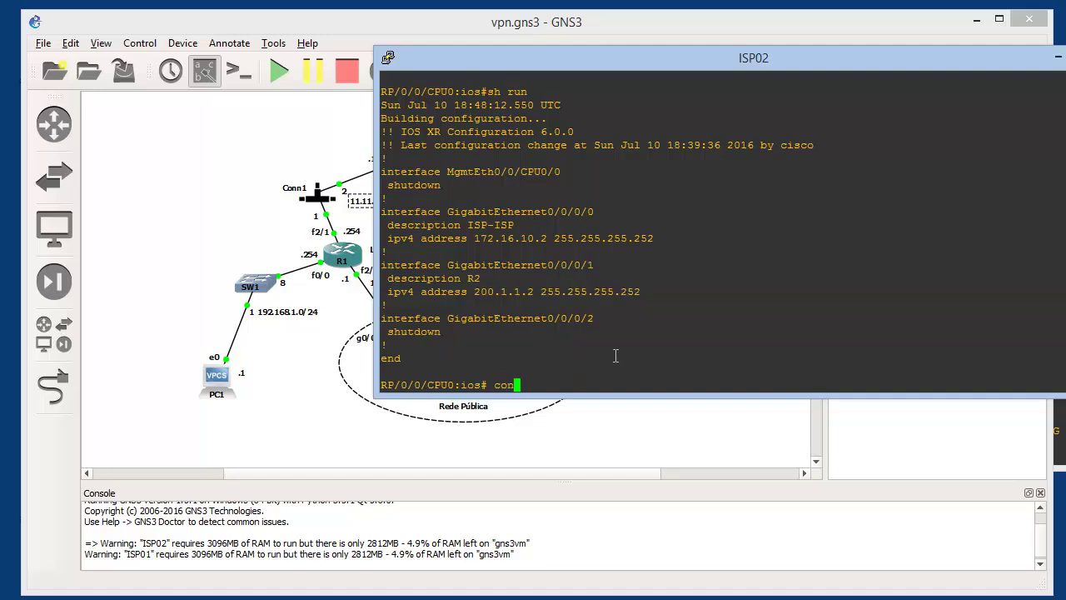
pyautogui.press('Return')
pyautogui.write('router ospf 1')
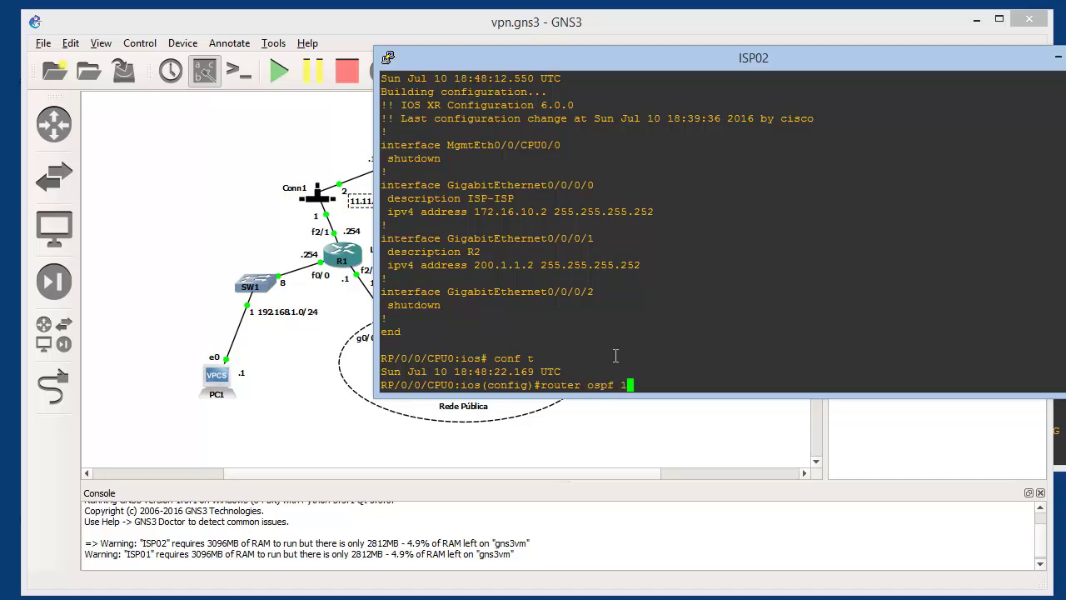
pyautogui.press('Return')
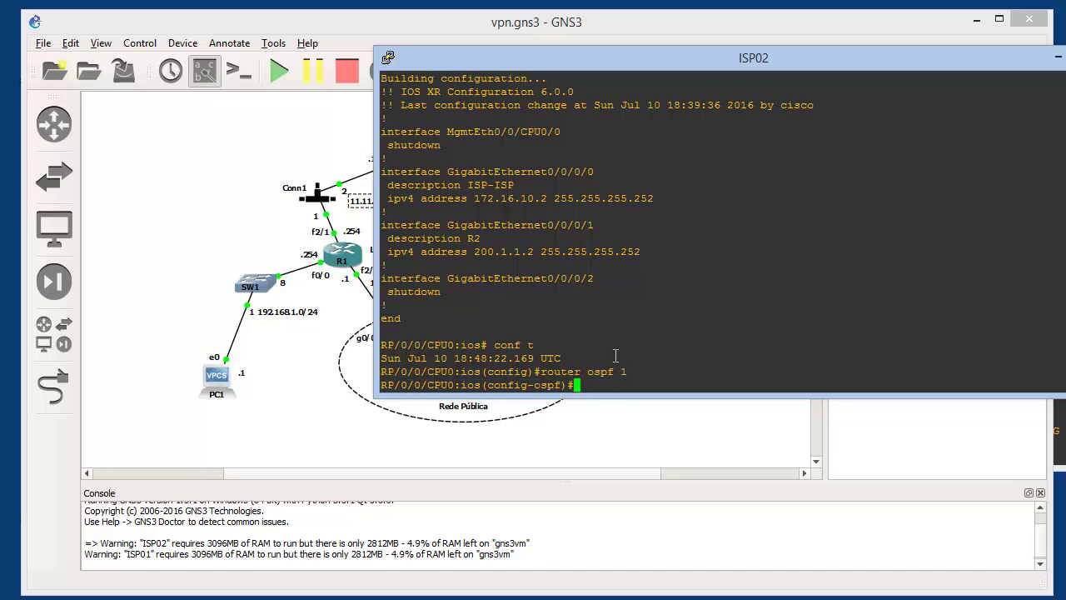
pyautogui.write('router-id 0.0.0.12')
pyautogui.press('BackSpace')
pyautogui.press('BackSpace')
pyautogui.write('12')
pyautogui.press('Return')
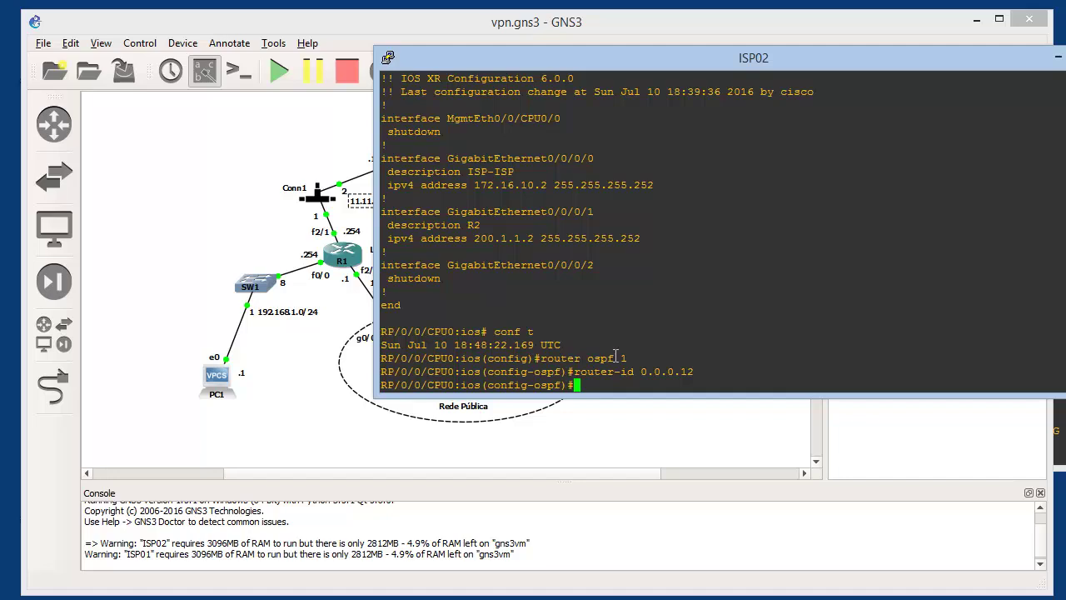
# Under address-family ipv4, put GigabitEthernet0/0/0/0 and 0/0/0/1 into area 0
pyautogui.write('address-family ipv4')
pyautogui.press('Return')
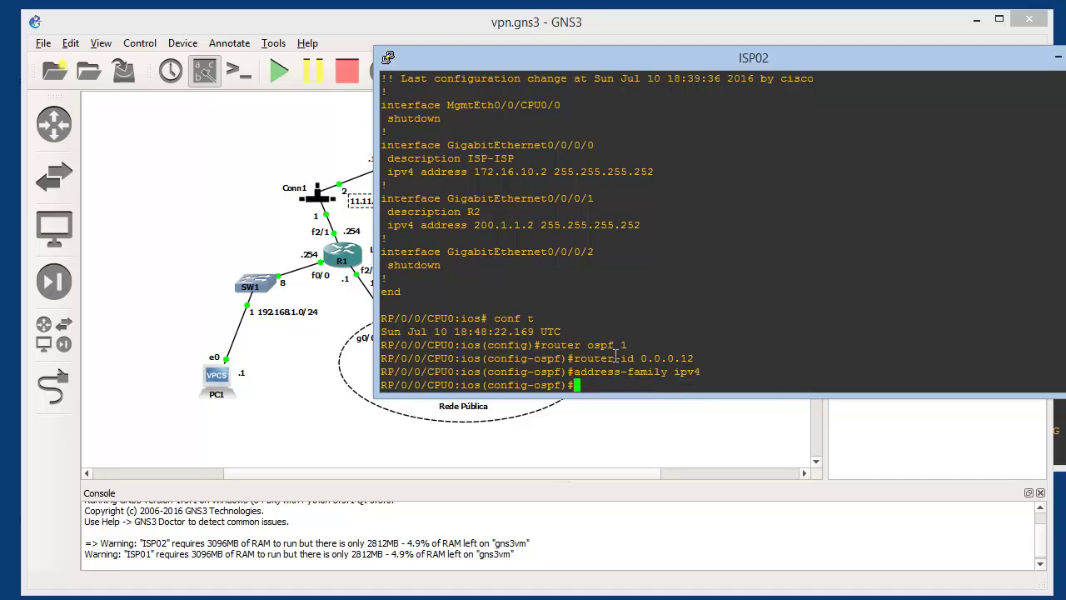
pyautogui.write('0')
pyautogui.press('Return')
pyautogui.write('inter')
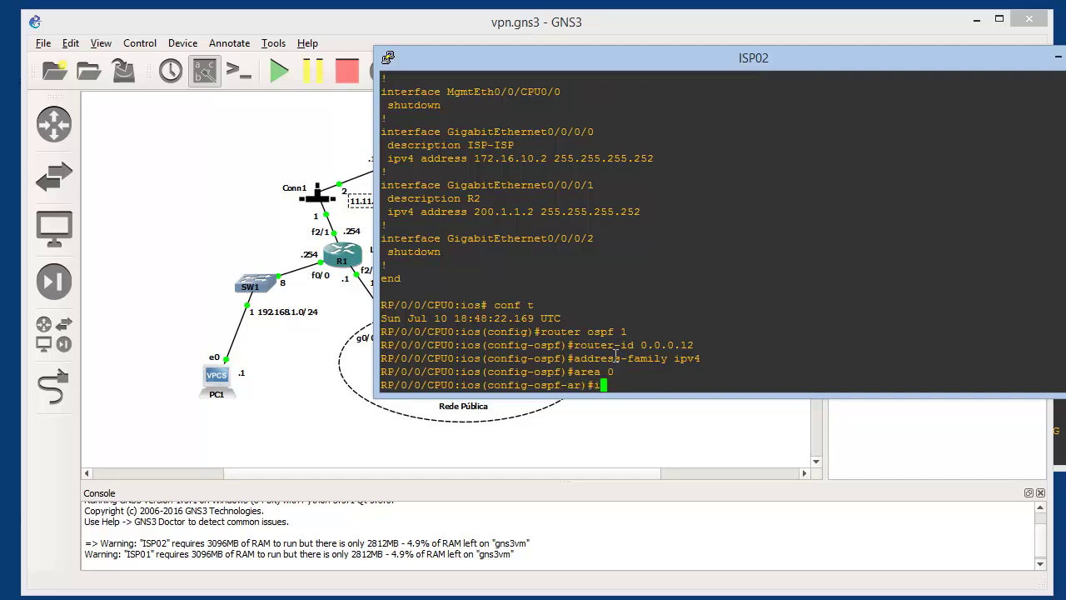
pyautogui.press('BackSpace')
pyautogui.press('BackSpace')
pyautogui.press('BackSpace')
pyautogui.press('BackSpace')
pyautogui.press('BackSpace')
pyautogui.moveTo(611, 132); pyautogui.dragTo(382, 130)
pyautogui.rightClick(382, 130)
pyautogui.press('Return')
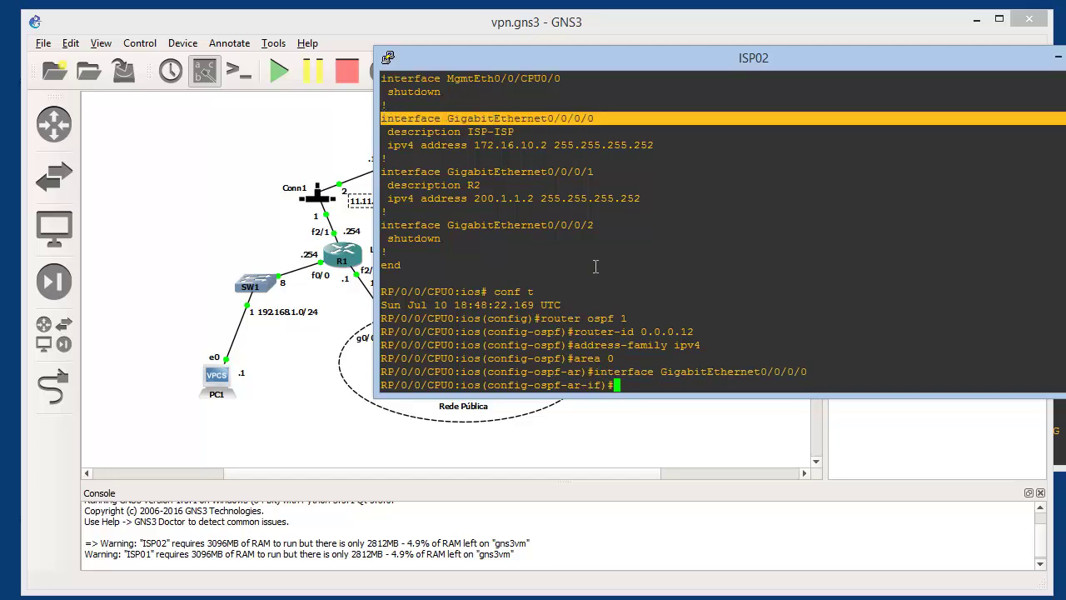
pyautogui.moveTo(606, 166); pyautogui.dragTo(383, 172)
pyautogui.rightClick(383, 172)
pyautogui.press('Return')
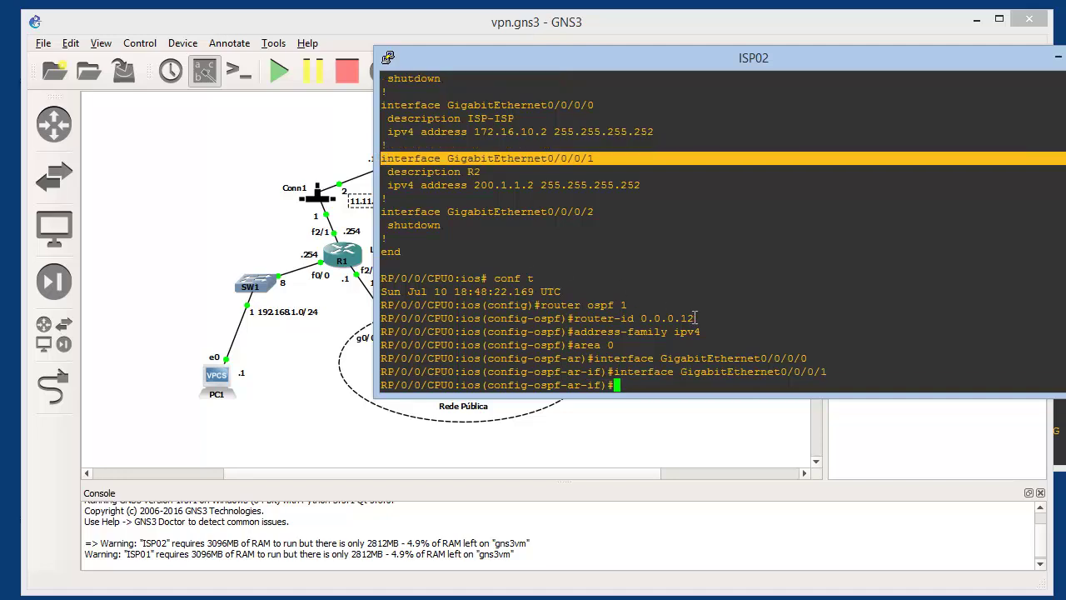
# Commit the OSPF configuration and return to the exec prompt
pyautogui.write('commit')
pyautogui.press('Return')
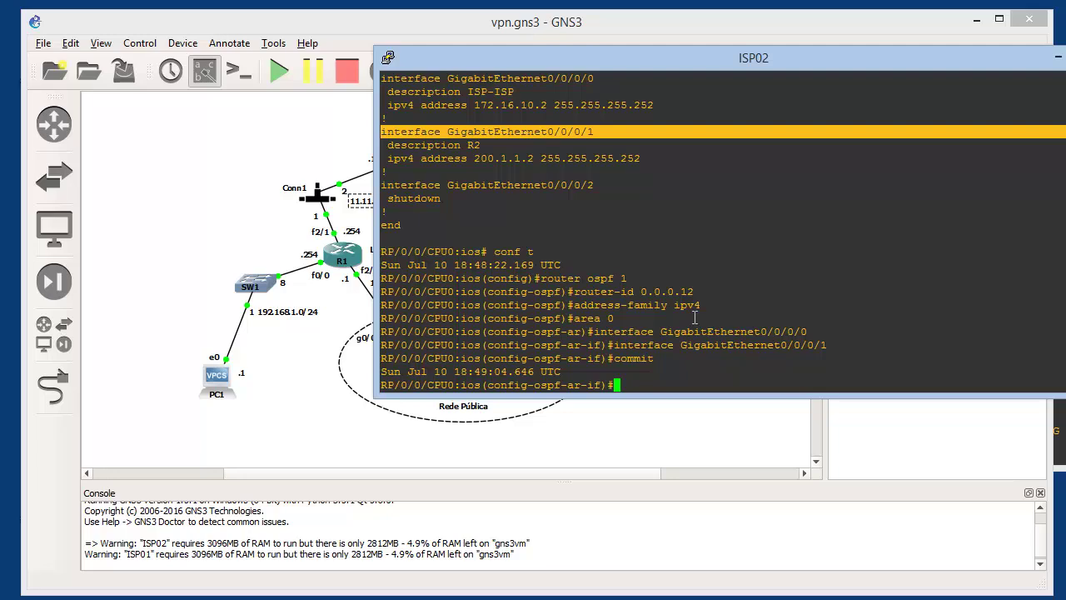
pyautogui.hotkey('ctrl', 'z')
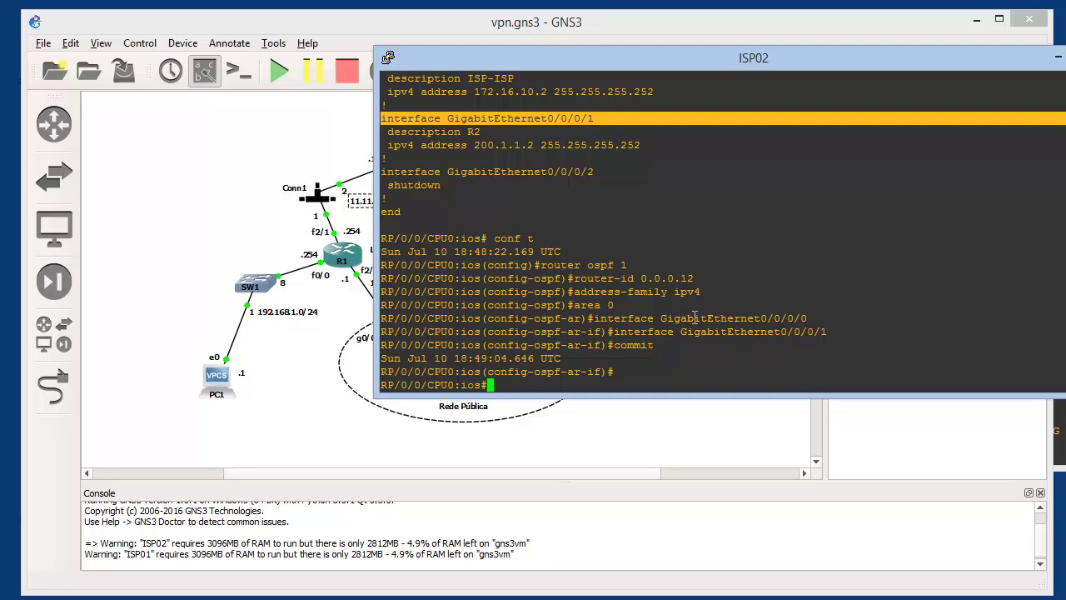
pyautogui.press('Return')
pyautogui.press('Return')
pyautogui.press('Return')
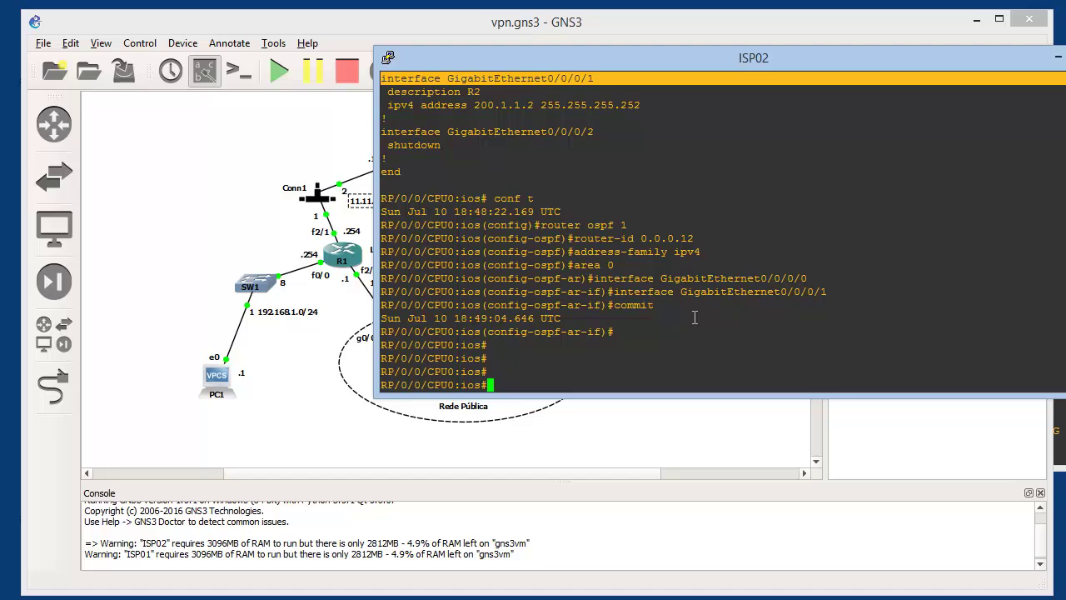
# Show ISP02's routing table and highlight the OSPF-learned 100.1.1.0/30 route
pyautogui.write('sh ip route')
pyautogui.press('Return')
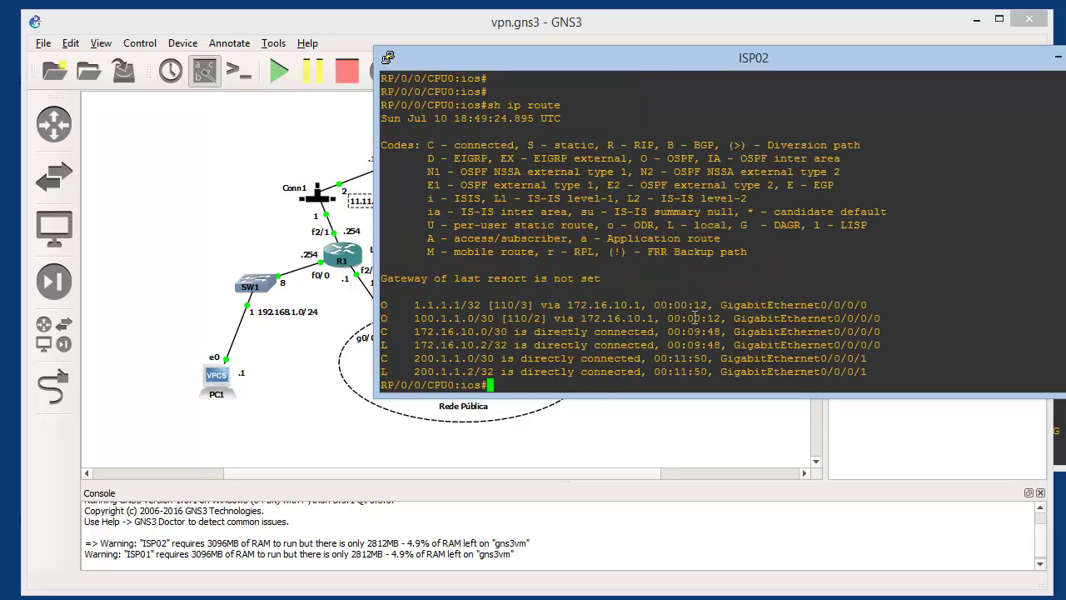
pyautogui.moveTo(408, 304); pyautogui.dragTo(466, 318)
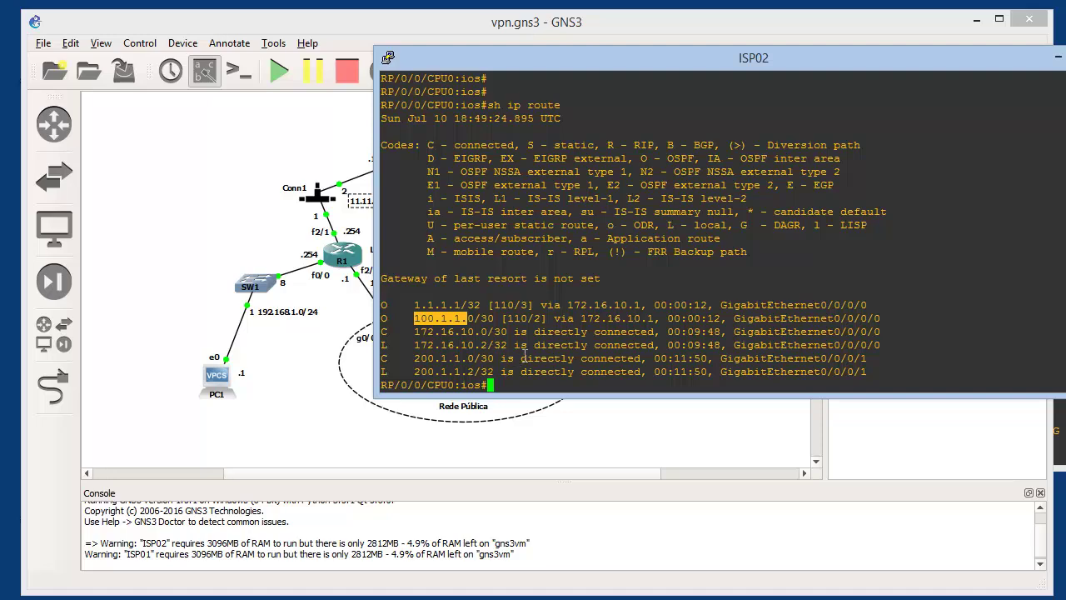
# Save ISP02's running configuration to startup with copy run start, then switch to ISP01's console
pyautogui.write('wr')
pyautogui.press('Return')
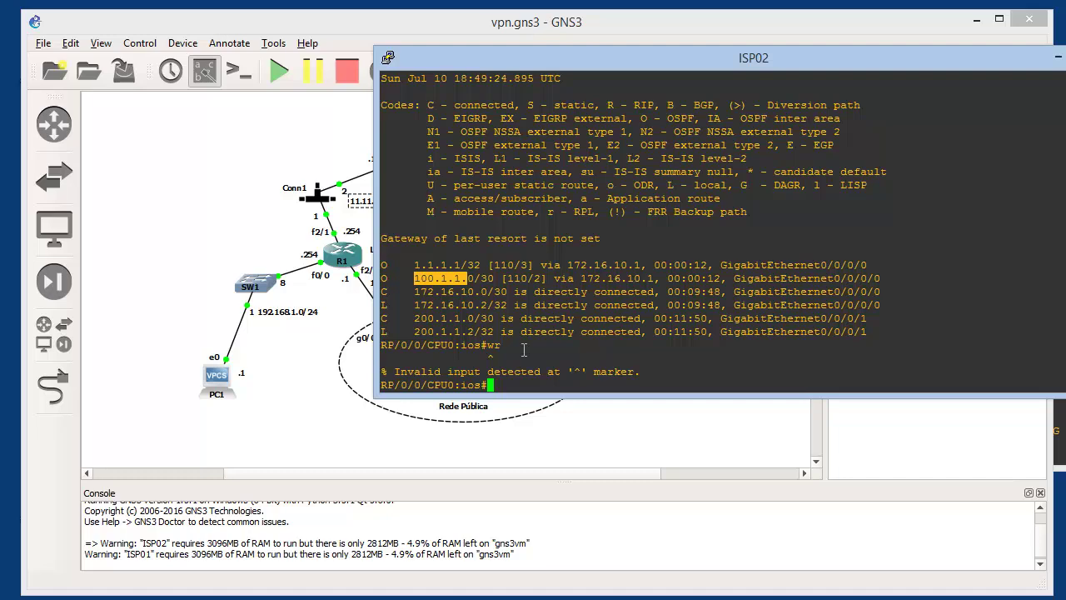
pyautogui.write('copy run start')
pyautogui.press('Return')
pyautogui.press('Return')
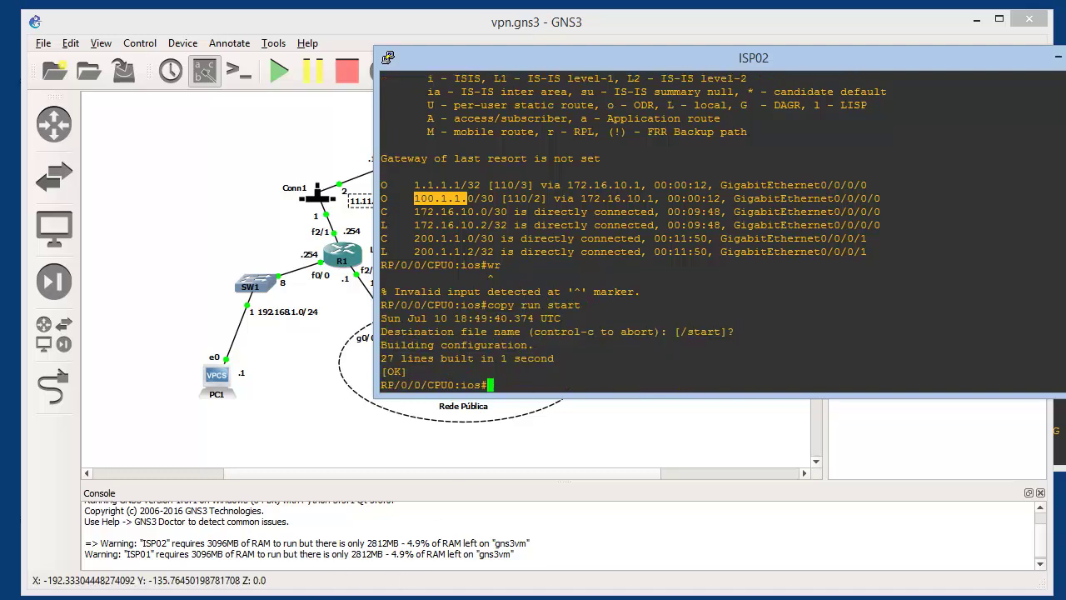
pyautogui.hotkey('alt', 'Tab')
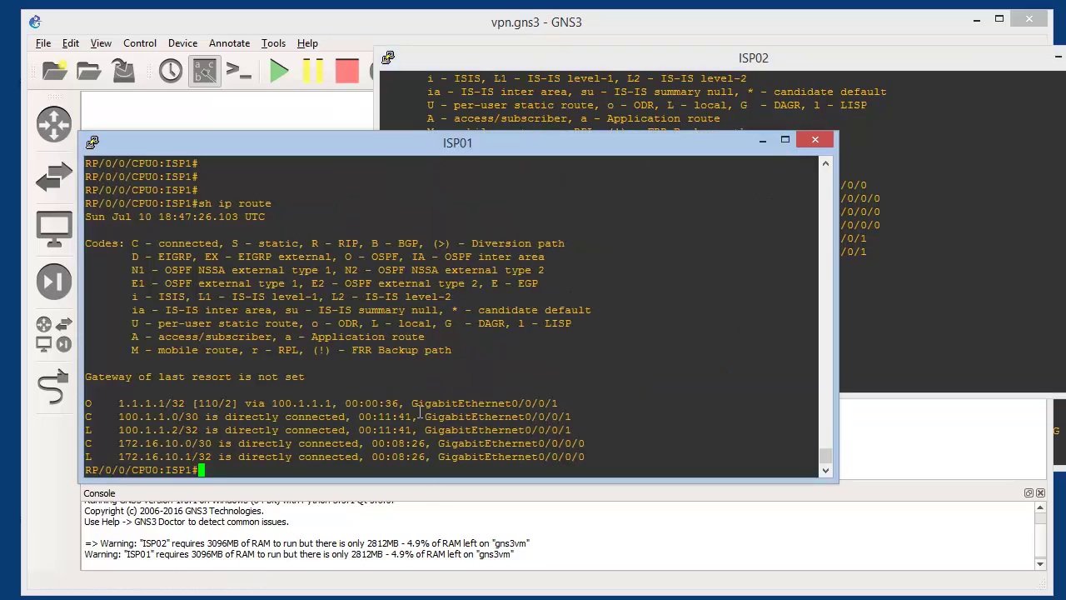
# Save ISP01's running config to startup and minimize both ISP console windows
pyautogui.write('copy run start')
pyautogui.press('Return')
pyautogui.press('Return')
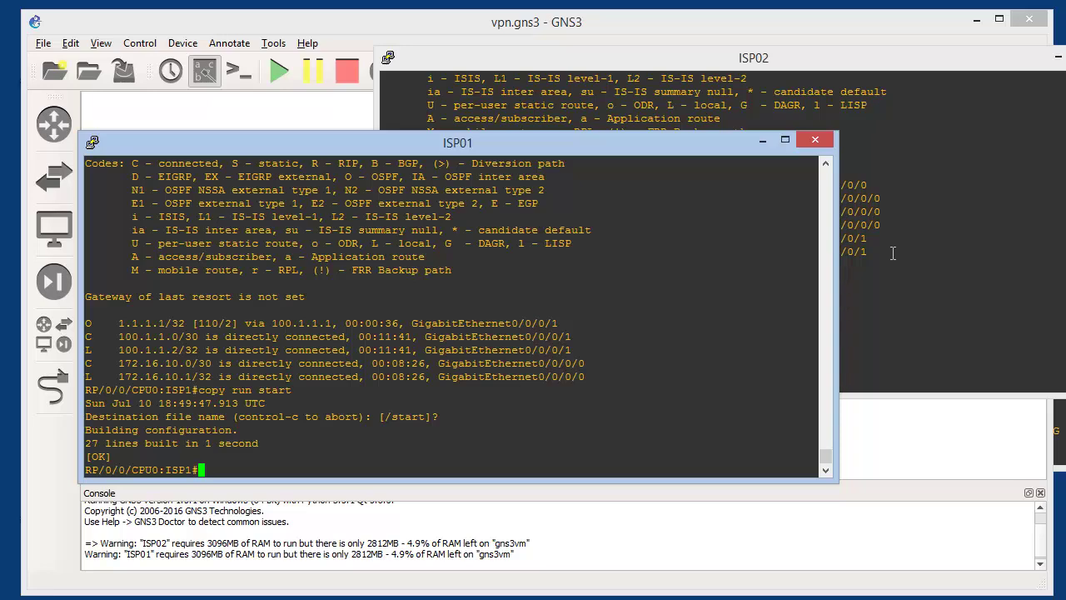
pyautogui.click(762, 141)
pyautogui.click(1056, 56)
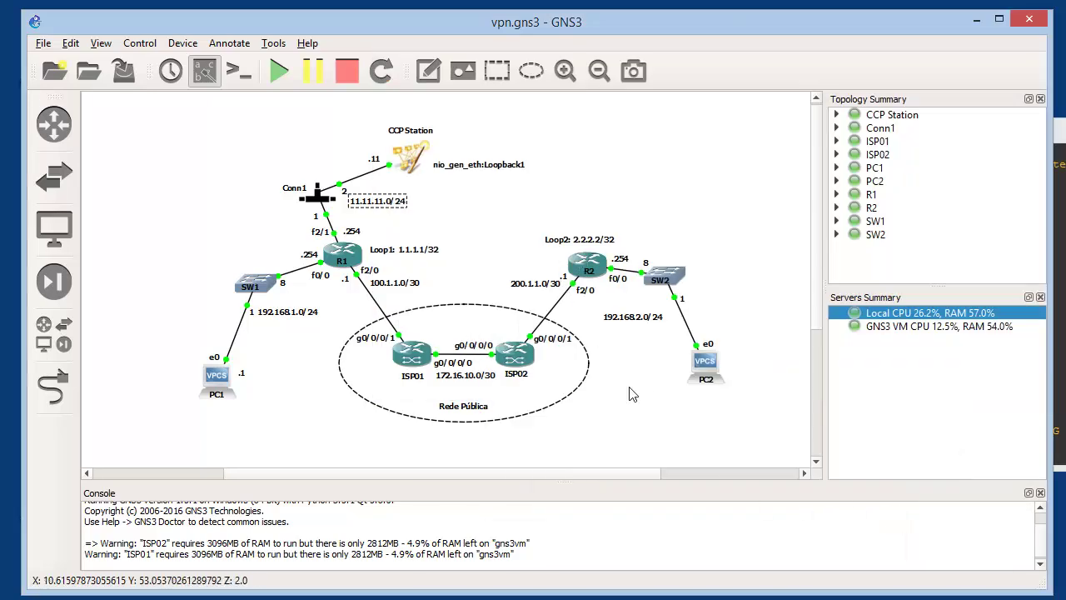
pyautogui.doubleClick(342, 254)
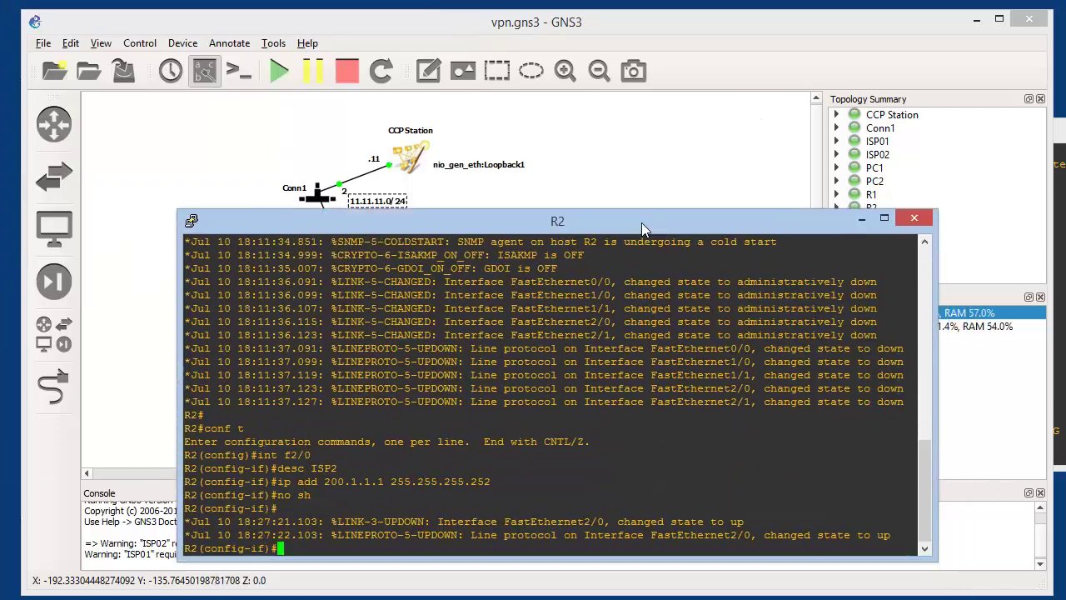
pyautogui.moveTo(641, 223); pyautogui.dragTo(632, 193)
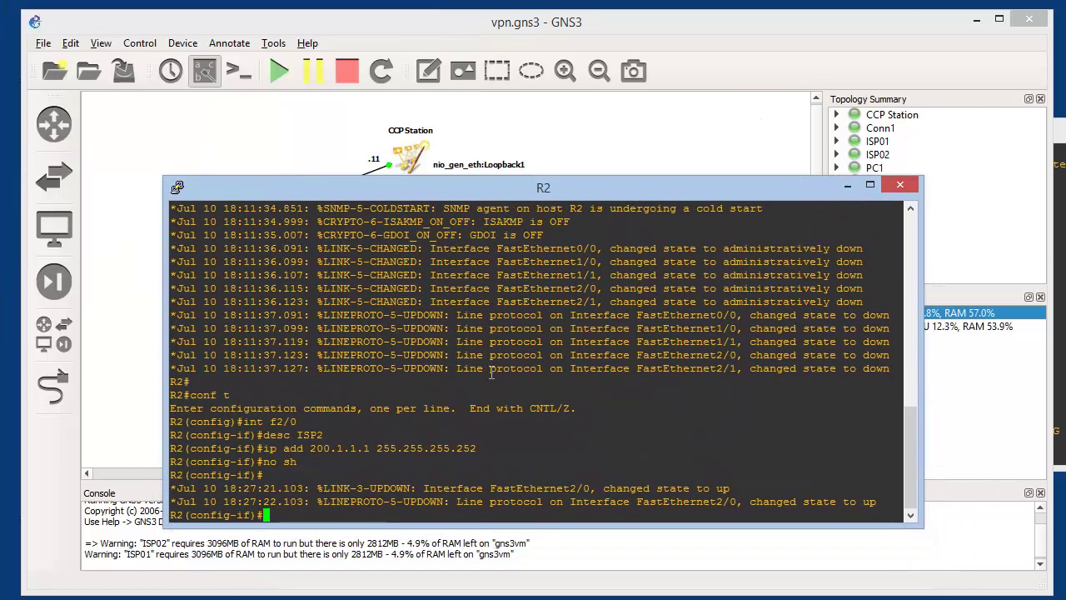
pyautogui.moveTo(243, 421); pyautogui.dragTo(300, 421)
pyautogui.click(508, 171)
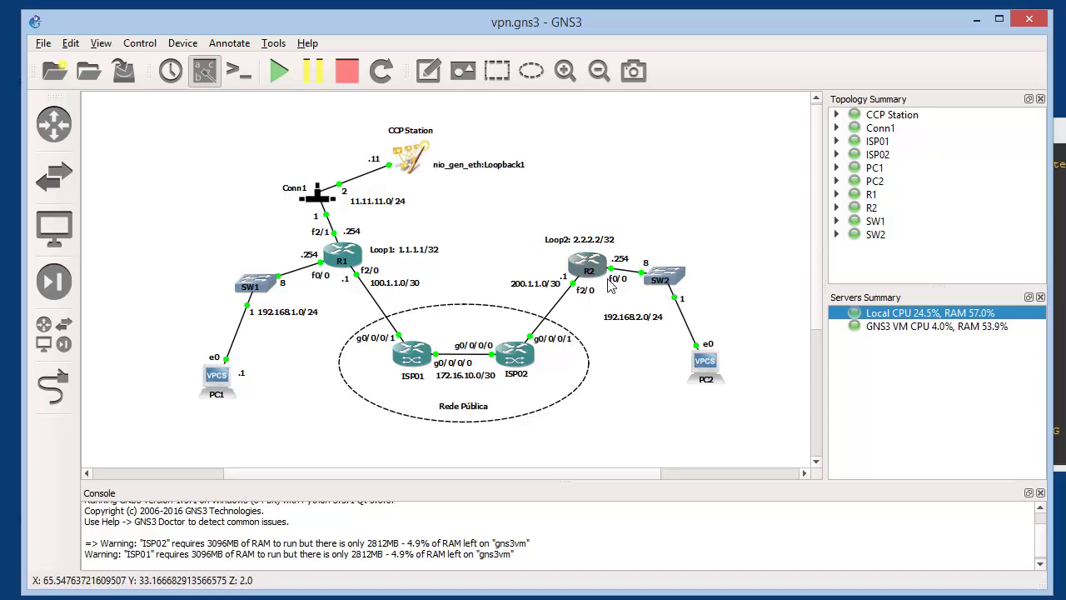
# Give R2's f0/0 address 192.168.2.254 255.255.255.0, description LAN2, and enable it
pyautogui.hotkey('alt', 'Tab')
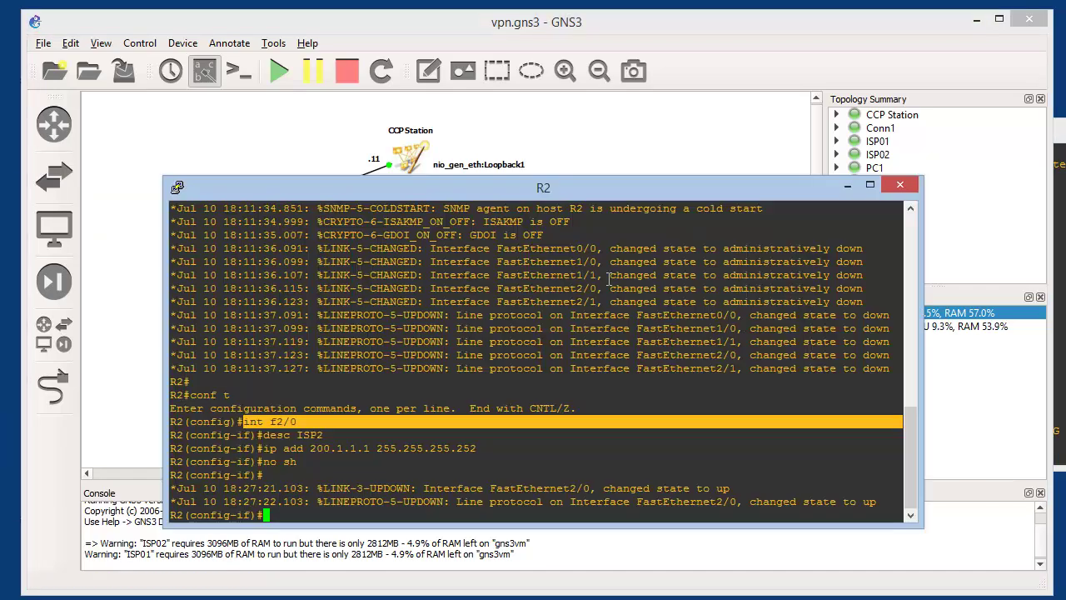
pyautogui.write('int f0/0')
pyautogui.press('Return')
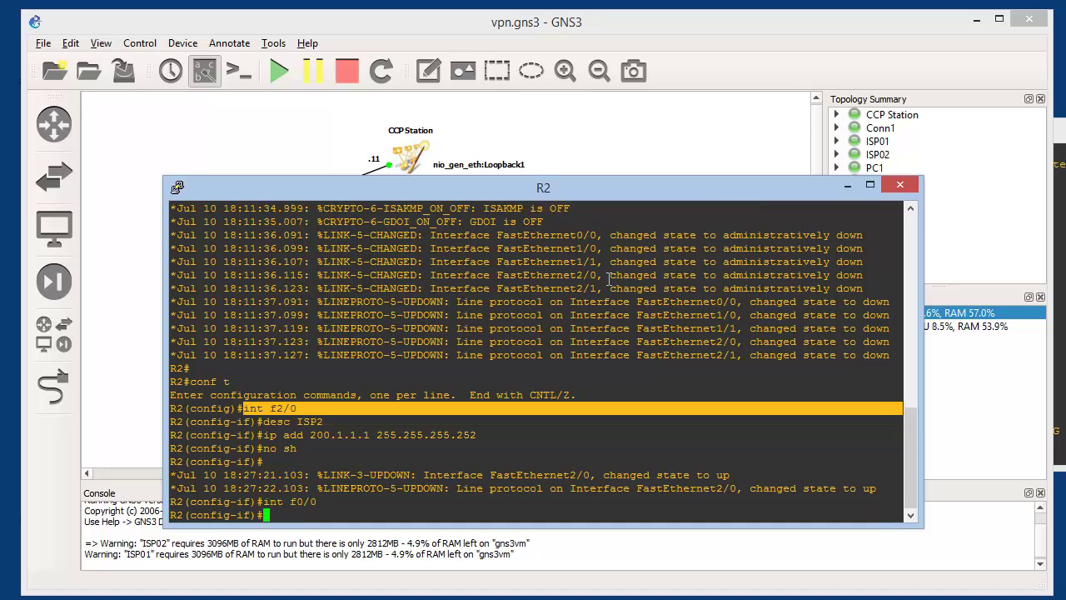
pyautogui.write('ip add 192.168.2.254 255.255.255.0')
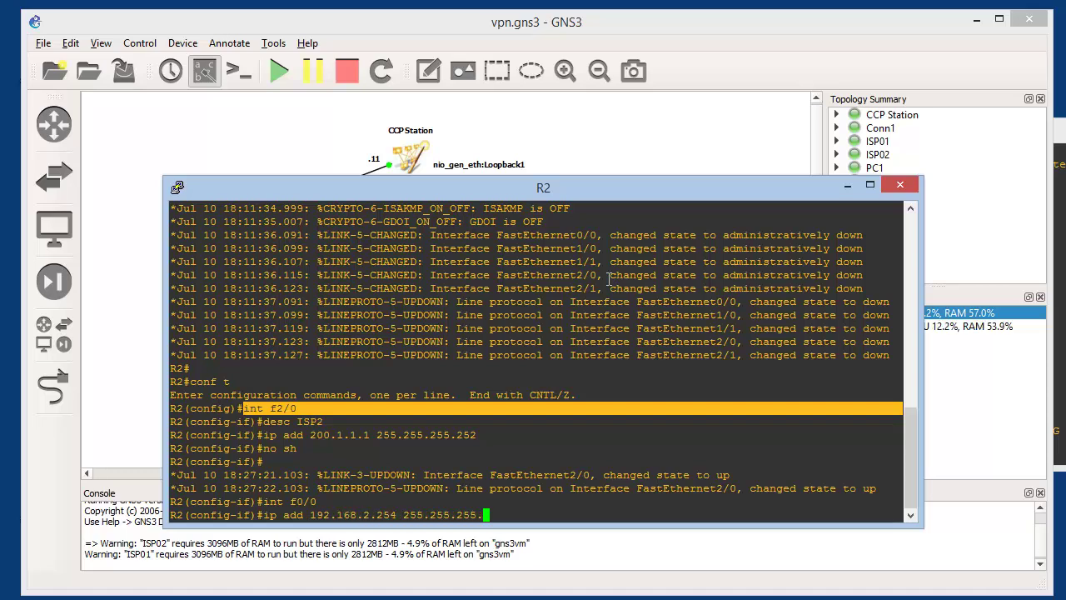
pyautogui.press('Return')
pyautogui.write('desc')
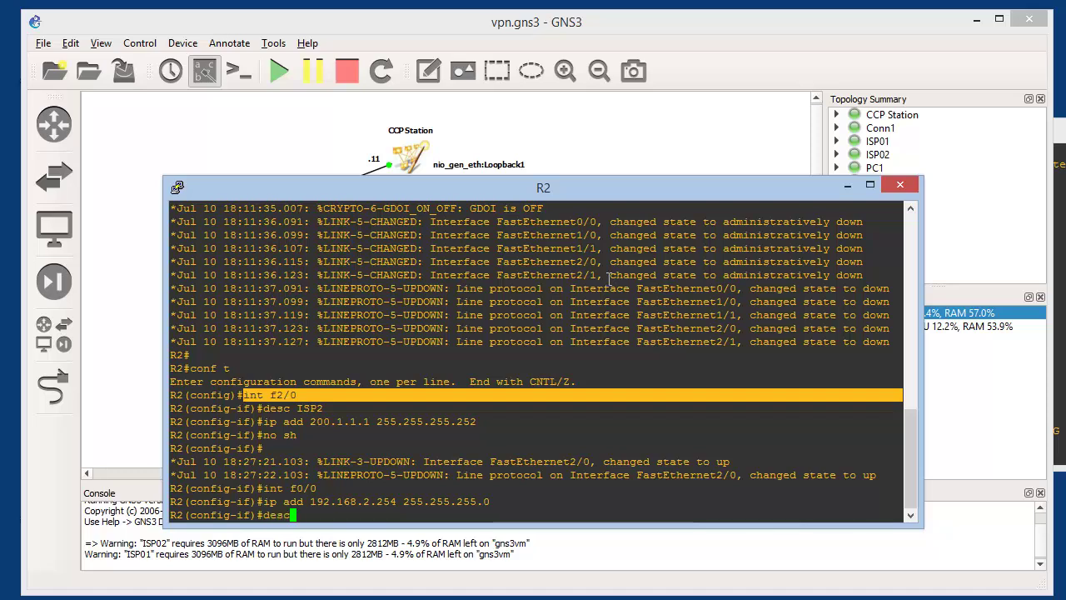
pyautogui.write(' LAN')
pyautogui.press('Return')
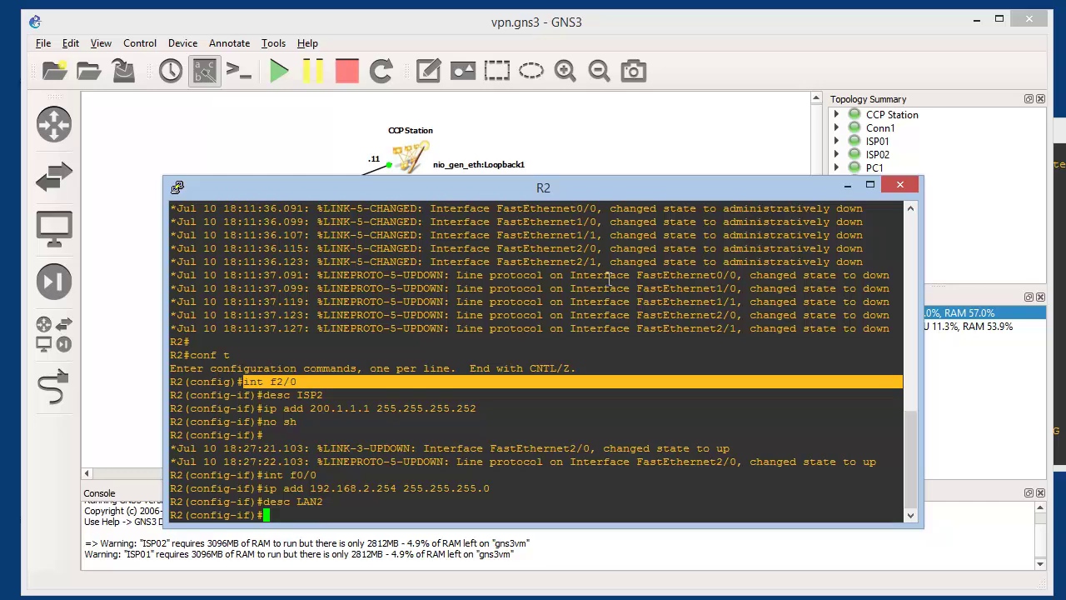
pyautogui.write('no sh')
pyautogui.press('Return')
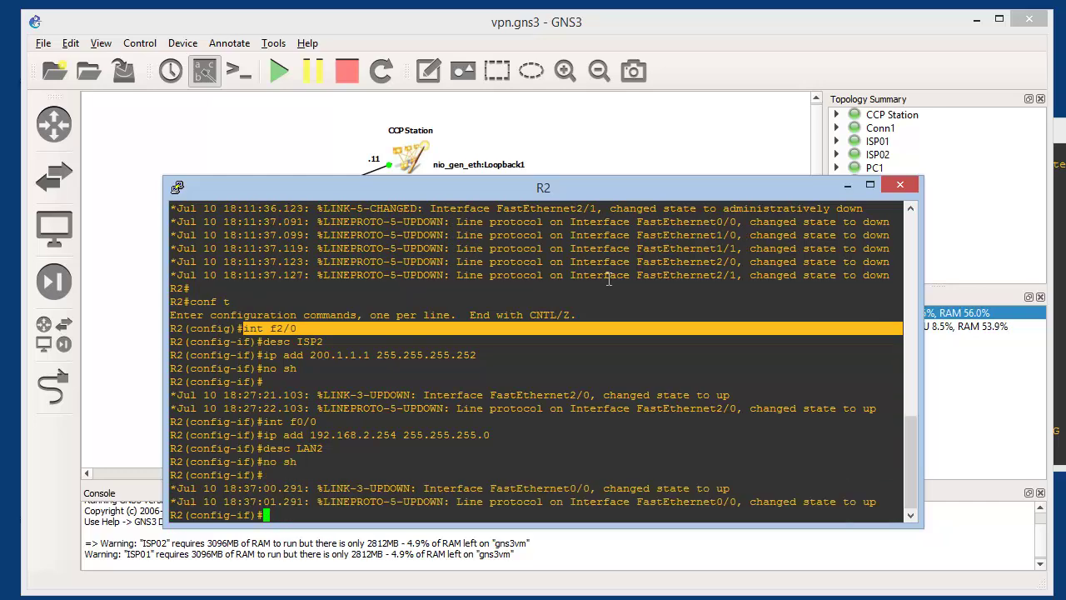
# Ping PC2 at 192.168.2.2 from R2 to confirm LAN connectivity
pyautogui.press('Return')
pyautogui.press('Return')
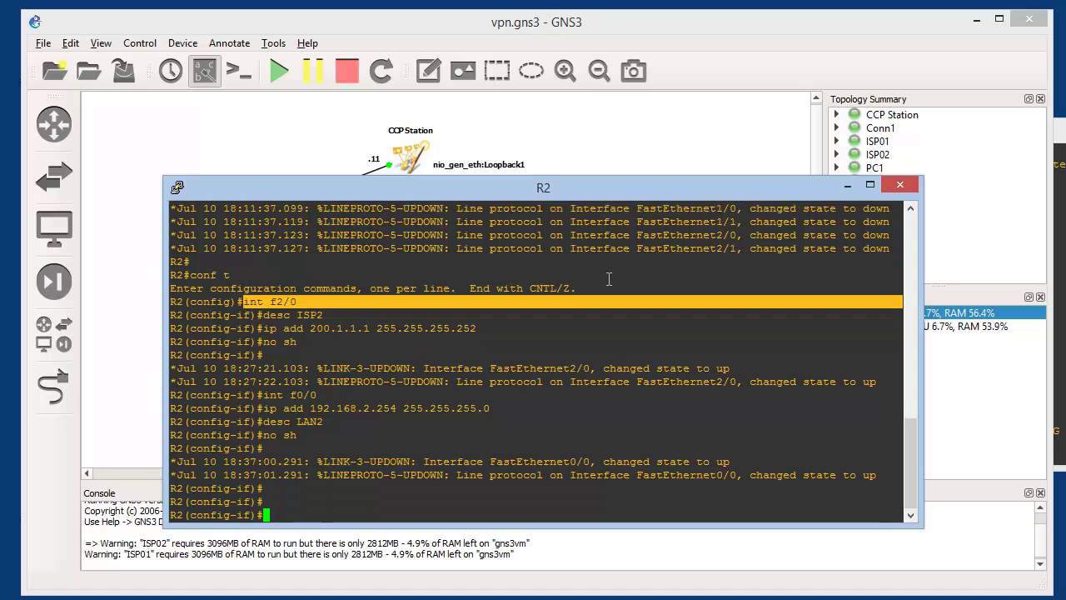
pyautogui.write('do ping ')
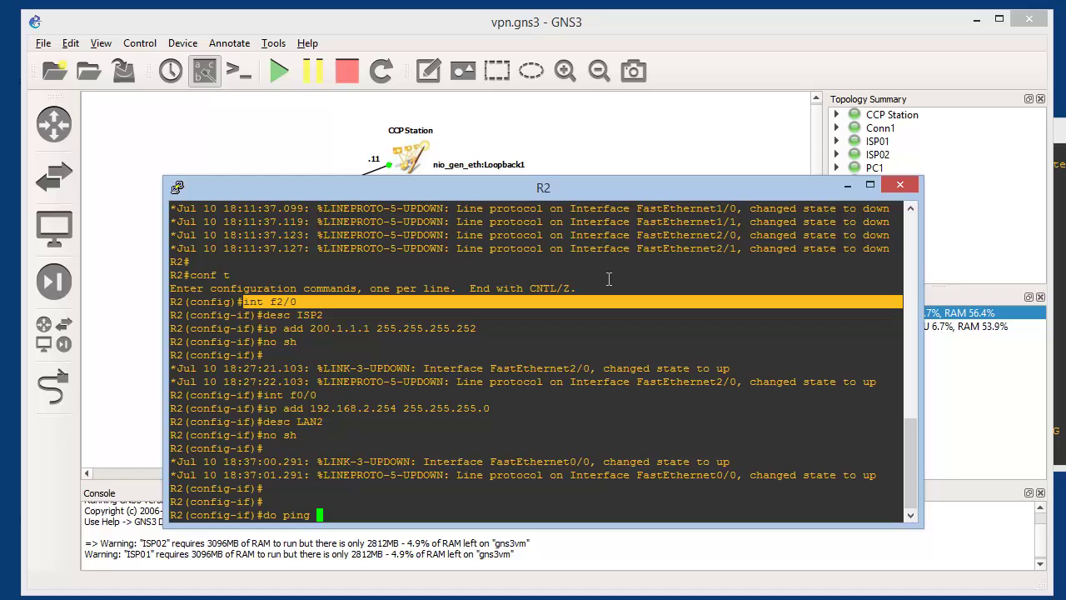
pyautogui.write('192.168.2.2')
pyautogui.press('Return')
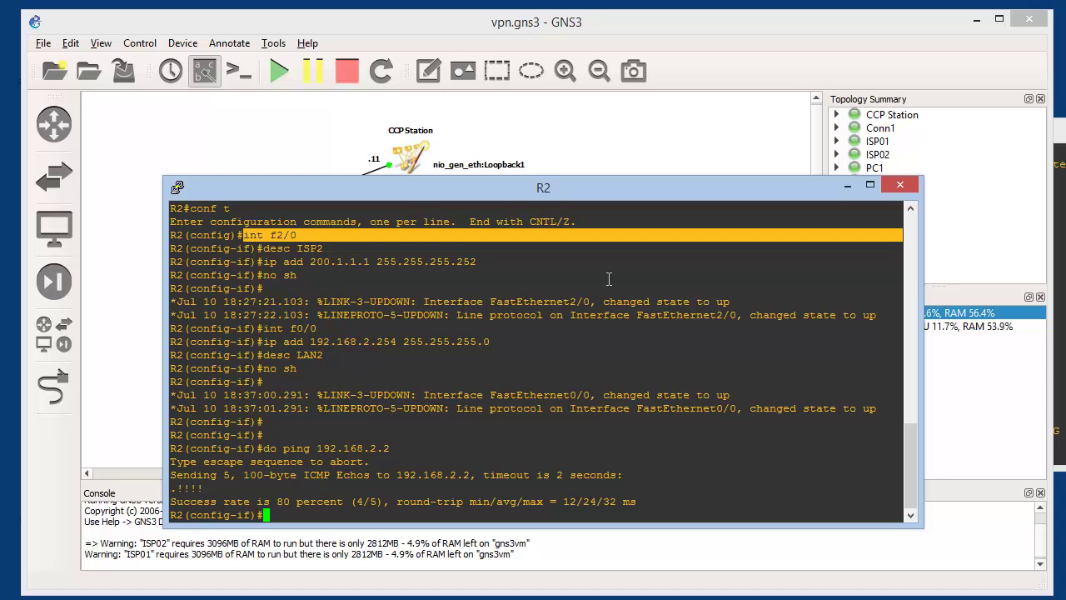
pyautogui.moveTo(599, 193)
pyautogui.mouseDown()
pyautogui.moveTo(586, 285)
pyautogui.moveTo(582, 188)
pyautogui.mouseUp()
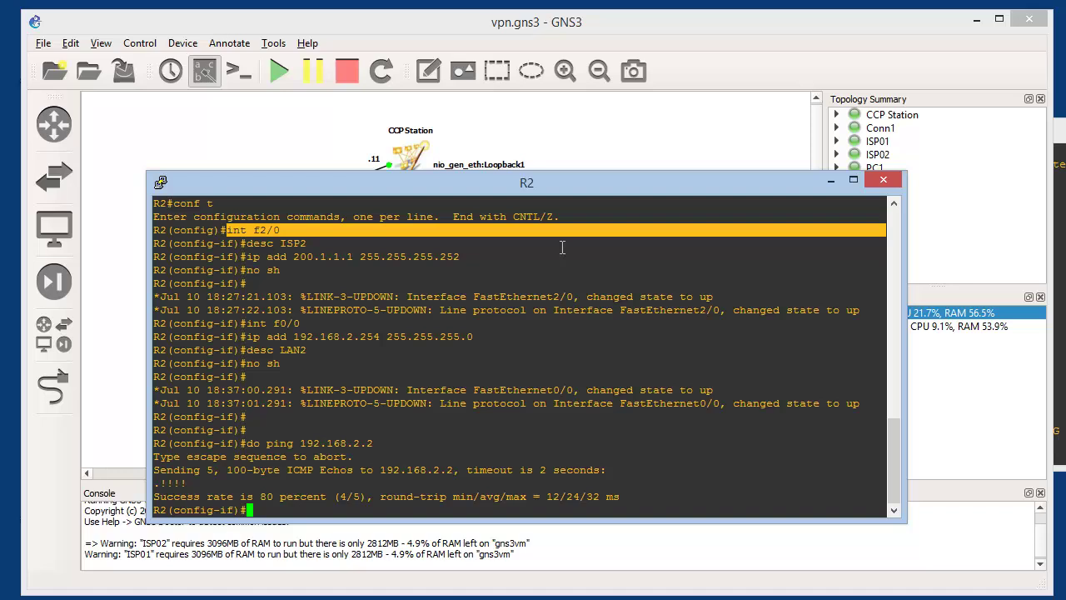
# Create R2's Loopback2 with address 2.2.2.2 255.255.255.255
pyautogui.write('int loop2')
pyautogui.press('Return')
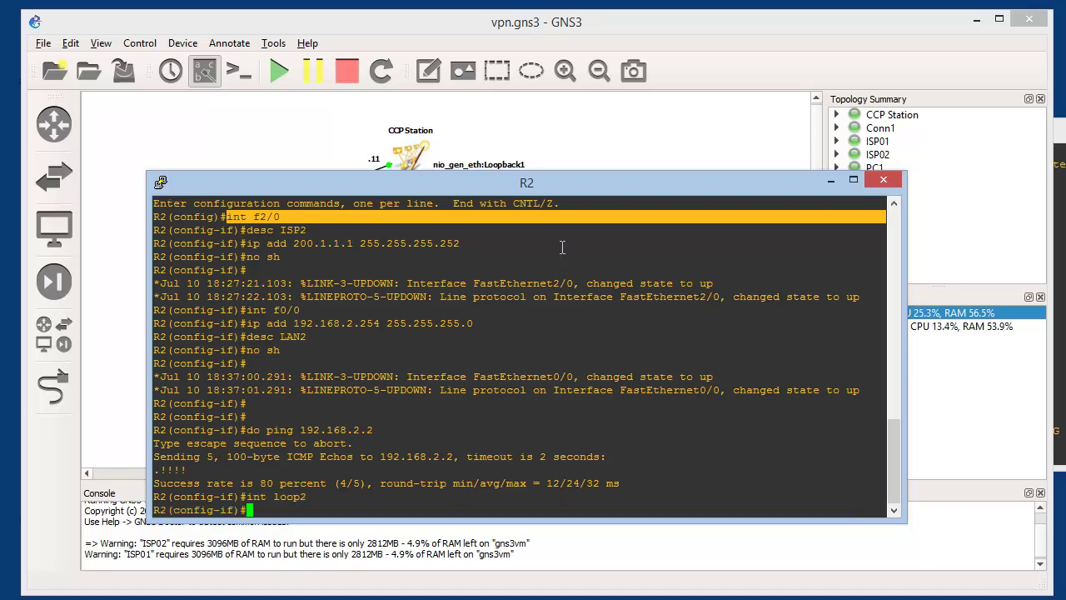
pyautogui.write('ip')
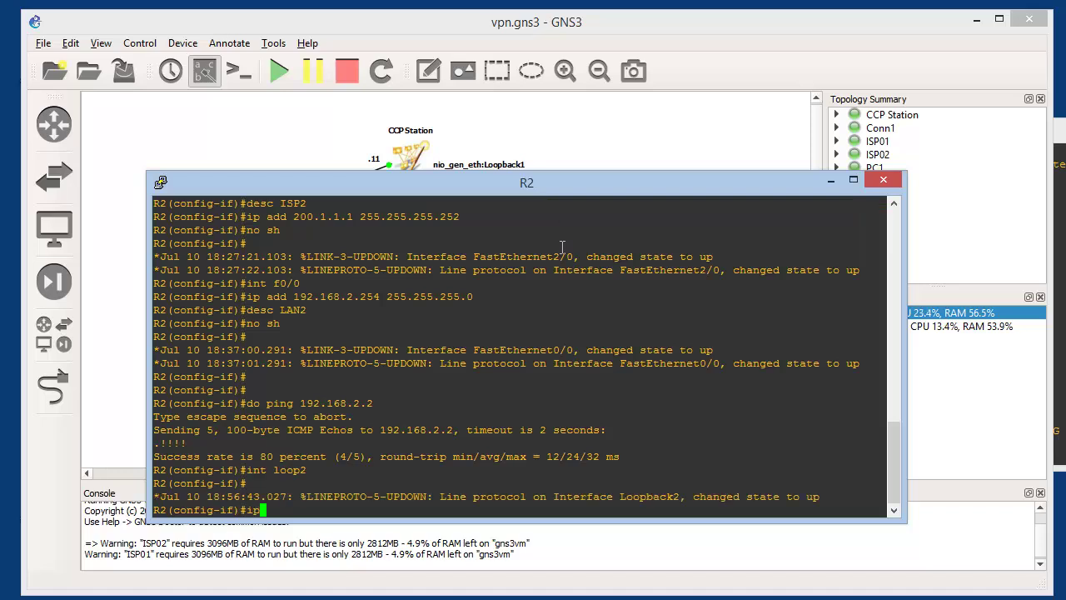
pyautogui.write(' add 2.2.2.2 2')
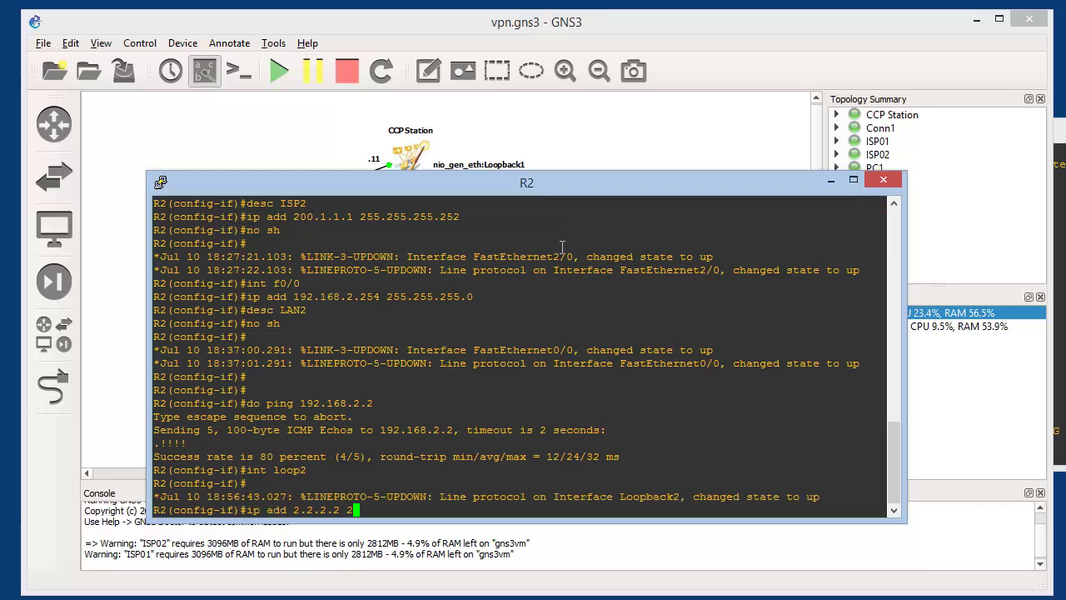
pyautogui.write('55.255.255.255')
pyautogui.press('Return')
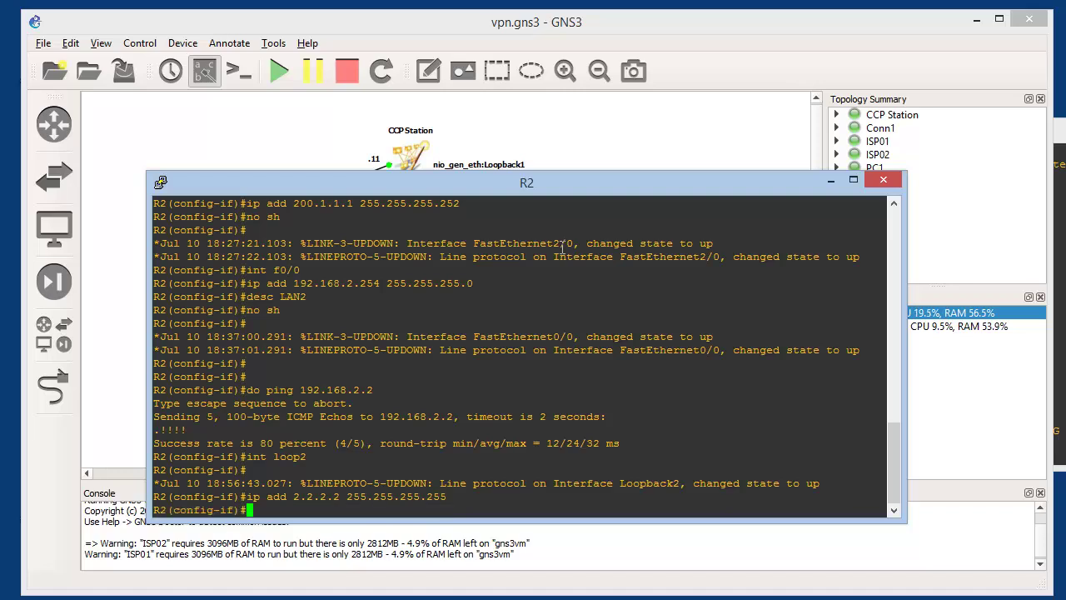
pyautogui.press('Return')
pyautogui.press('Return')
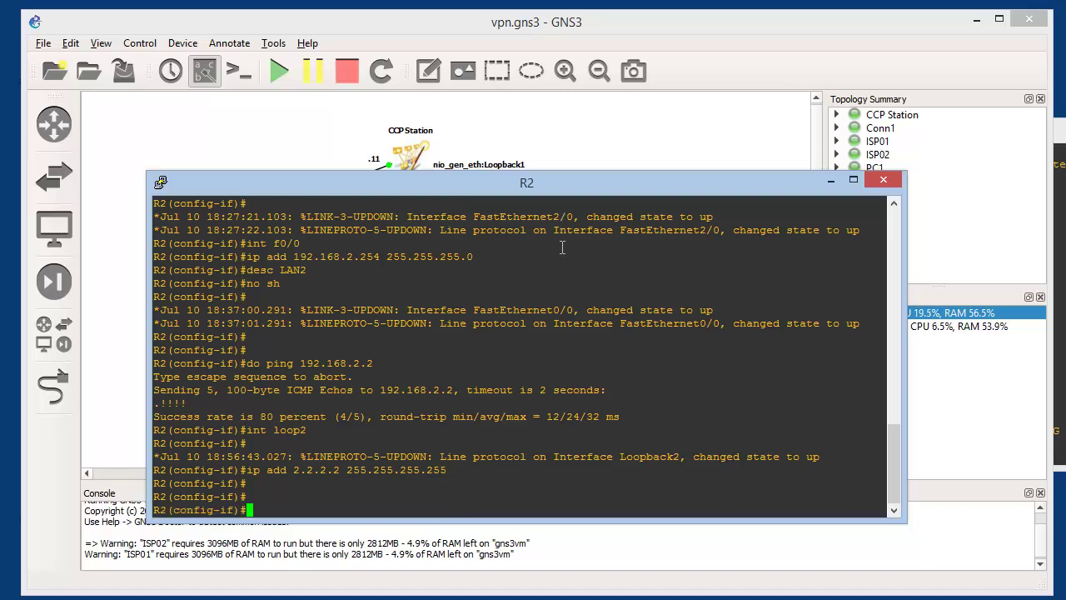
# Page through R2's running configuration with do sh run
pyautogui.write('router os')
pyautogui.press('BackSpace')
pyautogui.press('BackSpace')
pyautogui.press('BackSpace')
pyautogui.press('BackSpace')
pyautogui.press('BackSpace')
pyautogui.press('BackSpace')
pyautogui.press('BackSpace')
pyautogui.press('BackSpace')
pyautogui.press('BackSpace')
pyautogui.write('do sh run')
pyautogui.press('Return')
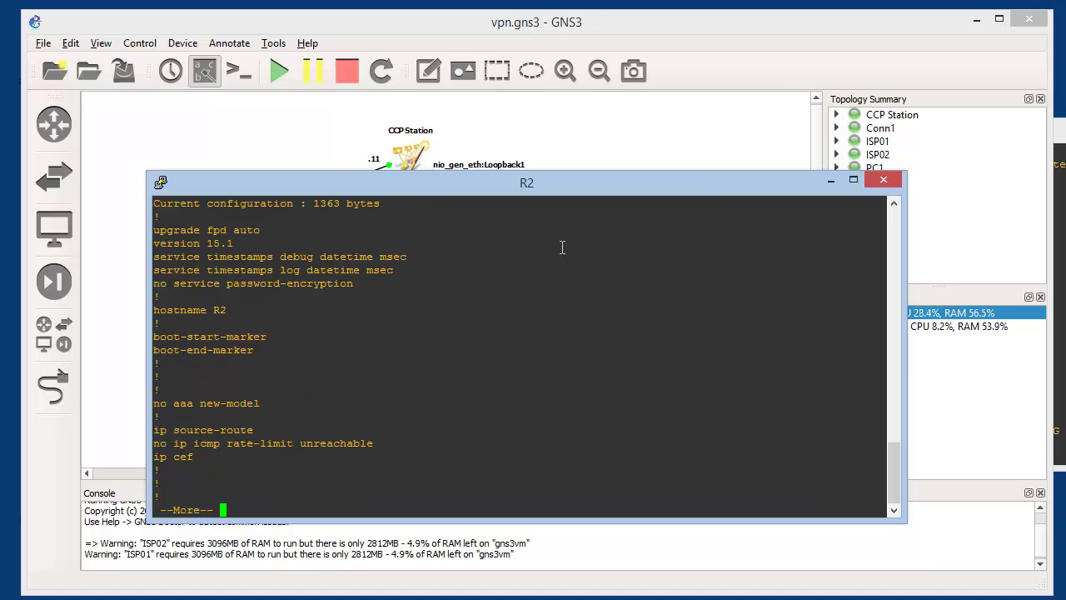
pyautogui.press('space')
pyautogui.press('space')
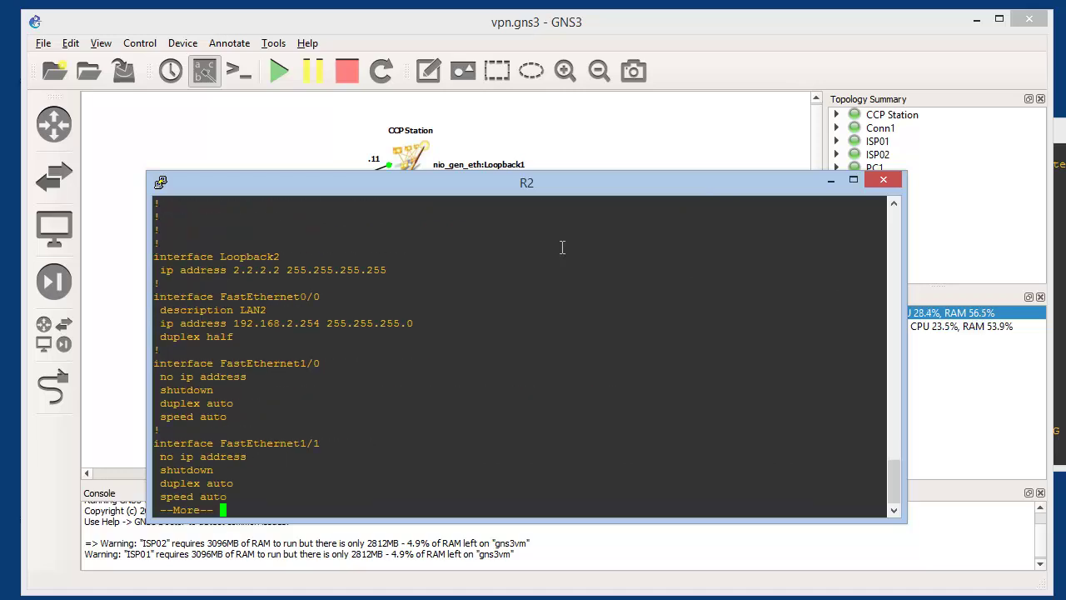
pyautogui.press('space')
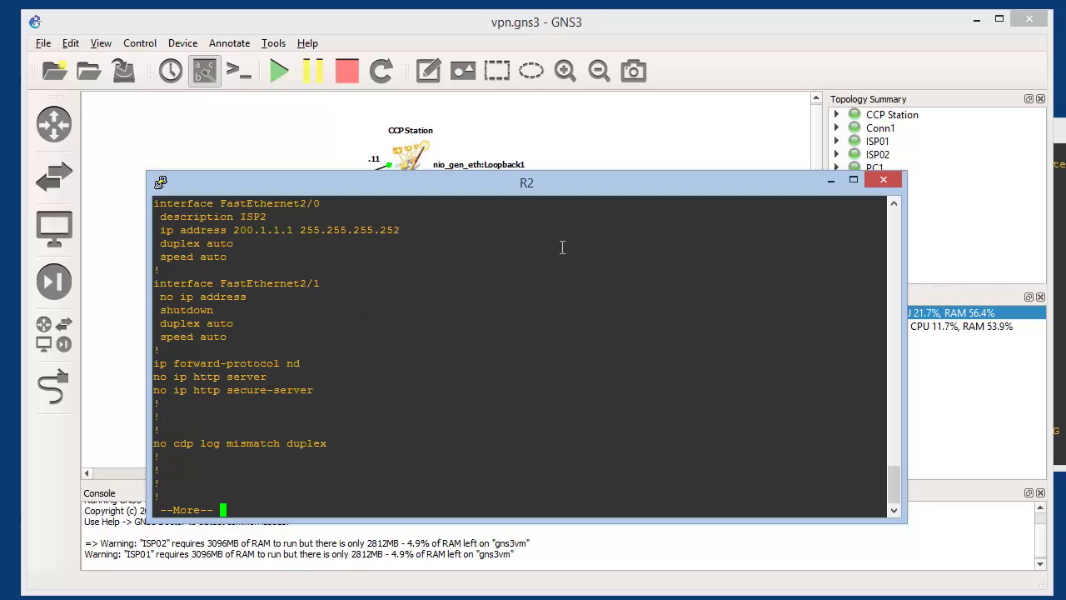
pyautogui.press('space')
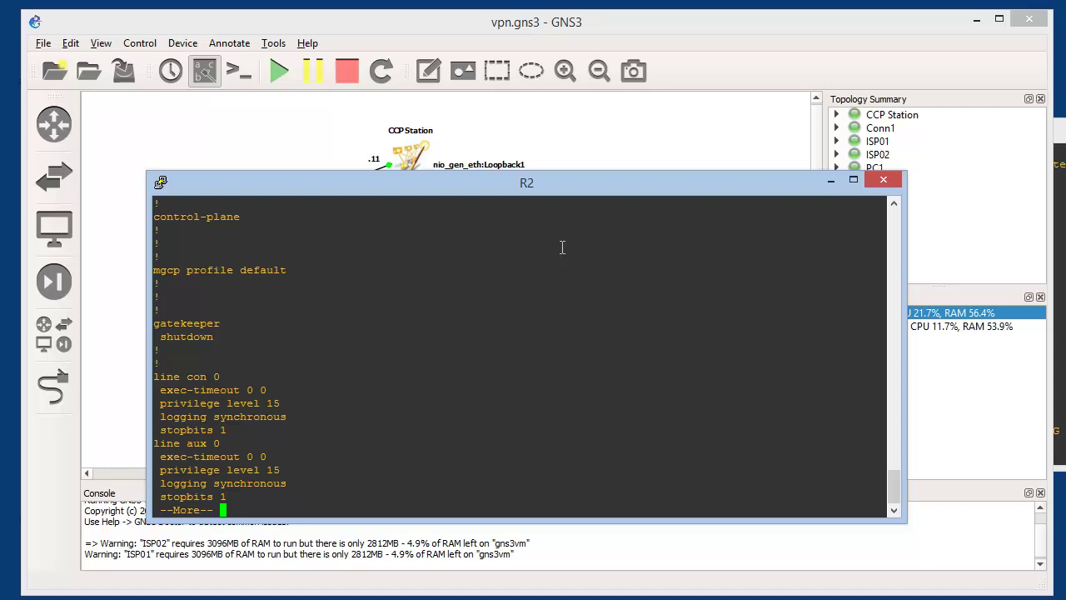
pyautogui.write('qroute')
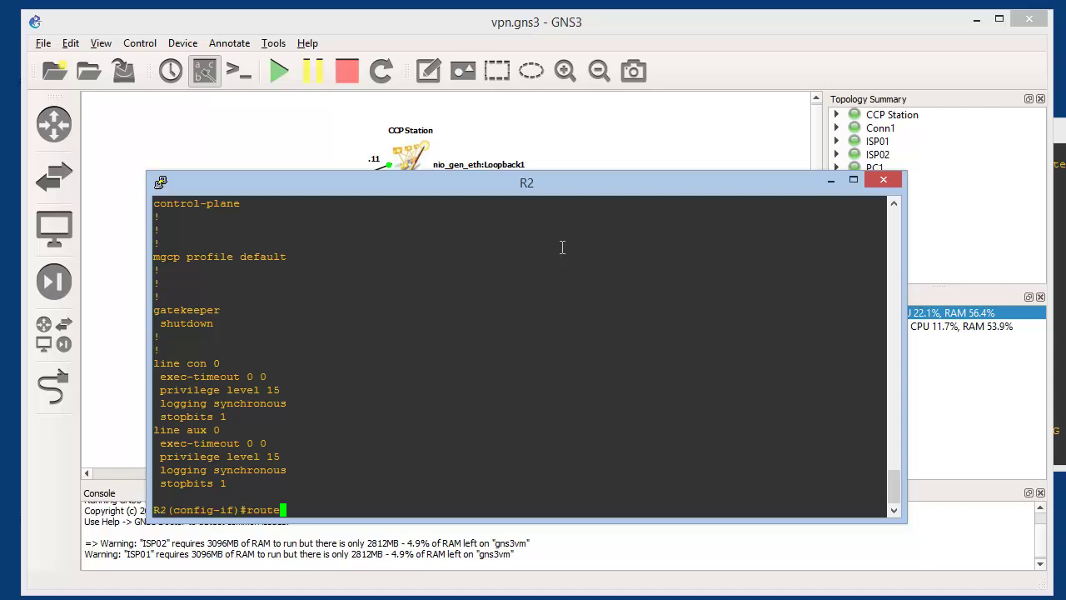
pyautogui.write('r ospf 1')
# Set R2's OSPF router-id to 0.0.0.2 and advertise 2.2.2.2 0.0.0.0 in area 0
pyautogui.press('Return')
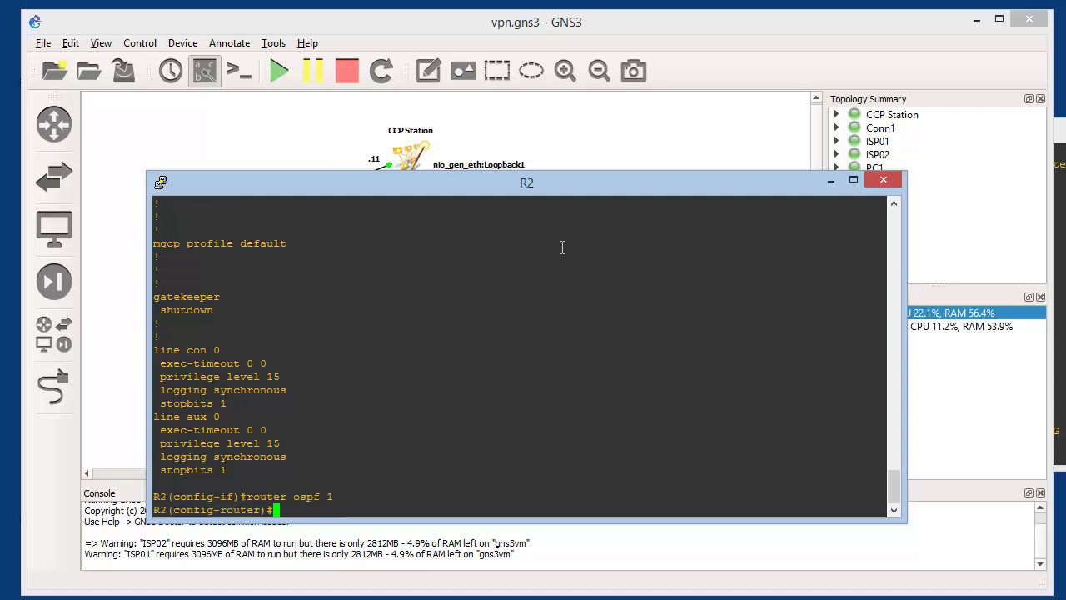
pyautogui.write('netw ')
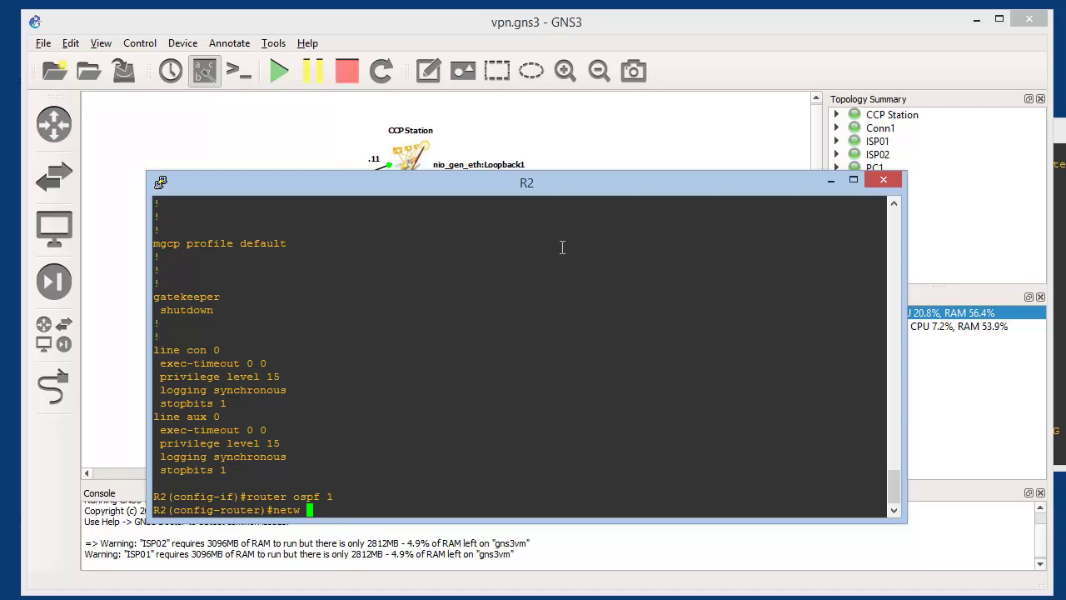
pyautogui.write('2.2.2.')
pyautogui.press('BackSpace')
pyautogui.press('BackSpace')
pyautogui.press('BackSpace')
pyautogui.press('BackSpace')
pyautogui.press('BackSpace')
pyautogui.press('BackSpace')
pyautogui.press('BackSpace')
pyautogui.press('BackSpace')
pyautogui.press('BackSpace')
pyautogui.press('BackSpace')
pyautogui.press('BackSpace')
pyautogui.write('router')
pyautogui.press('BackSpace')
pyautogui.write('-')
pyautogui.press('Tab')
pyautogui.write('0.0.0.2')
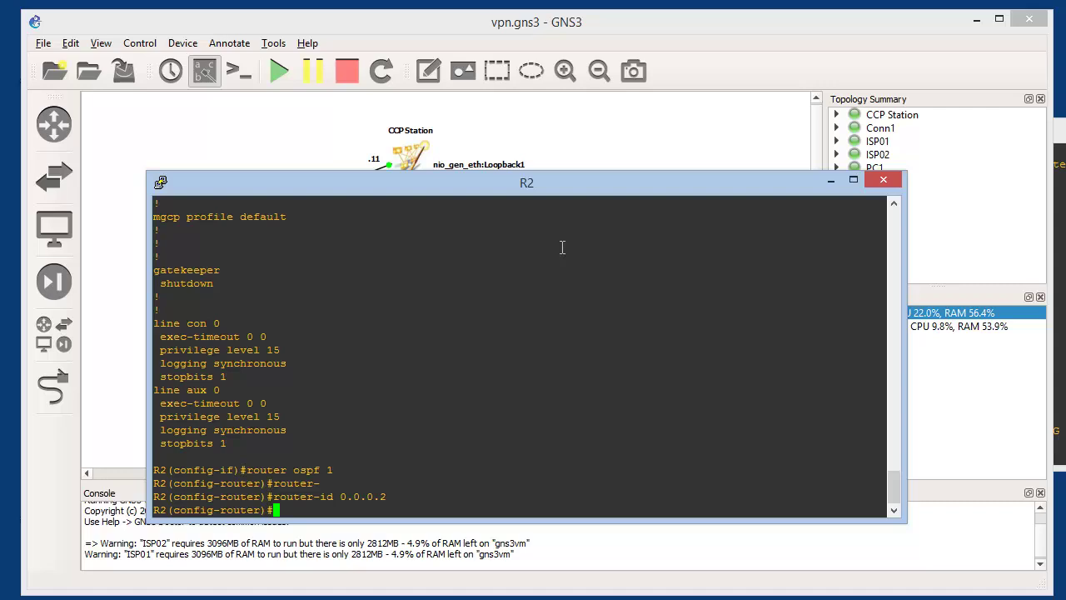
pyautogui.write('netw 2.2.2.2')
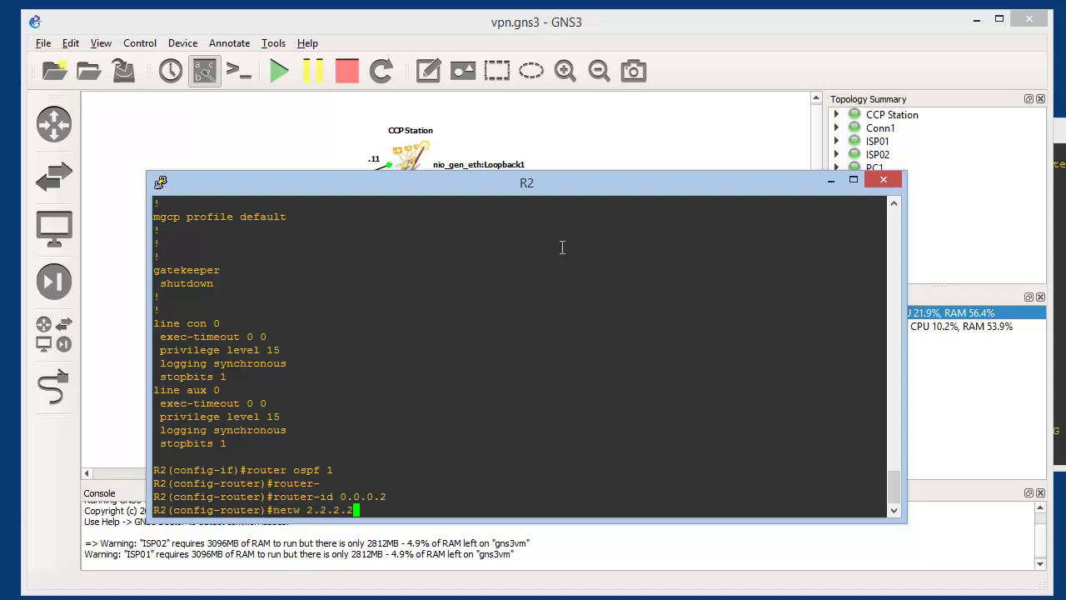
pyautogui.write(' 0.0.0.0 area 0')
pyautogui.press('Return')
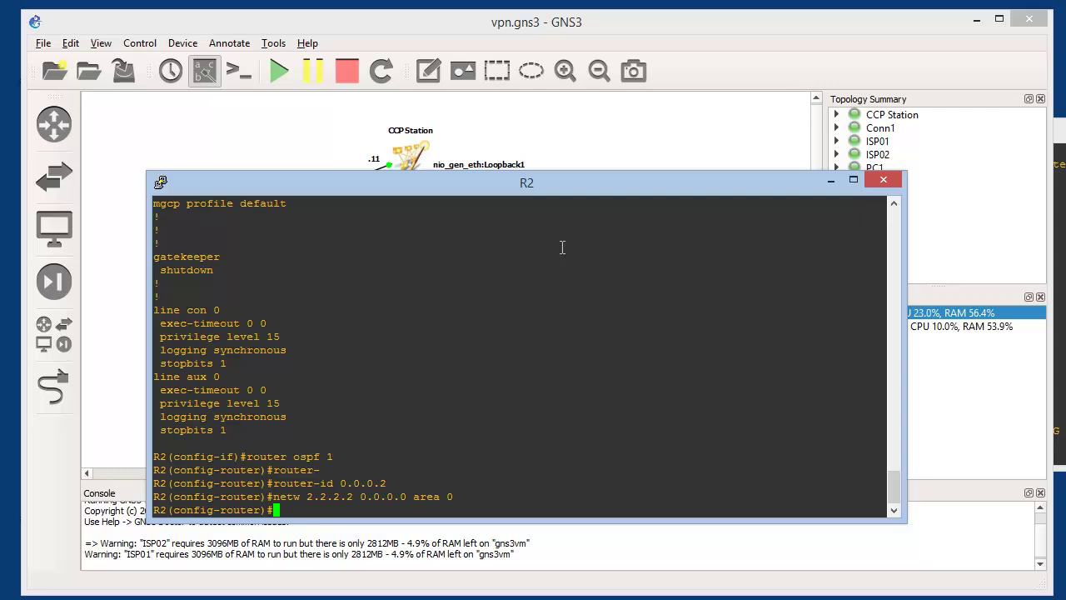
# Check the topology, then advertise 200.1.1.0 0.0.0.3 in area 0 and exit configuration
pyautogui.hotkey('alt', 'Tab')
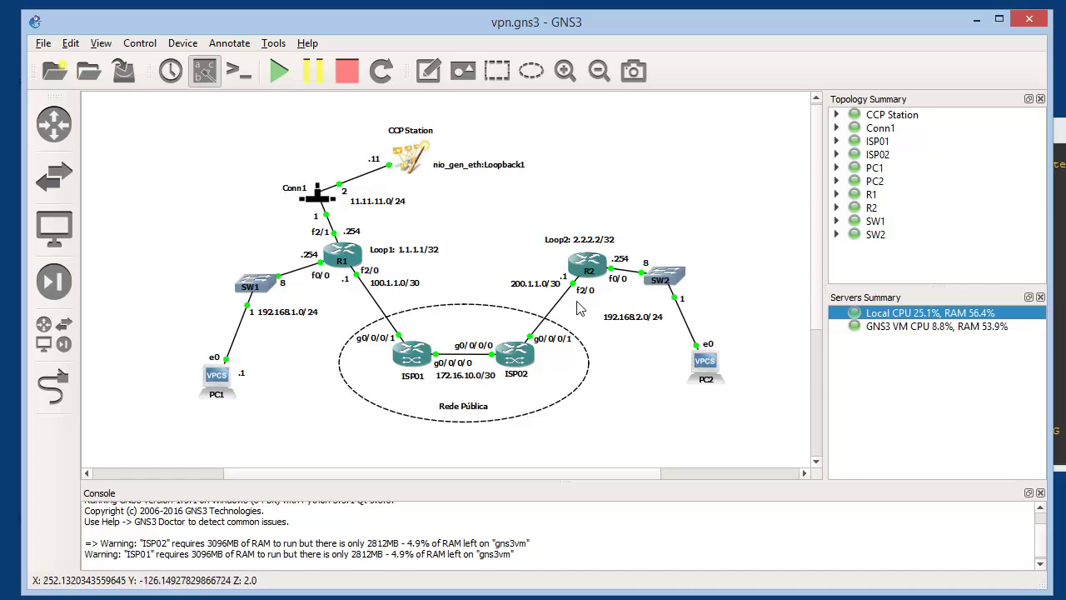
pyautogui.moveTo(340, 273)
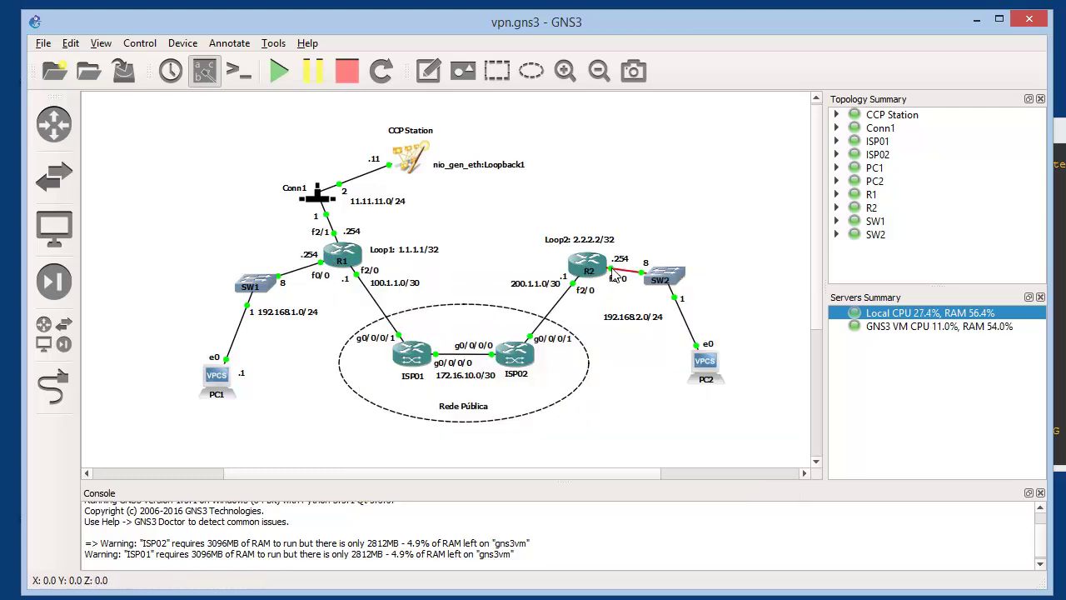
pyautogui.hotkey('alt', 'Tab')
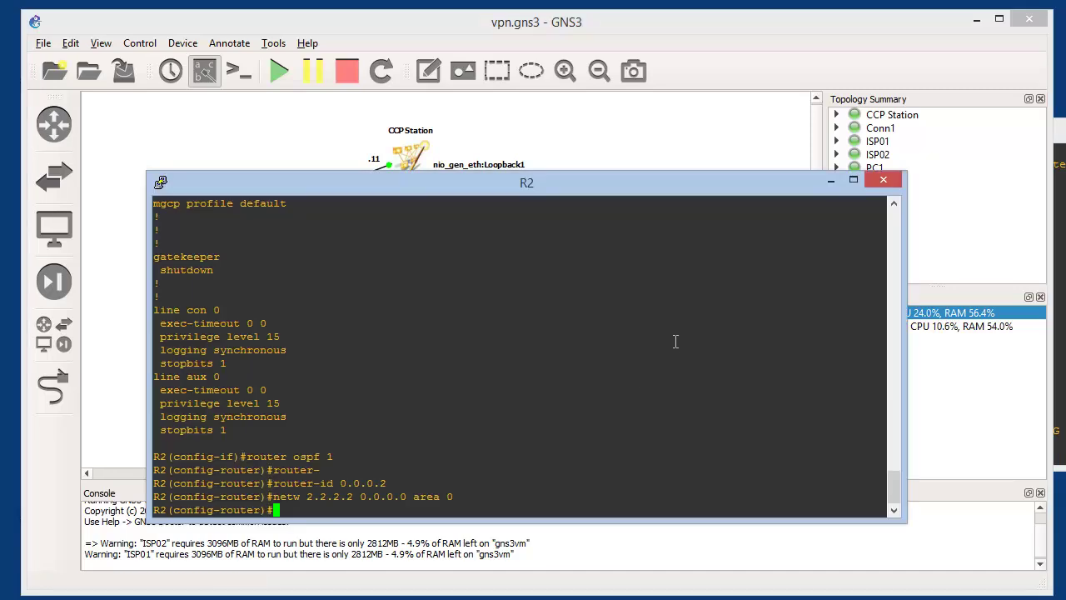
pyautogui.write('netw 200.1.1.0 0.0.0.244')
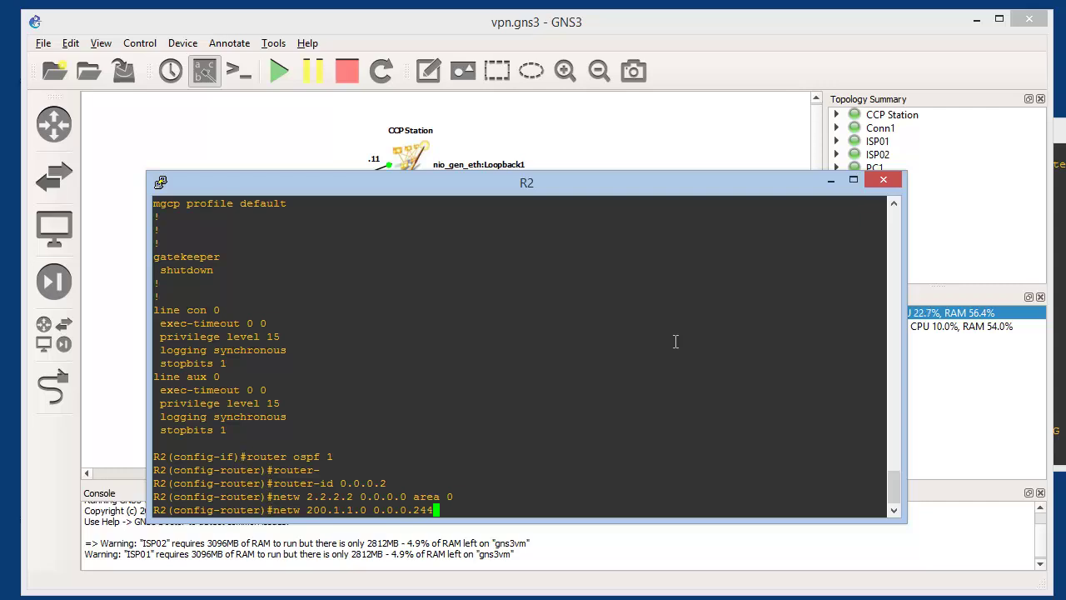
pyautogui.press('BackSpace')
pyautogui.press('BackSpace')
pyautogui.press('BackSpace')
pyautogui.write('3')
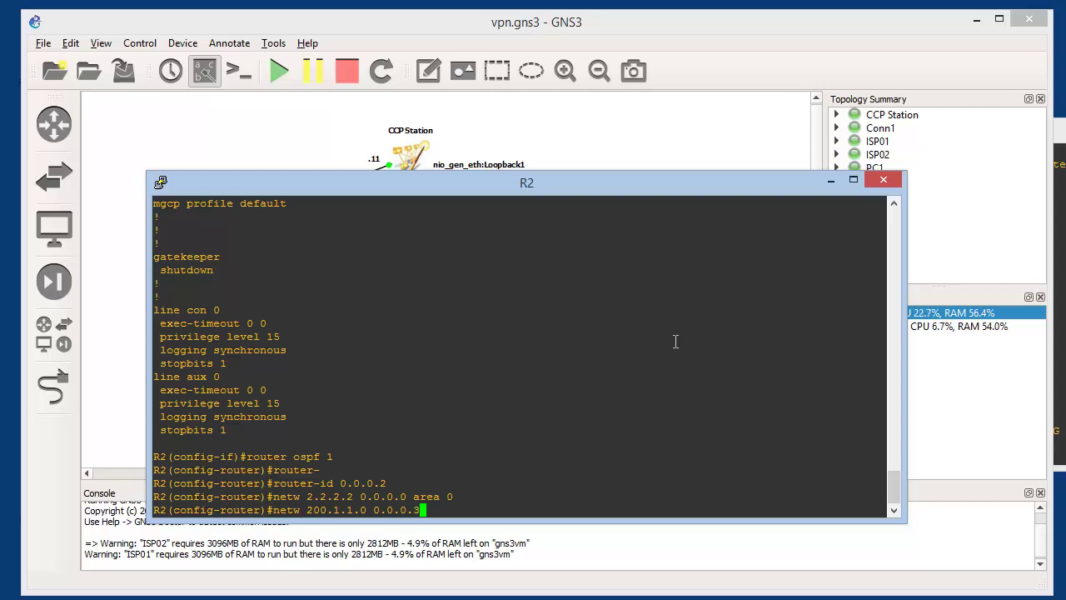
pyautogui.write(' area 0')
pyautogui.press('Return')
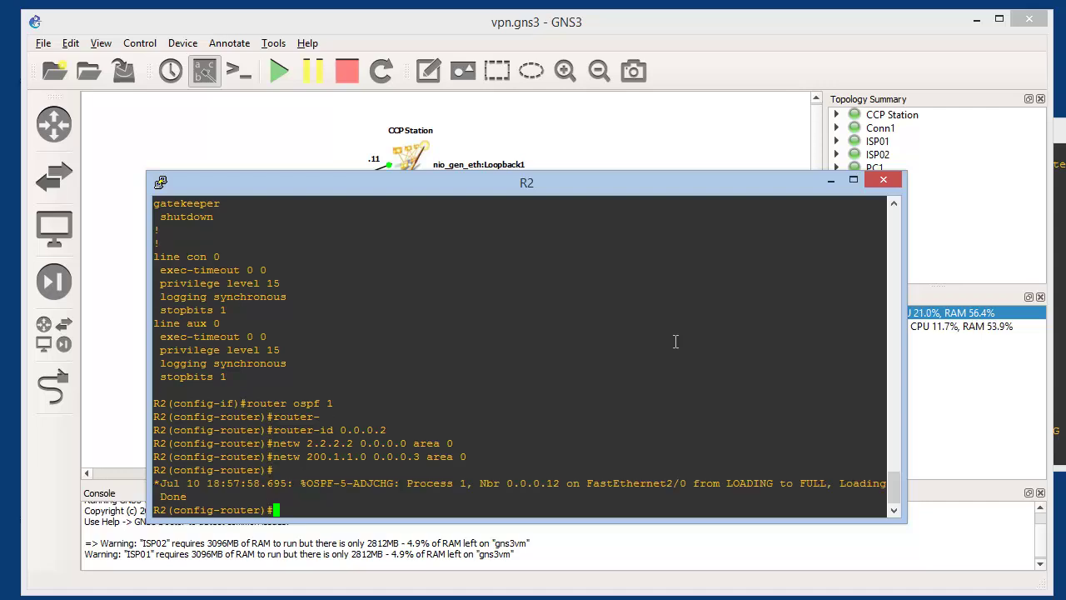
pyautogui.hotkey('ctrl', 'z')
# Save R2's configuration with wr, confirming the overwrite
pyautogui.write('wr')
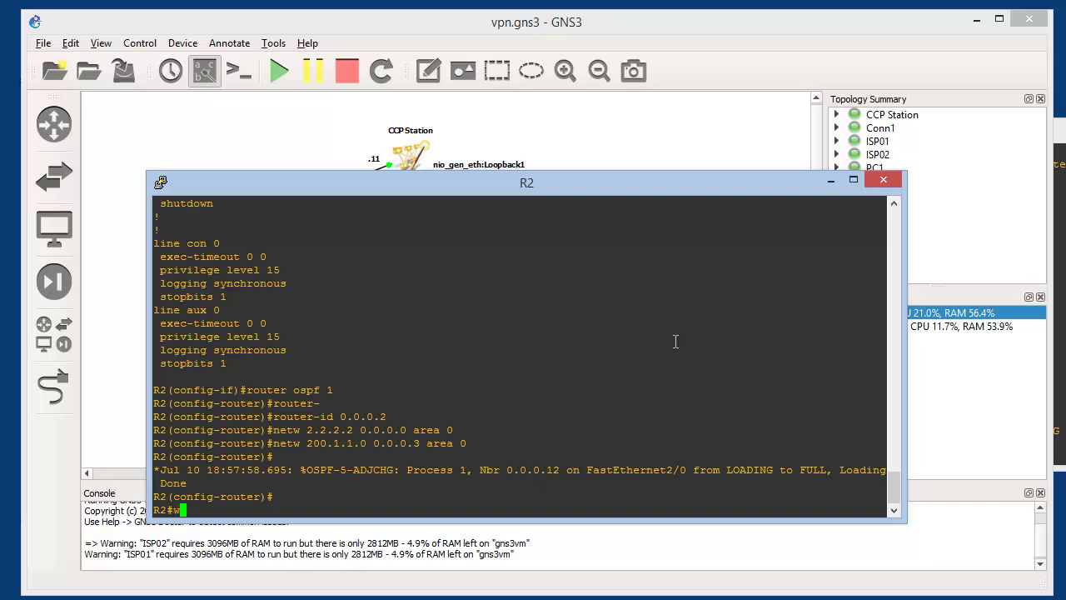
pyautogui.press('Return')
pyautogui.press('Return')
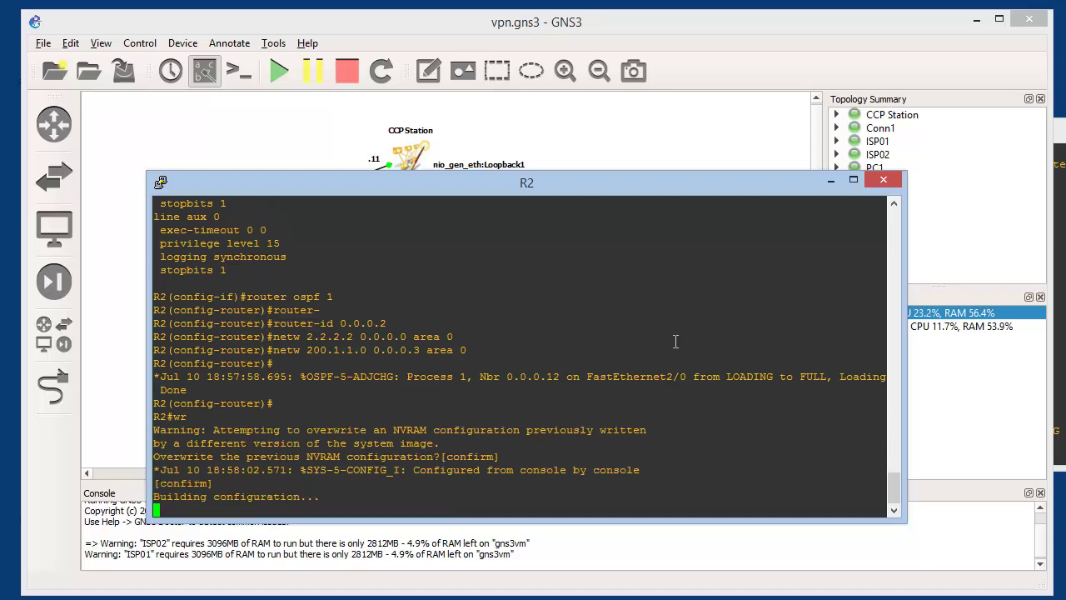
pyautogui.press('Return')
pyautogui.press('Return')
pyautogui.press('Return')
# Verify R2's OSPF route to 1.1.1.1 in the routing table and ping 1.1.1.1 successfully
pyautogui.write('sh ip ')
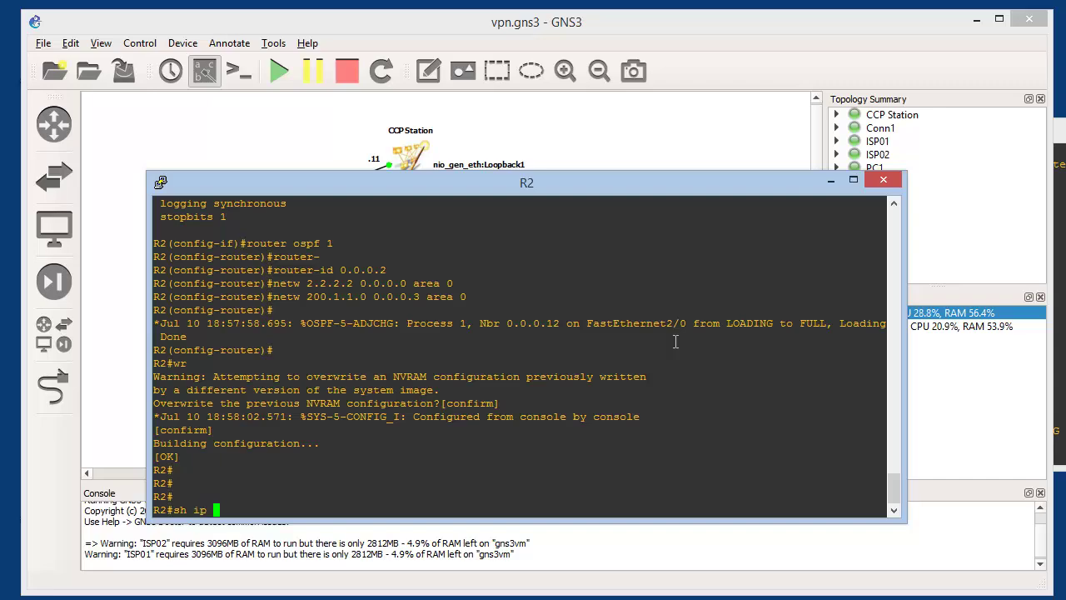
pyautogui.write('route')
pyautogui.press('Return')
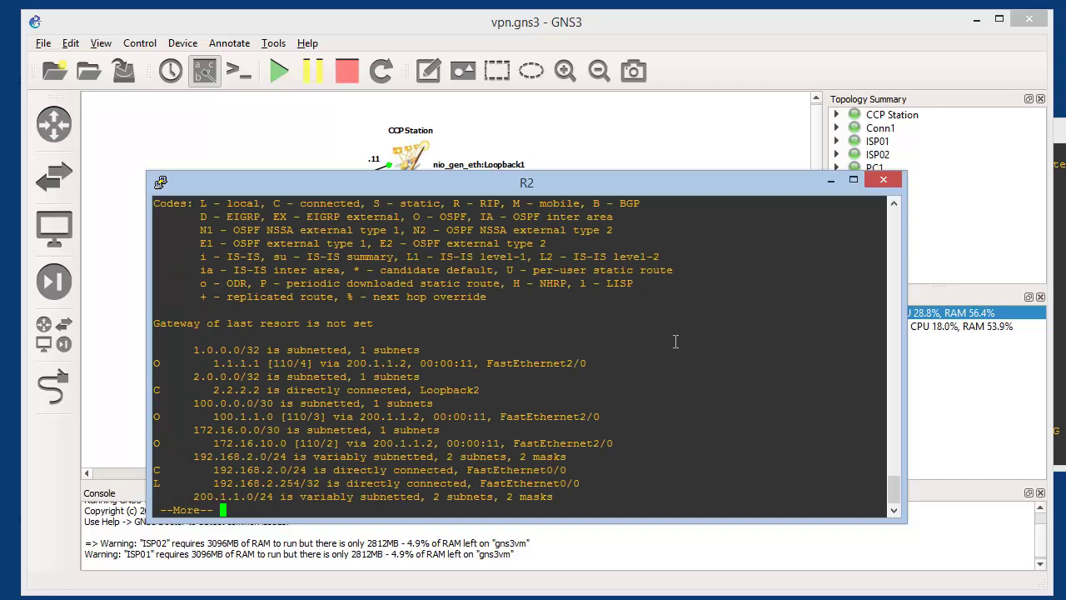
pyautogui.press('space')
pyautogui.press('Return')
pyautogui.press('Return')
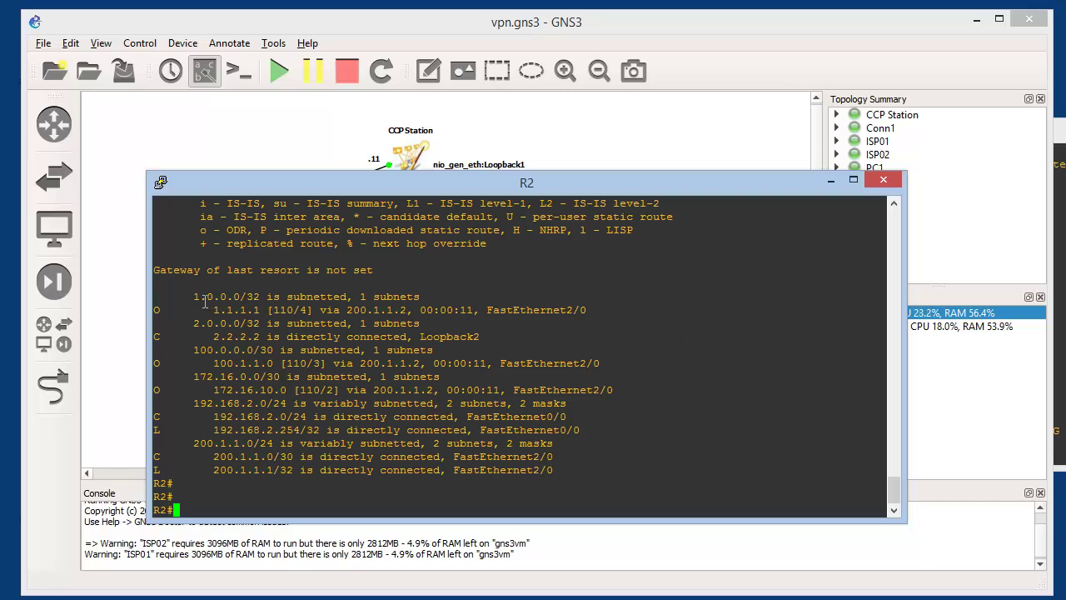
pyautogui.moveTo(214, 310); pyautogui.dragTo(266, 310)
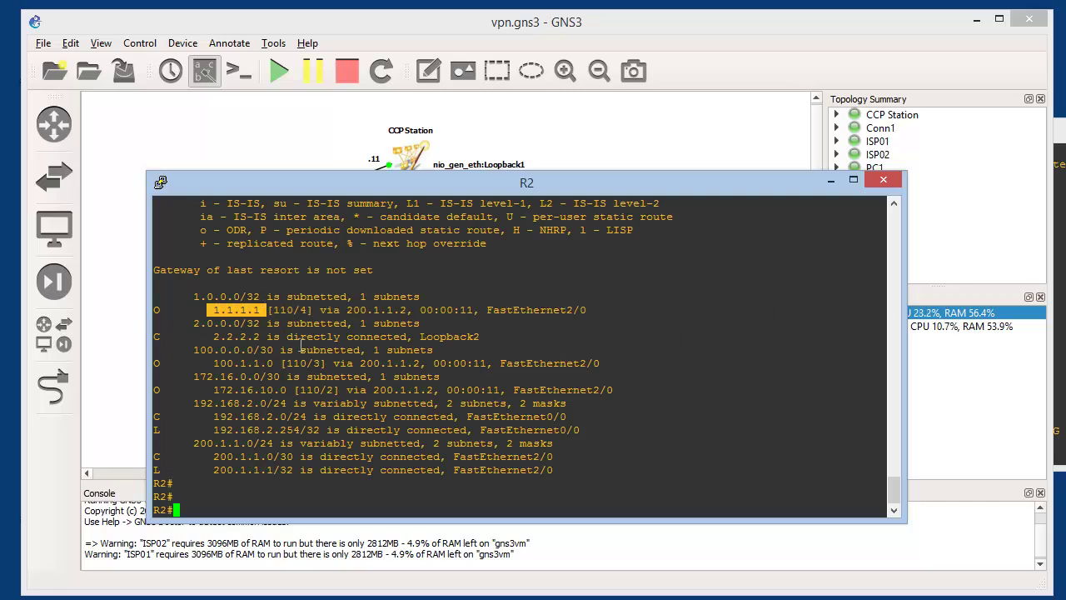
pyautogui.write('ping 1.1.1.1')
pyautogui.press('Return')
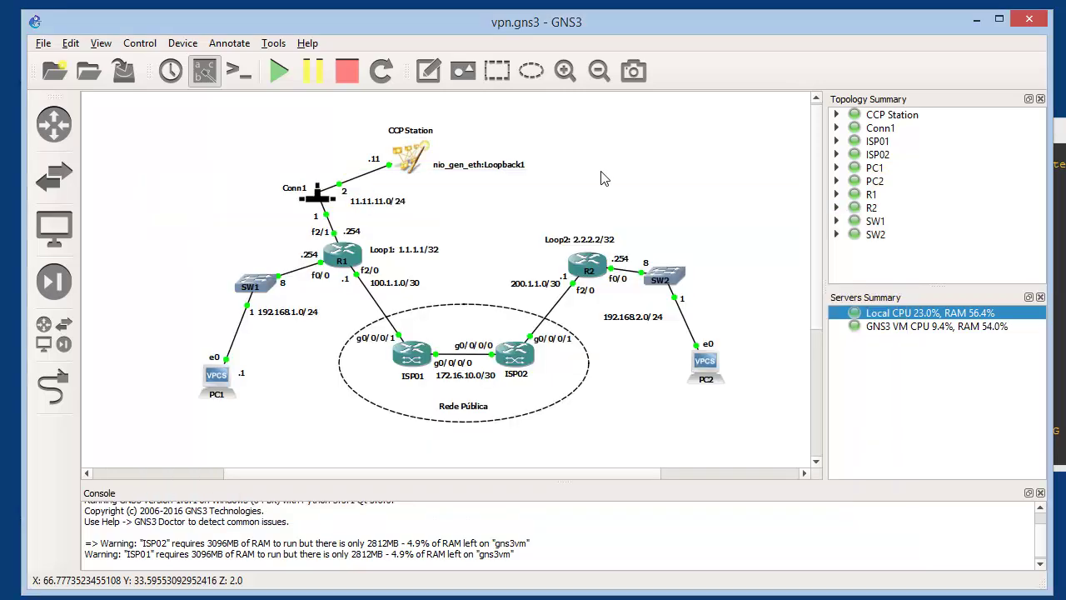
# From R1's console, ping R2's loopback 2.2.2.2 and confirm the !!! replies
pyautogui.click(505, 165)
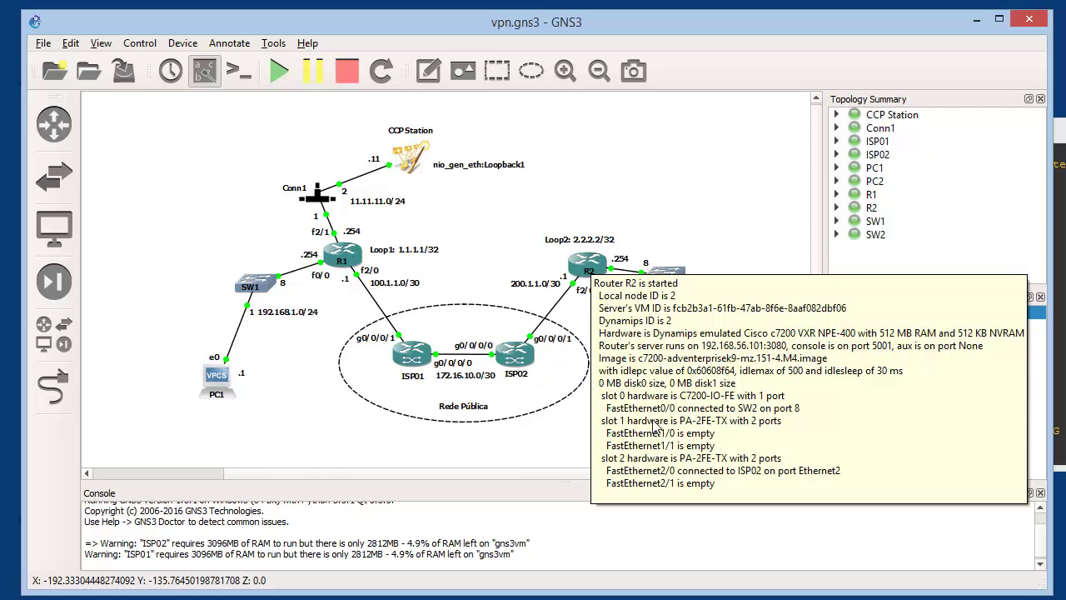
pyautogui.hotkey('alt', 'Tab')
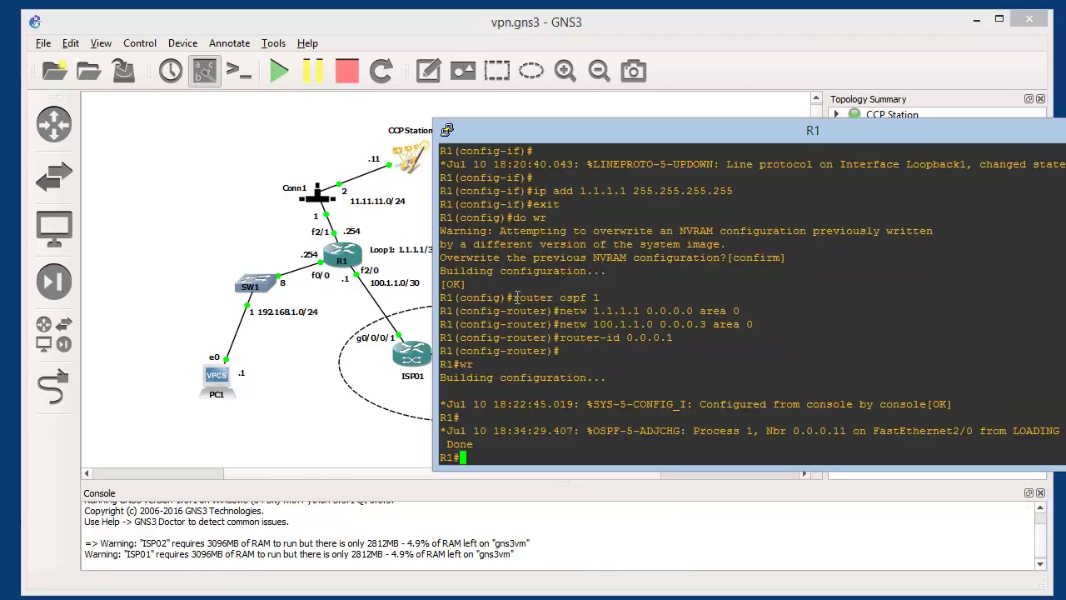
pyautogui.moveTo(672, 129); pyautogui.dragTo(428, 86)
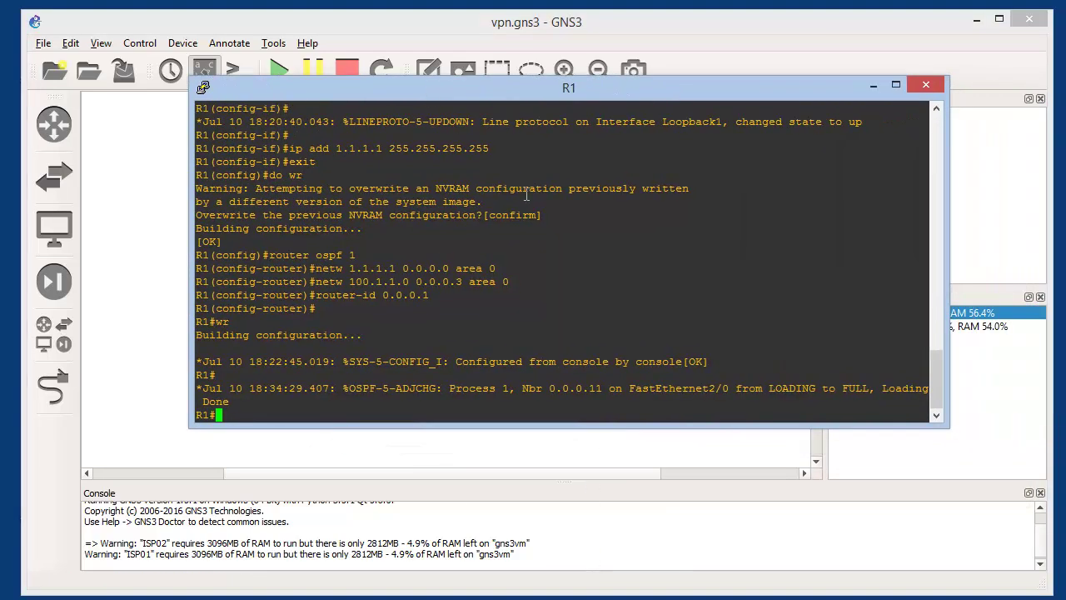
pyautogui.write('ping 2.2.2.2')
pyautogui.press('Return')
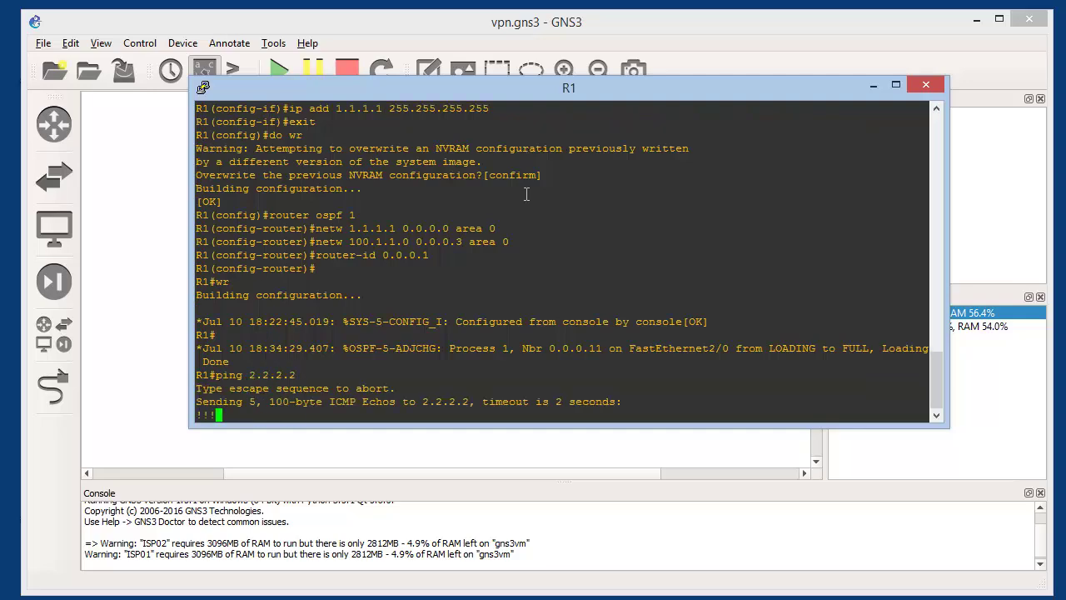
pyautogui.hotkey('alt', 'Tab')
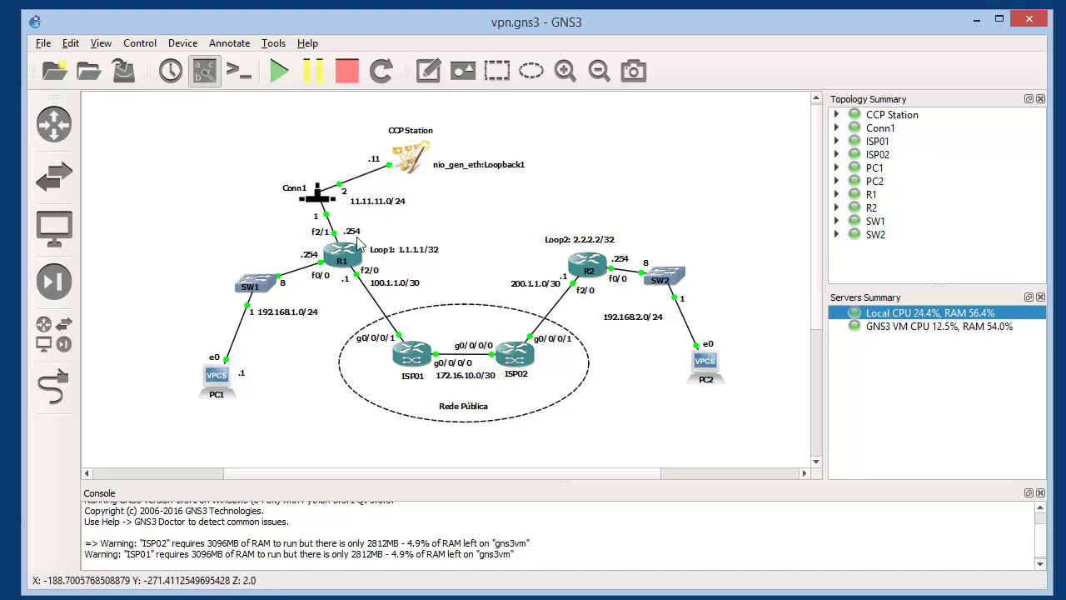
# From the CCP station's command prompt, ping 1.1.1.1 and 2.2.2.2, both unanswered
pyautogui.click(728, 596)
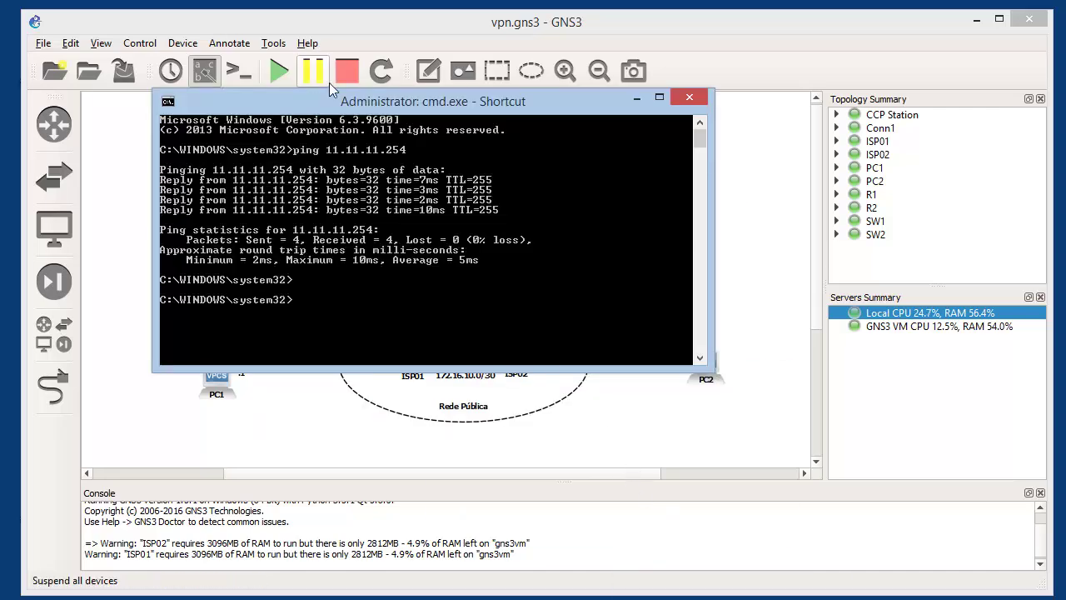
pyautogui.moveTo(337, 101); pyautogui.dragTo(342, 154)
pyautogui.write('pi')
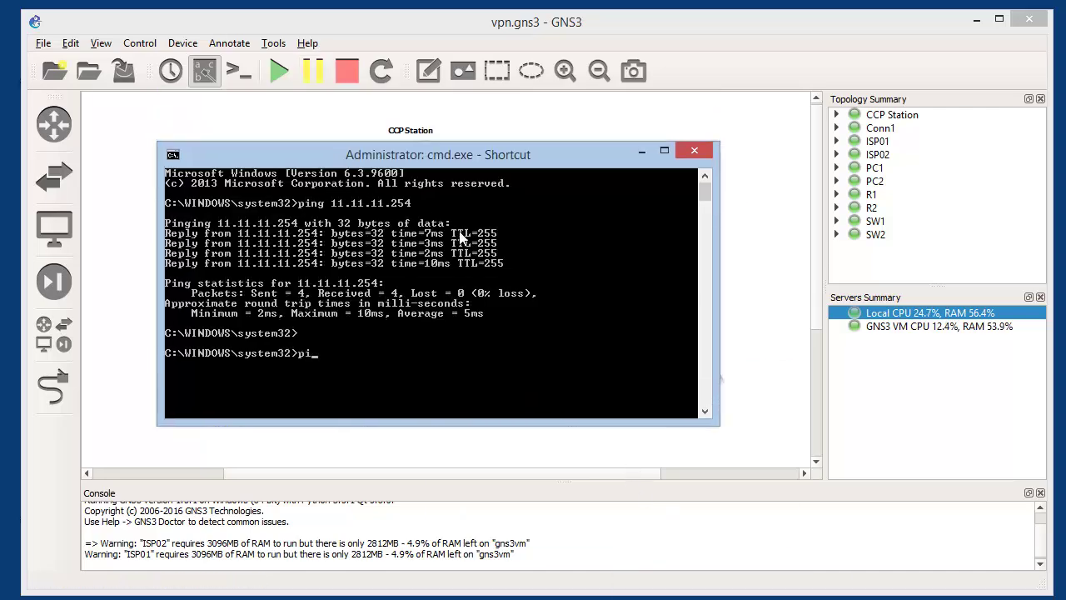
pyautogui.write('ng 1.1.1.1')
pyautogui.press('Return')
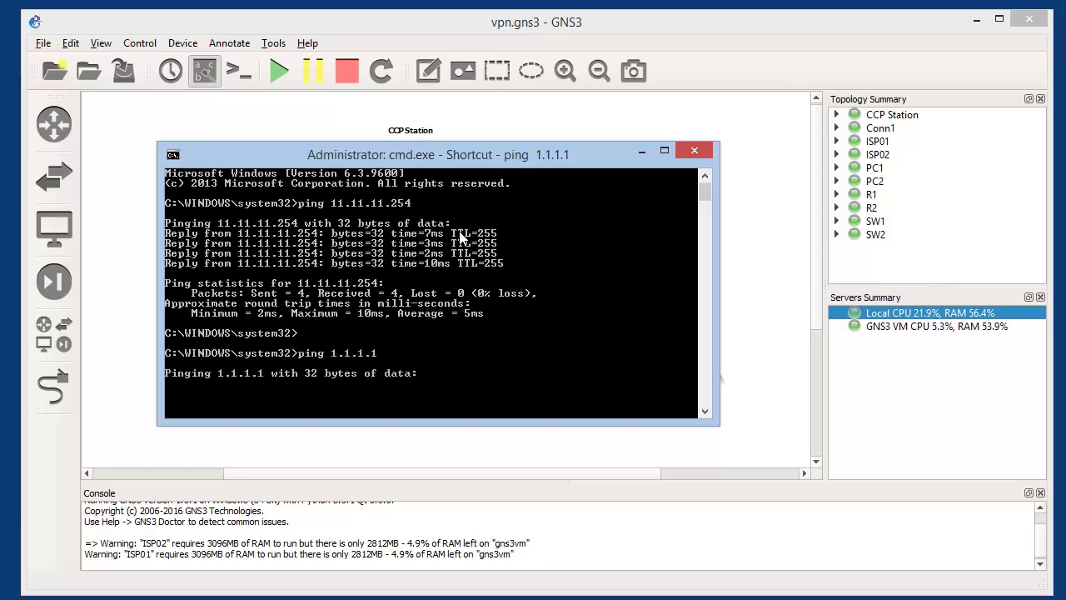
pyautogui.hotkey('ctrl', 'c')
pyautogui.press('Up')
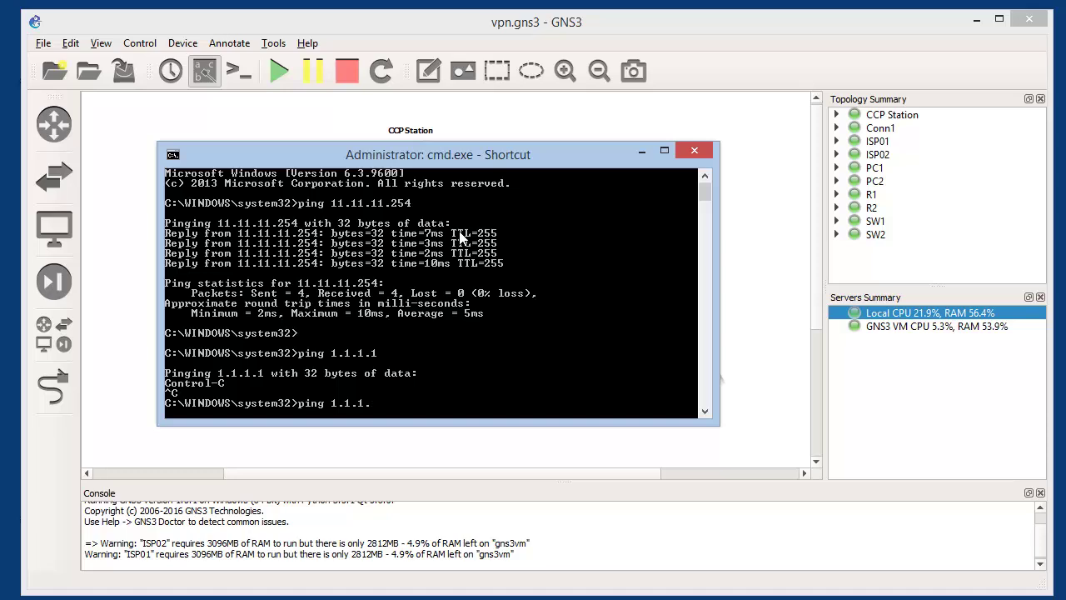
pyautogui.press('BackSpace')
pyautogui.press('BackSpace')
pyautogui.press('BackSpace')
pyautogui.write('2.2.2.2')
pyautogui.press('Return')
pyautogui.hotkey('ctrl', 'c')
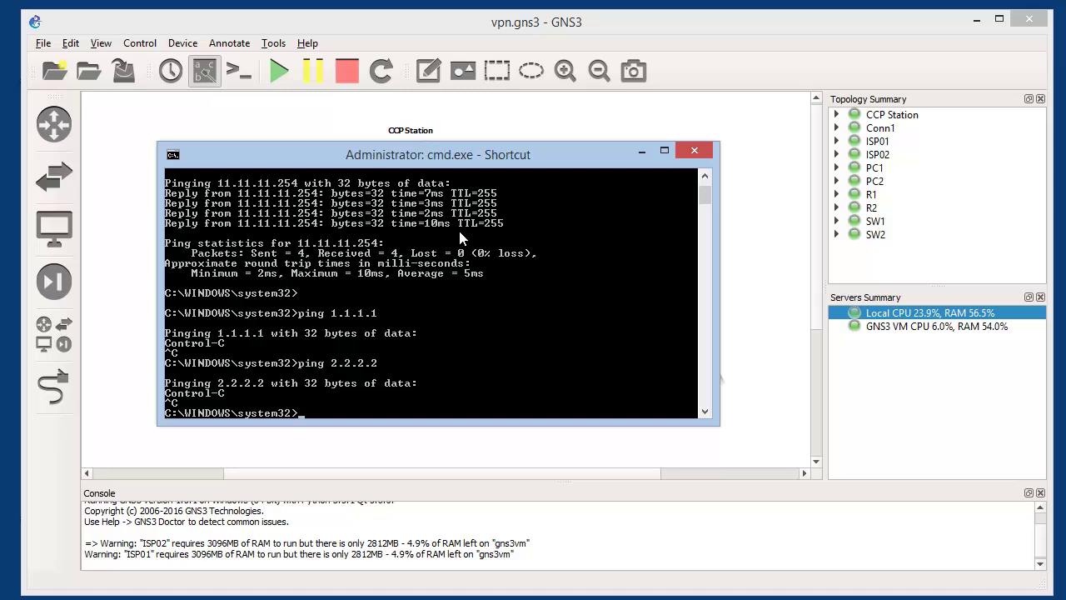
# Ping the gateway 11.11.11.254 and confirm it replies
pyautogui.write('ping')
pyautogui.write(' 1.1.')
pyautogui.write('.11.11.')
pyautogui.write('254')
pyautogui.press('Return')
pyautogui.hotkey('ctrl', 'c')
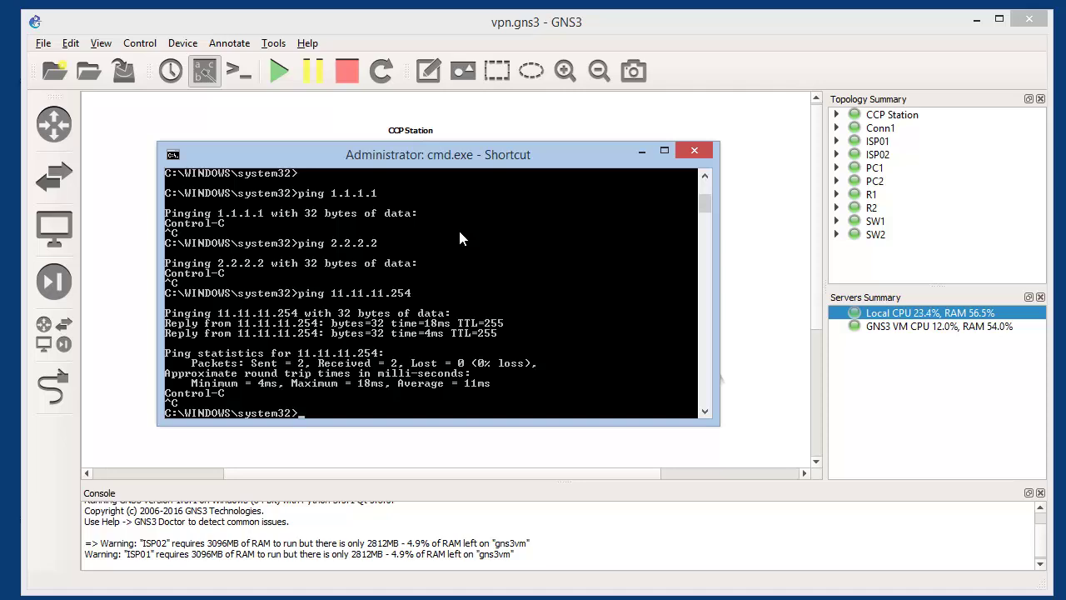
# Add host routes 1.1.1.1 and 2.2.2.2 mask 255.255.255.255 via 11.11.11.254
pyautogui.write('route add')
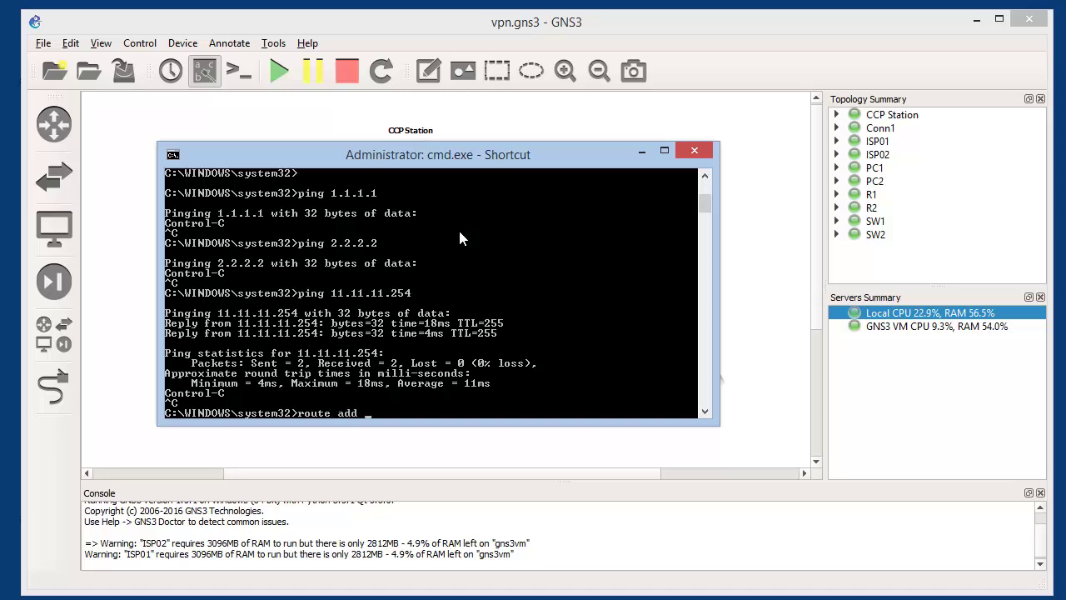
pyautogui.write(' 1.1.1.1 mask')
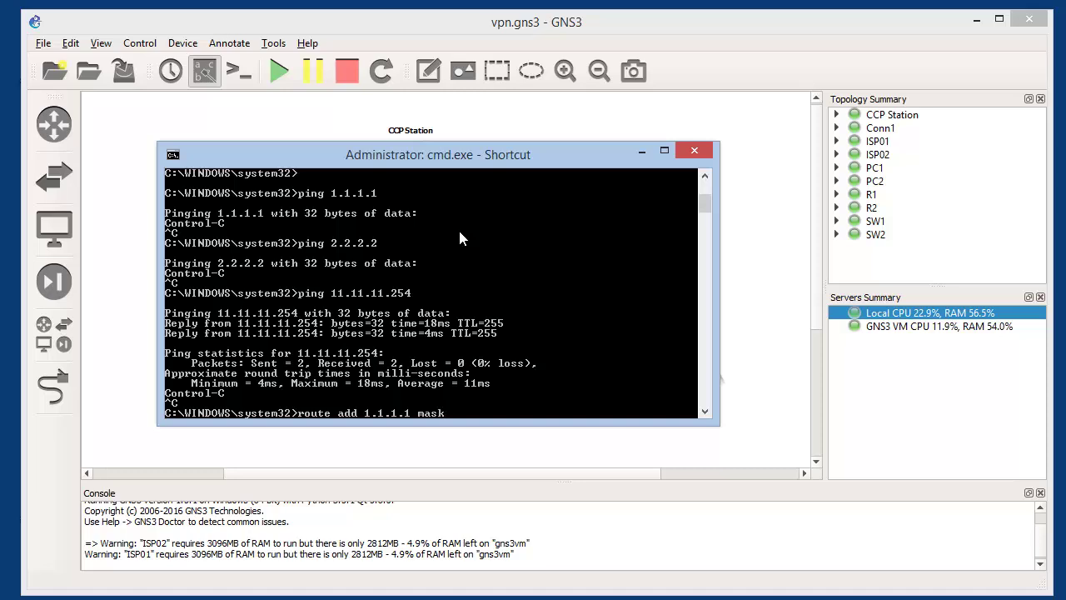
pyautogui.write(' 255.255.255.255')
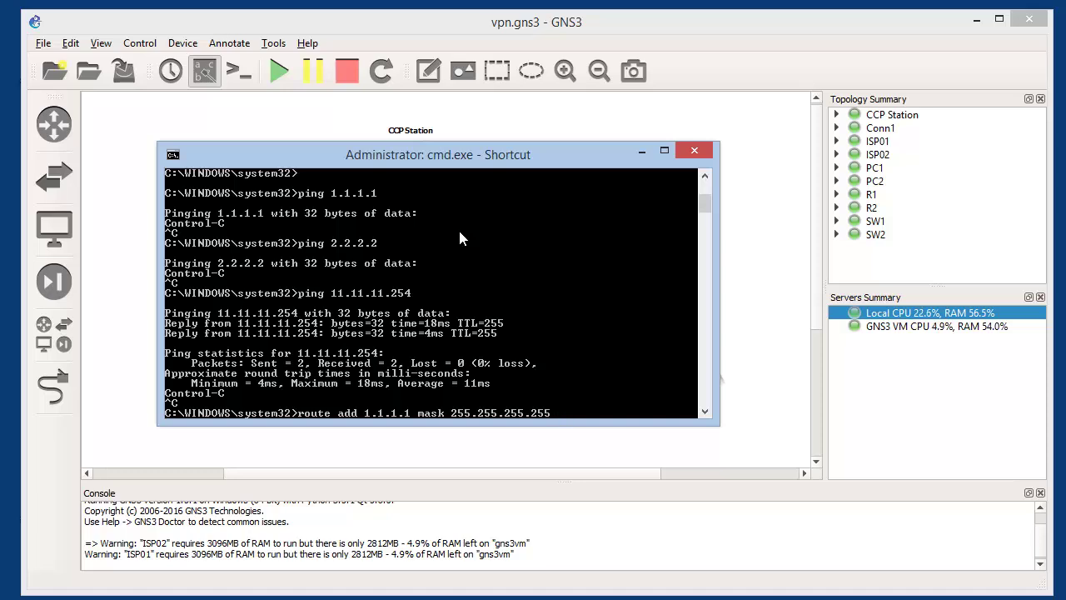
pyautogui.write('11.11.11.254')
pyautogui.press('Return')
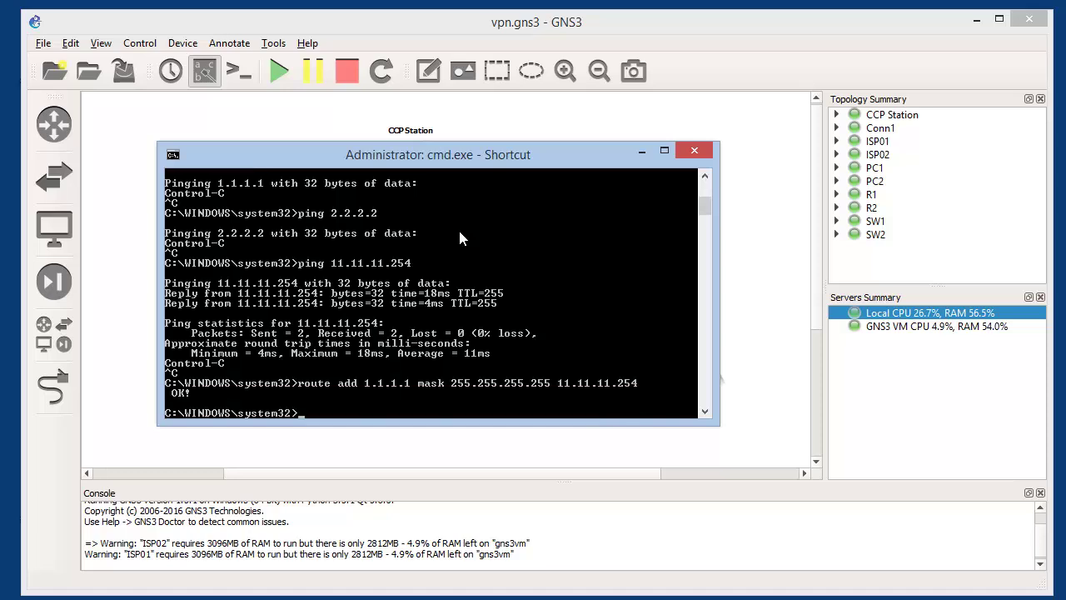
pyautogui.press('Up')
pyautogui.press('Left')
pyautogui.press('Left')
pyautogui.press('Left')
pyautogui.press('Left')
pyautogui.press('Left')
pyautogui.press('Left')
pyautogui.press('Left')
pyautogui.press('Left')
pyautogui.press('Left')
pyautogui.press('Left')
pyautogui.press('Left')
pyautogui.press('Left')
pyautogui.press('Left')
pyautogui.press('Left')
pyautogui.press('Left')
pyautogui.press('Left')
pyautogui.press('Left')
pyautogui.press('Left')
pyautogui.press('Left')
pyautogui.press('Left')
pyautogui.press('BackSpace')
pyautogui.press('BackSpace')
pyautogui.press('BackSpace')
pyautogui.press('BackSpace')
pyautogui.press('BackSpace')
pyautogui.press('BackSpace')
pyautogui.press('BackSpace')
pyautogui.write('2')
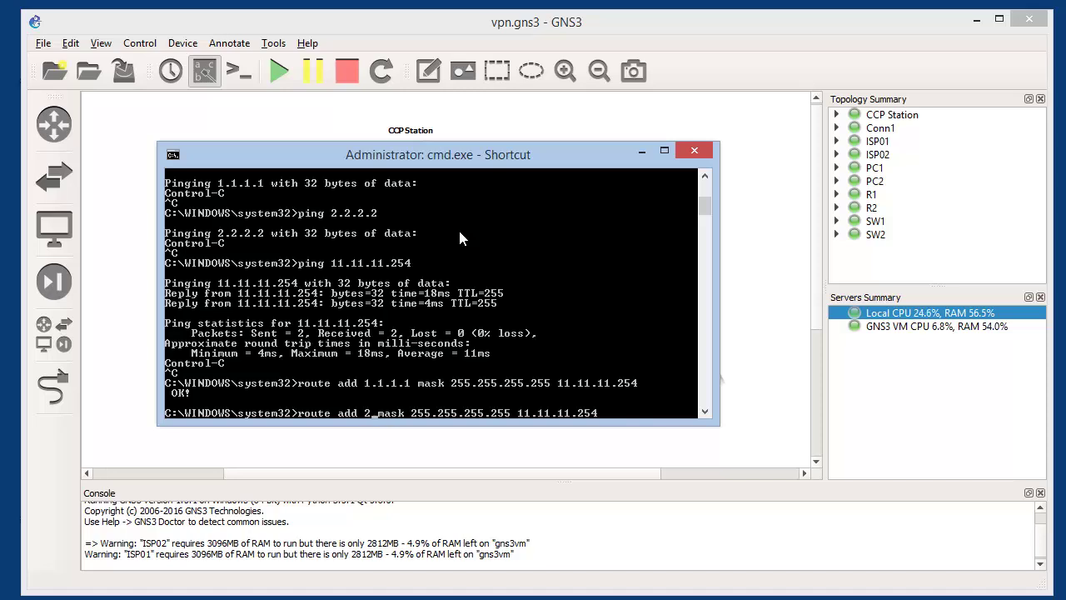
pyautogui.write('.2.2.2')
pyautogui.press('Return')
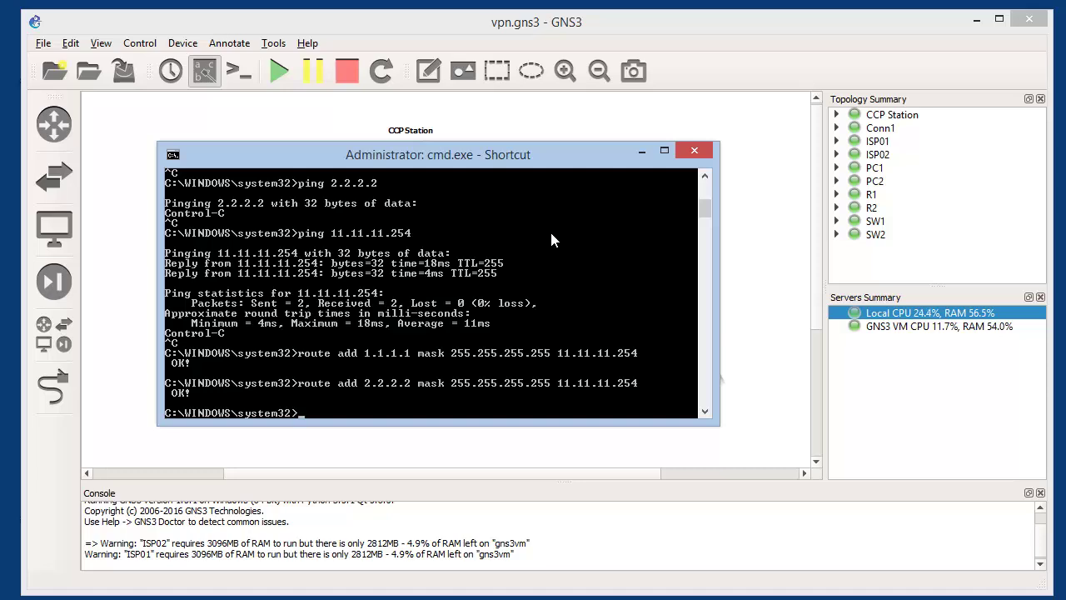
# Ping 1.1.1.1 and 2.2.2.2 again; 1.1.1.1 now replies with 0% loss
pyautogui.click(137, 300)
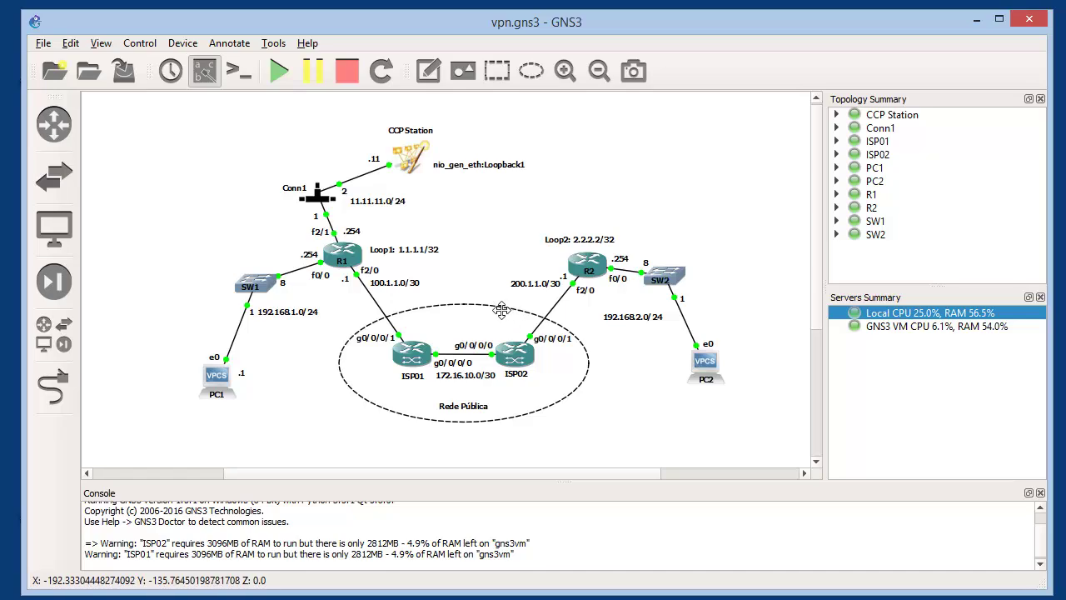
pyautogui.hotkey('alt', 'Tab')
pyautogui.write('ping ')
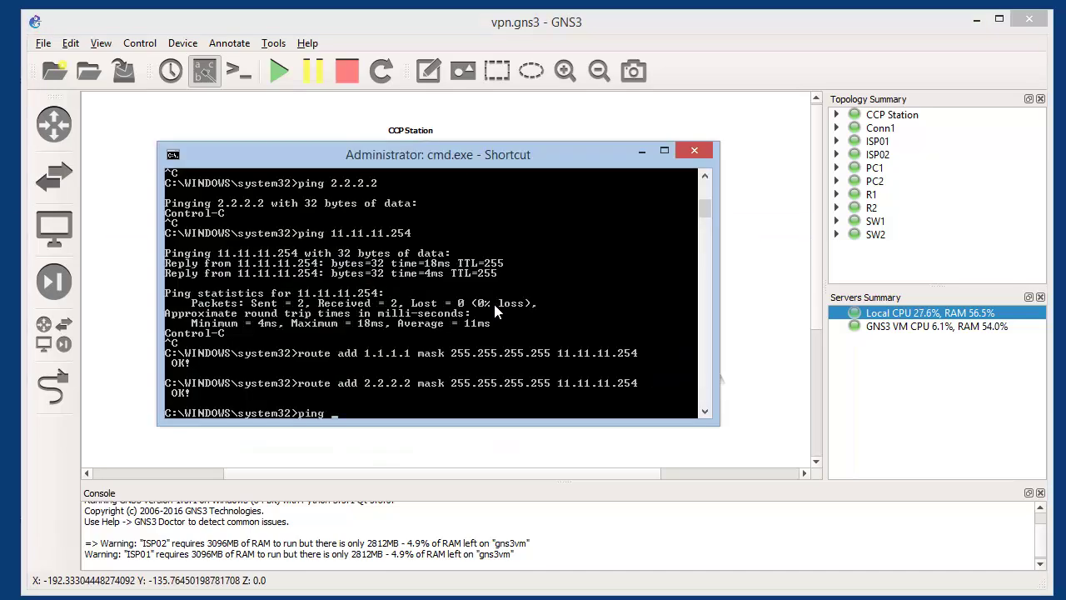
pyautogui.write('1;.1.1.1.')
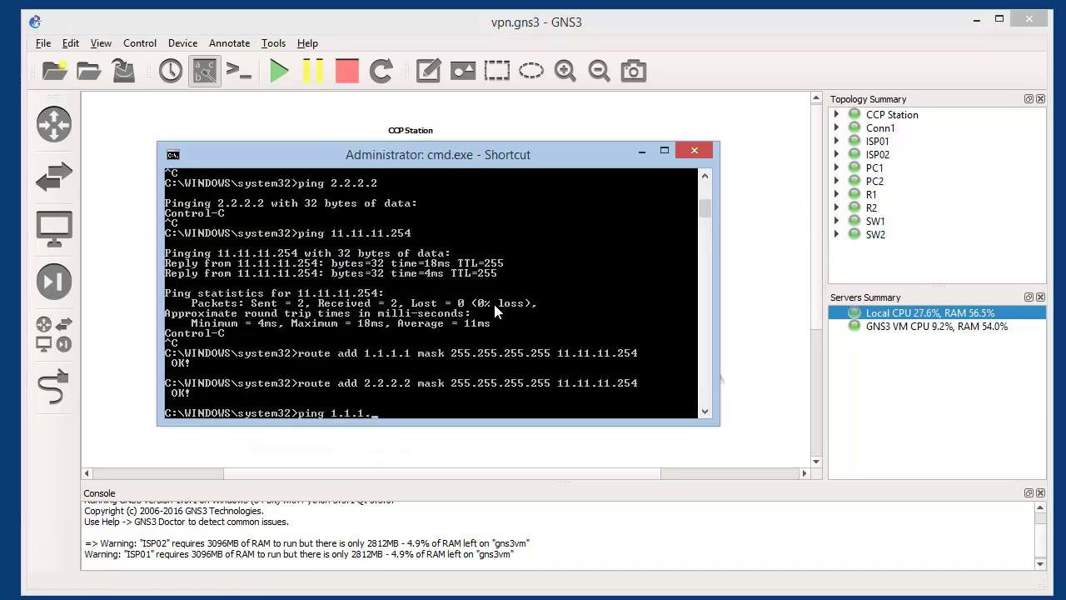
pyautogui.press('Return')
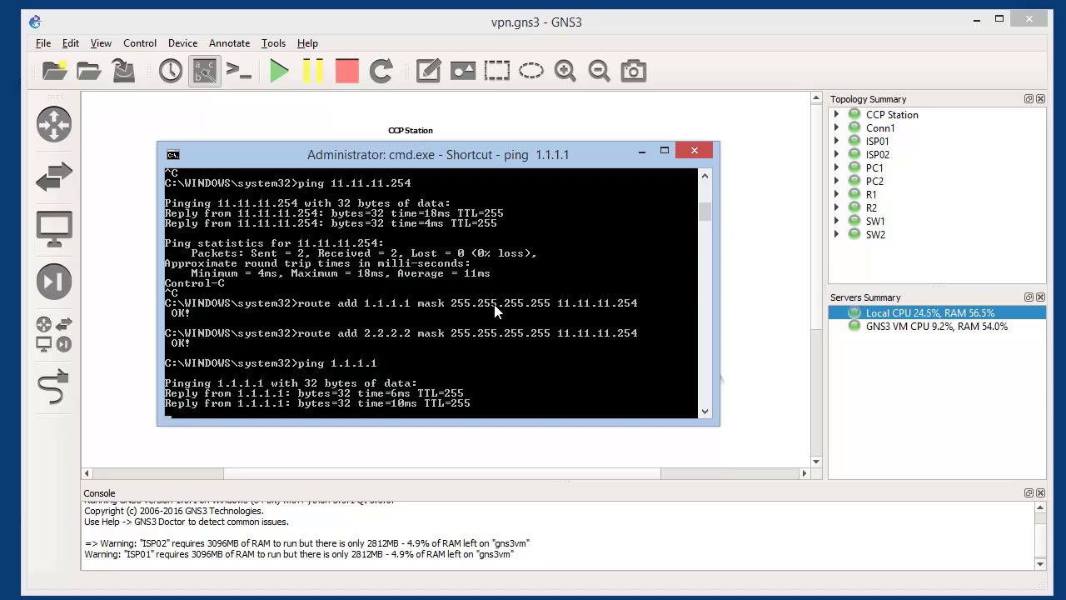
pyautogui.hotkey('ctrl', 'c')
pyautogui.write('ping 1.1.')
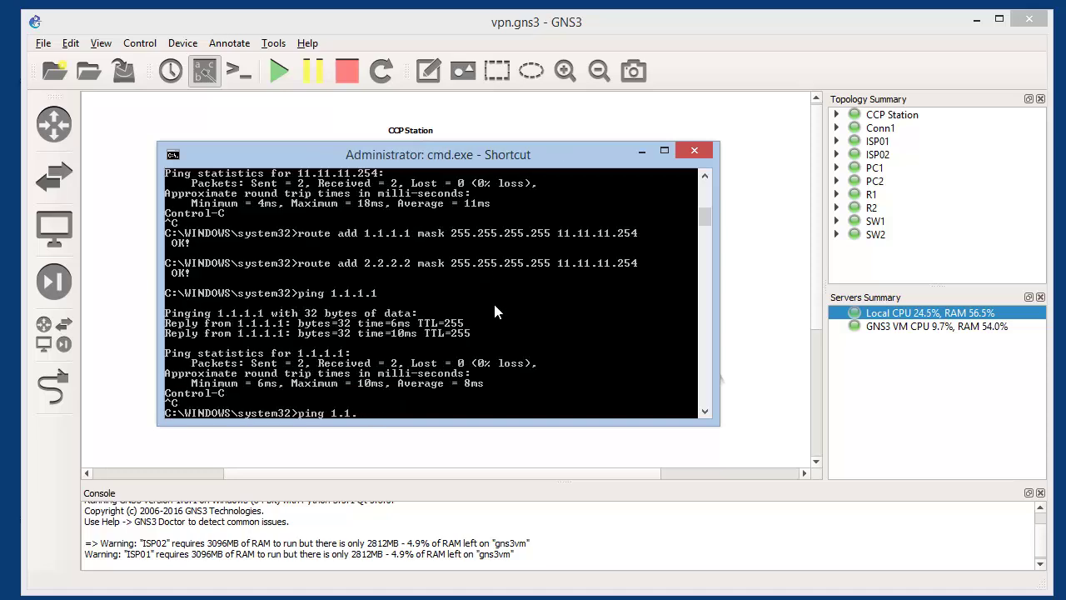
pyautogui.write('1.12.2.2.2')
pyautogui.press('Return')
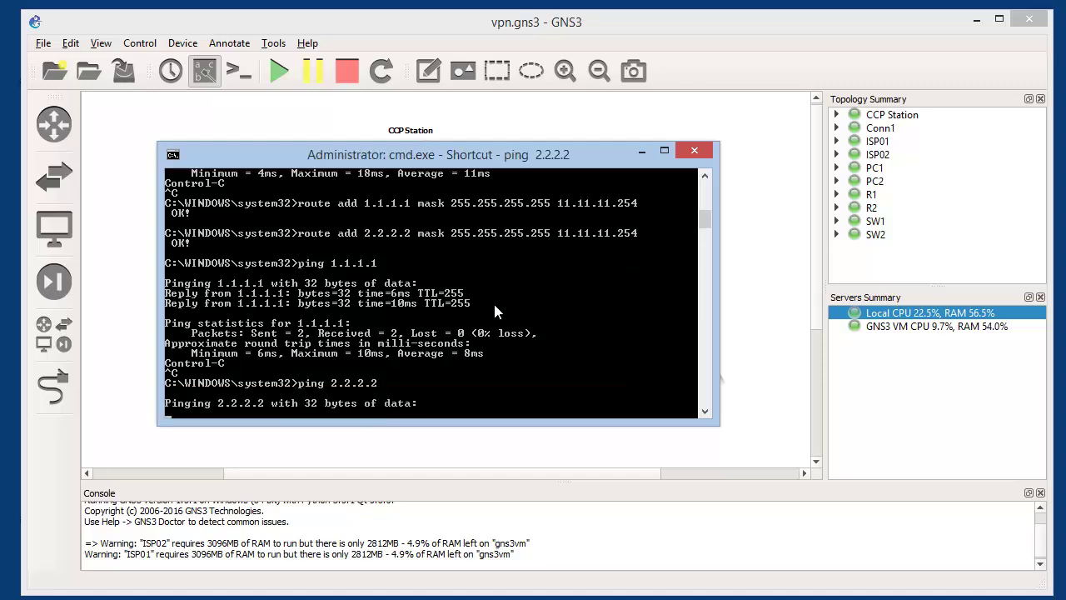
pyautogui.hotkey('ctrl', 'c')
pyautogui.hotkey('alt', 'Tab')
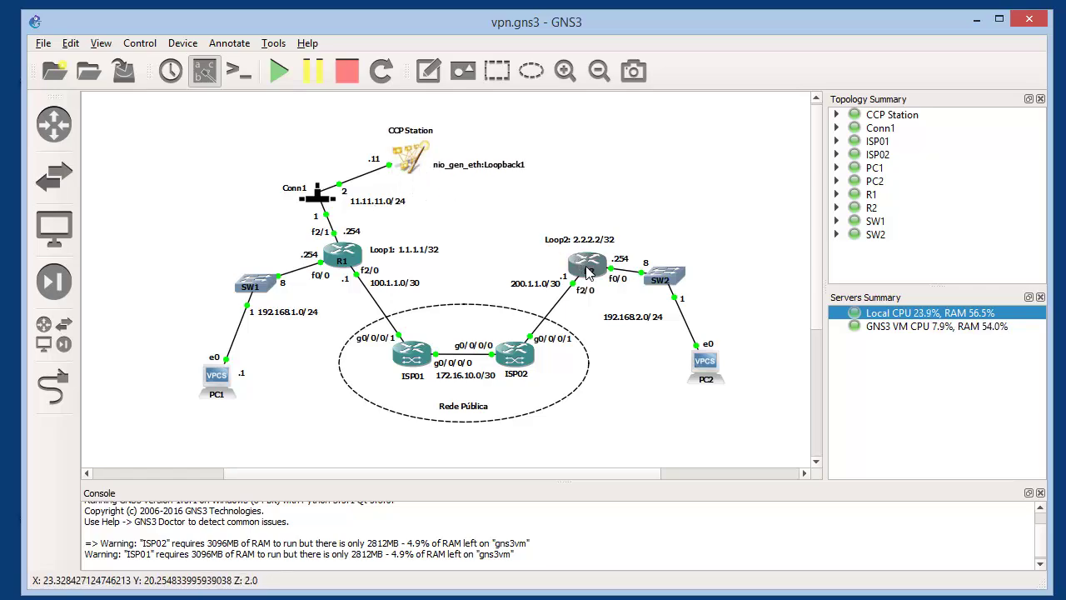
# On R1, add network 11.11.11.0 0.0.0.255 area 0 to OSPF process 1 and save with wr
pyautogui.moveTo(363, 250)
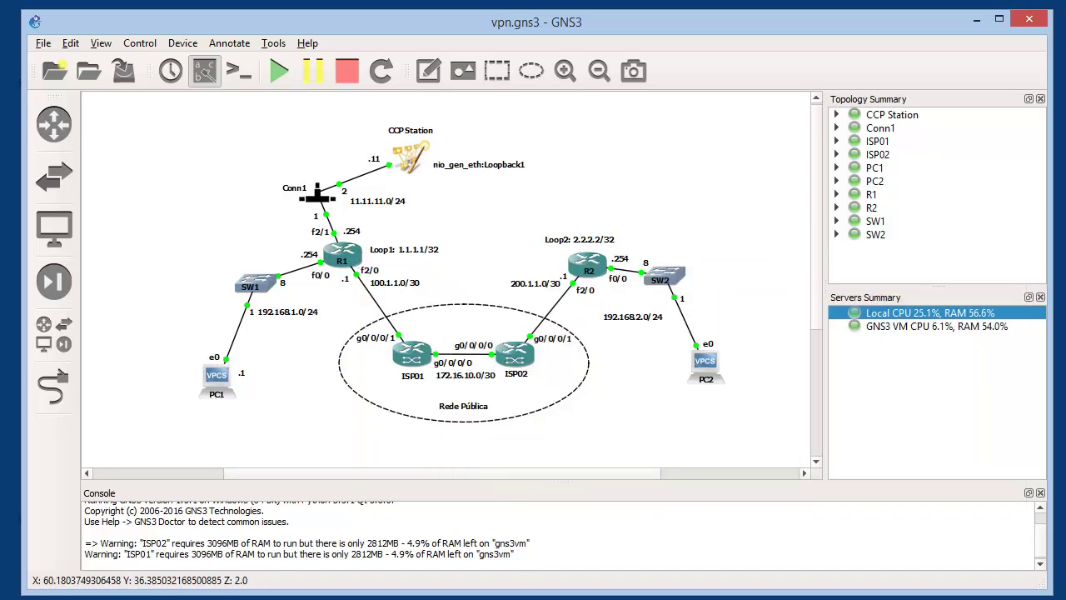
pyautogui.hotkey('alt', 'Tab')
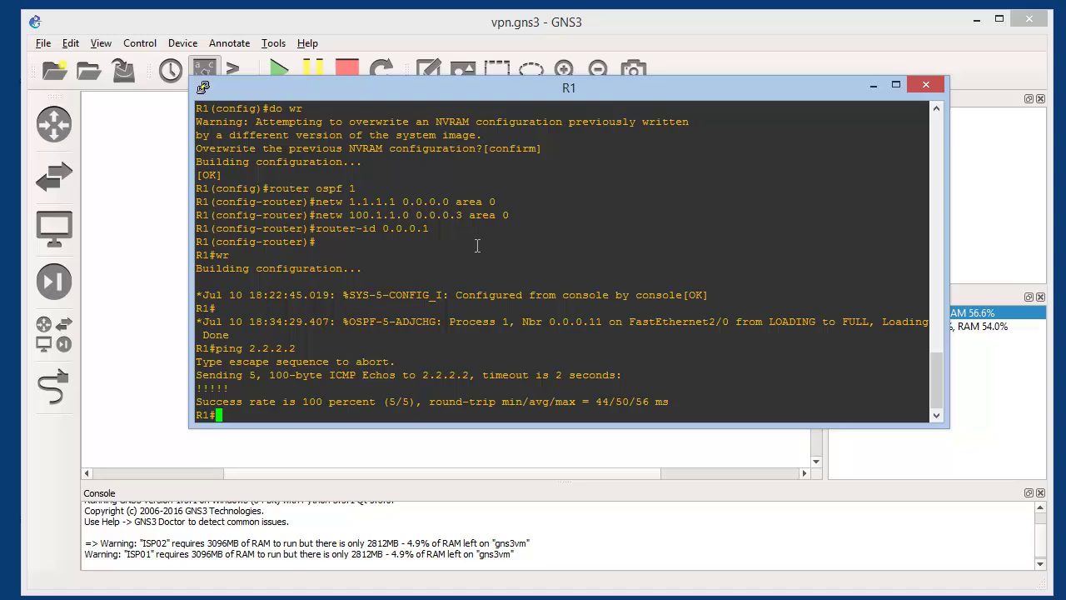
pyautogui.write('conf t')
pyautogui.press('Return')
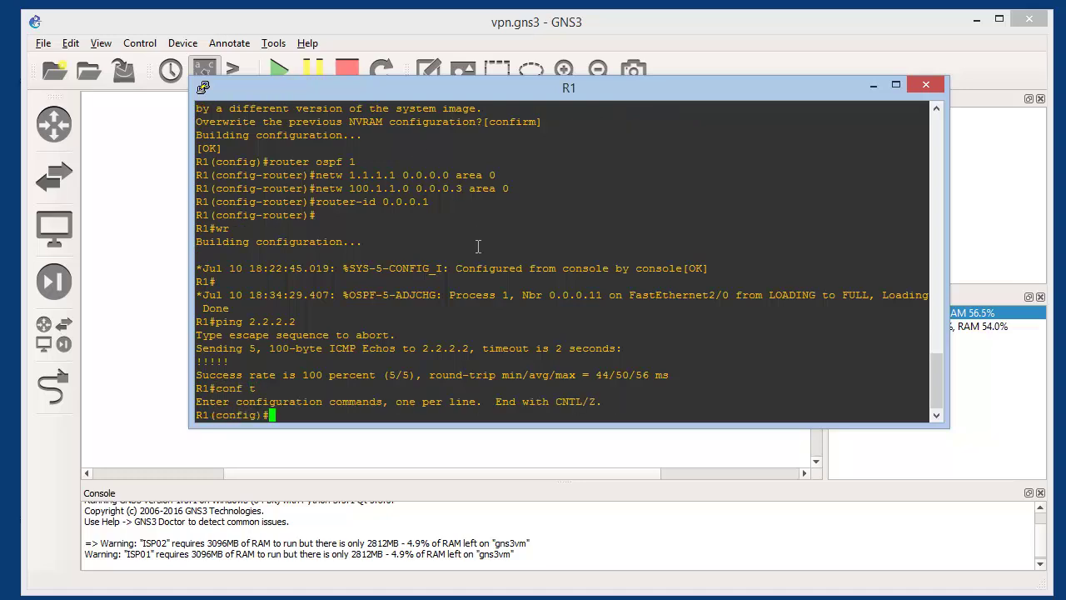
pyautogui.write('router os')
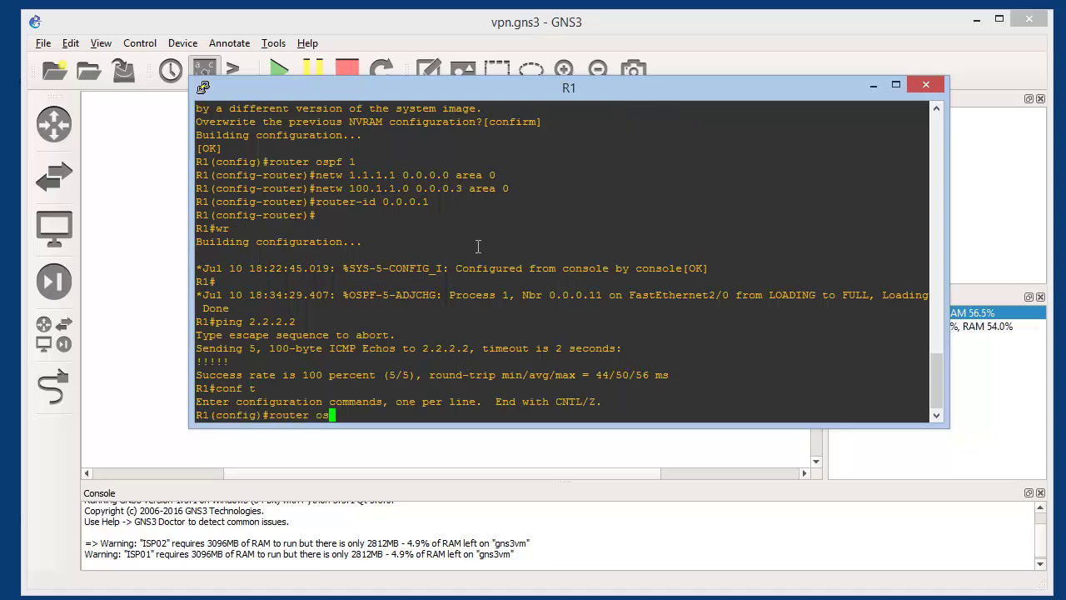
pyautogui.write('pf 1')
pyautogui.press('Return')
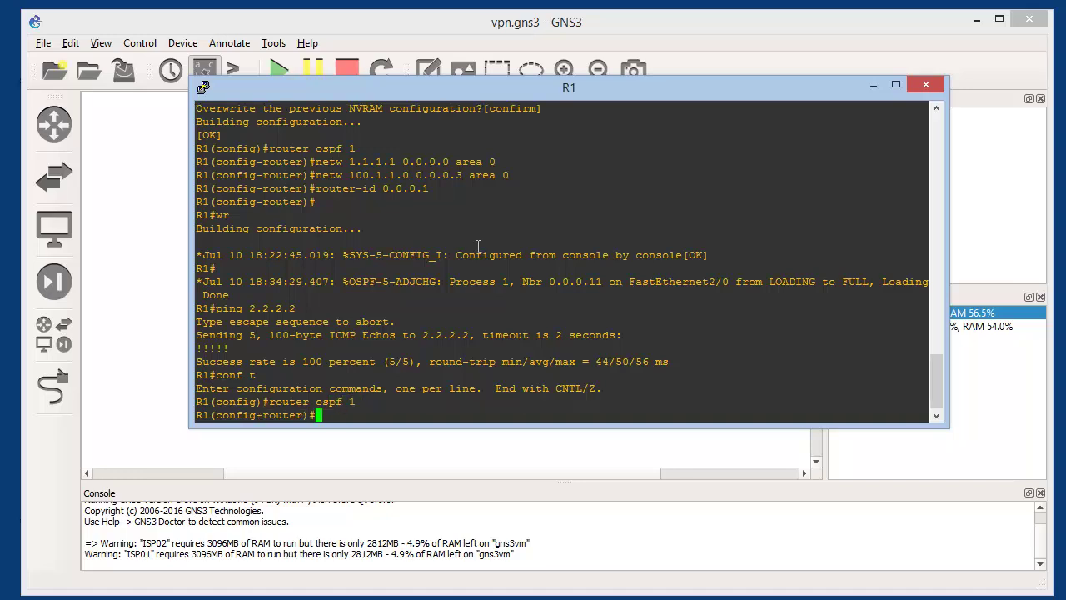
pyautogui.write('netw 11.11.11.0 0.0.0.255 area 0')
pyautogui.press('Return')
pyautogui.hotkey('ctrl', 'z')
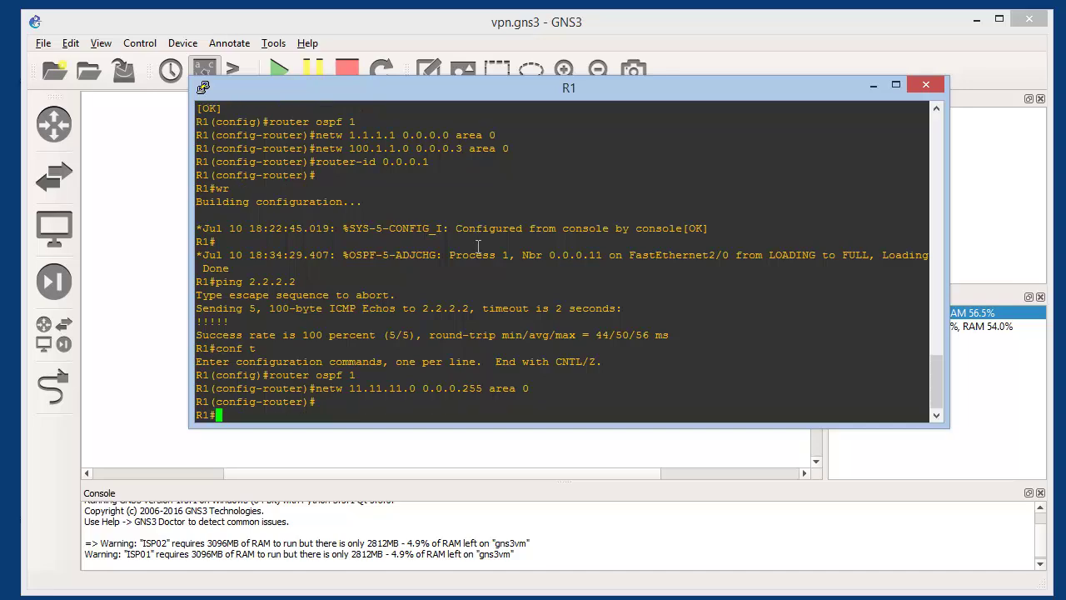
pyautogui.write('wr')
pyautogui.press('Return')
# Rerun ping 2.2.2.2 from the CCP station's command prompt to confirm replies
pyautogui.hotkey('alt', 'Tab')
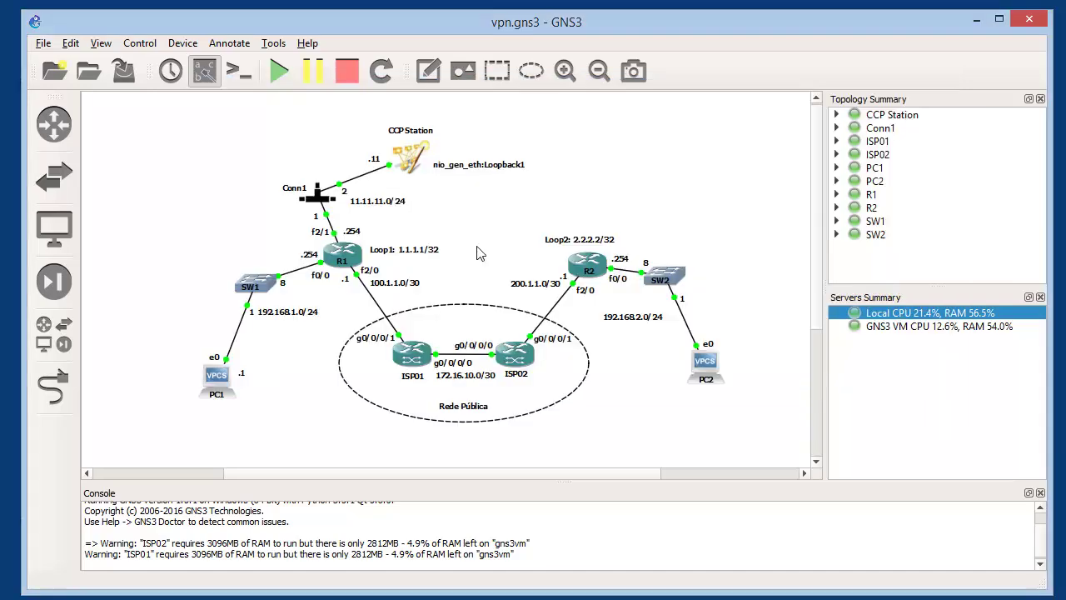
pyautogui.hotkey('alt', 'Tab')
pyautogui.hotkey('alt', 'Tab')
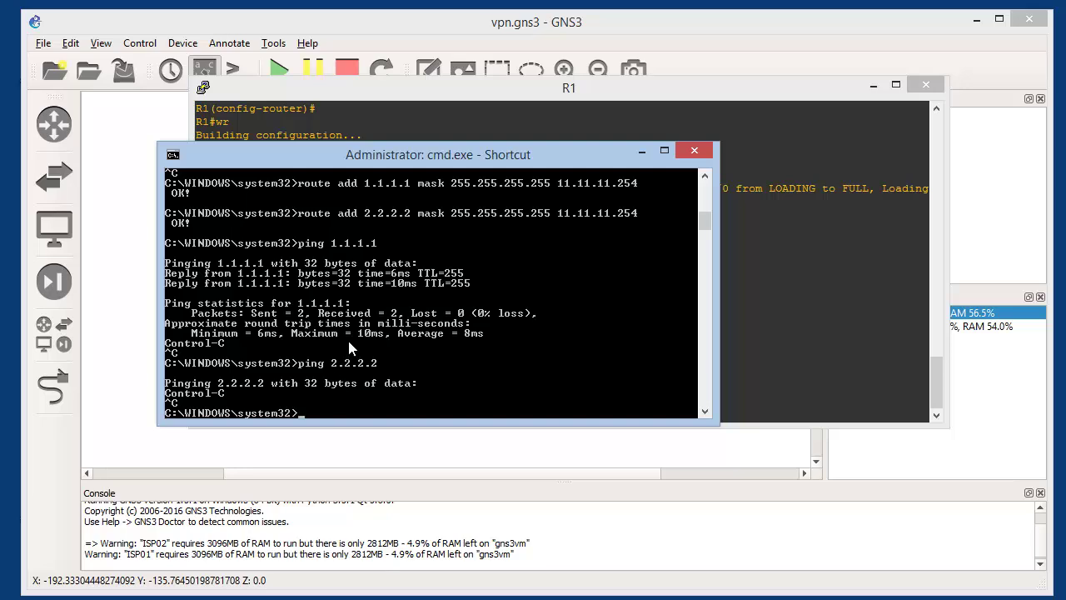
pyautogui.press('Up')
pyautogui.press('Return')
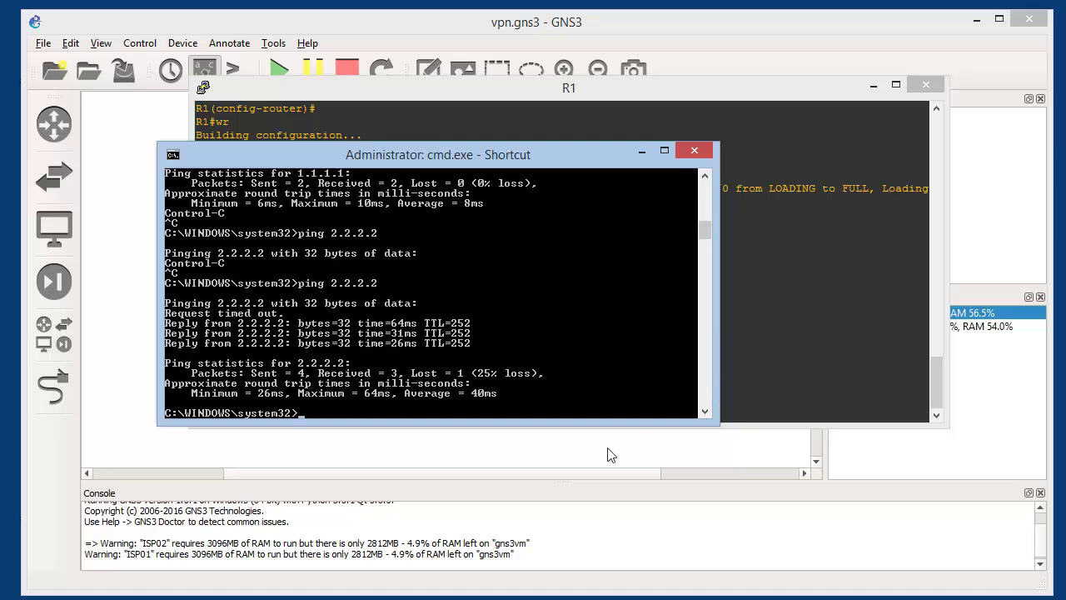
# Return to the GNS3 topology and close the ISP01 console
pyautogui.click(583, 451)
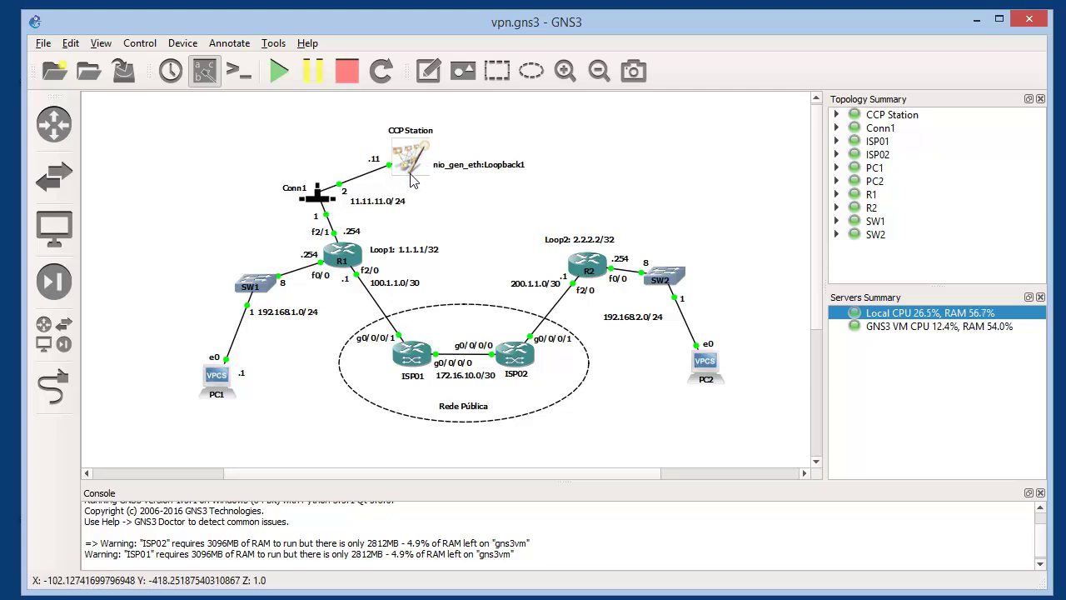
pyautogui.moveTo(411, 178)
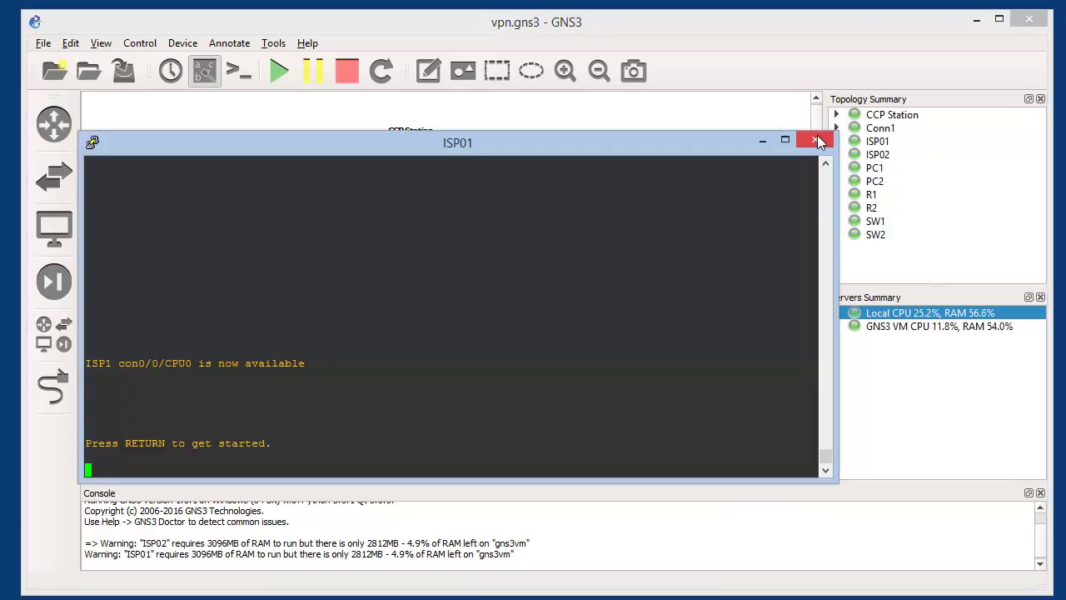
pyautogui.click(817, 141)
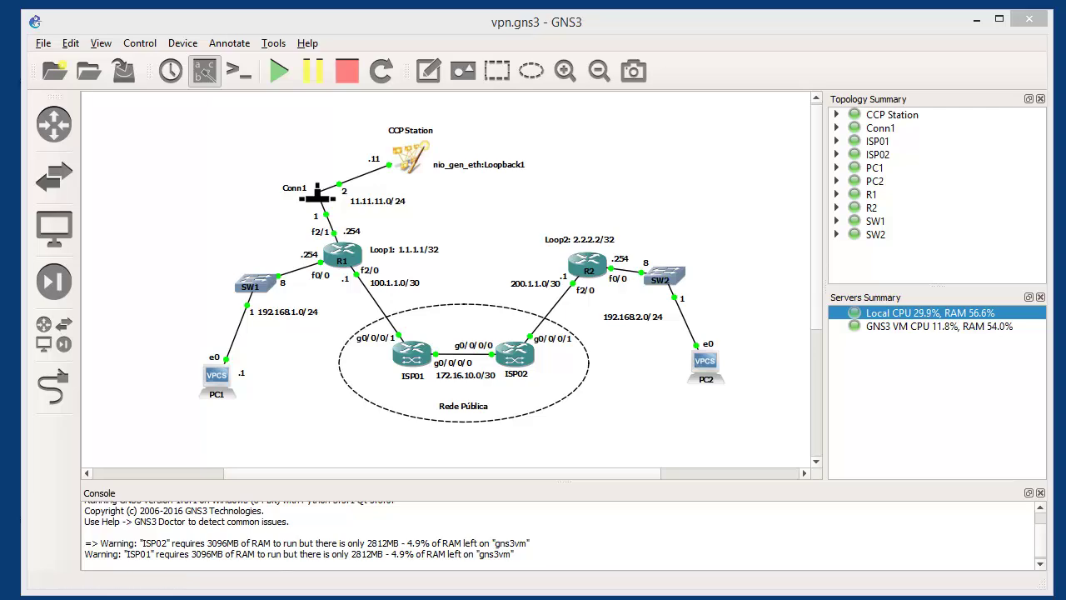
# Close the ISP02 console and put R1 into global configuration mode with conf t
pyautogui.click(633, 598)
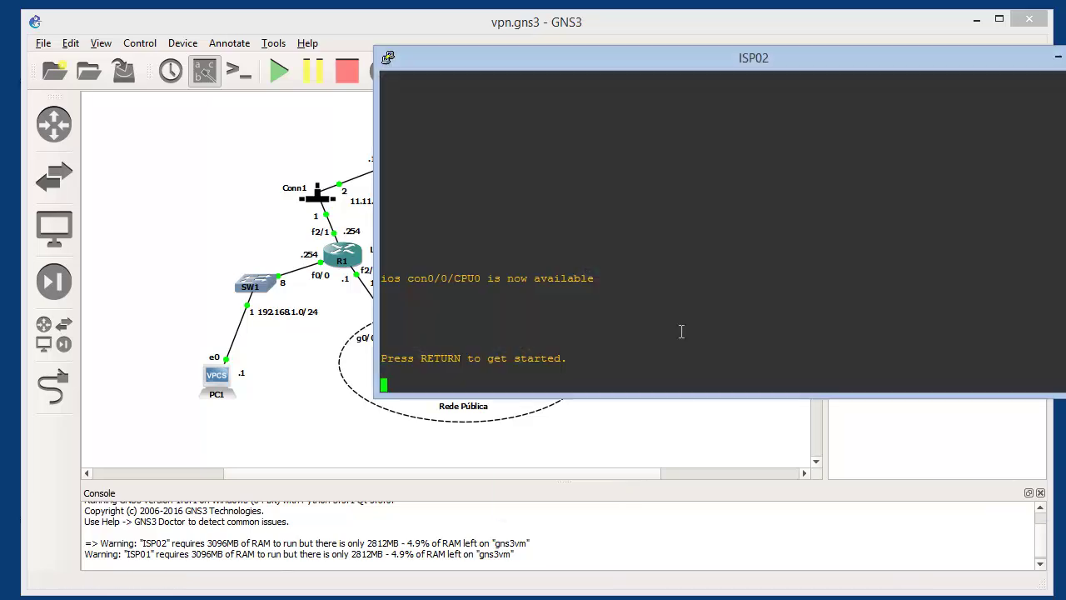
pyautogui.click(1065, 55)
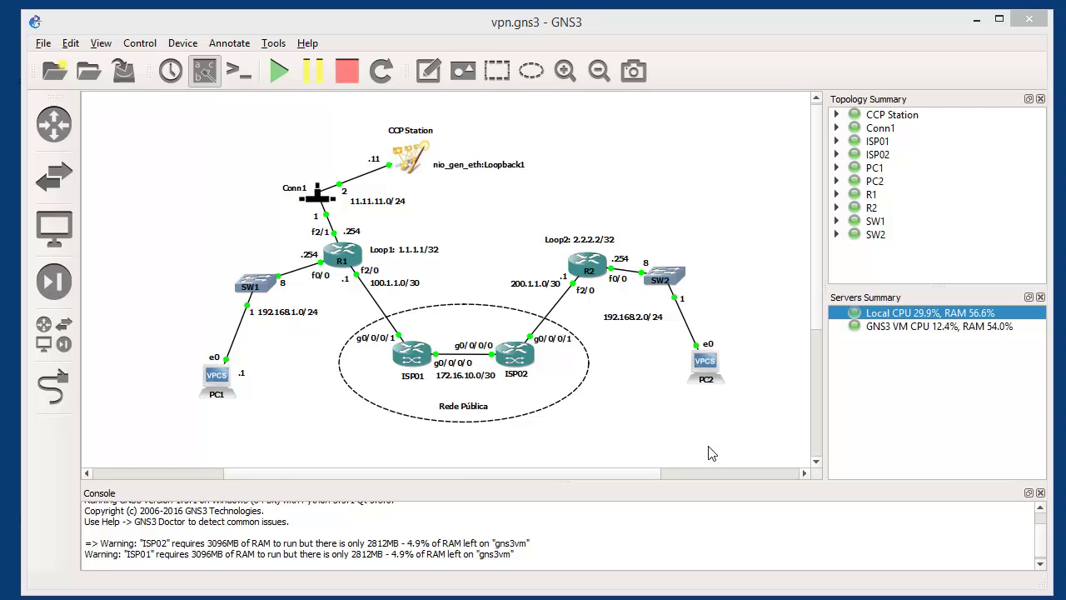
pyautogui.click(503, 598)
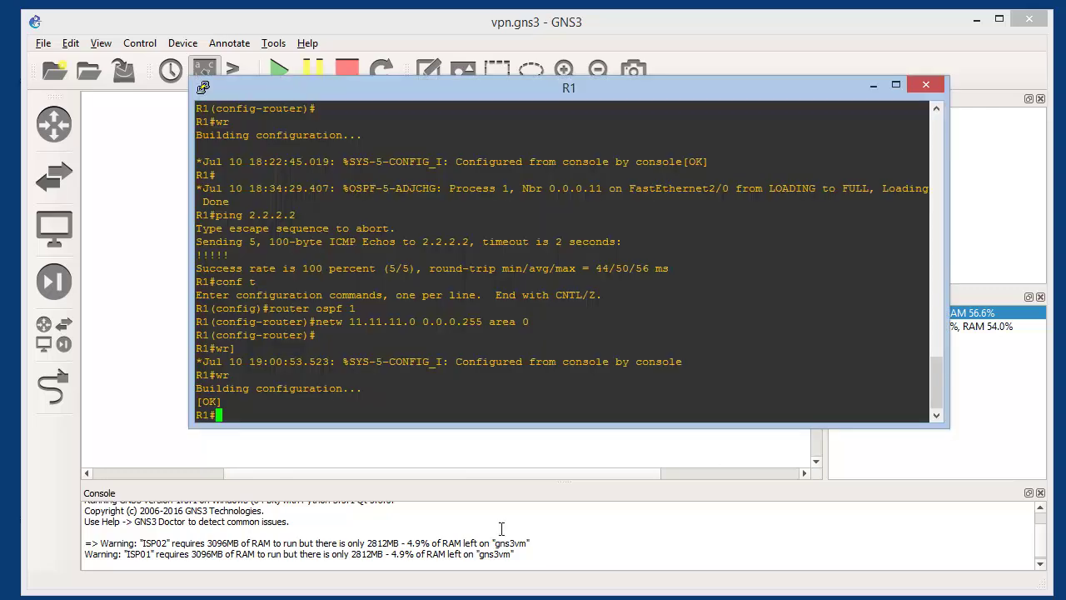
pyautogui.write('conf t')
pyautogui.press('Return')
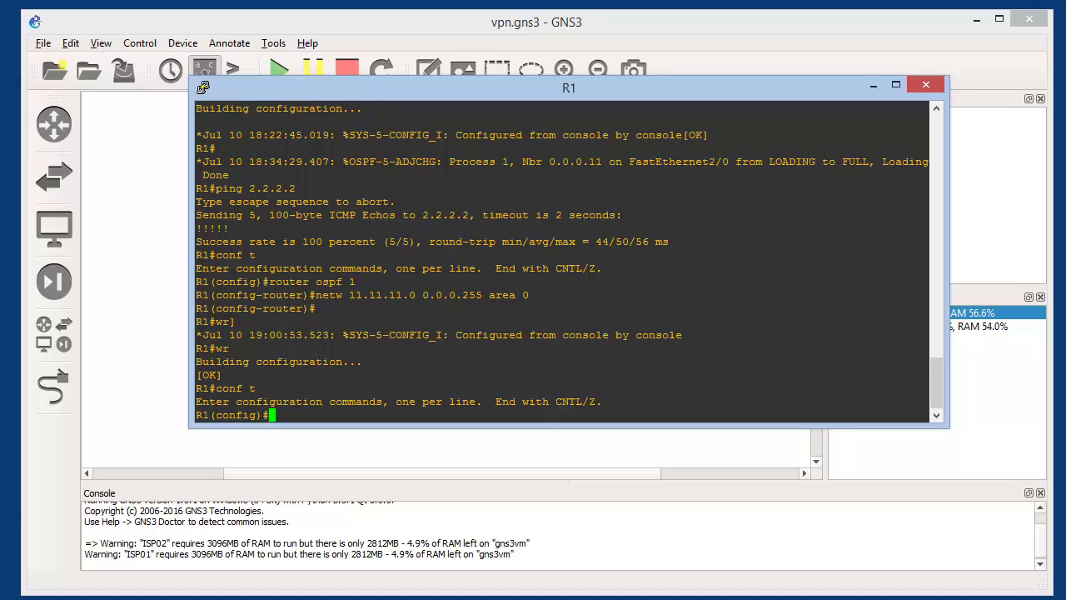
# Select the ccp.txt lines from the username command through 'ip http authentication local'
pyautogui.click(416, 598)
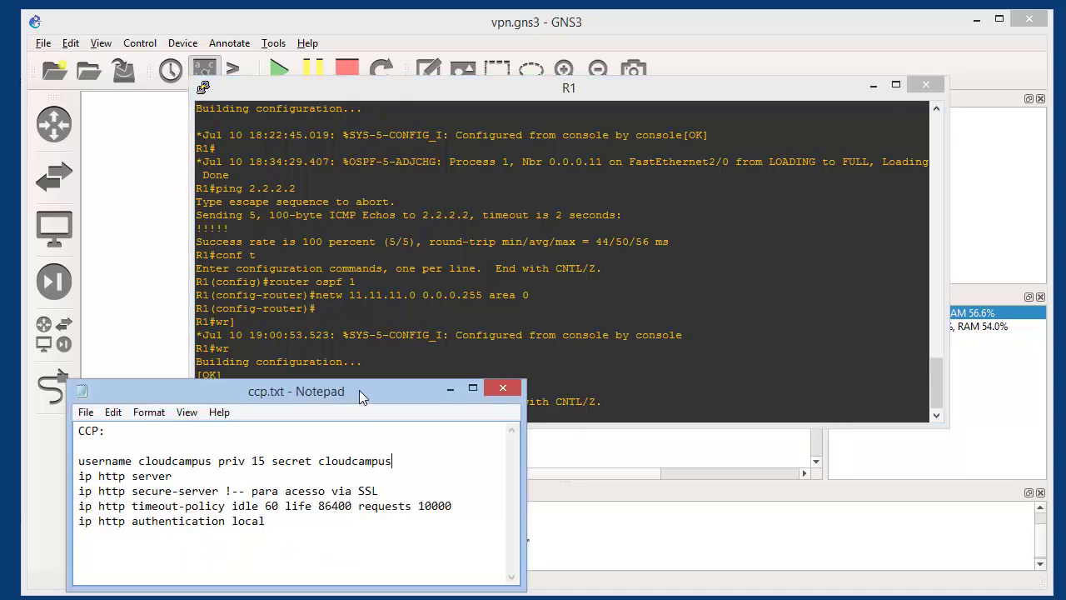
pyautogui.moveTo(280, 521); pyautogui.dragTo(69, 463)
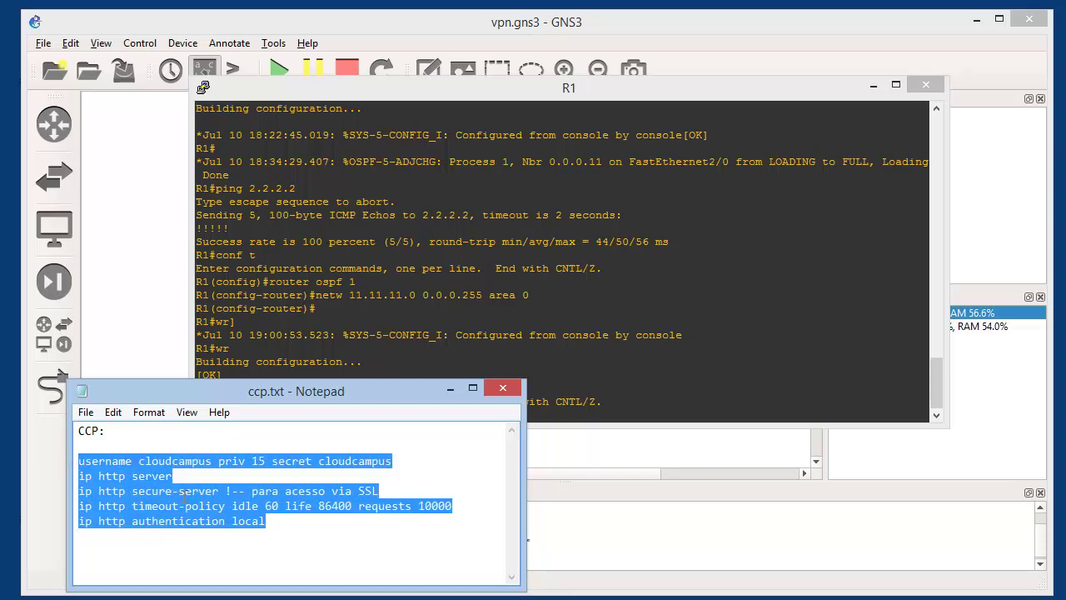
pyautogui.click(154, 469)
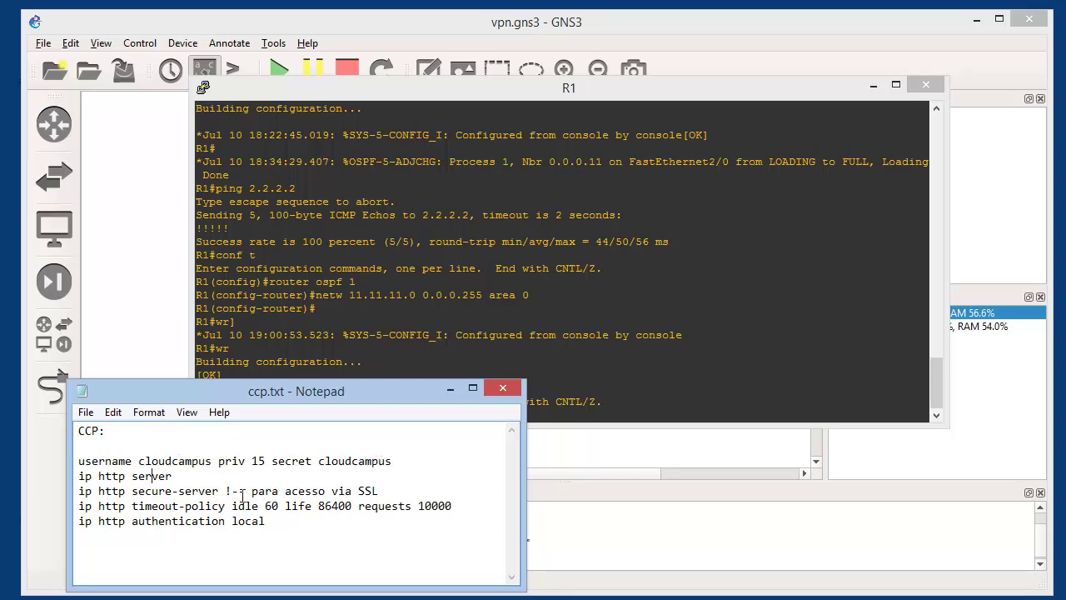
pyautogui.moveTo(78, 476); pyautogui.dragTo(305, 526)
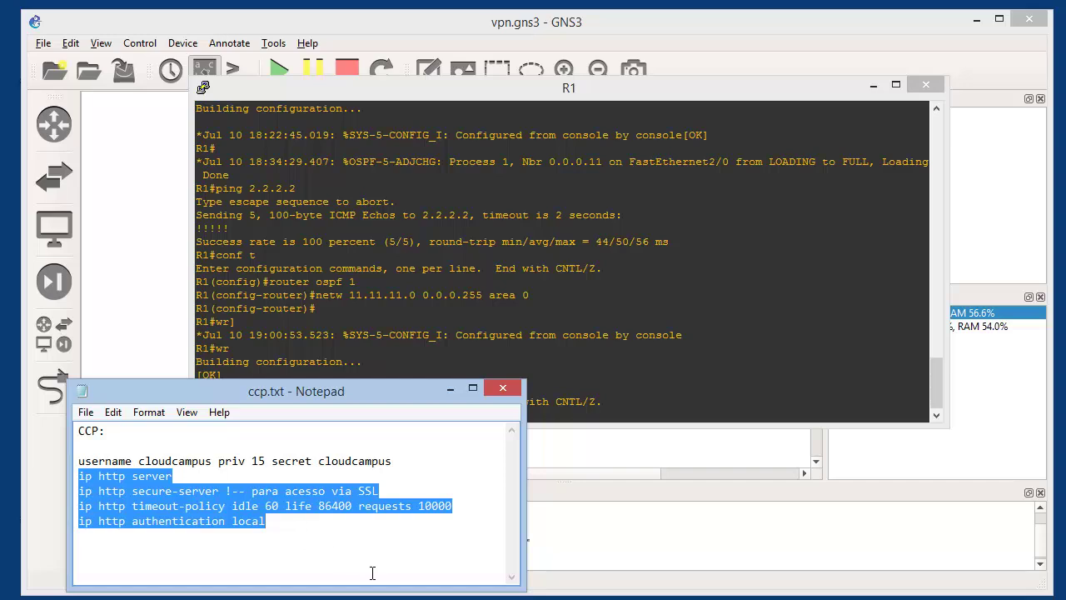
pyautogui.click(305, 534)
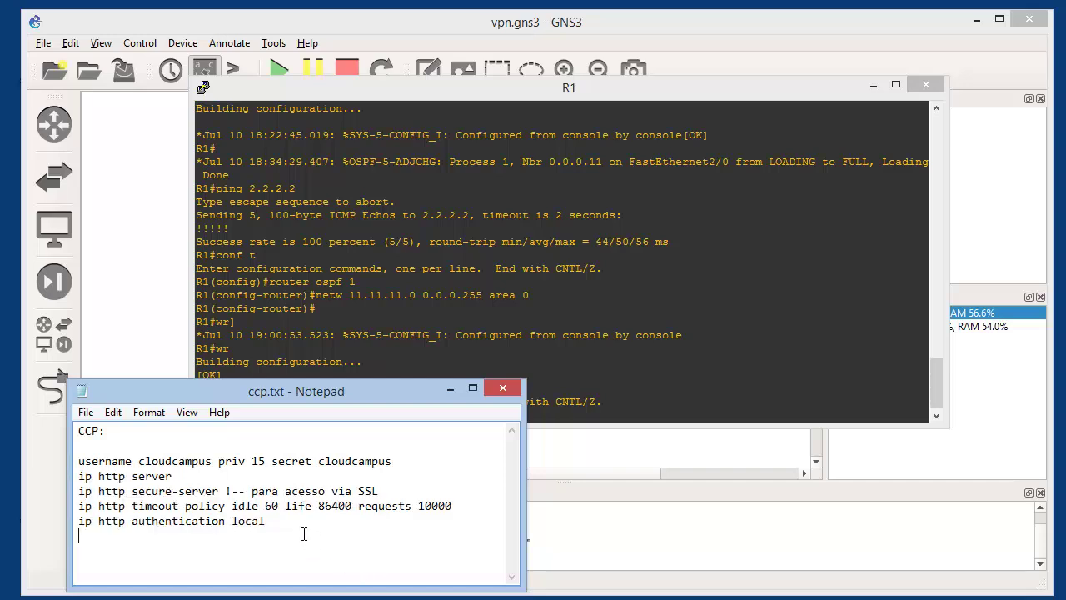
pyautogui.moveTo(282, 520); pyautogui.dragTo(76, 460)
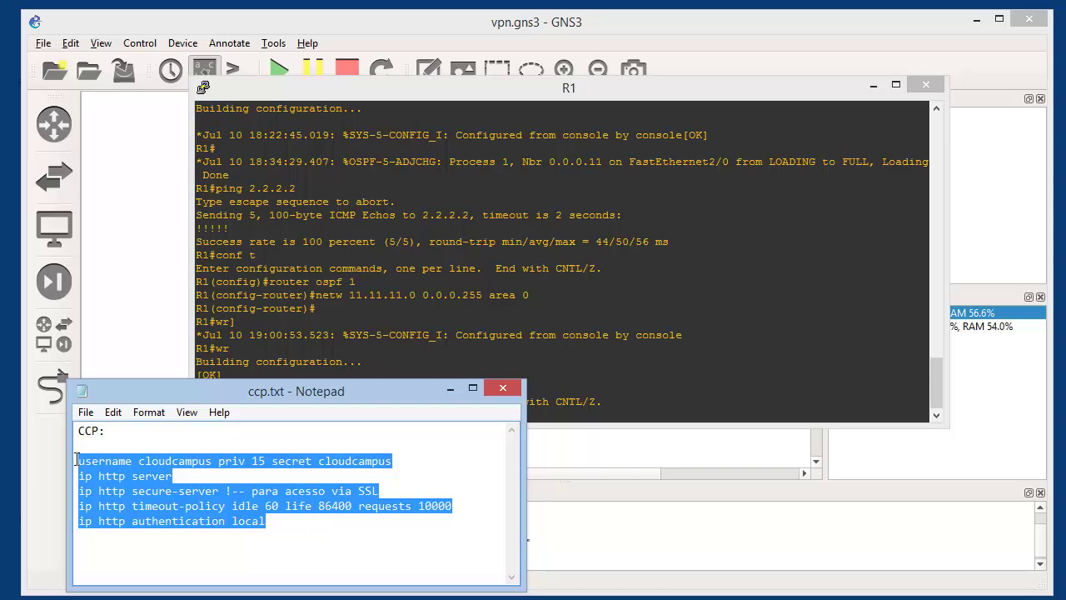
pyautogui.click(244, 353)
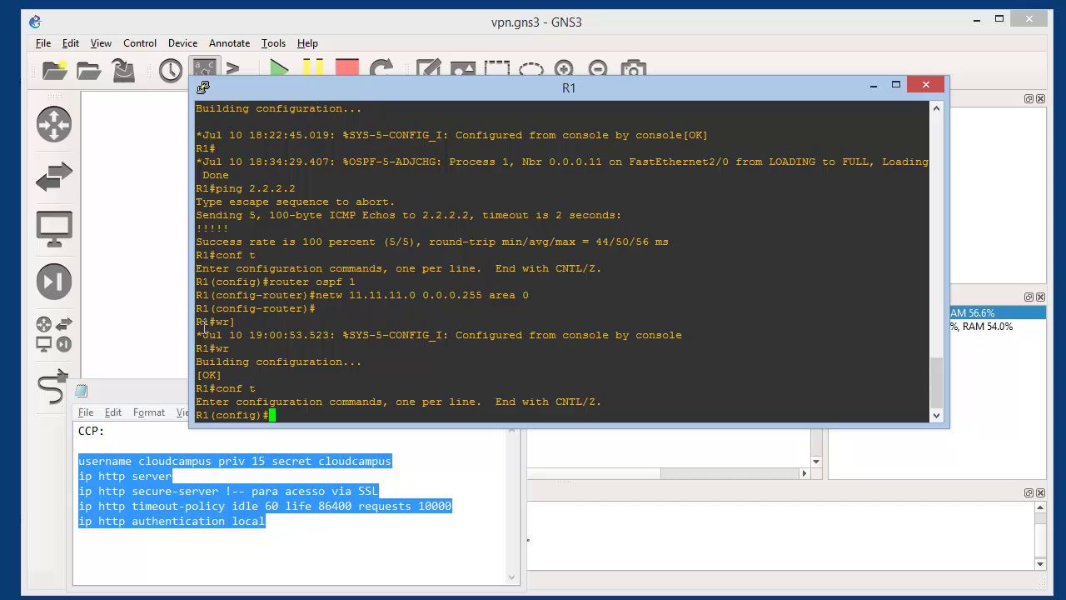
# Paste the privilege-15 user and ip http server commands into R1, then save with do wr
pyautogui.rightClick(279, 352)
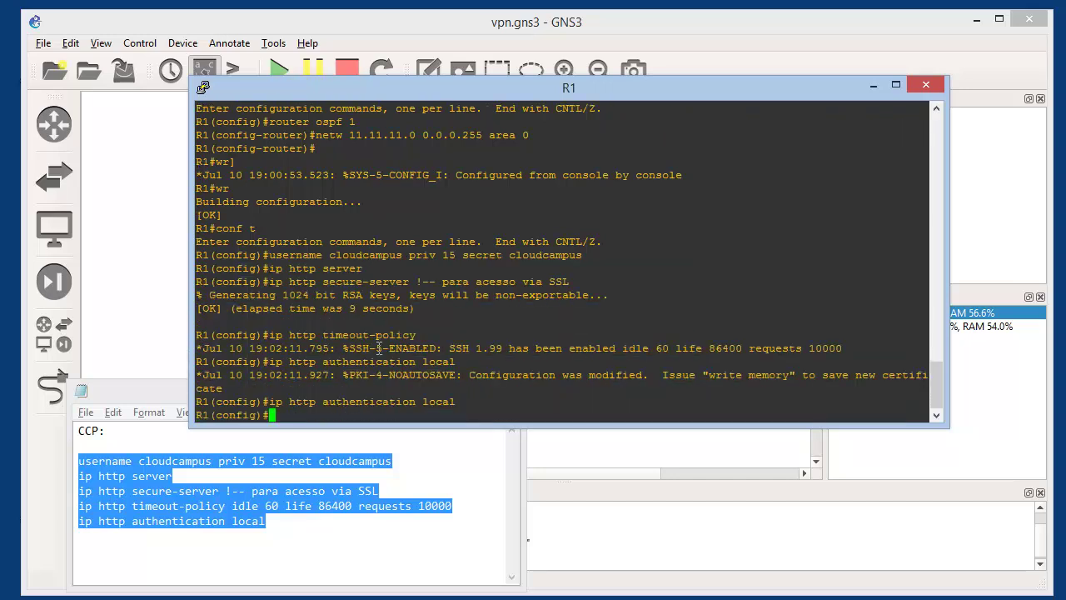
pyautogui.write('do wr')
pyautogui.press('Return')
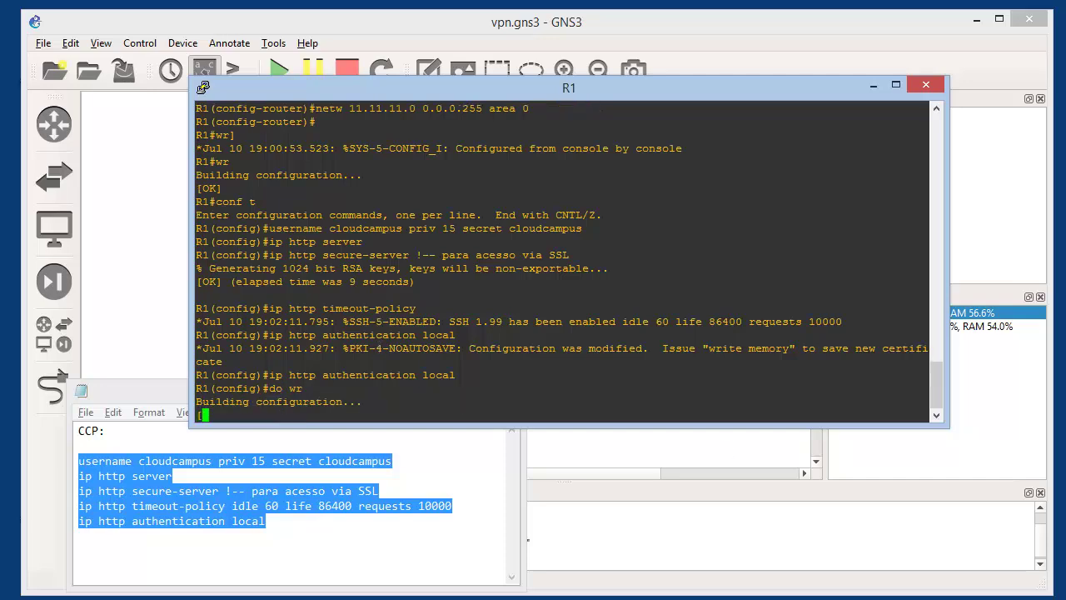
pyautogui.hotkey('alt', 'Tab')
# On R2, paste the CCP user and HTTP/HTTPS commands in conf t mode, then save with wr
pyautogui.write('c')
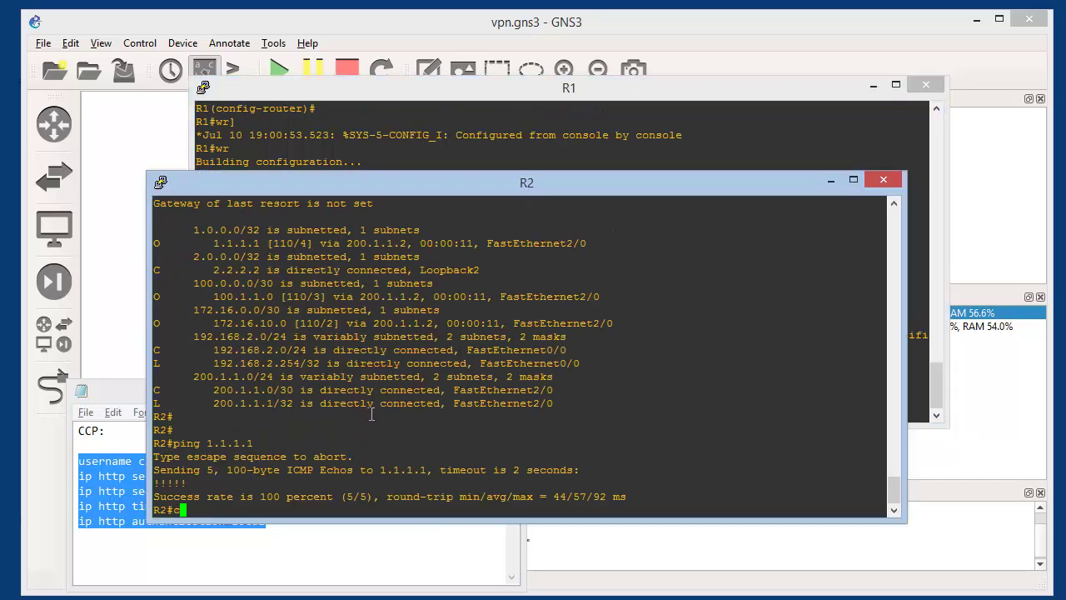
pyautogui.write('onf t')
pyautogui.press('Return')
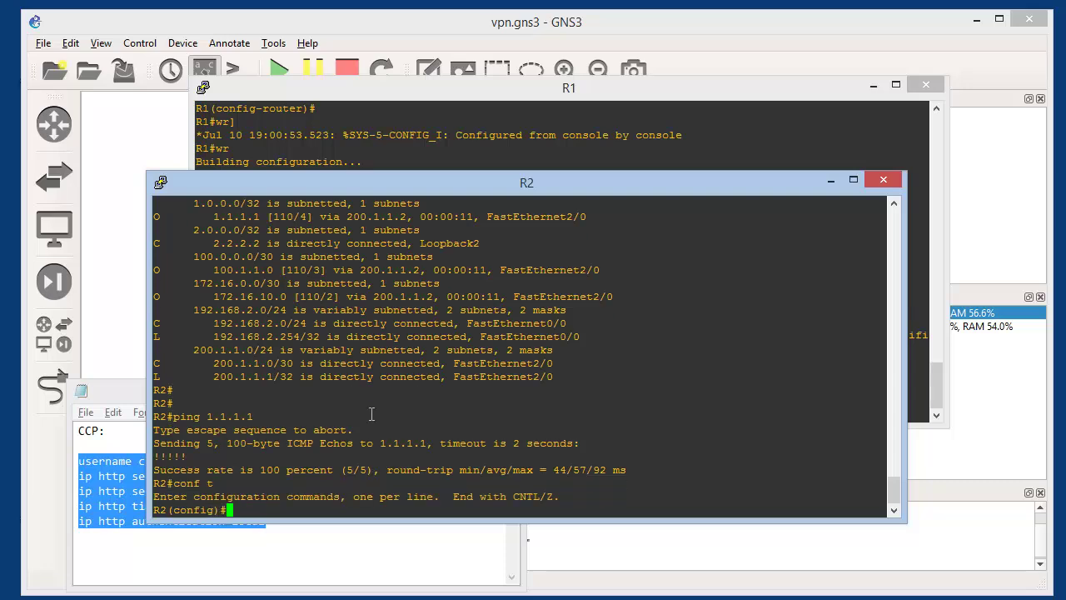
pyautogui.rightClick(408, 415)
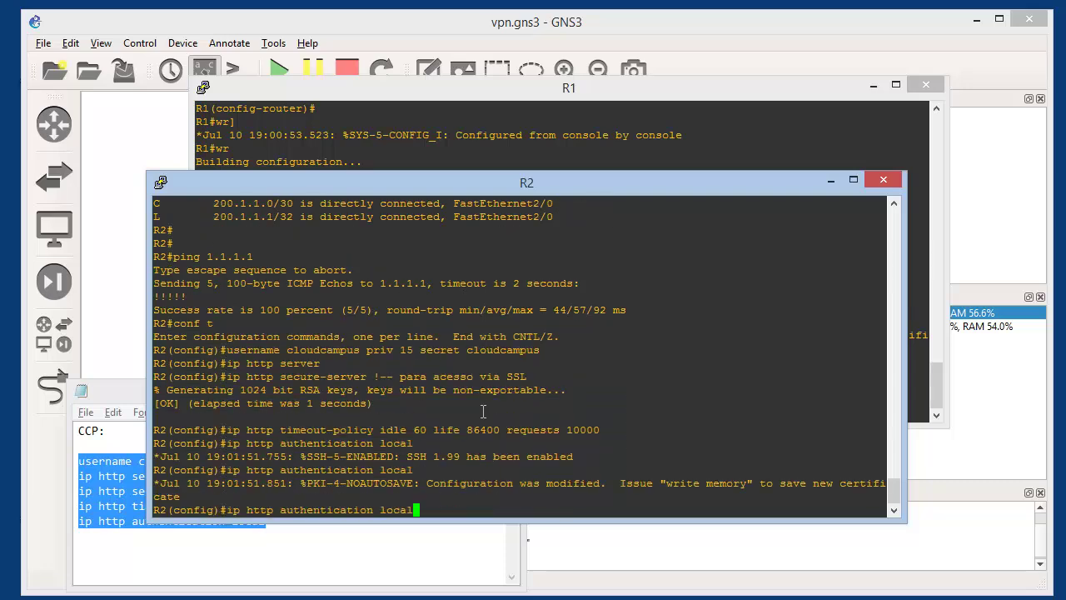
pyautogui.press('Return')
pyautogui.press('Return')
pyautogui.press('Return')
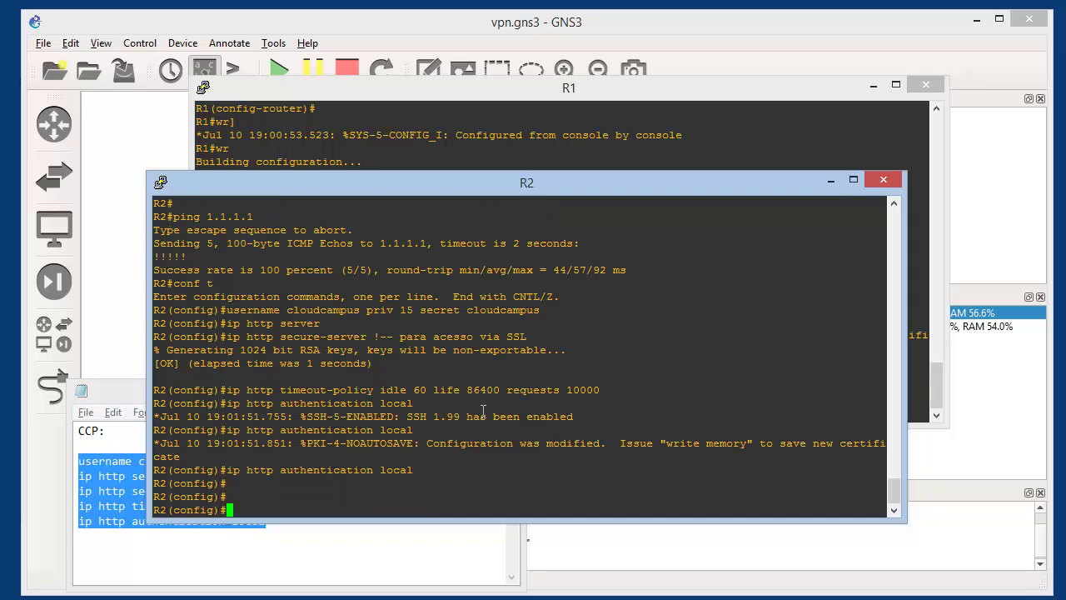
pyautogui.hotkey('ctrl', 'z')
pyautogui.write('wr')
pyautogui.press('Return')
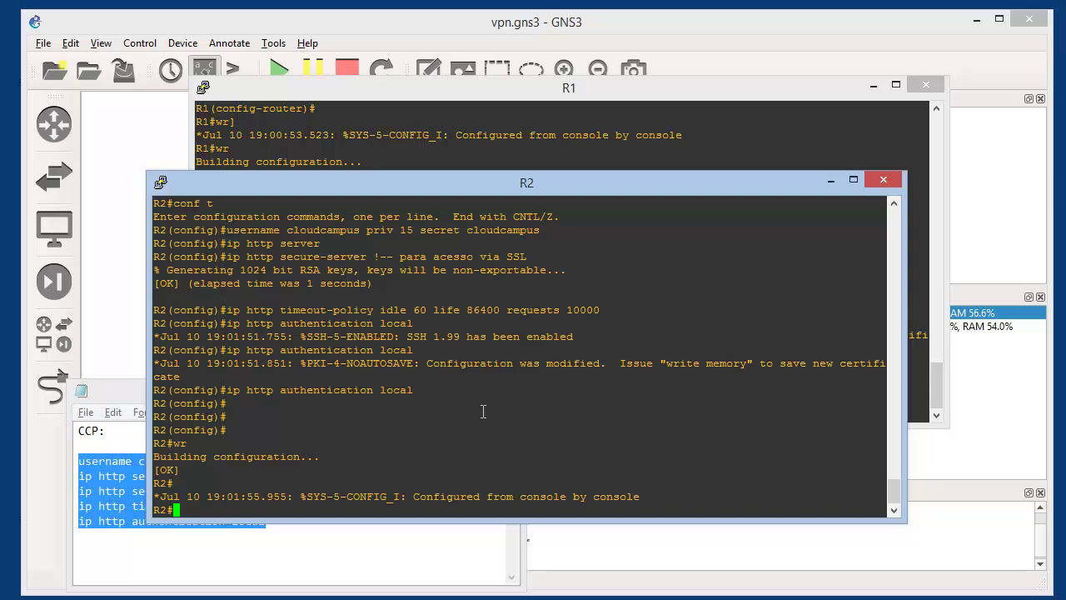
# Minimize the R2 and R1 consoles and close ccp.txt with Don't Save
pyautogui.click(831, 181)
pyautogui.click(871, 85)
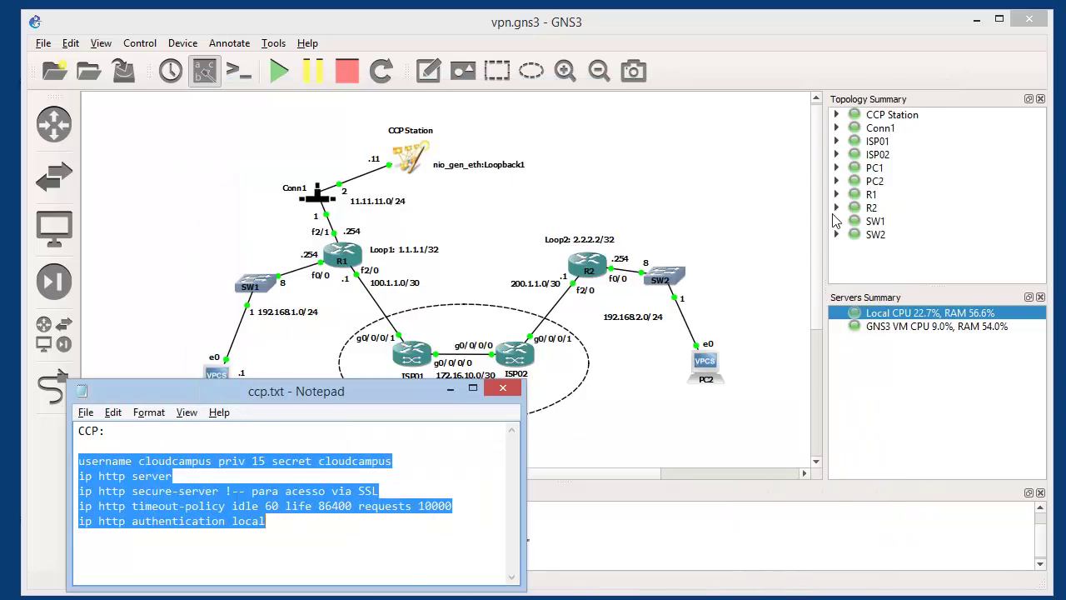
pyautogui.click(502, 391)
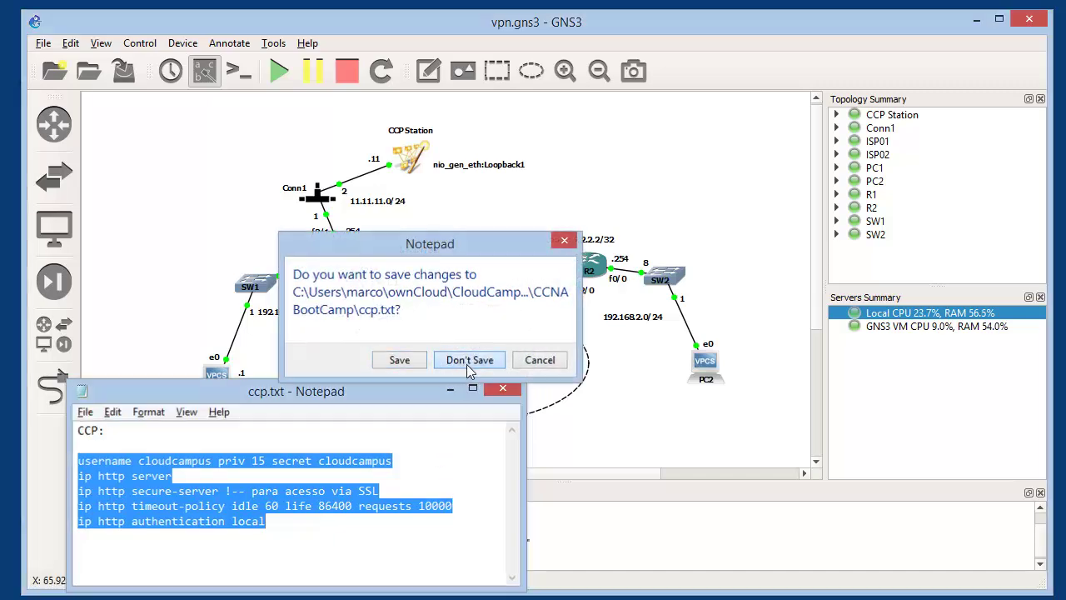
pyautogui.click(466, 366)
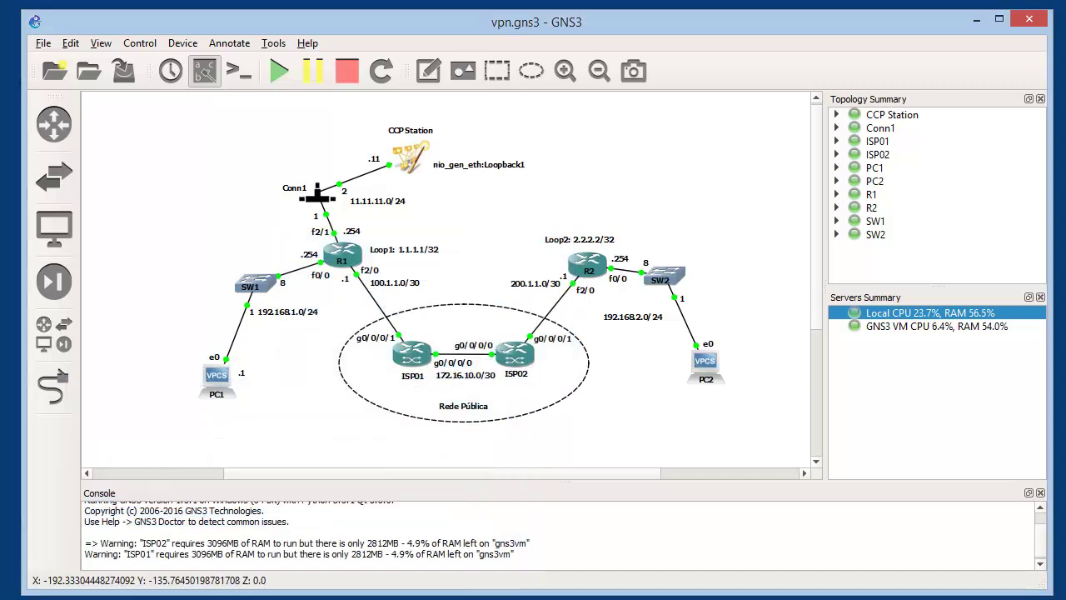
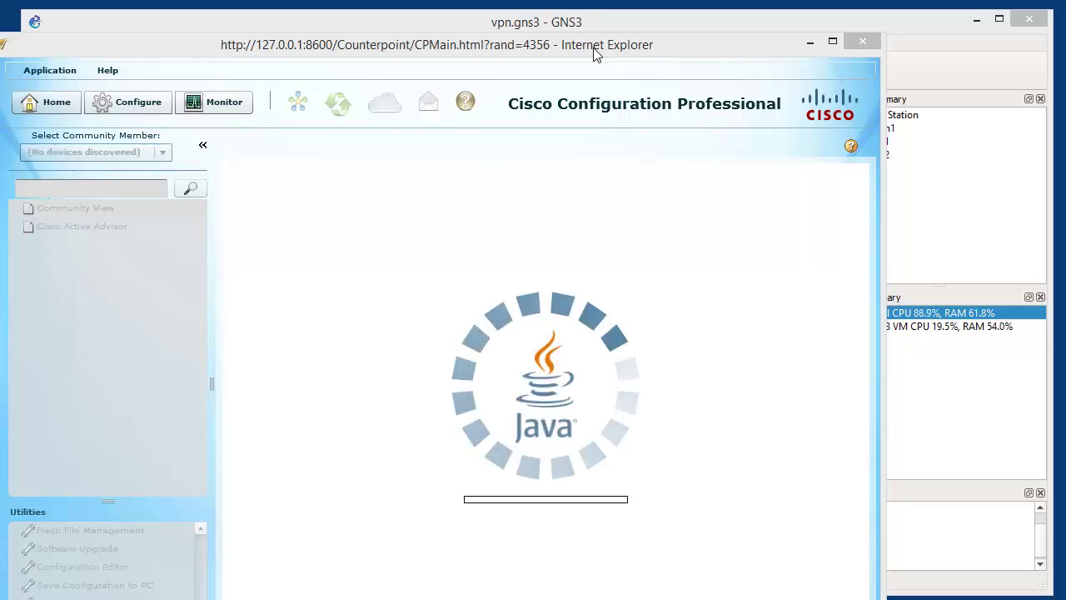
# Turn off Cisco CCO usage reporting and cancel the Authenticate to Cisco CCO prompt
pyautogui.moveTo(593, 48); pyautogui.dragTo(468, 17)
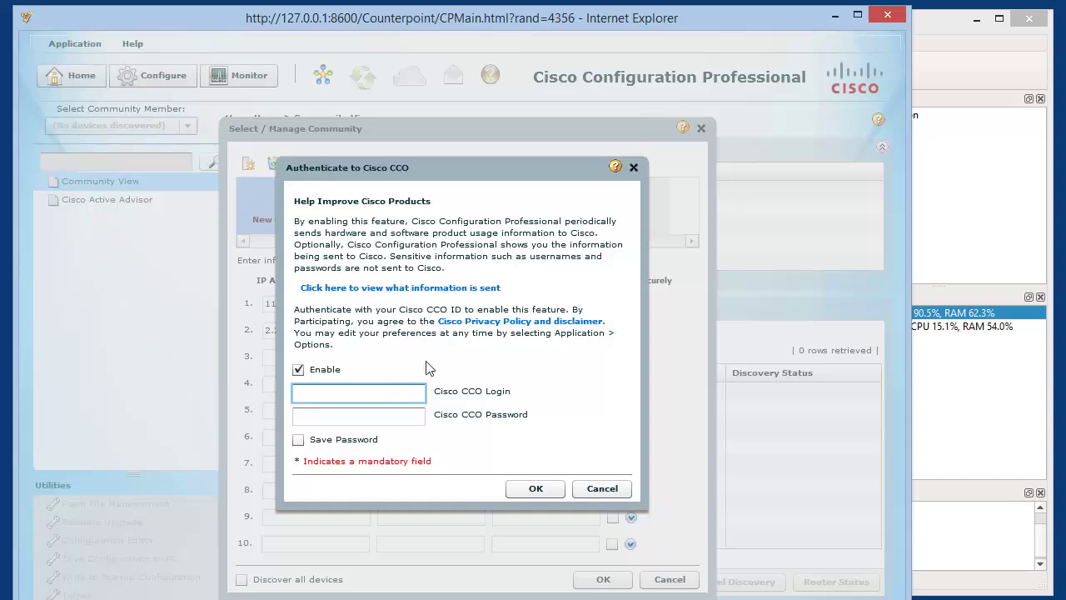
pyautogui.moveTo(365, 168); pyautogui.dragTo(333, 155)
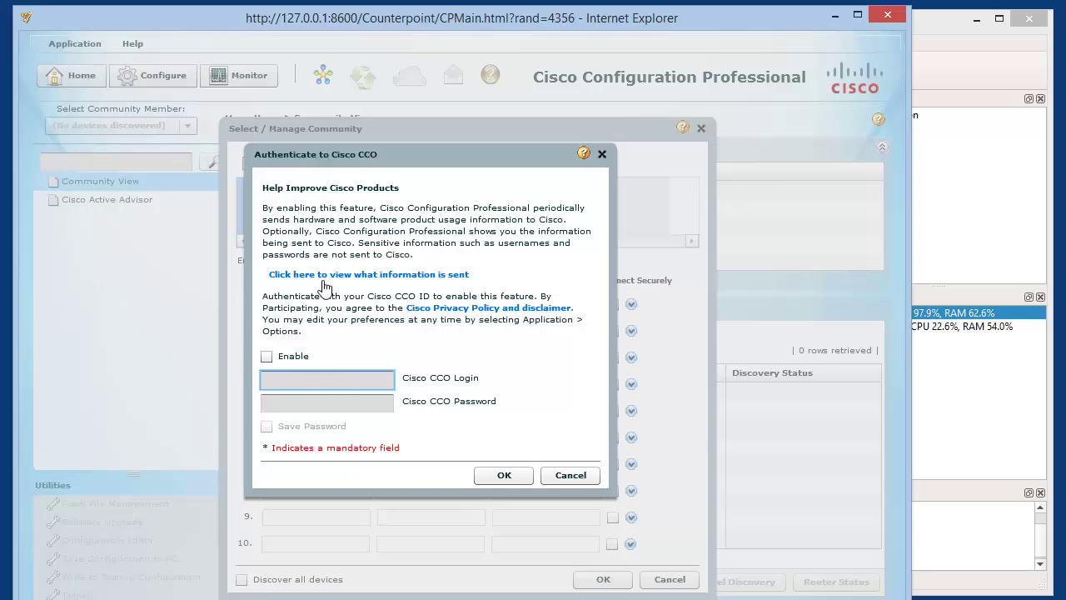
pyautogui.click(573, 476)
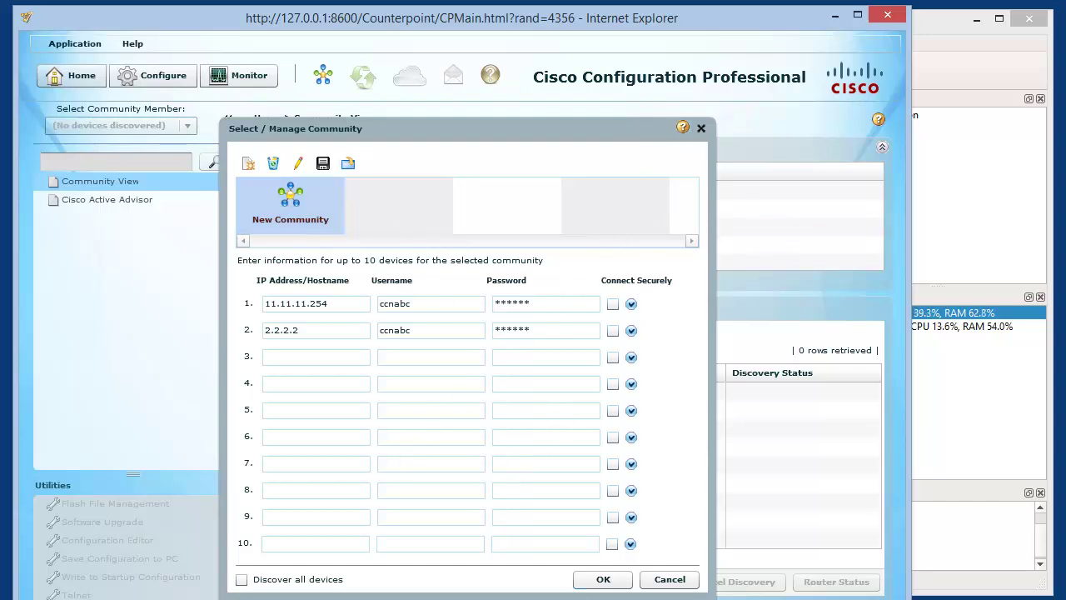
# Change the first community device to 1.1.1.1 with username cloudcampus and its password
pyautogui.moveTo(588, 598); pyautogui.dragTo(588, 593)
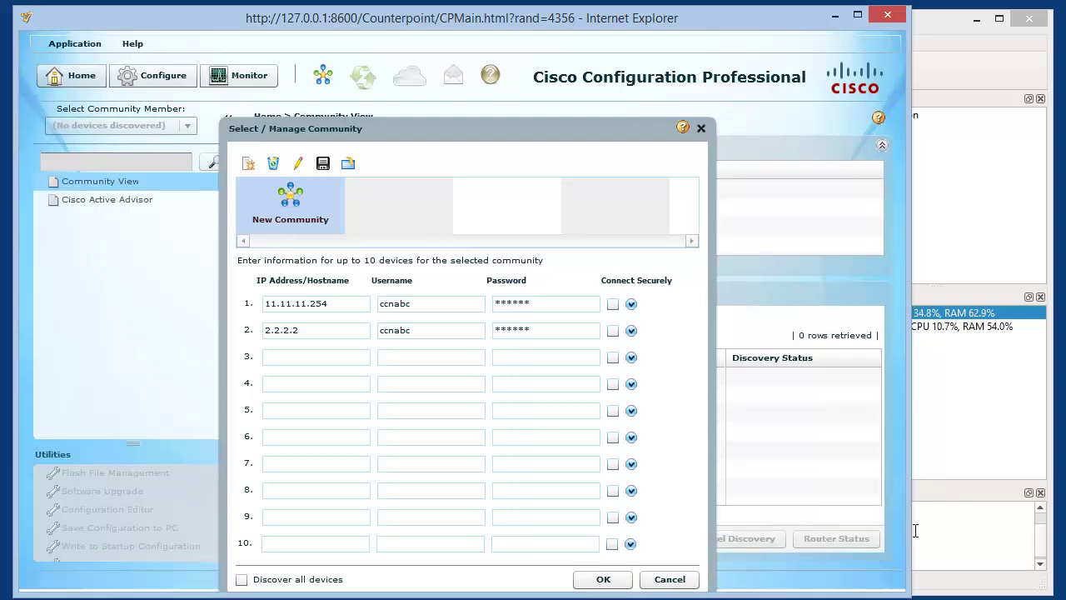
pyautogui.moveTo(912, 530); pyautogui.dragTo(1056, 523)
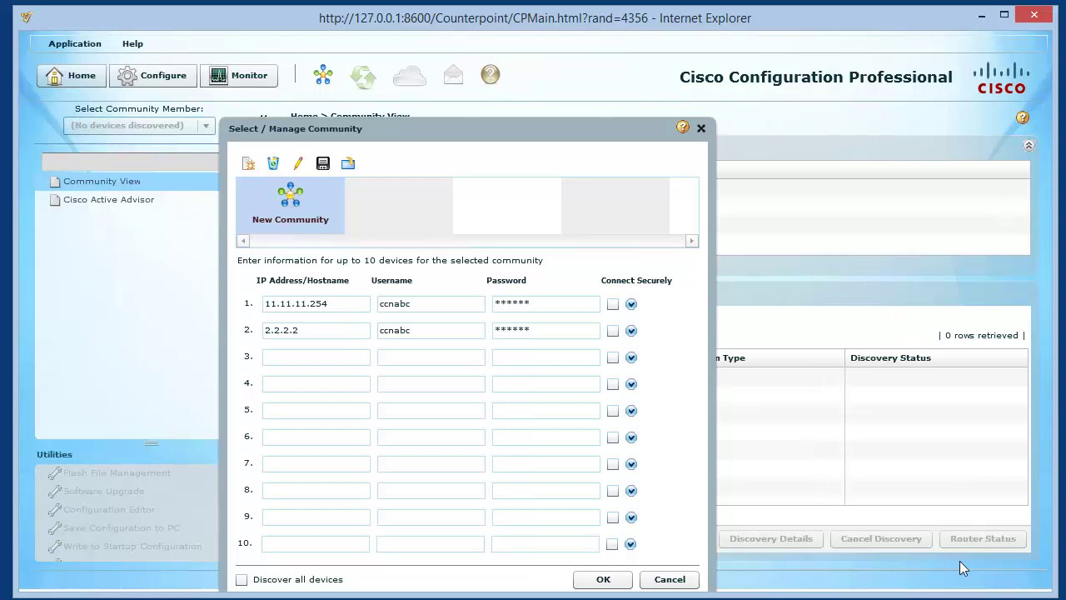
pyautogui.click(348, 305)
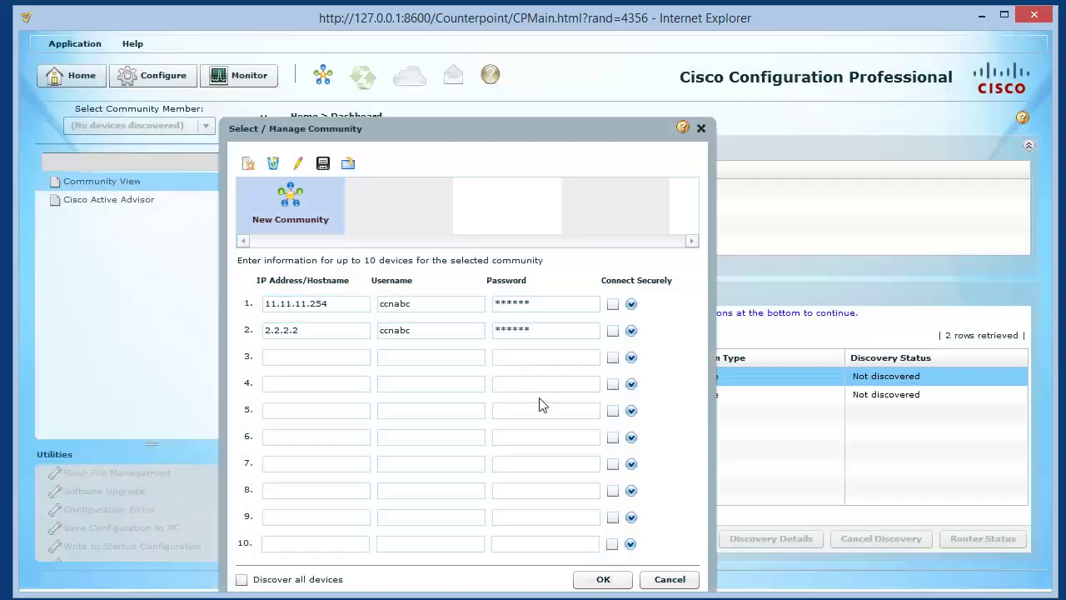
pyautogui.moveTo(341, 304); pyautogui.dragTo(189, 297)
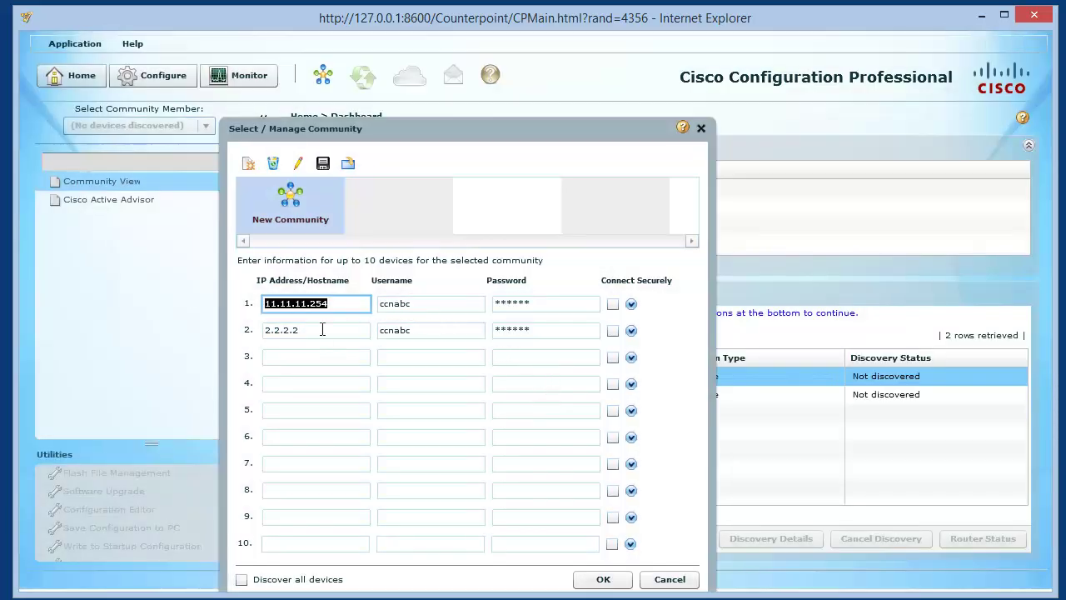
pyautogui.write('1.1.1.1')
pyautogui.press('Tab')
pyautogui.write('clo')
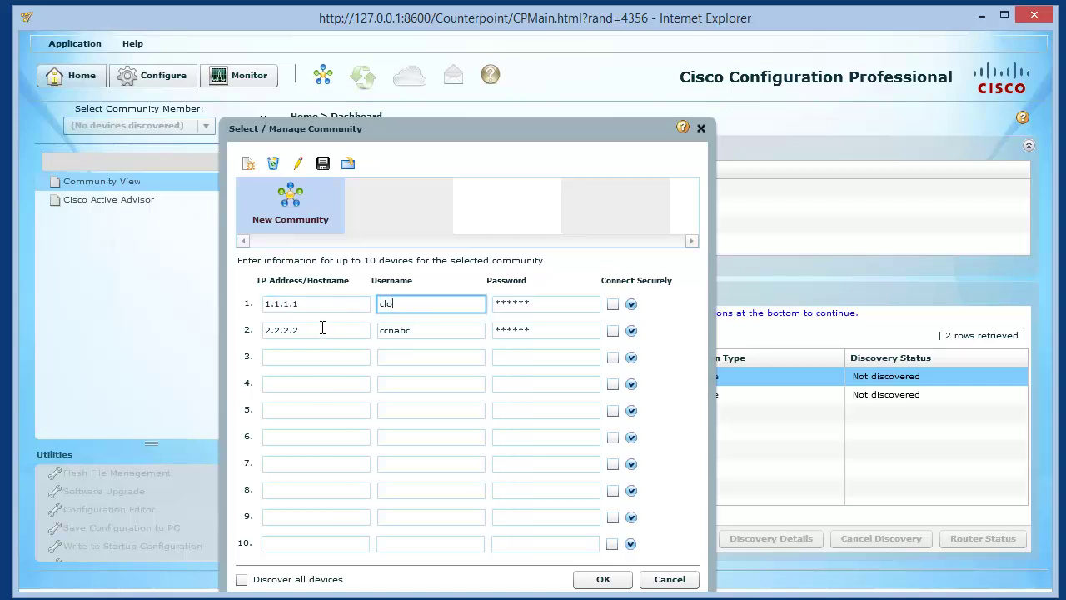
pyautogui.write('udcampus')
pyautogui.press('Tab')
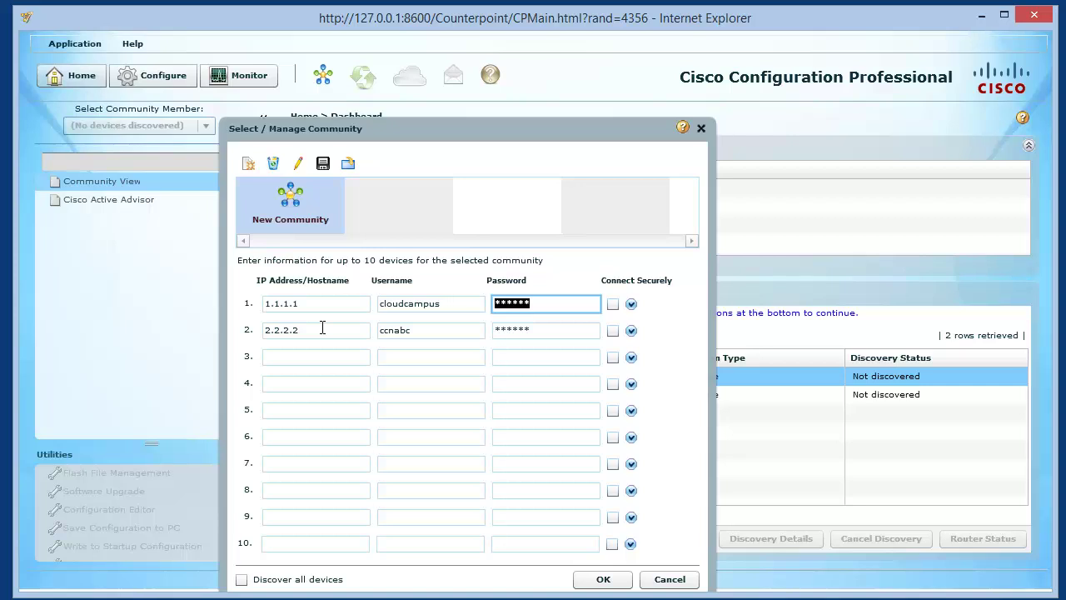
pyautogui.write('cisco')
# Give 2.2.2.2 username cloudcampus and its password, enable Discover all devices, and confirm
pyautogui.press('Tab')
pyautogui.press('Tab')
pyautogui.press('Tab')
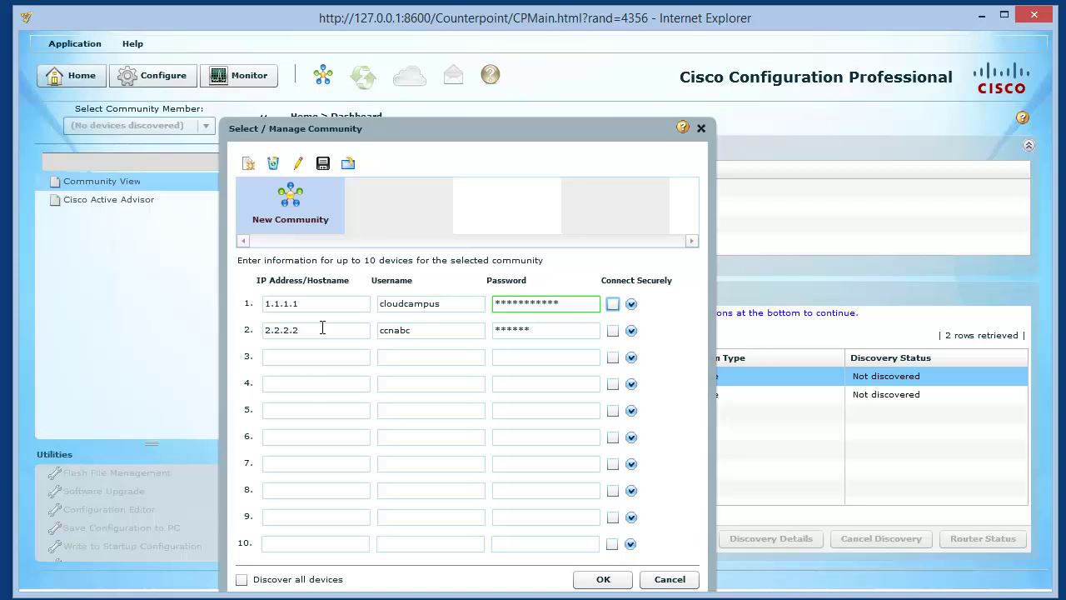
pyautogui.write('cloudcampus')
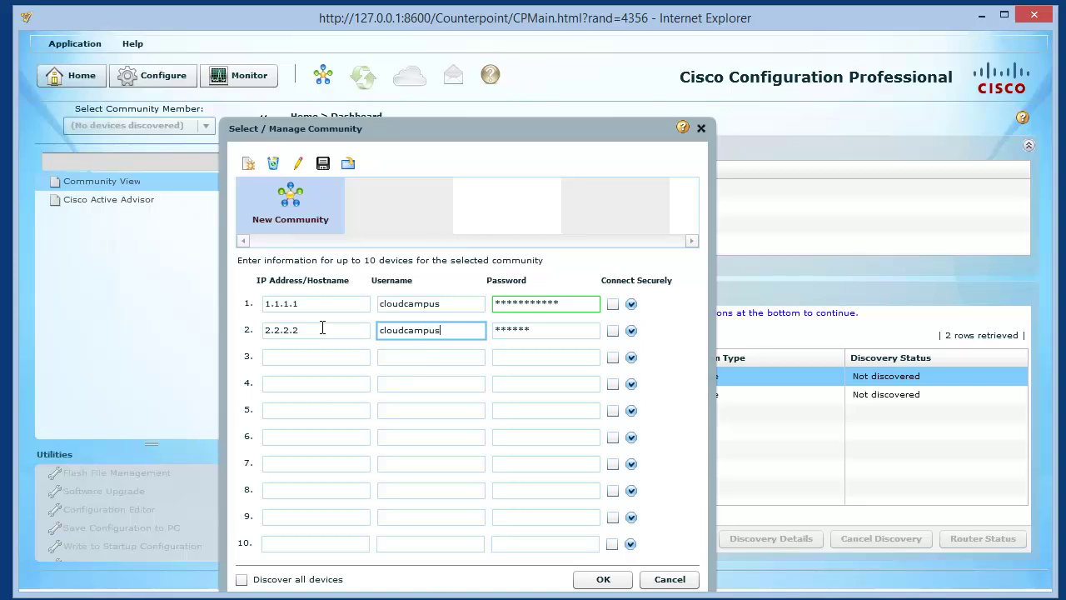
pyautogui.press('Tab')
pyautogui.write('cloudca')
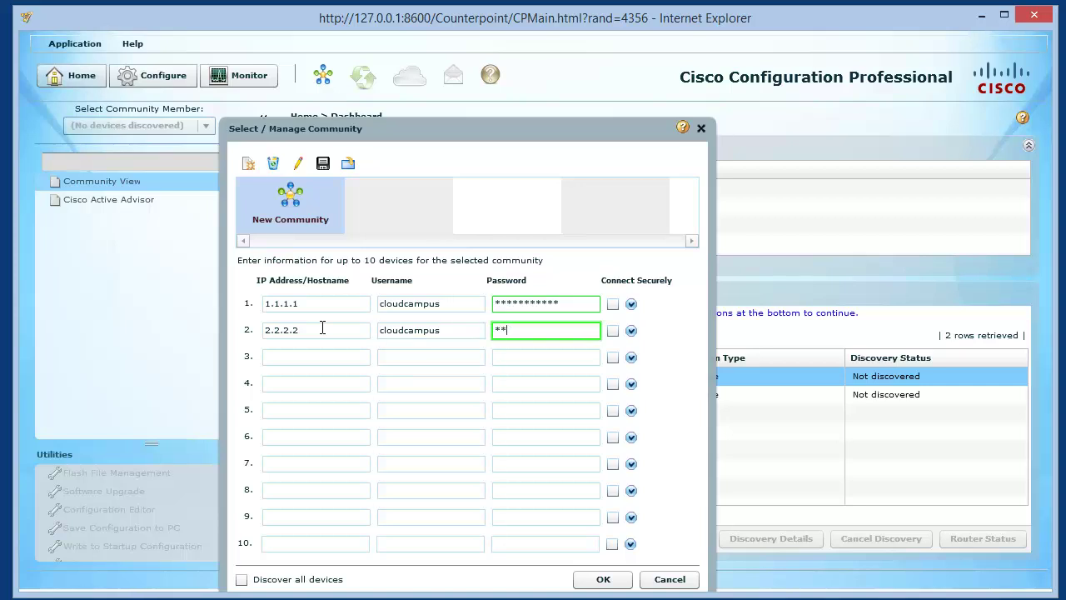
pyautogui.write('mpus')
pyautogui.click(314, 579)
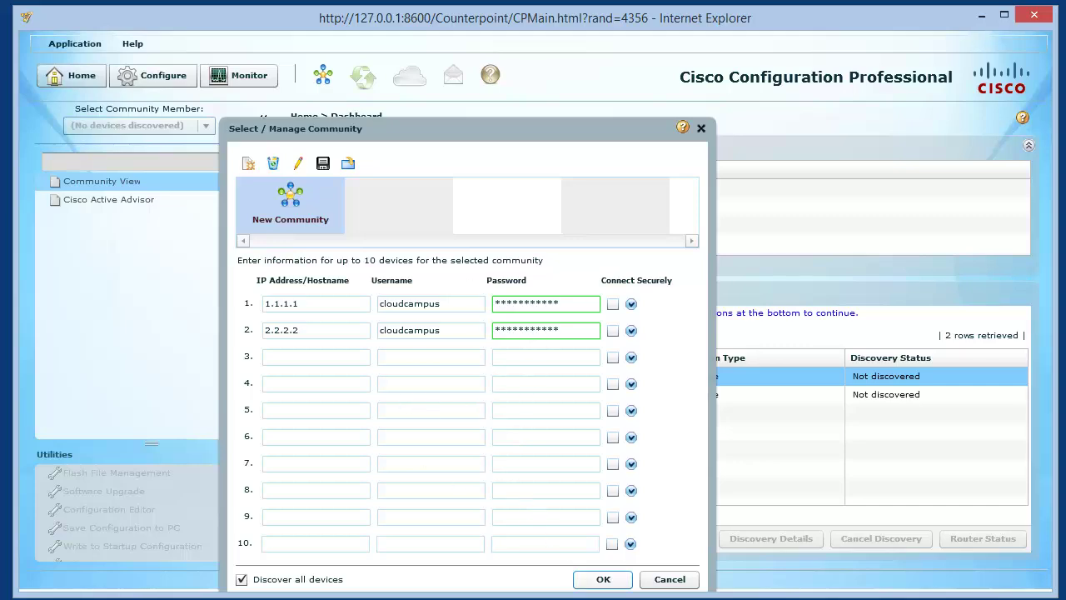
pyautogui.click(604, 579)
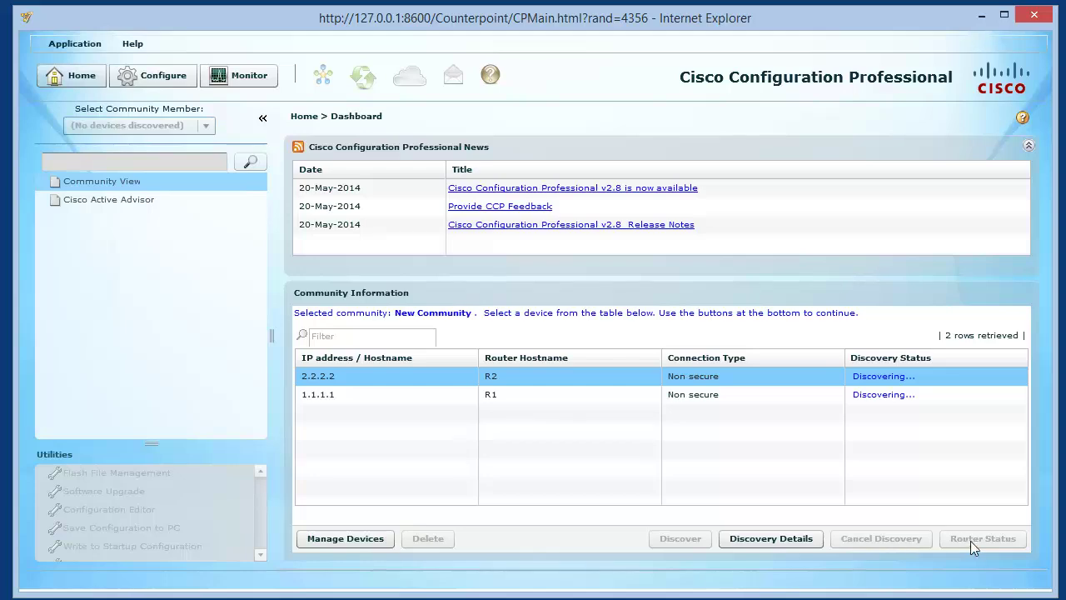
# Wait until 1.1.1.1 and 2.2.2.2 both show Discovered, then select the R1 row
pyautogui.click(770, 540)
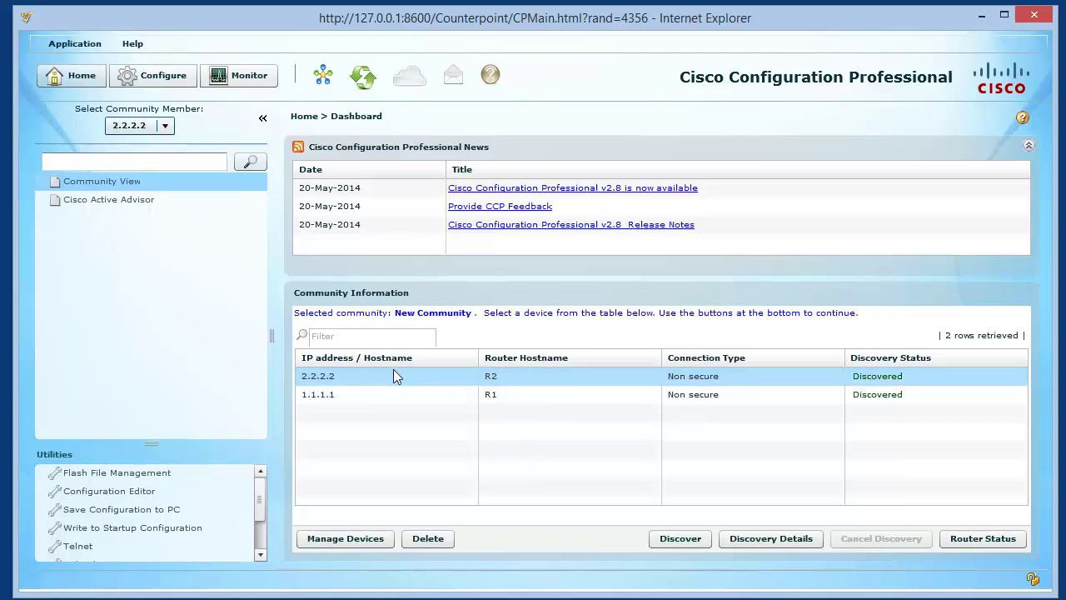
pyautogui.click(395, 394)
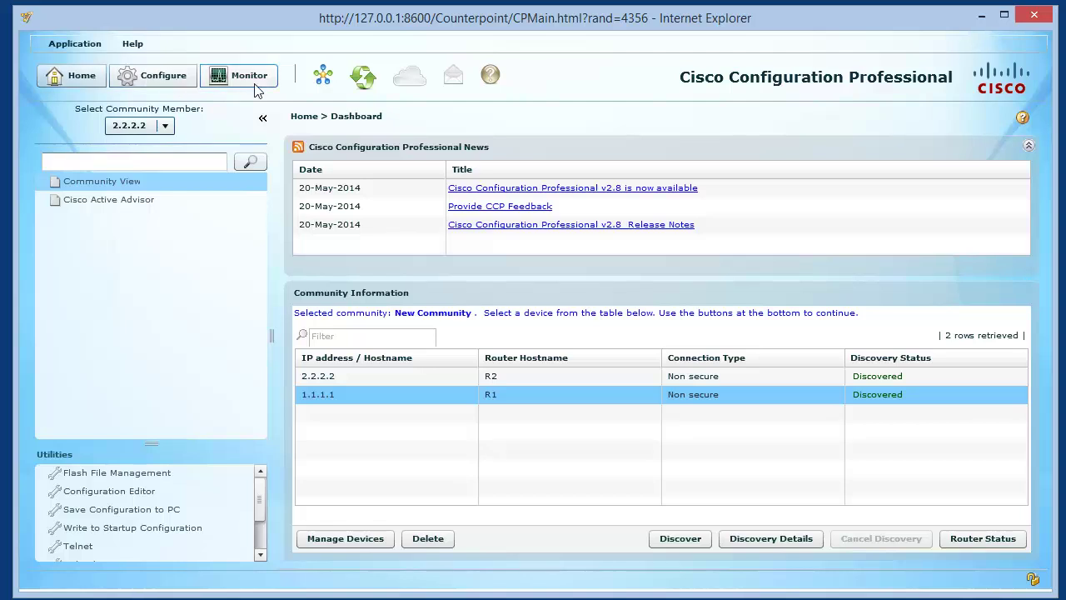
# Configure router 1.1.1.1 and view Interface Management > Interface and Connections
pyautogui.click(171, 88)
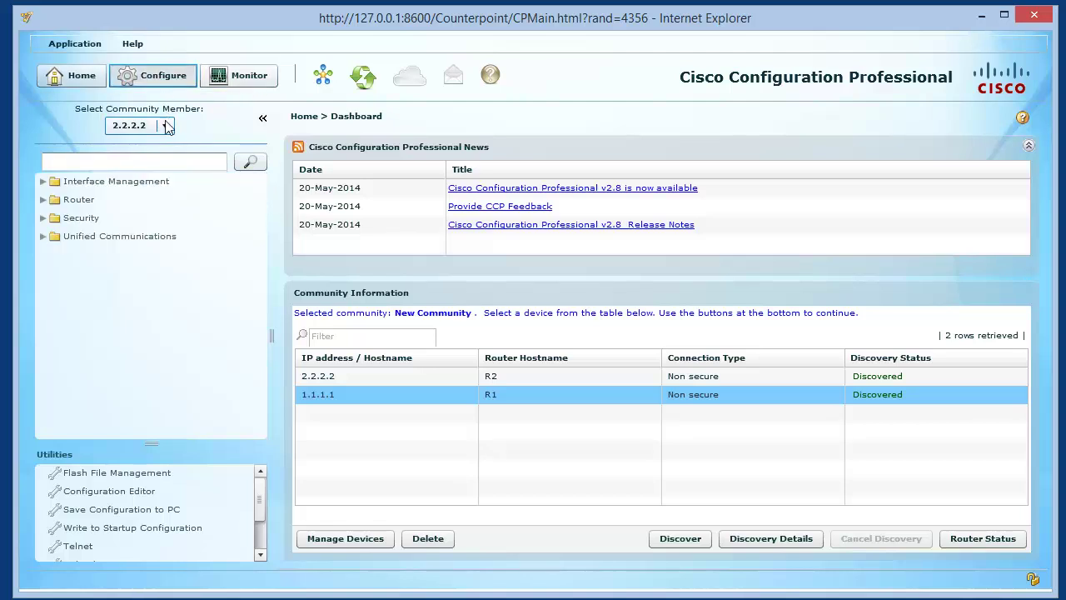
pyautogui.click(138, 130)
pyautogui.click(125, 160)
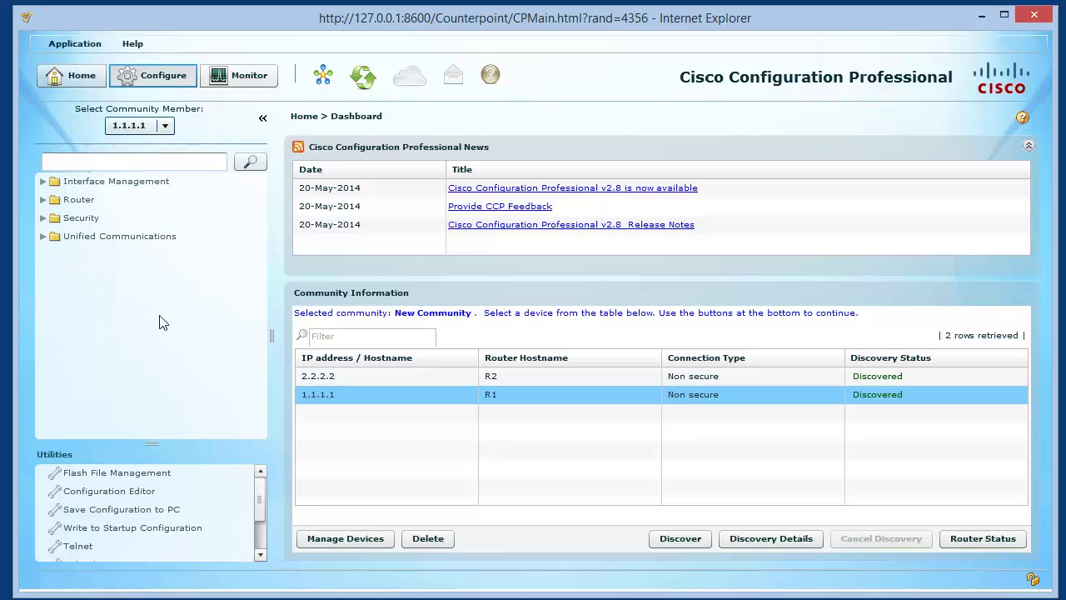
pyautogui.click(44, 180)
pyautogui.click(91, 203)
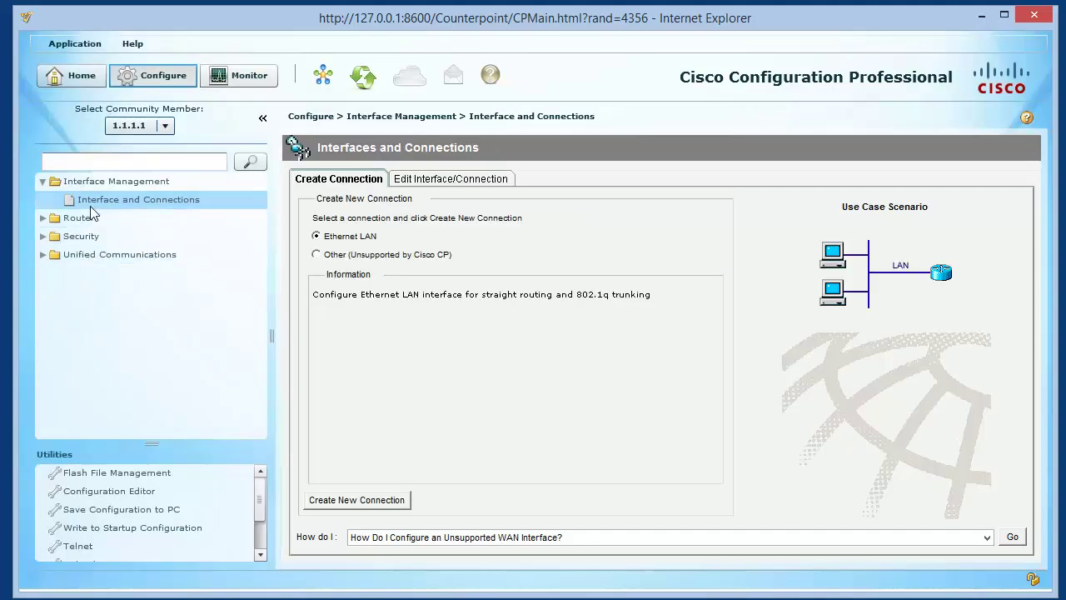
# View Router > Static and Dynamic Routing for 1.1.1.1, showing OSPF process 1
pyautogui.click(44, 220)
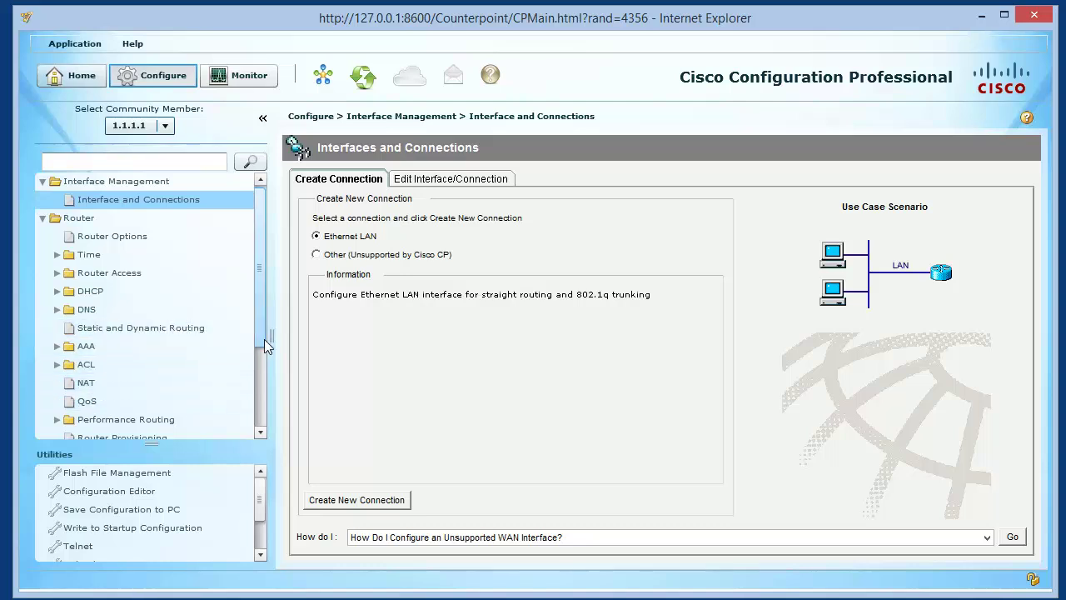
pyautogui.moveTo(263, 339); pyautogui.dragTo(258, 402)
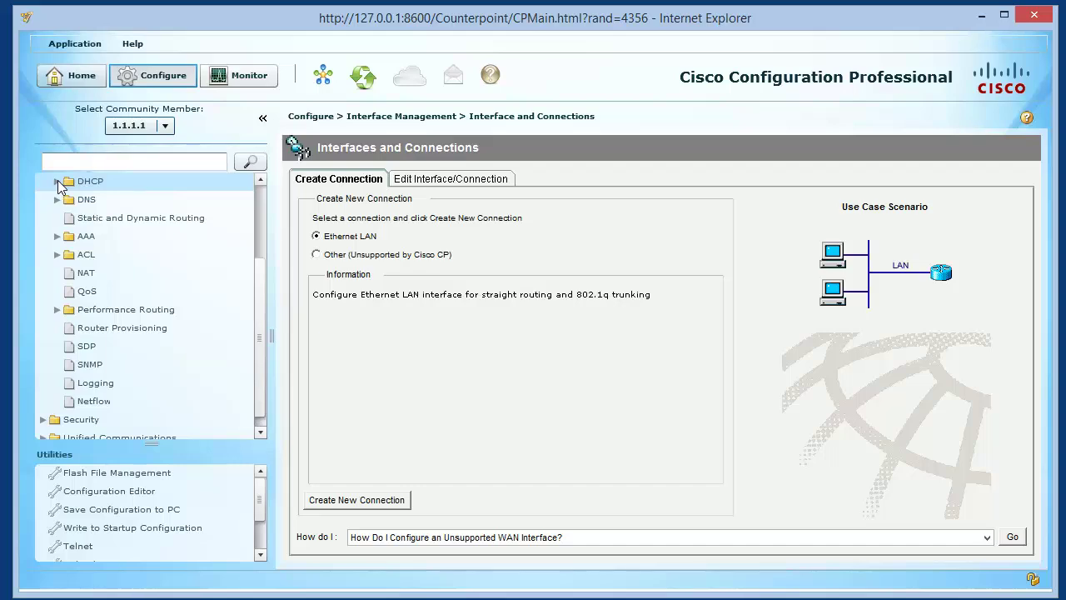
pyautogui.click(87, 218)
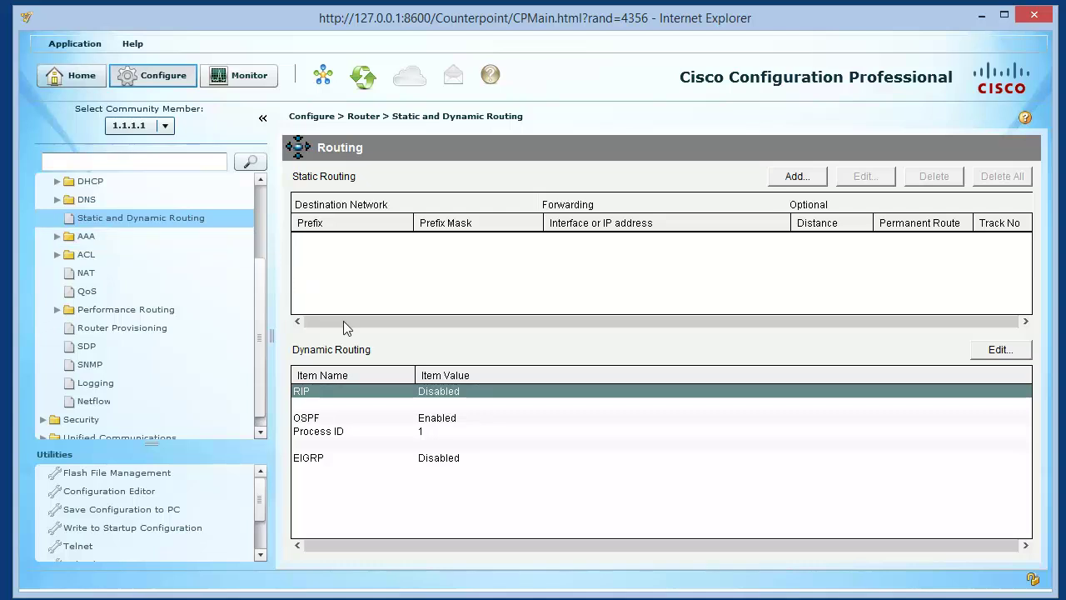
pyautogui.click(1004, 349)
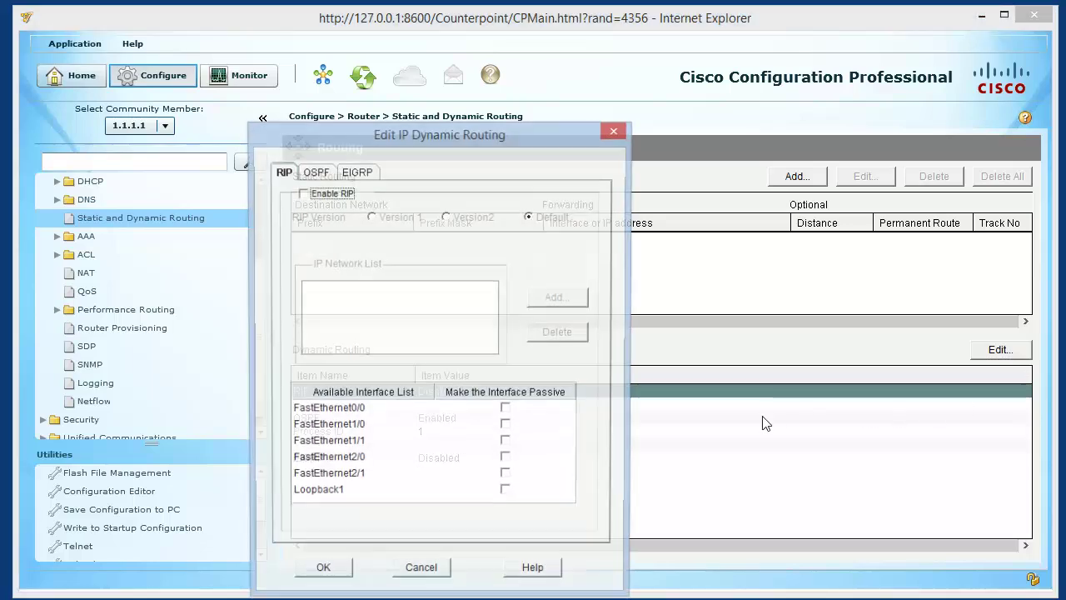
pyautogui.click(323, 173)
pyautogui.click(351, 174)
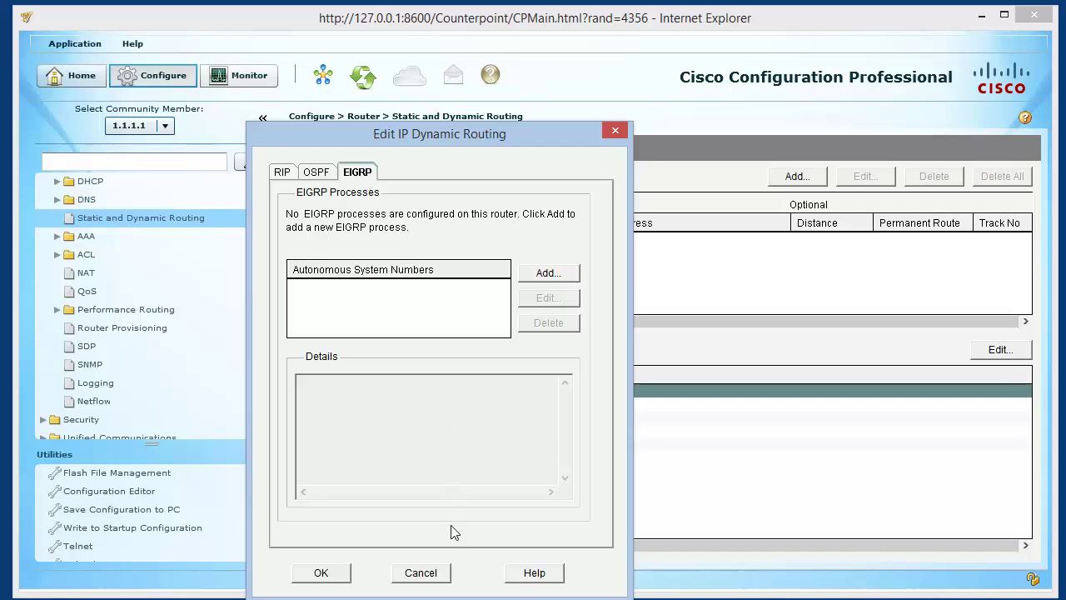
pyautogui.click(420, 572)
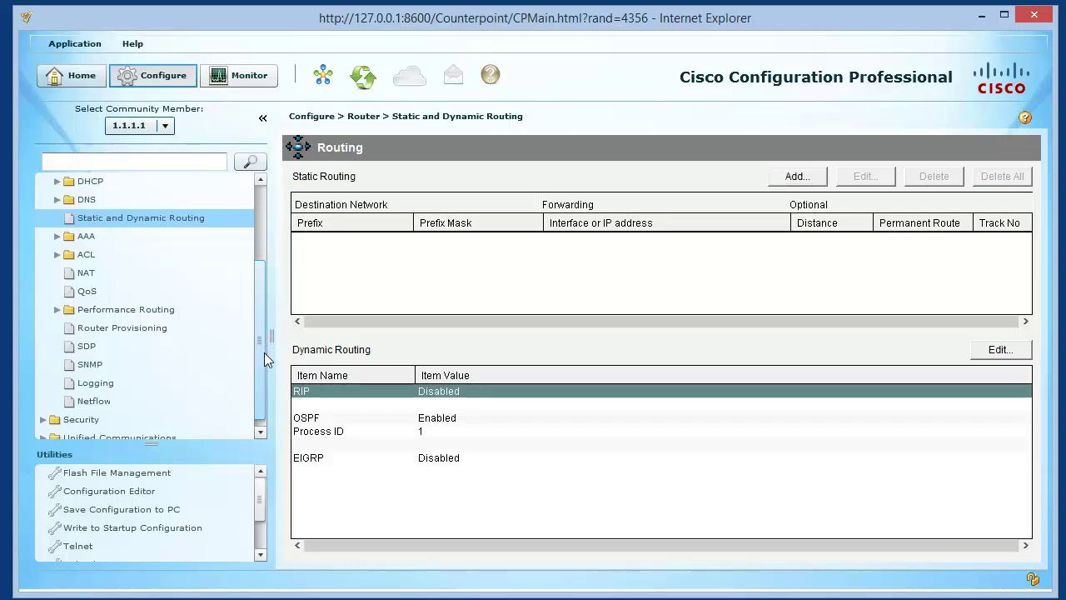
# Collapse Router and Interface Management, then go to Security > Firewall > Firewall
pyautogui.scroll(-1, 264, 353)
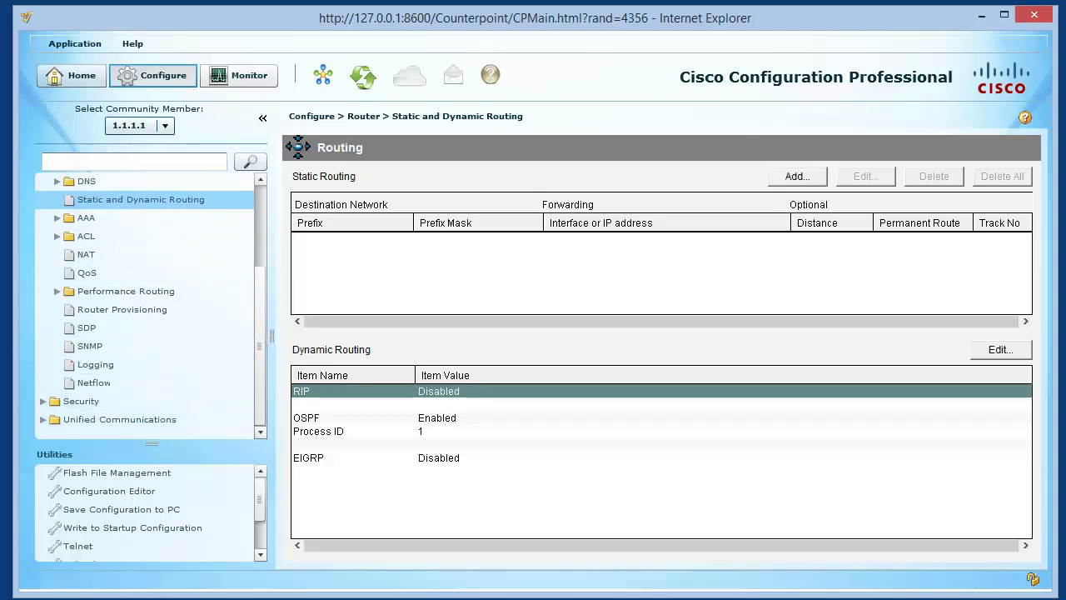
pyautogui.scroll(5, 150, 275)
pyautogui.click(43, 218)
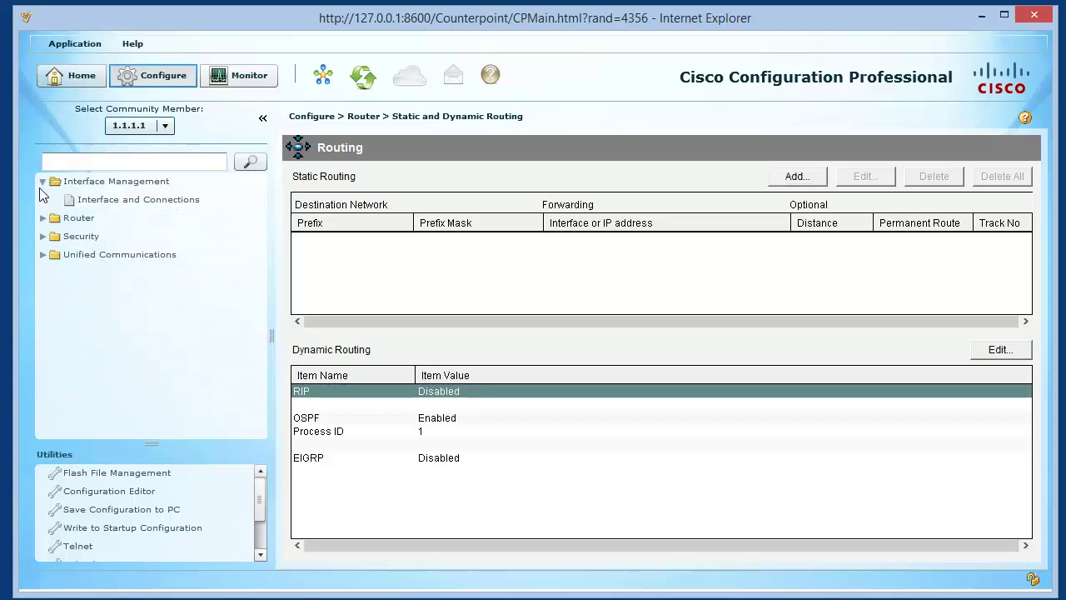
pyautogui.click(43, 180)
pyautogui.click(42, 219)
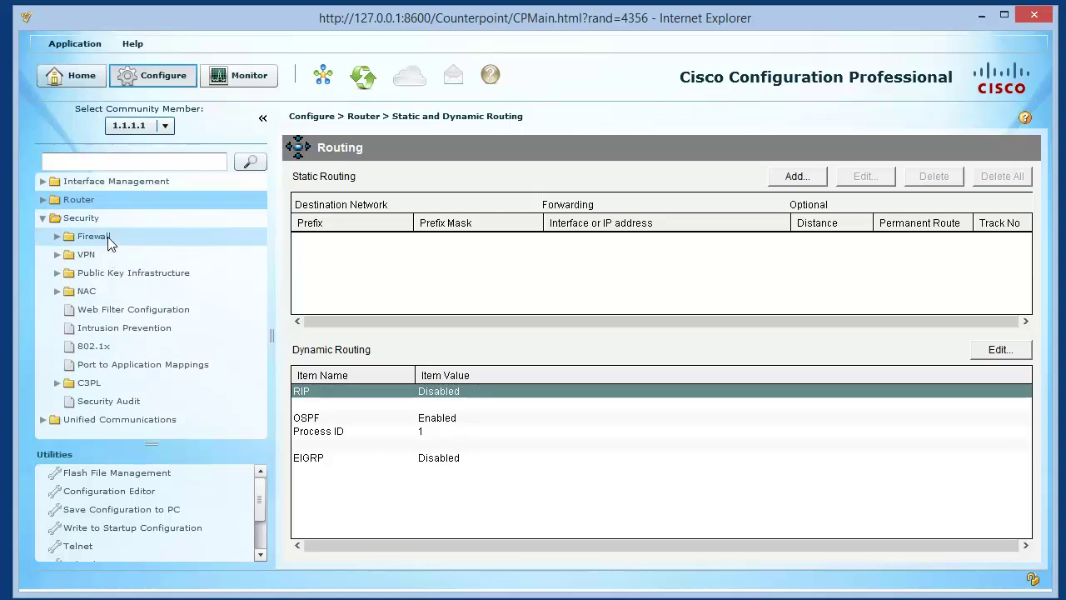
pyautogui.click(56, 238)
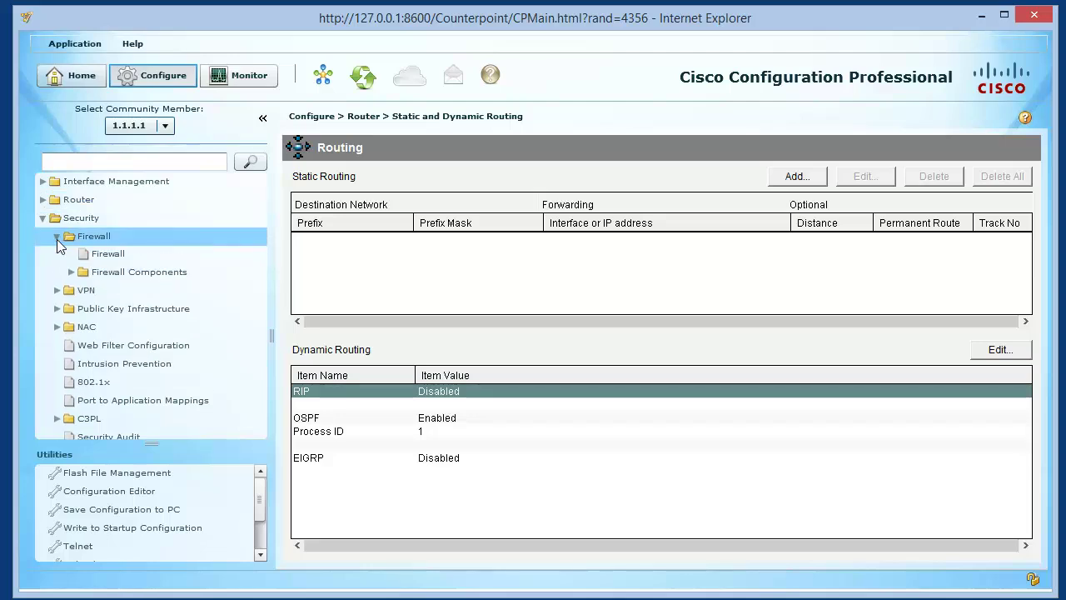
pyautogui.click(85, 255)
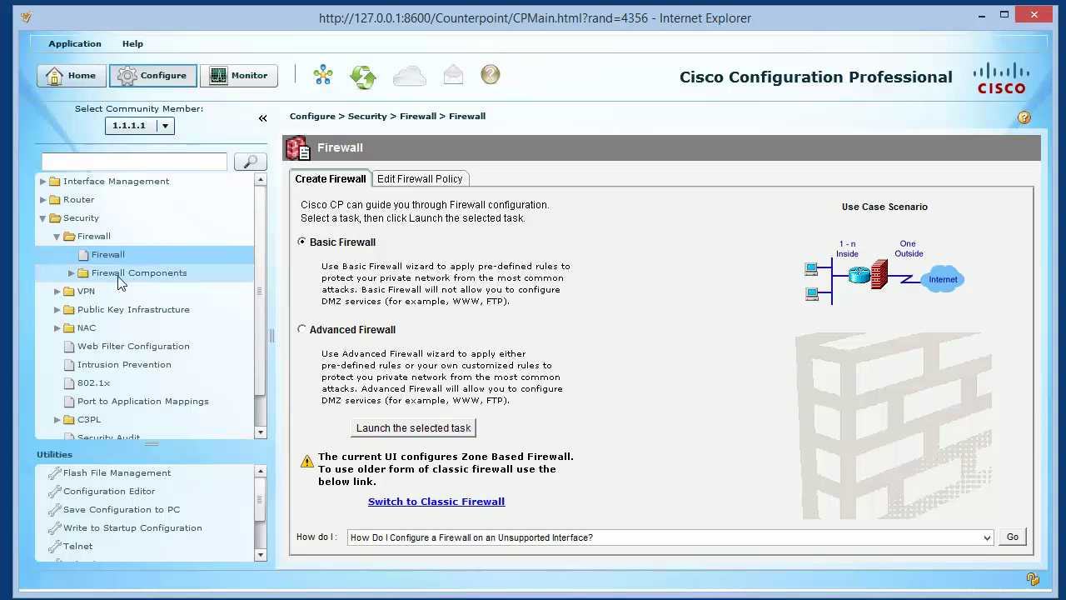
# Collapse Security and go to Unified Communications > Unified Communications Features
pyautogui.click(49, 218)
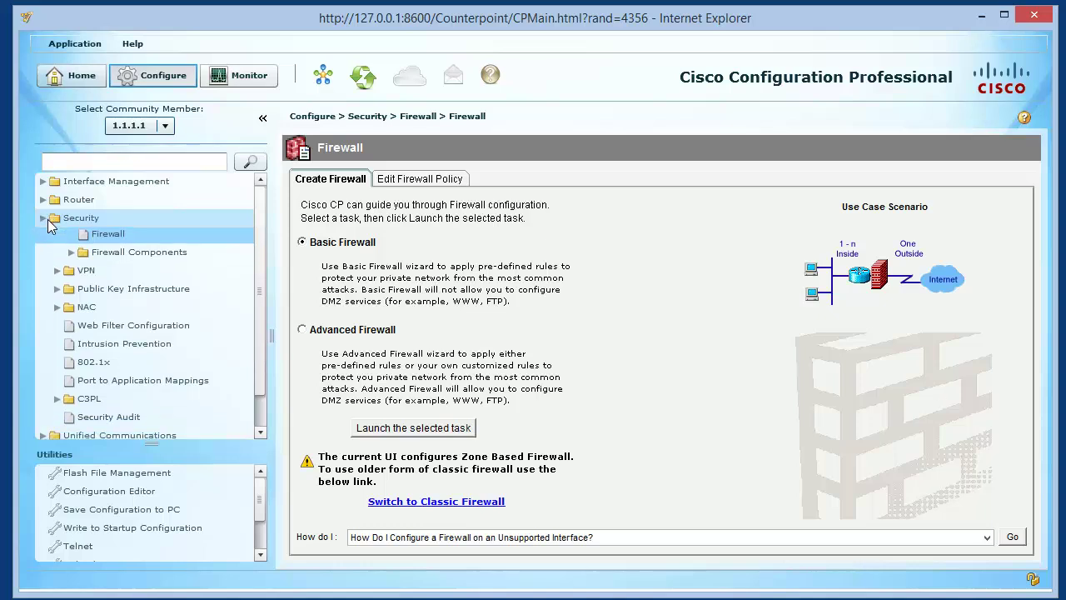
pyautogui.click(48, 218)
pyautogui.click(55, 237)
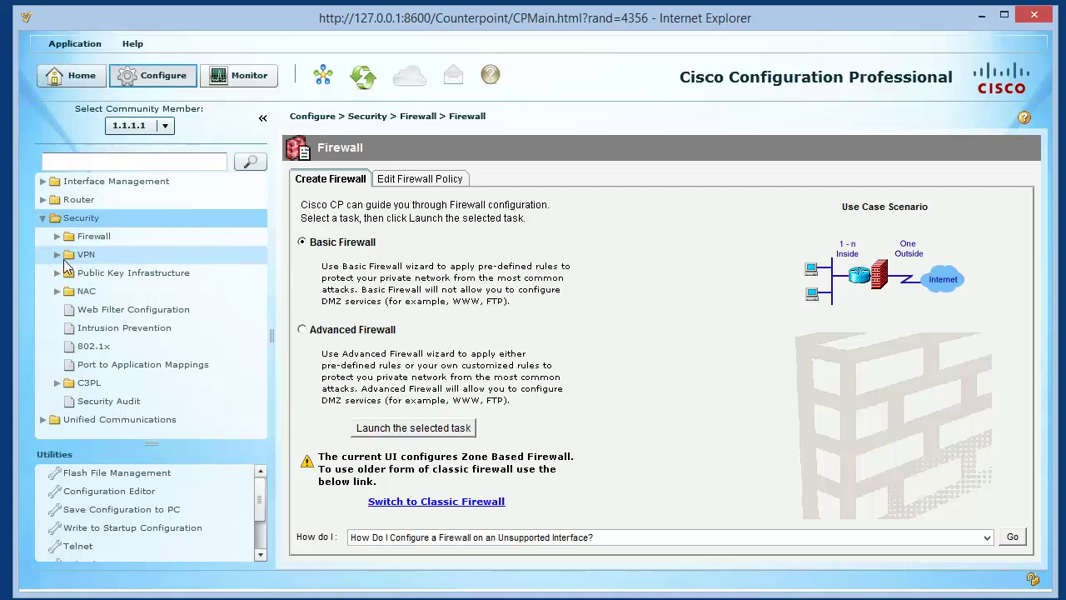
pyautogui.click(42, 218)
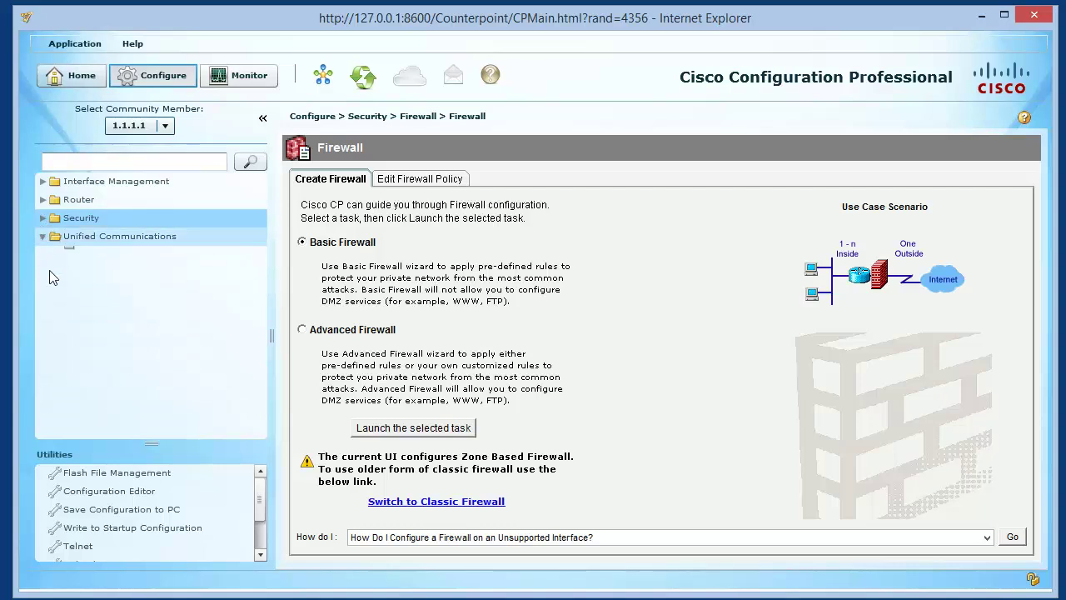
pyautogui.click(42, 236)
pyautogui.click(110, 255)
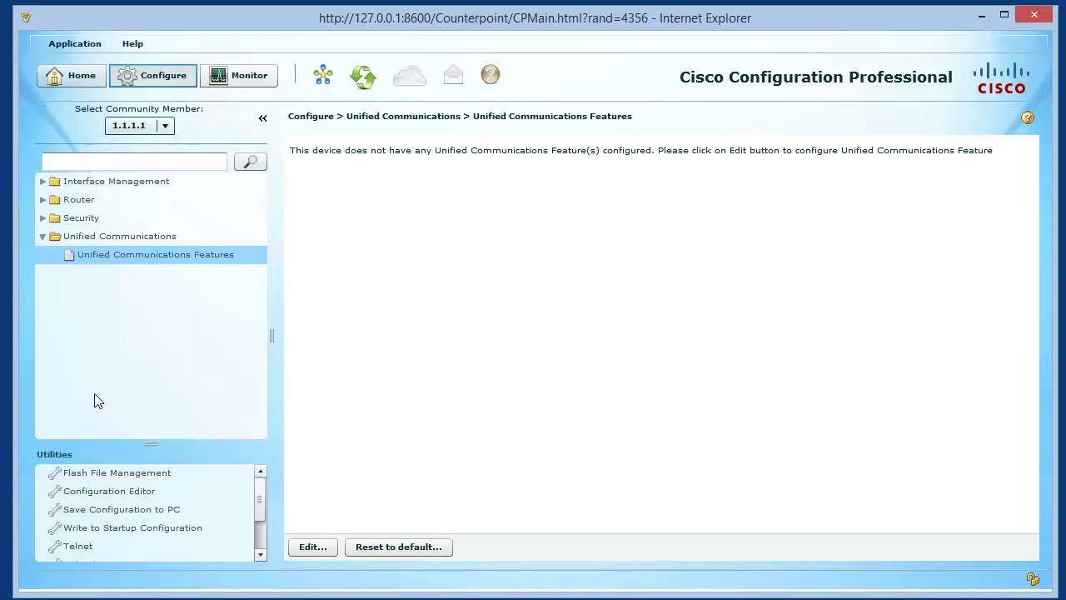
# Collapse Unified Communications and go to Security > VPN > Site-to-Site VPN
pyautogui.click(44, 238)
pyautogui.click(44, 220)
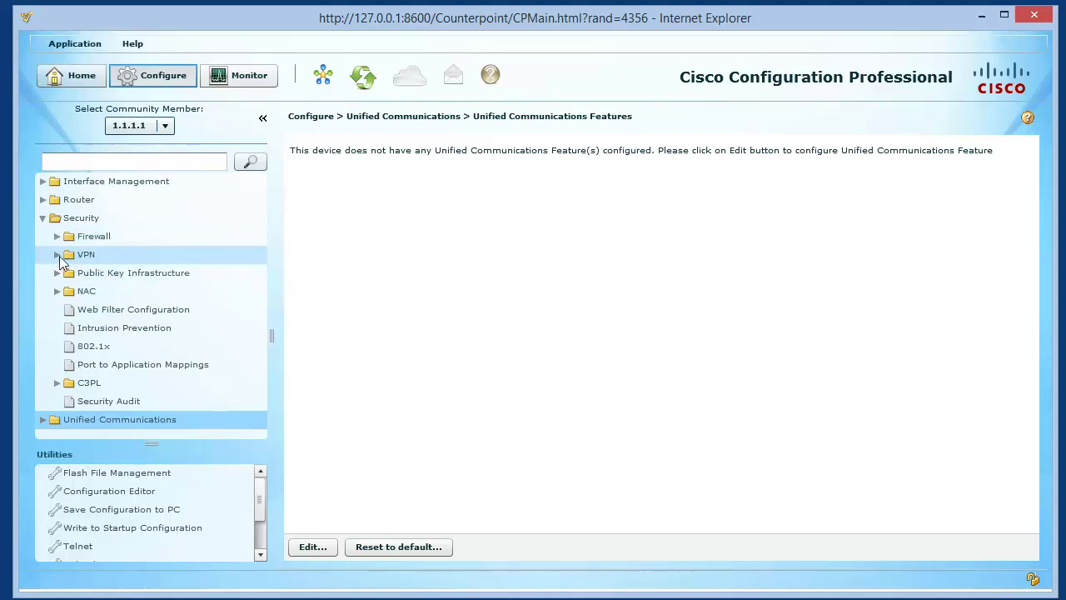
pyautogui.click(57, 254)
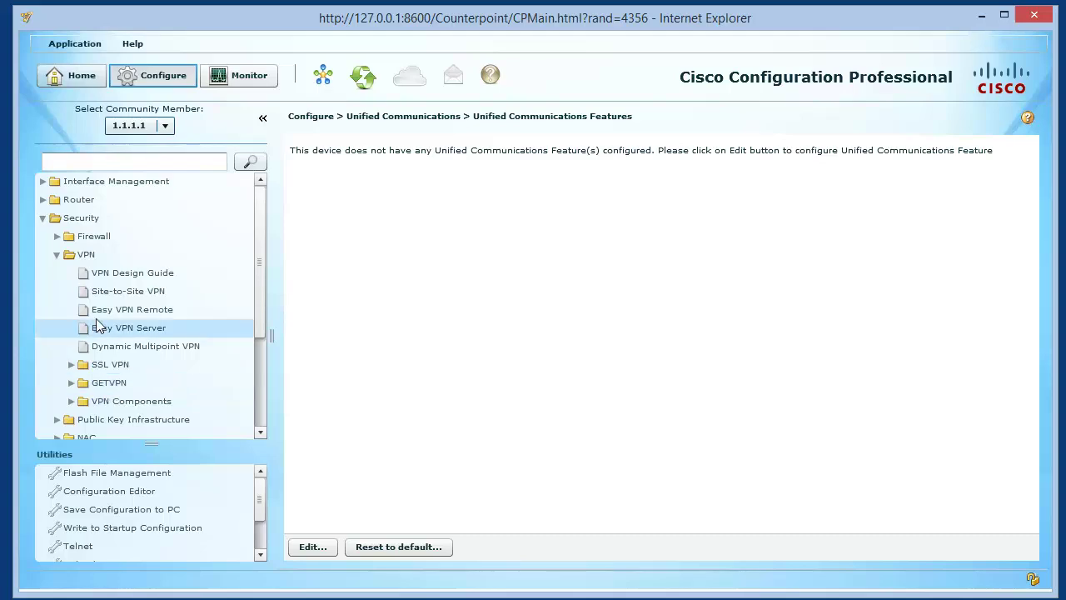
pyautogui.click(100, 293)
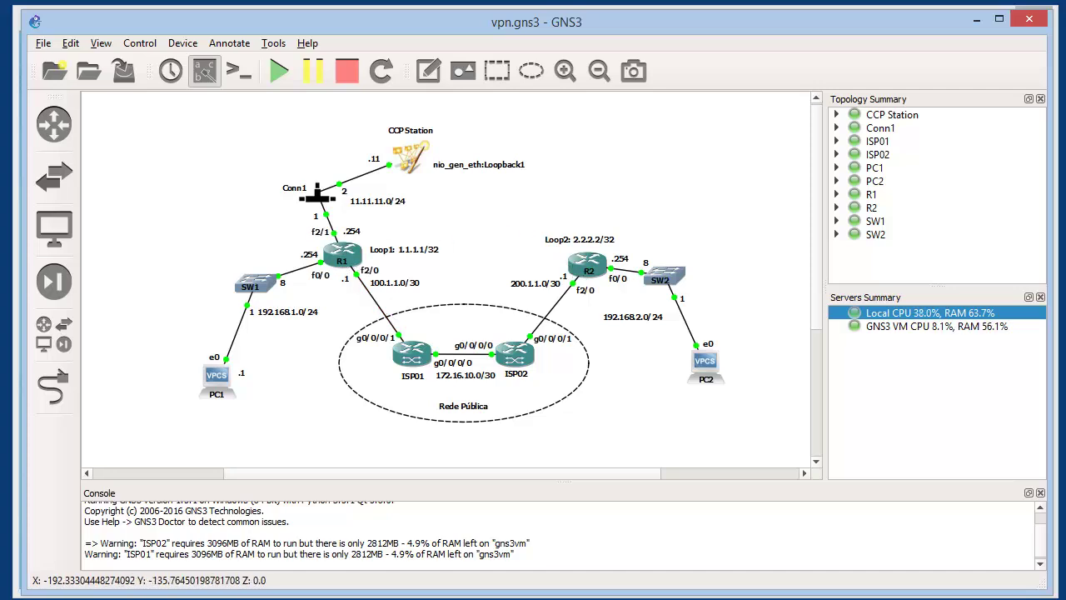
# From PC1, ping 192.168.2.2 and get Destination host unreachable from 192.168.1.254
pyautogui.hotkey('alt', 'Tab')
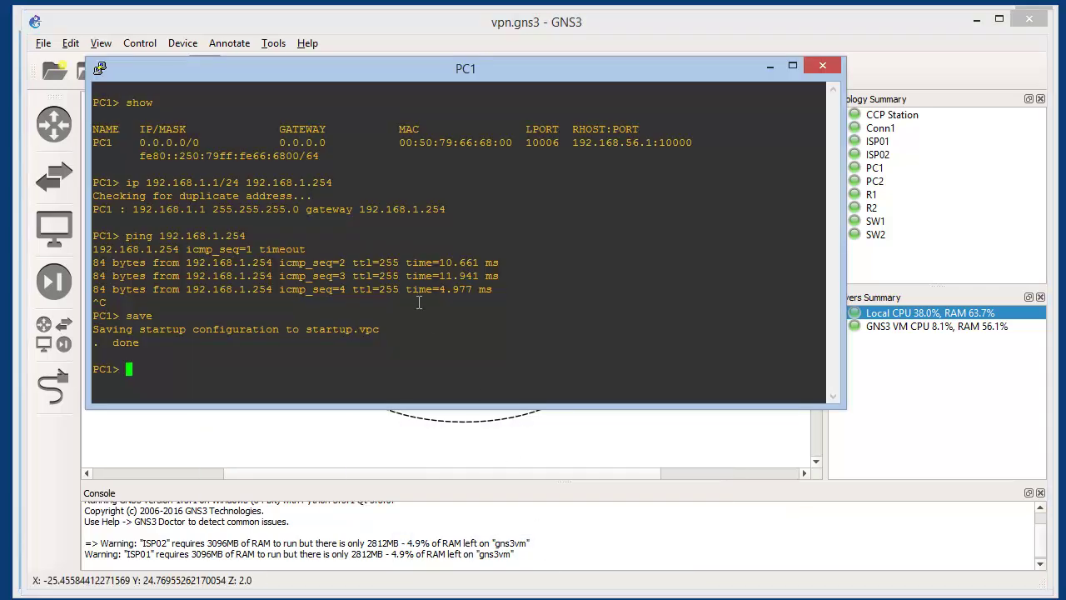
pyautogui.write('ping ')
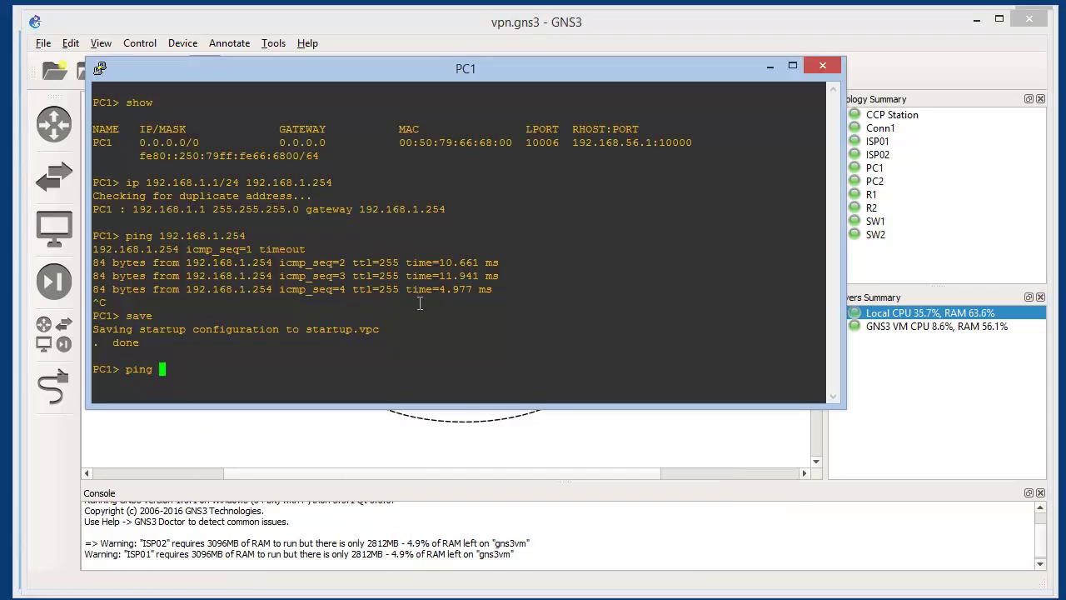
pyautogui.write('192.168.2.2')
pyautogui.press('Return')
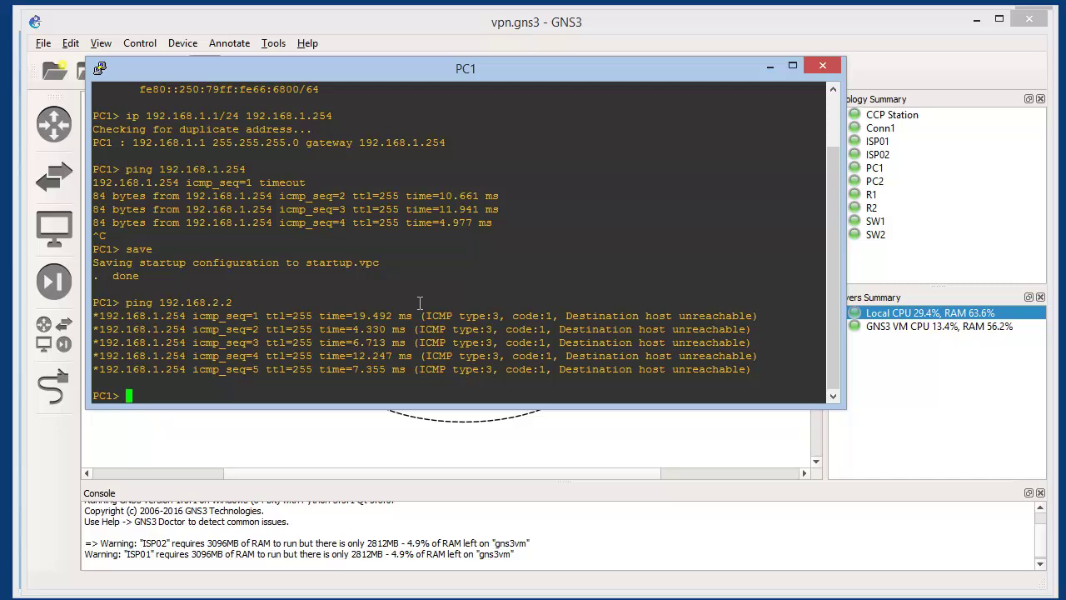
# On R1, display the full routing table with do sh ip route
pyautogui.click(531, 598)
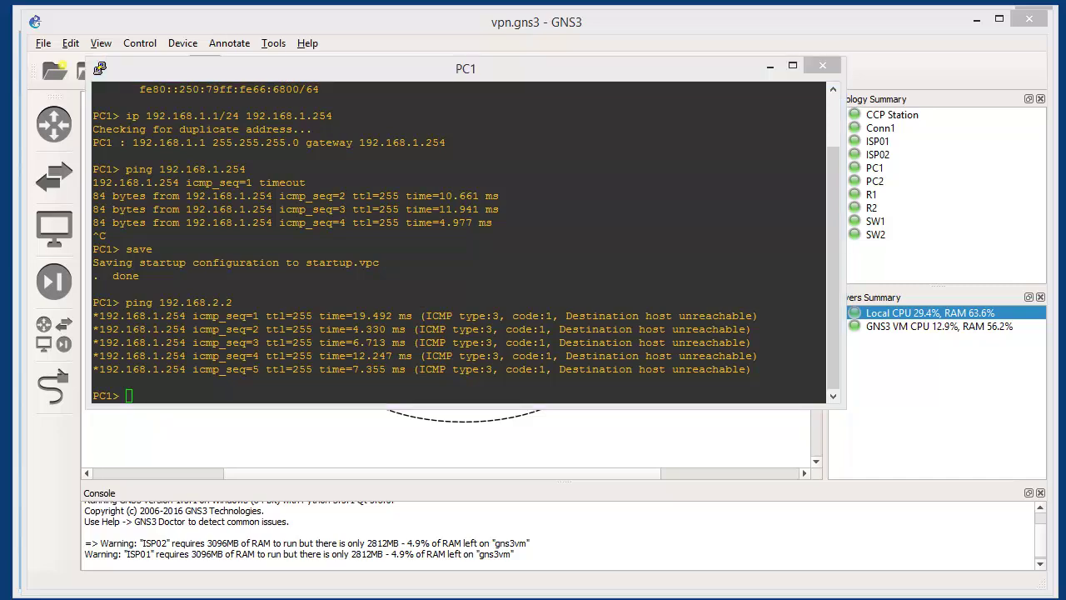
pyautogui.click(447, 560)
pyautogui.write('do s')
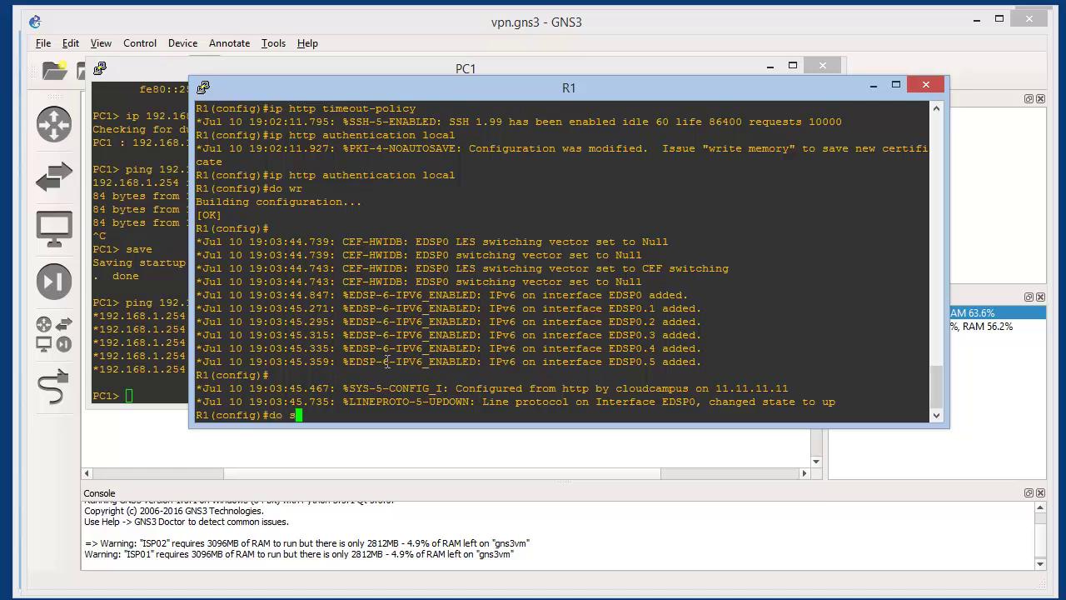
pyautogui.write('h ip route')
pyautogui.press('Return')
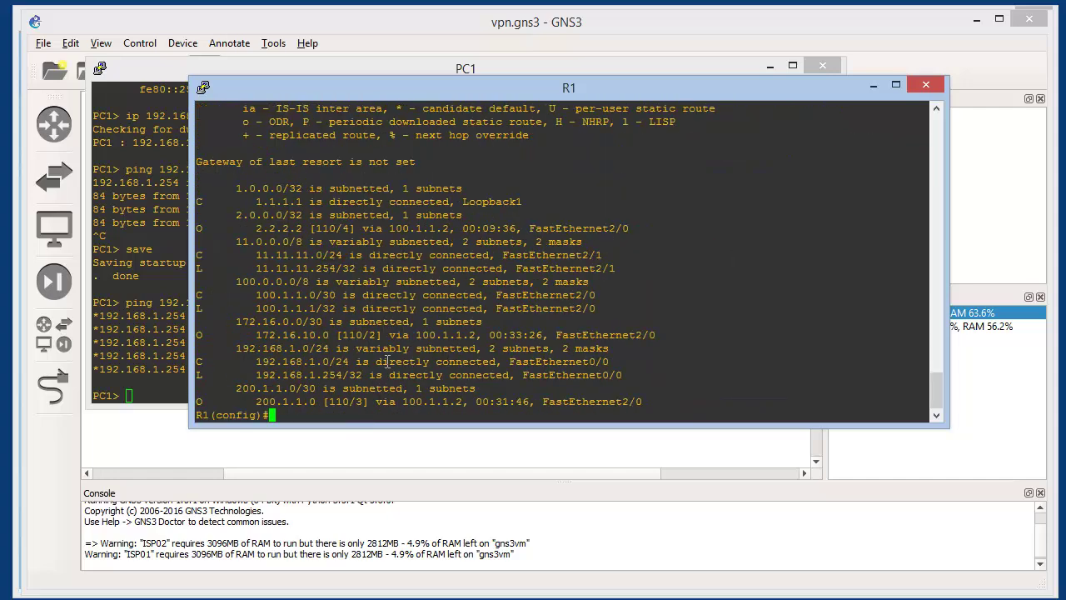
# Look up 192.168.2.0 on R1, confirm Network not in table, then return to PC1
pyautogui.write('do ip')
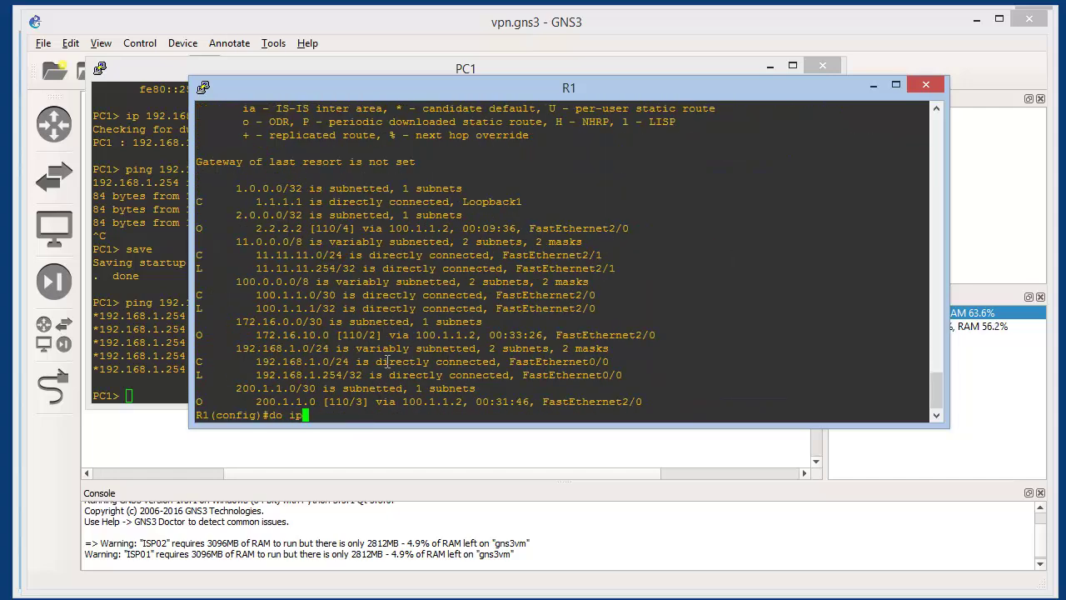
pyautogui.press('BackSpace')
pyautogui.press('BackSpace')
pyautogui.write('sh ip rout 192.168.2.0')
pyautogui.press('Return')
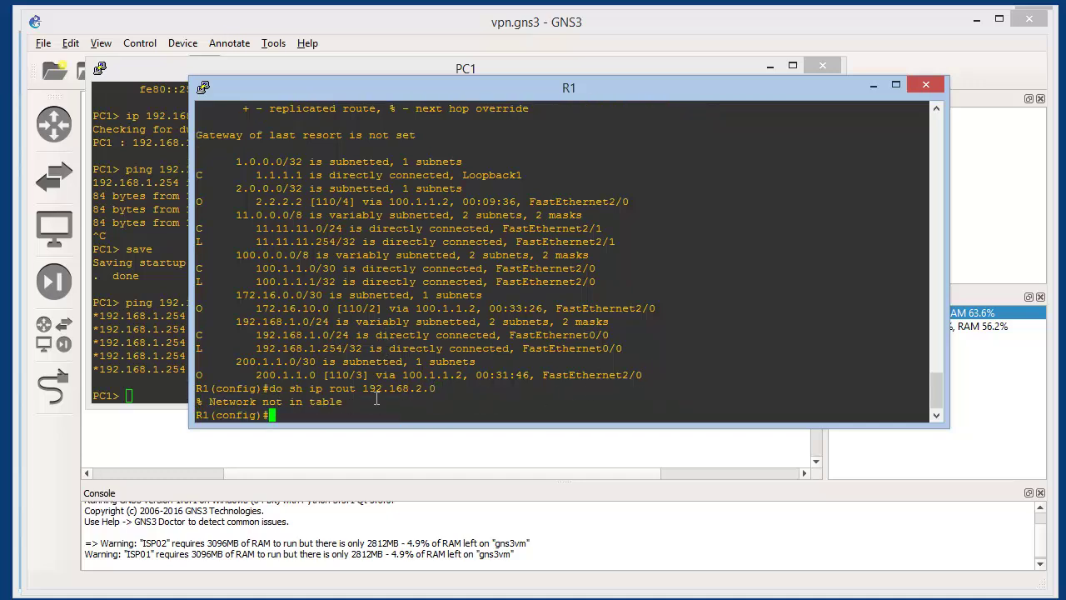
pyautogui.moveTo(344, 400); pyautogui.dragTo(198, 401)
pyautogui.click(355, 403)
pyautogui.click(180, 346)
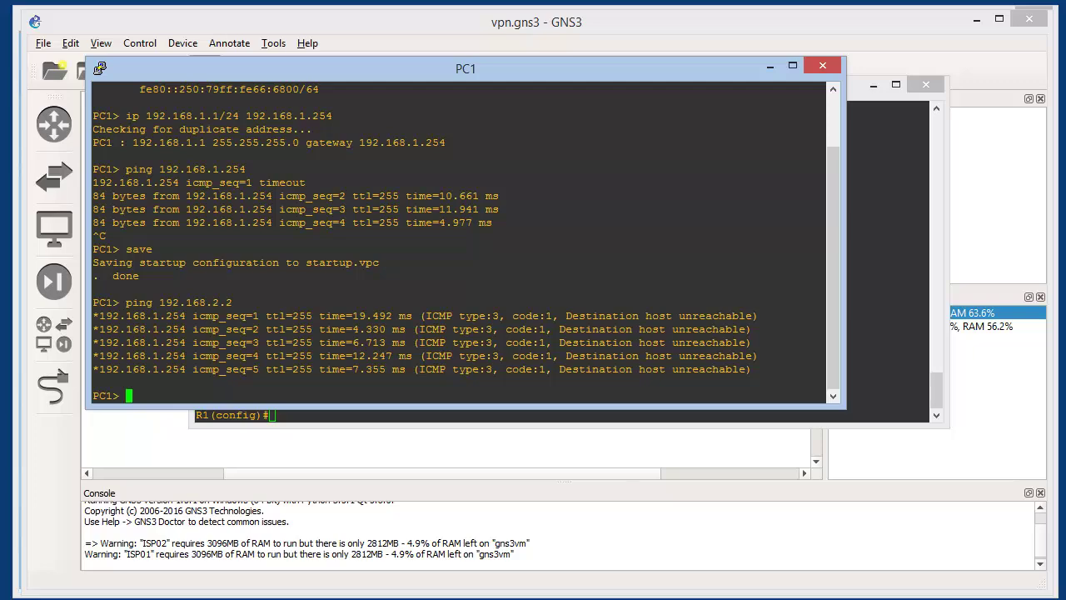
# Bring the vpn.gns3 topology map to the front to review PC2, ISP02 and R2
pyautogui.click(683, 459)
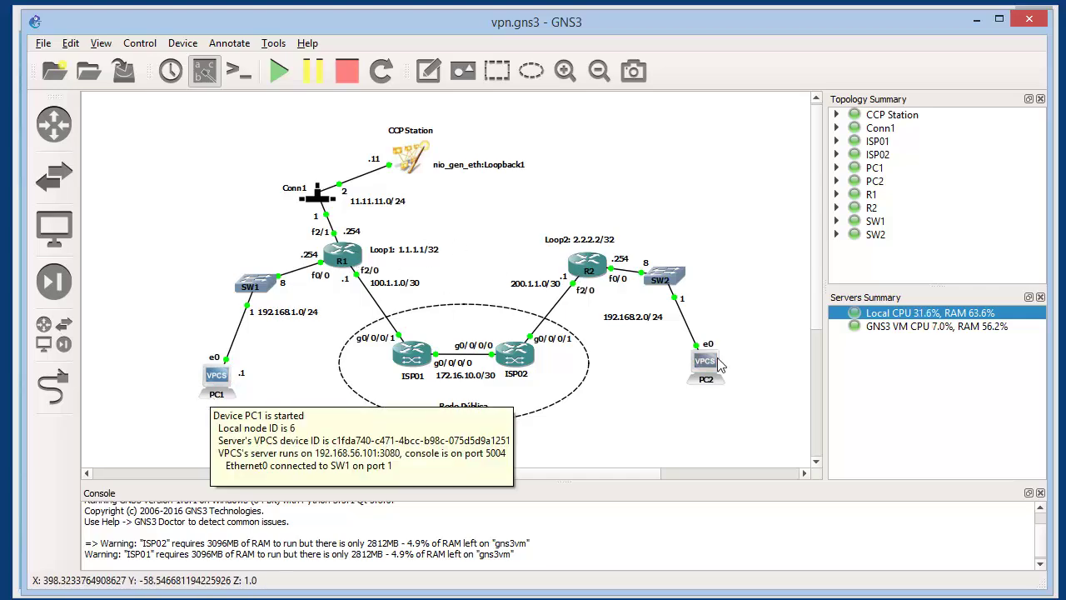
pyautogui.moveTo(707, 390)
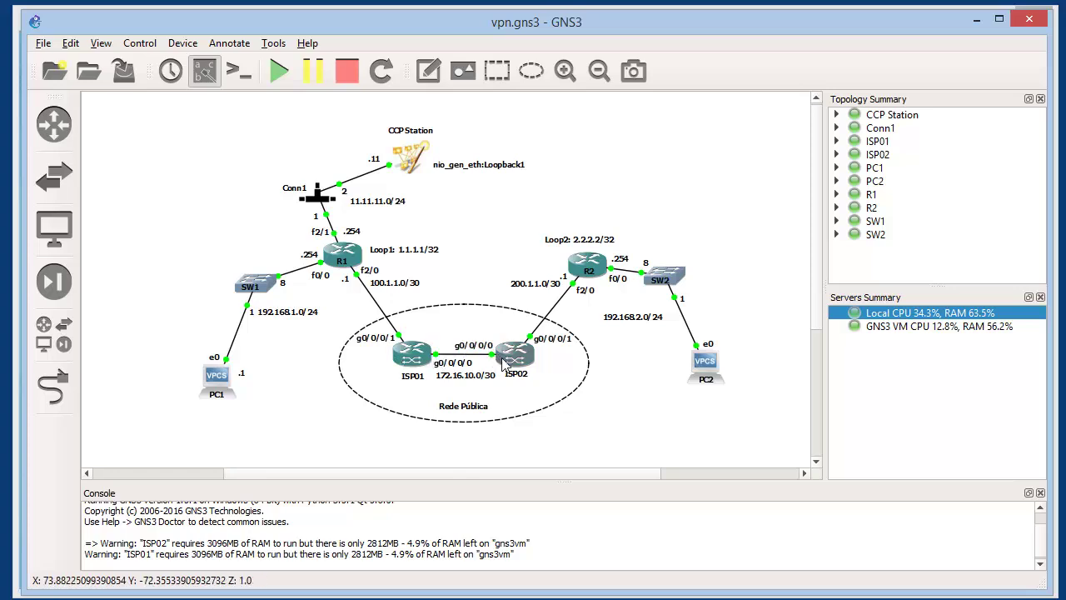
pyautogui.moveTo(509, 361)
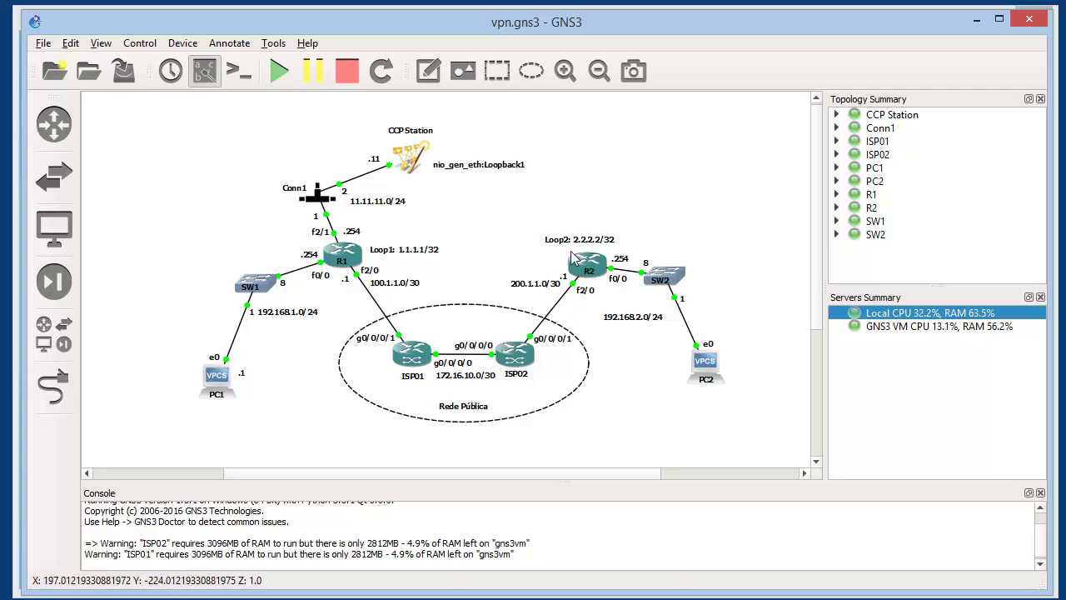
pyautogui.moveTo(586, 270)
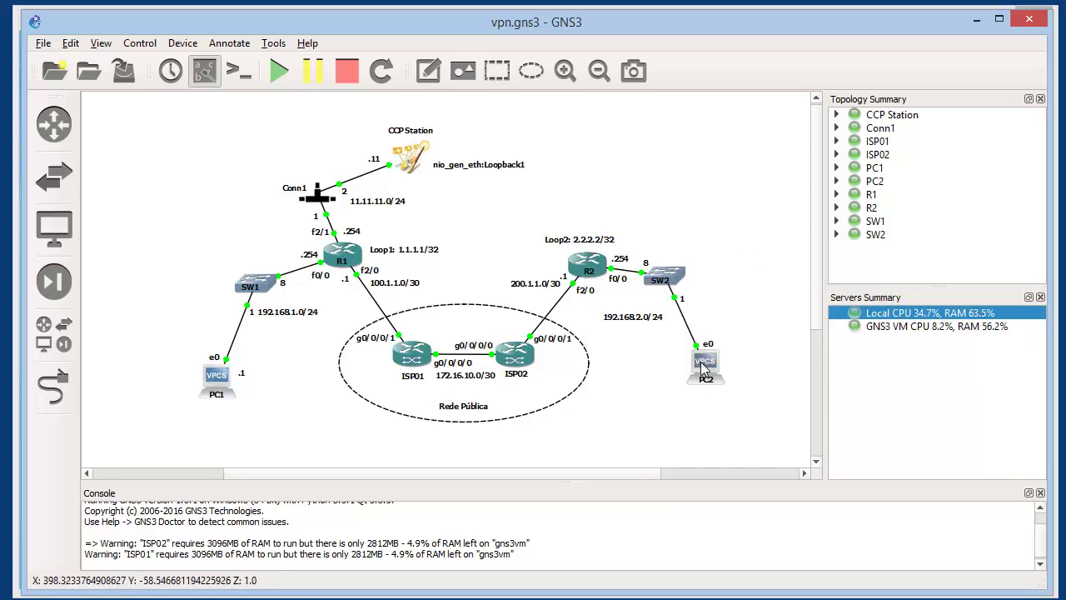
pyautogui.moveTo(706, 364)
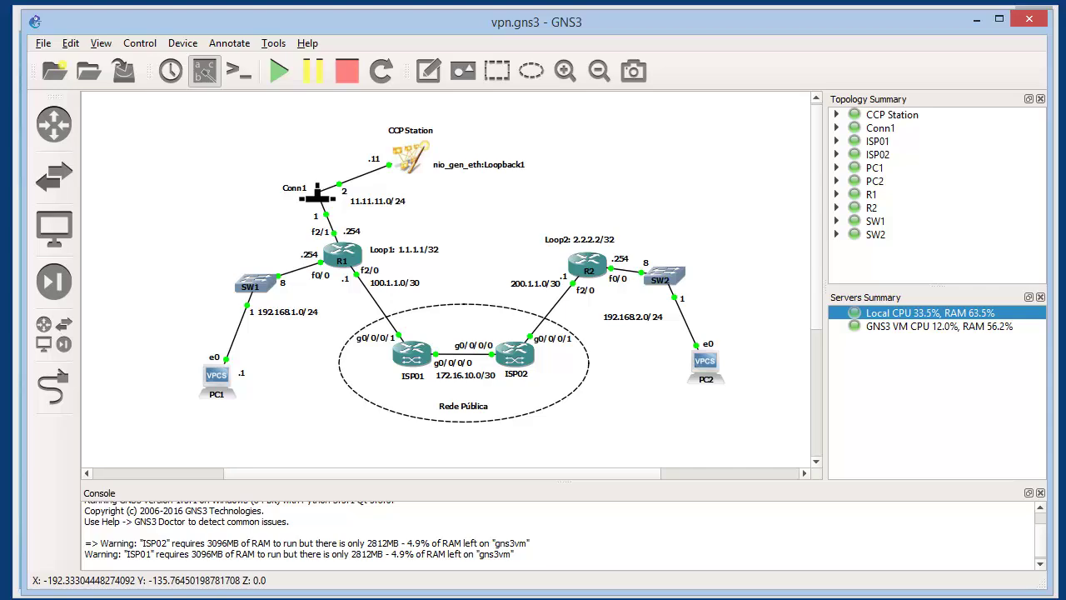
# Add static routes: R1 to 192.168.2.0/24 via 100.1.1.x, R2 to 192.168.1.0/24 via 200.1.1.2
pyautogui.hotkey('alt', 'Tab')
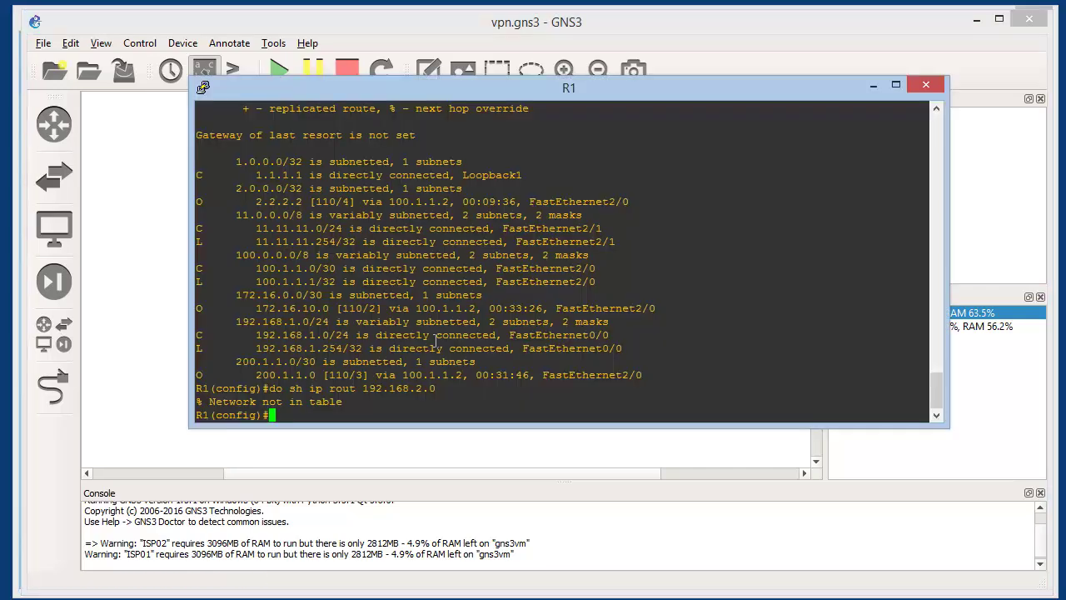
pyautogui.write('ip route 192.168.2.0 255.255.2')
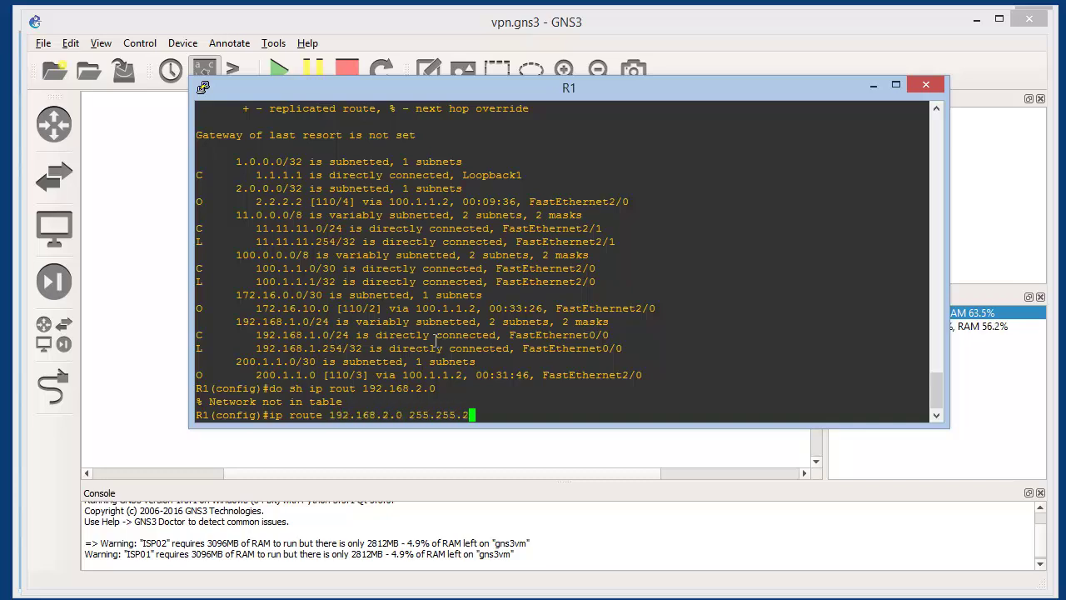
pyautogui.write('55.0 ')
pyautogui.write('100.1.1.1')
pyautogui.press('Return')
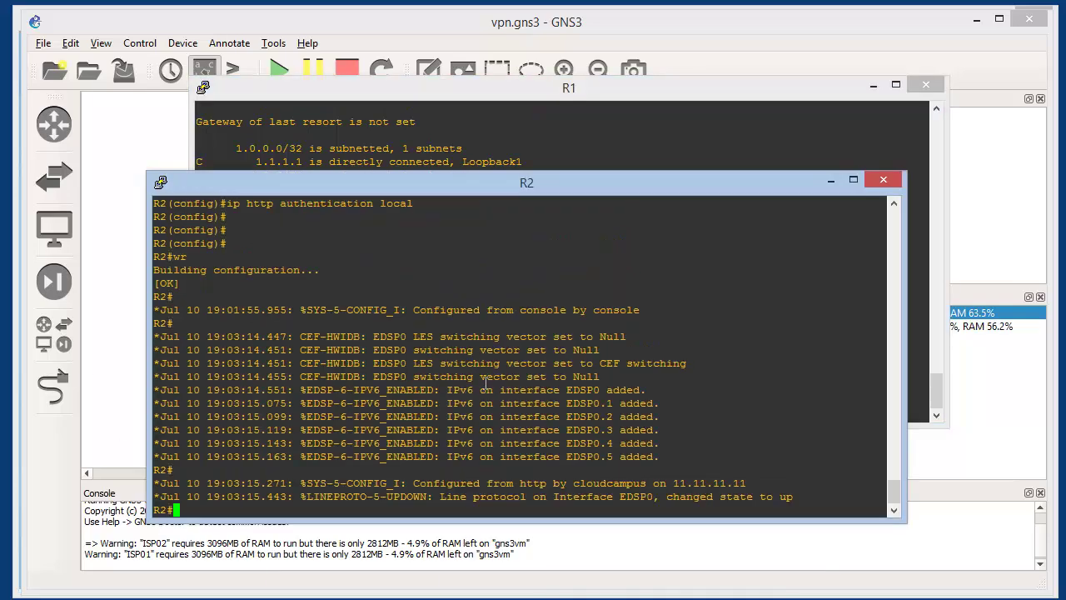
pyautogui.write('conf t')
pyautogui.press('Return')
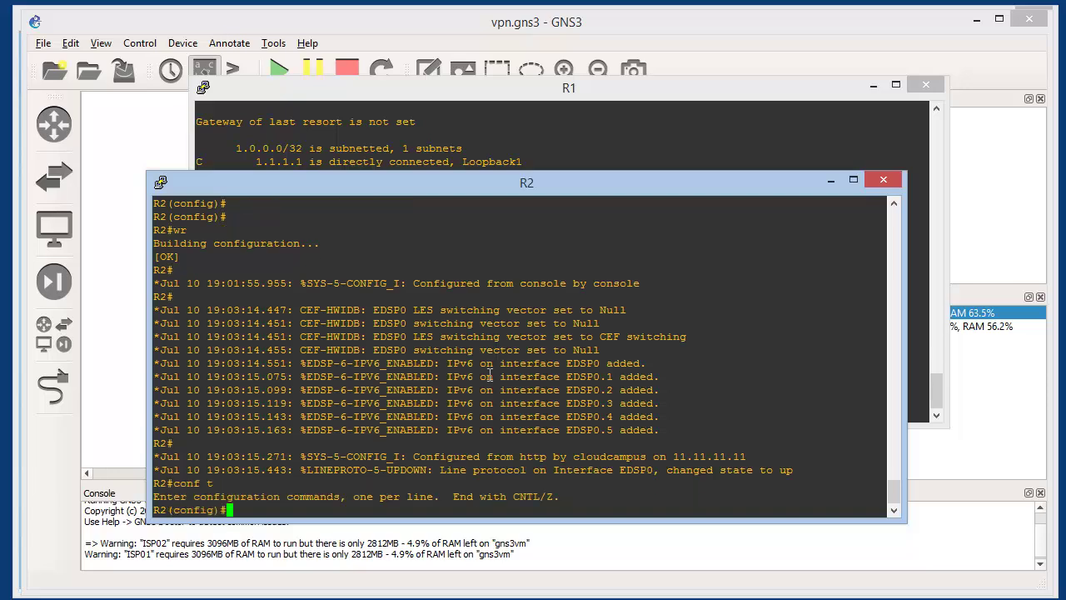
pyautogui.write('ip route 192.168.1.0 255.255.255.0')
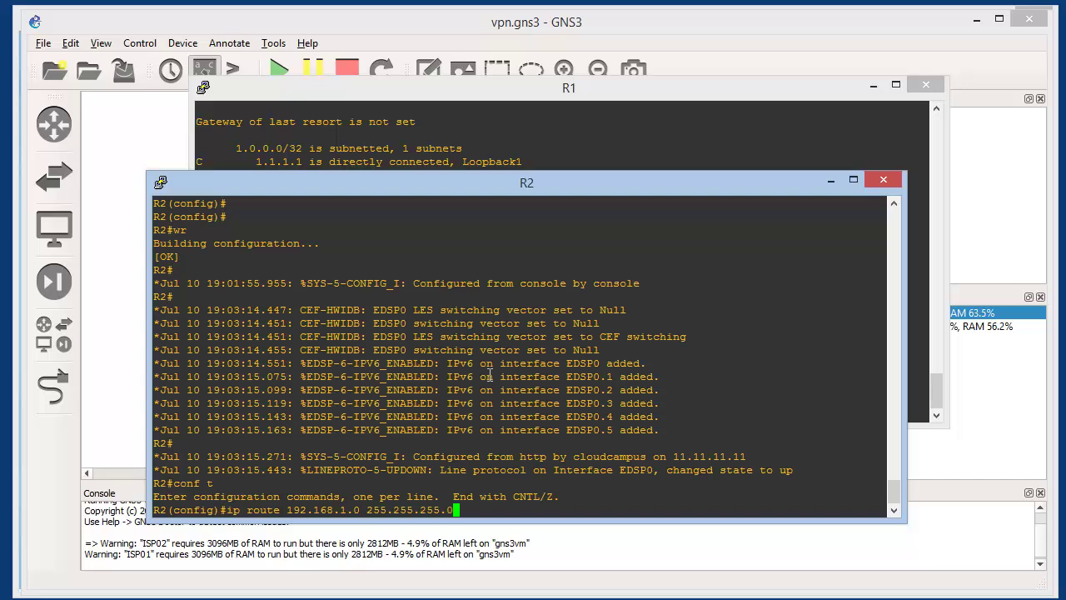
pyautogui.write(' 200.1.1.2')
pyautogui.press('Return')
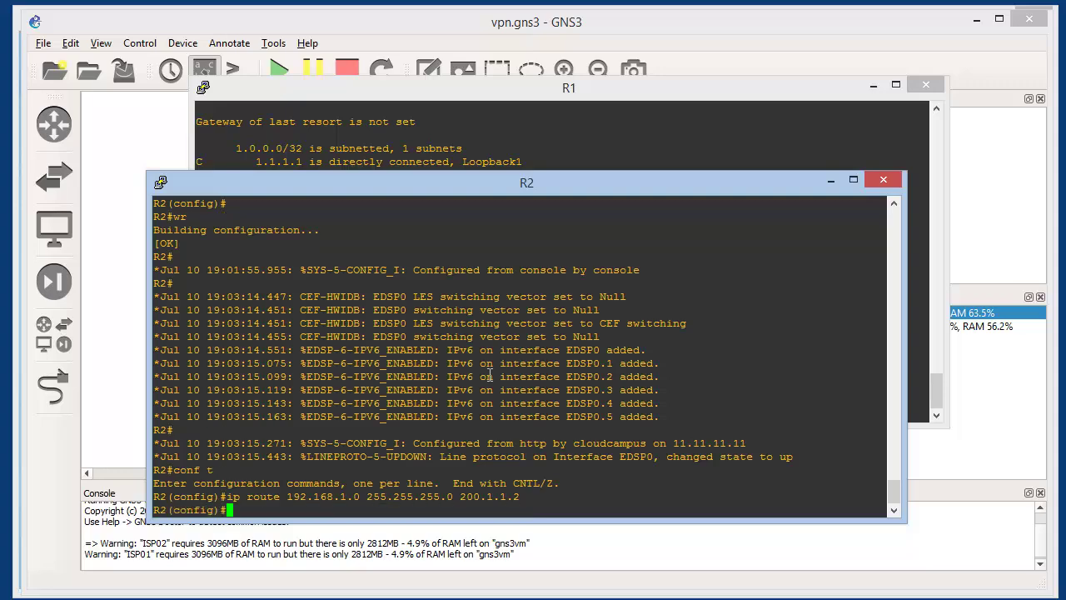
pyautogui.hotkey('ctrl', 'z')
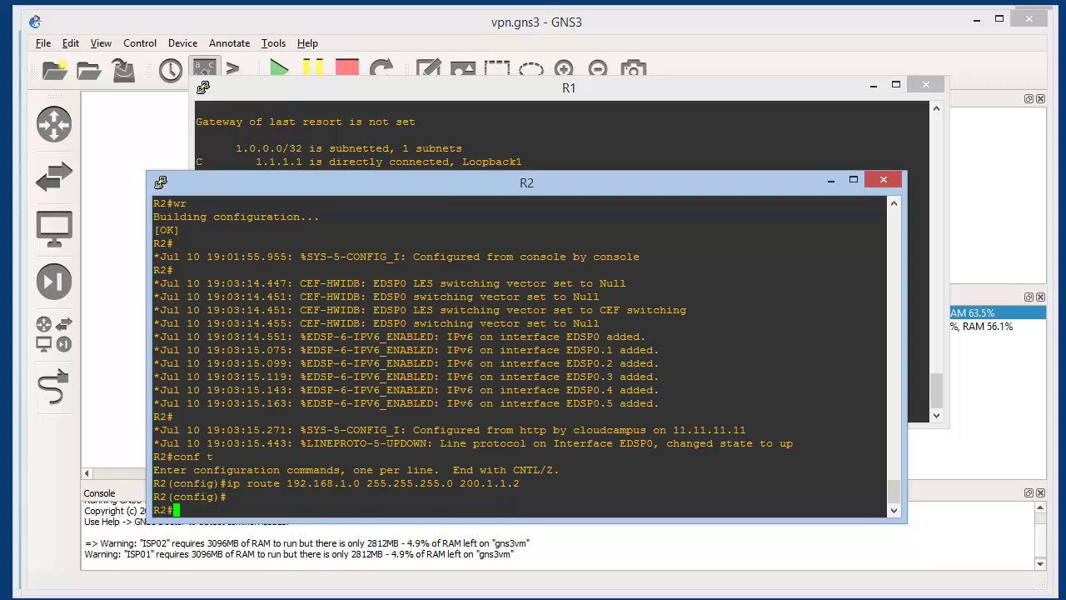
# Confirm R1's route to 192.168.2.0 now uses next hop 100.1.1.2
pyautogui.hotkey('alt', 'Tab')
pyautogui.press('Up')
pyautogui.press('Up')
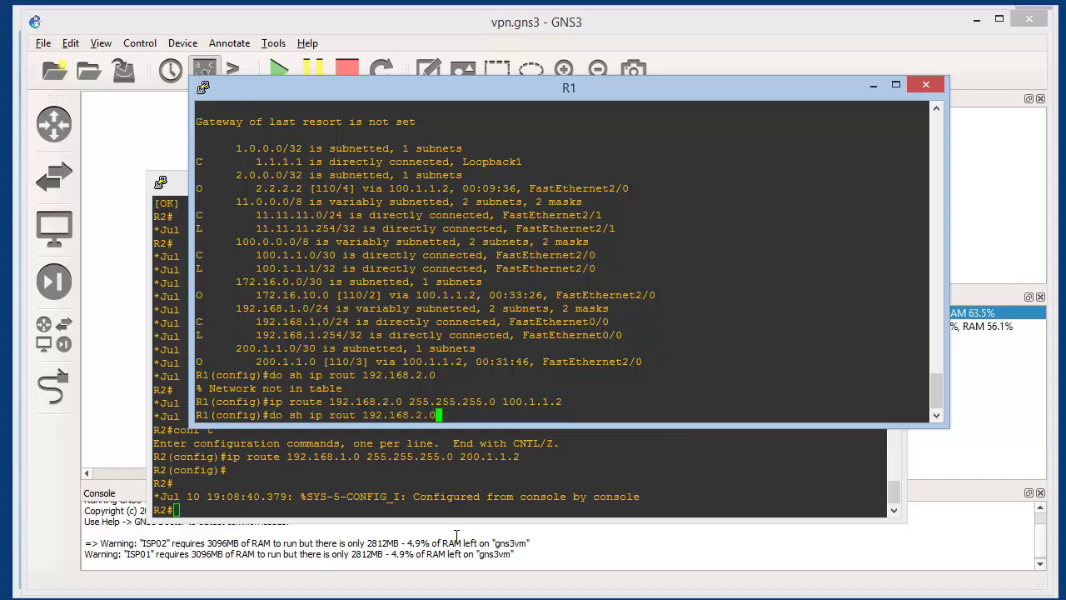
pyautogui.press('Return')
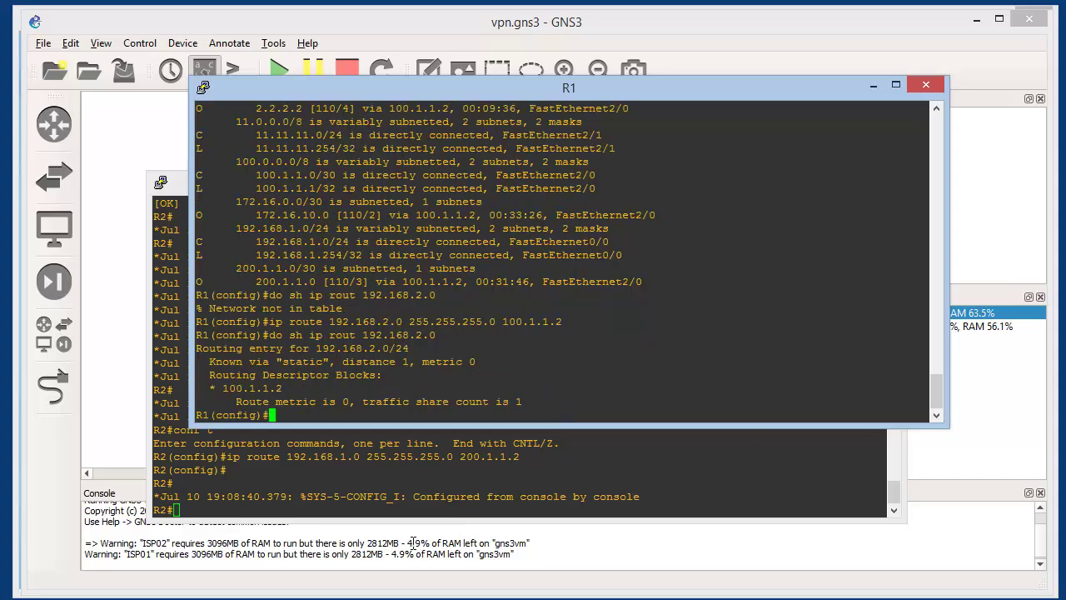
pyautogui.moveTo(223, 388); pyautogui.dragTo(285, 389)
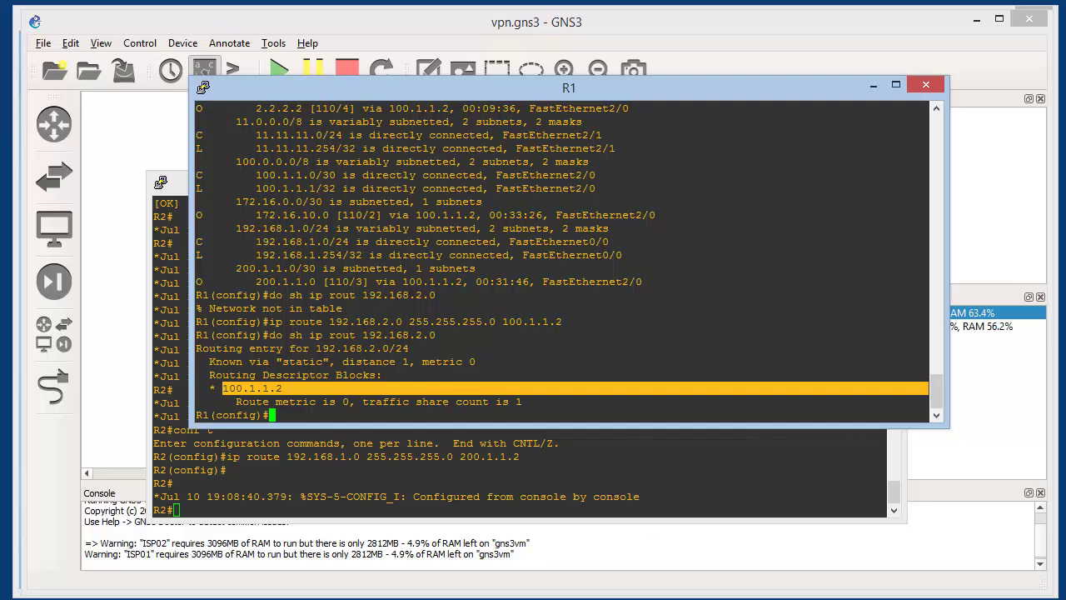
pyautogui.hotkey('alt', 'Tab')
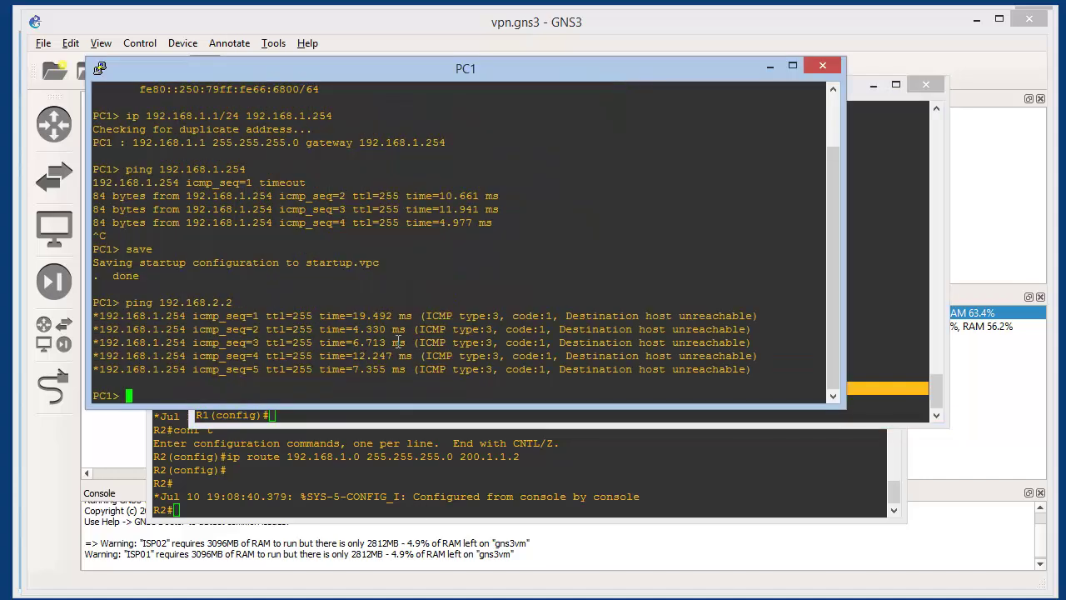
# Rerun the ping from PC1 to 192.168.2.2
pyautogui.press('Up')
pyautogui.press('Return')
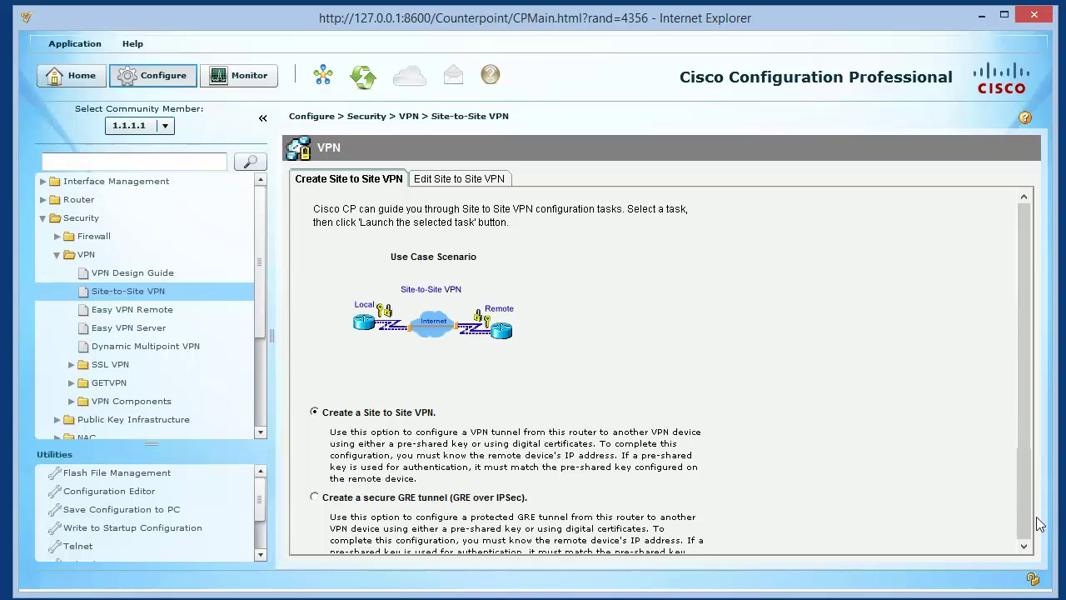
# Launch Create a Site to Site VPN using the step-by-step wizard mode
pyautogui.scroll(-3, 1032, 544)
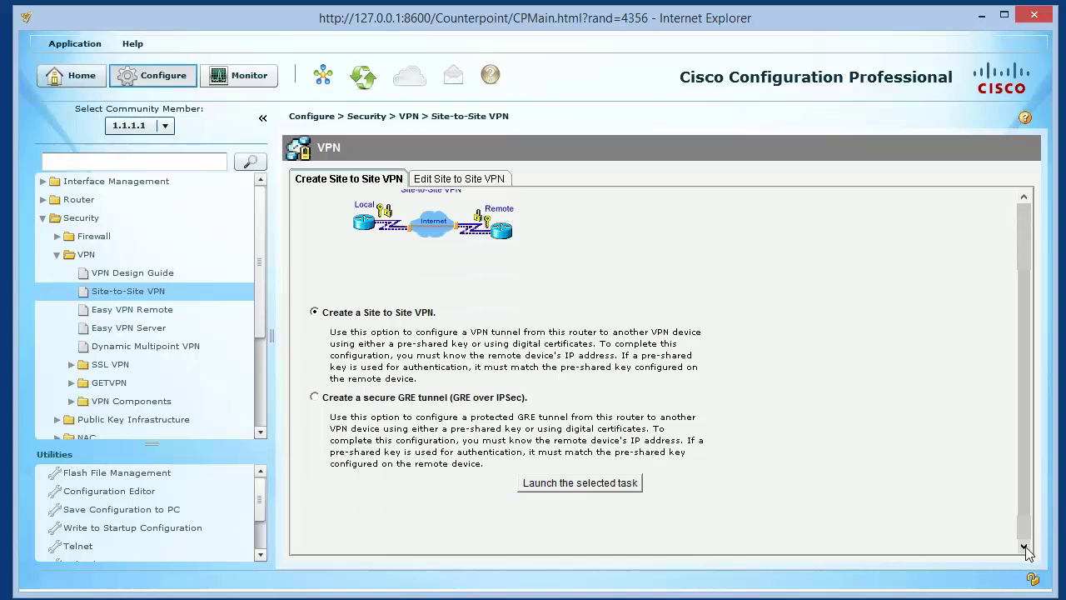
pyautogui.click(605, 481)
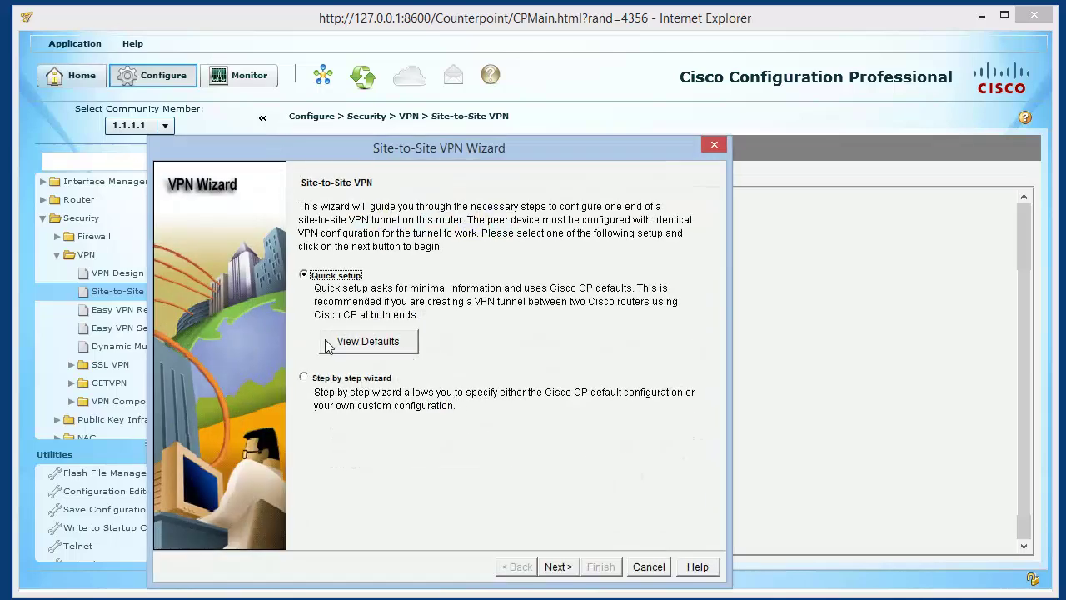
pyautogui.click(305, 379)
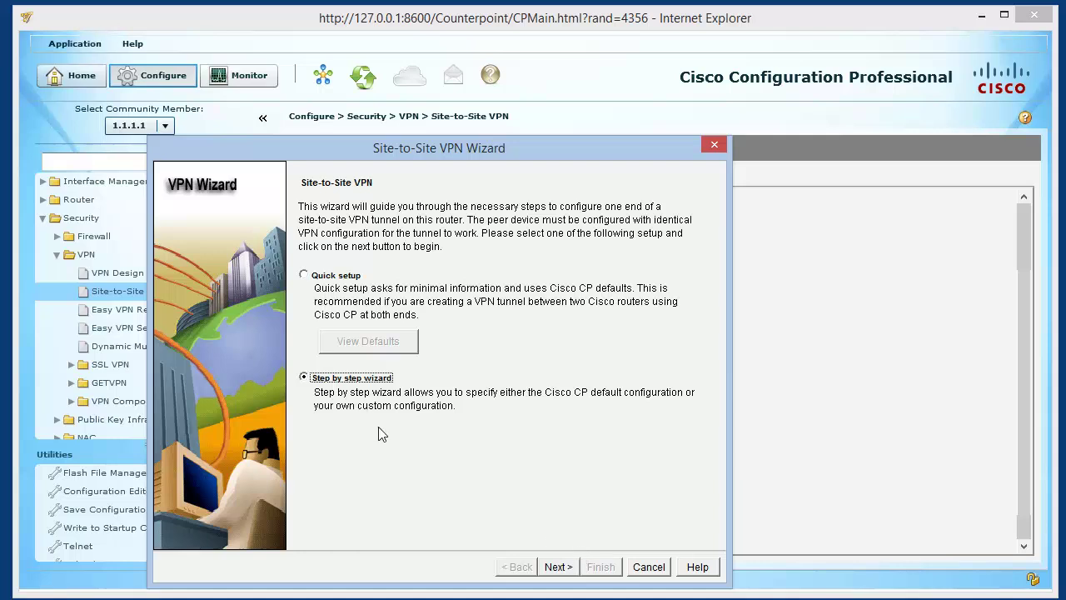
pyautogui.click(559, 566)
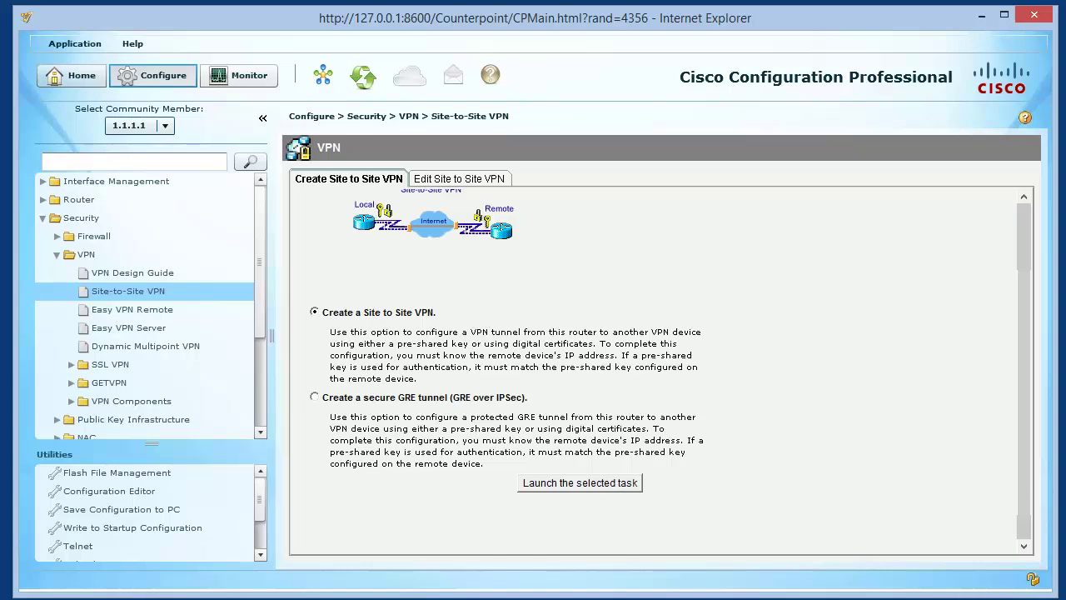
# Use FastEthernet2/0 as the VPN interface with remote peer 200.1.1.1
pyautogui.click(983, 16)
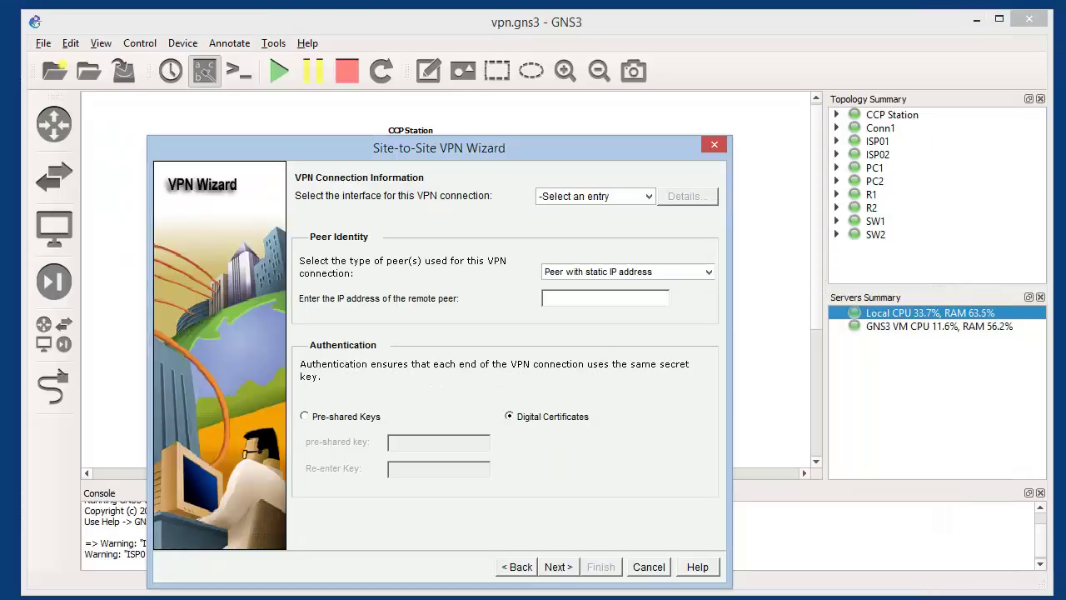
pyautogui.moveTo(499, 142); pyautogui.dragTo(521, 96)
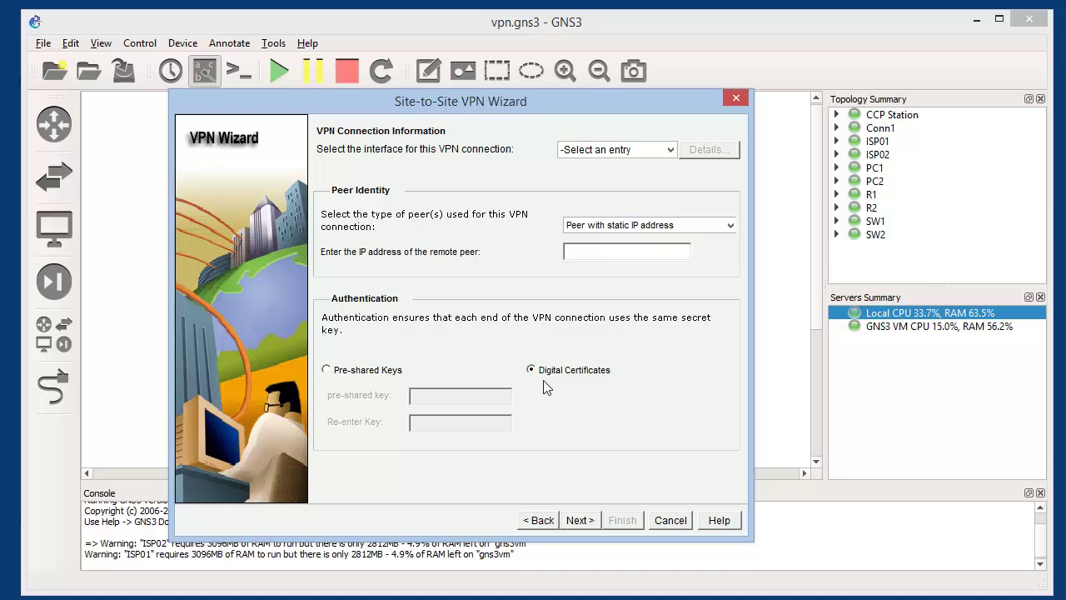
pyautogui.click(646, 150)
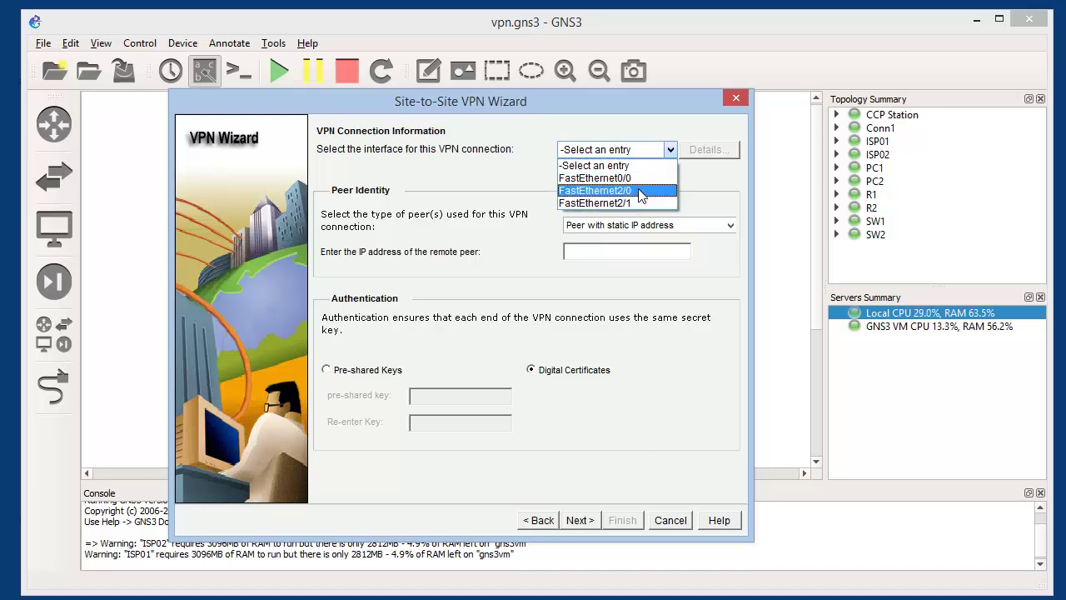
pyautogui.click(639, 192)
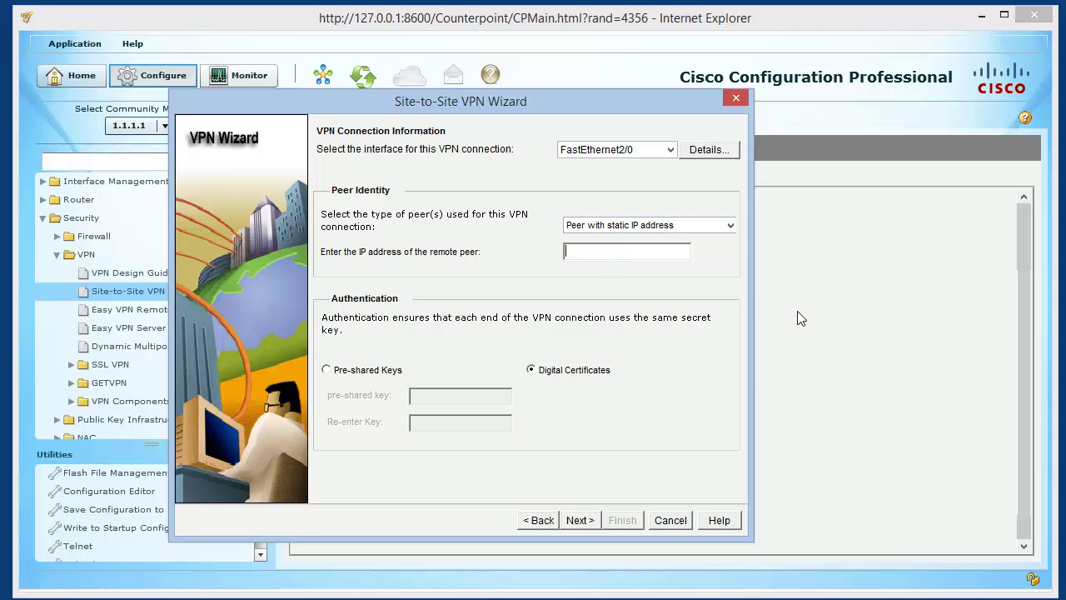
pyautogui.write('20')
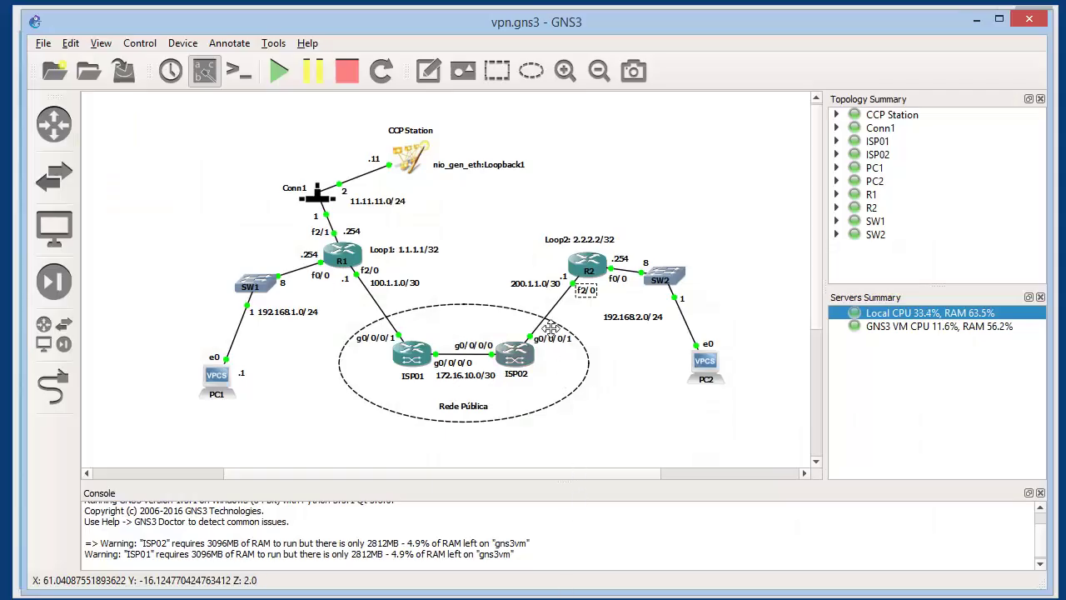
pyautogui.click(563, 278)
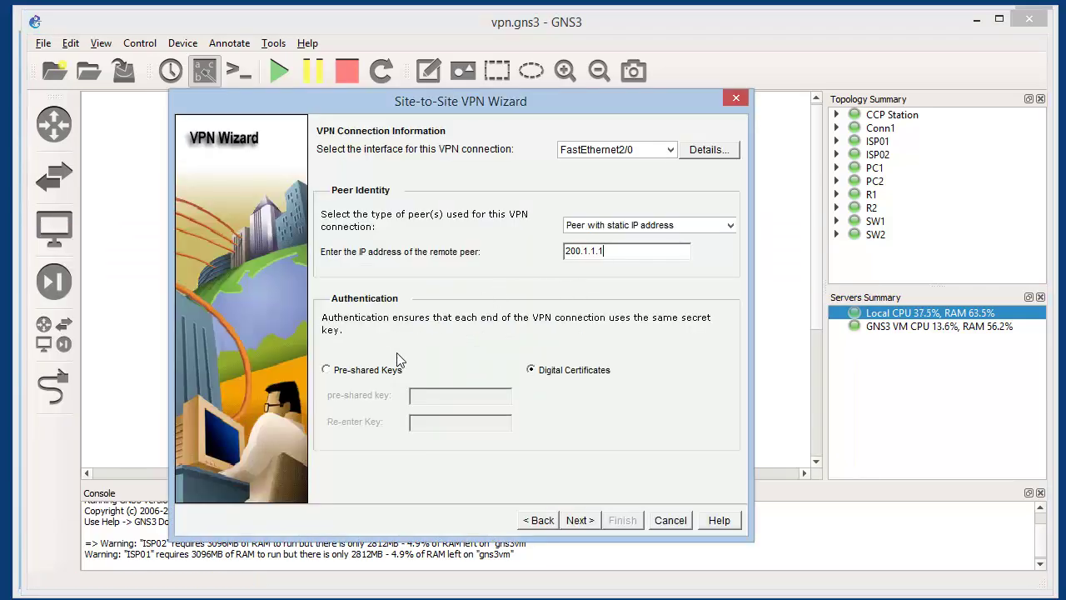
# Switch authentication to pre-shared keys, enter the key, and continue to IKE Proposals
pyautogui.click(391, 369)
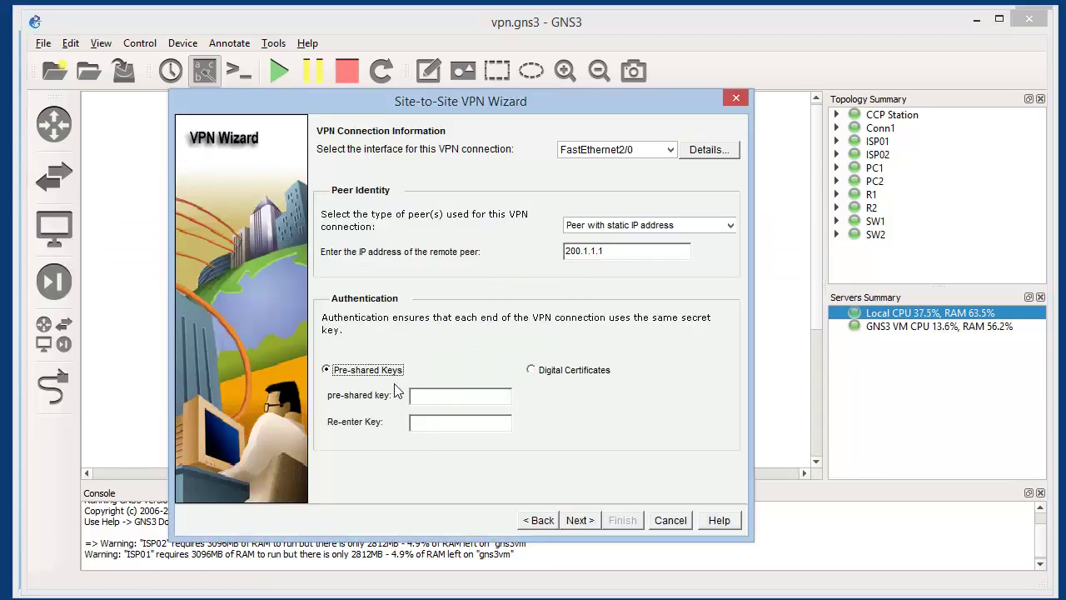
pyautogui.click(485, 400)
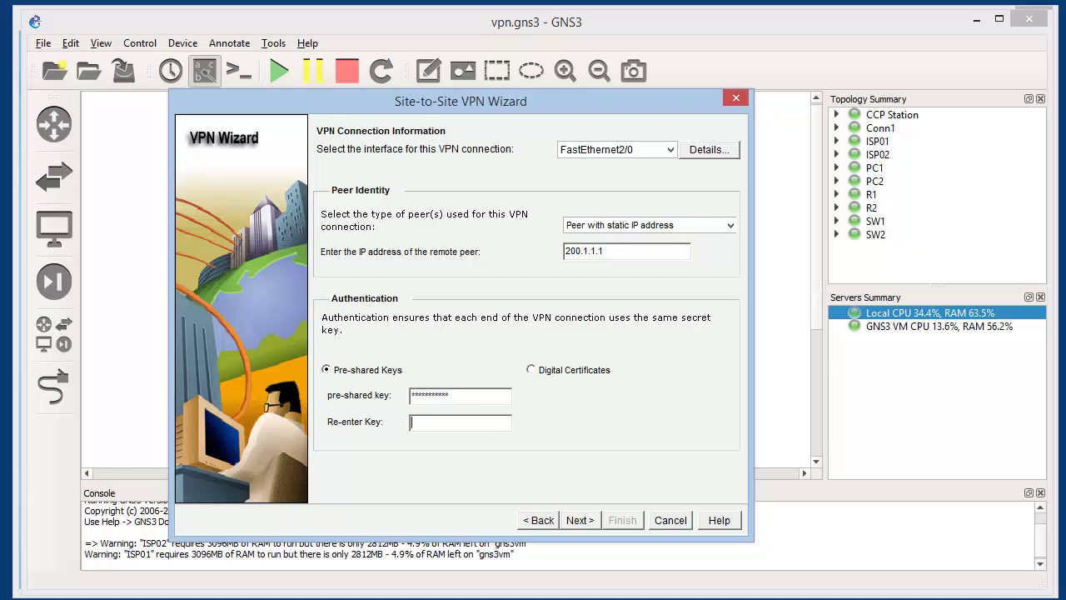
pyautogui.moveTo(483, 396); pyautogui.dragTo(273, 384)
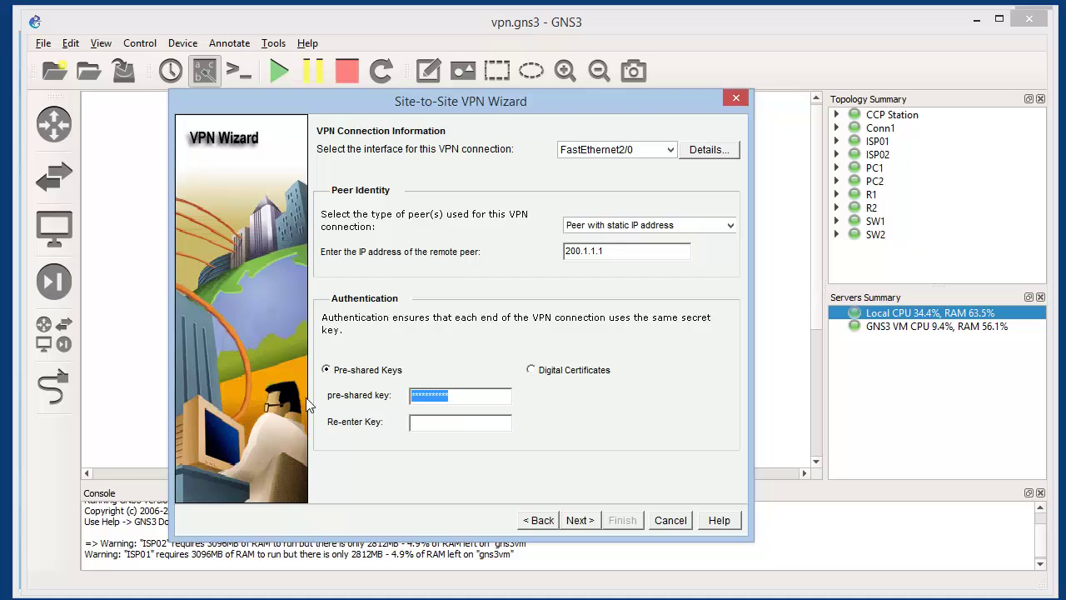
pyautogui.write('***')
pyautogui.click(580, 520)
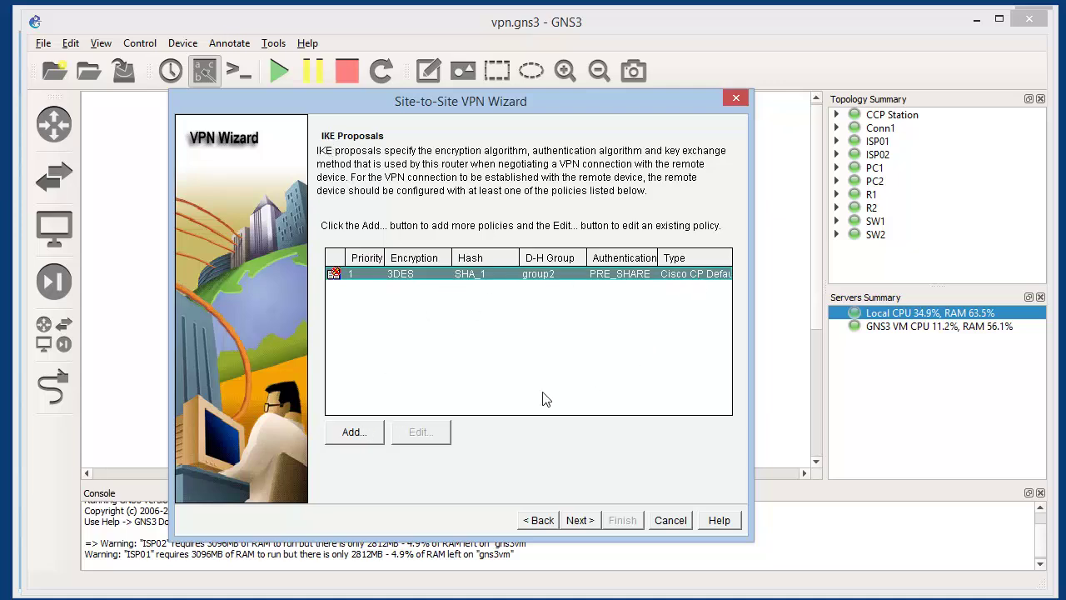
# Add IKE policy priority 2 with 3DES, SHA_1, PRE_SHARE and group2, then select it
pyautogui.click(372, 435)
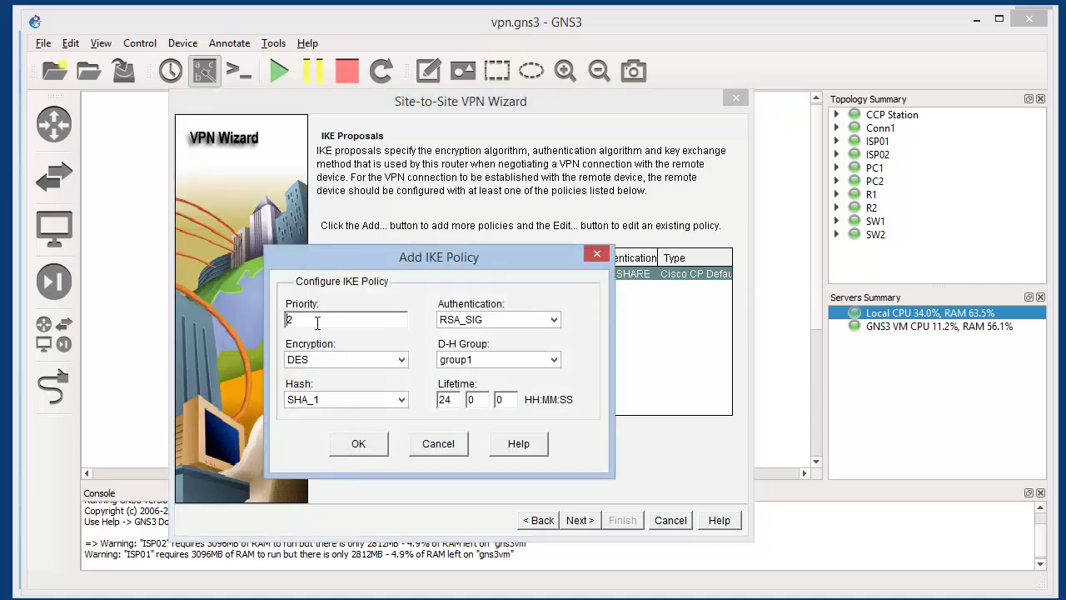
pyautogui.moveTo(363, 261); pyautogui.dragTo(554, 317)
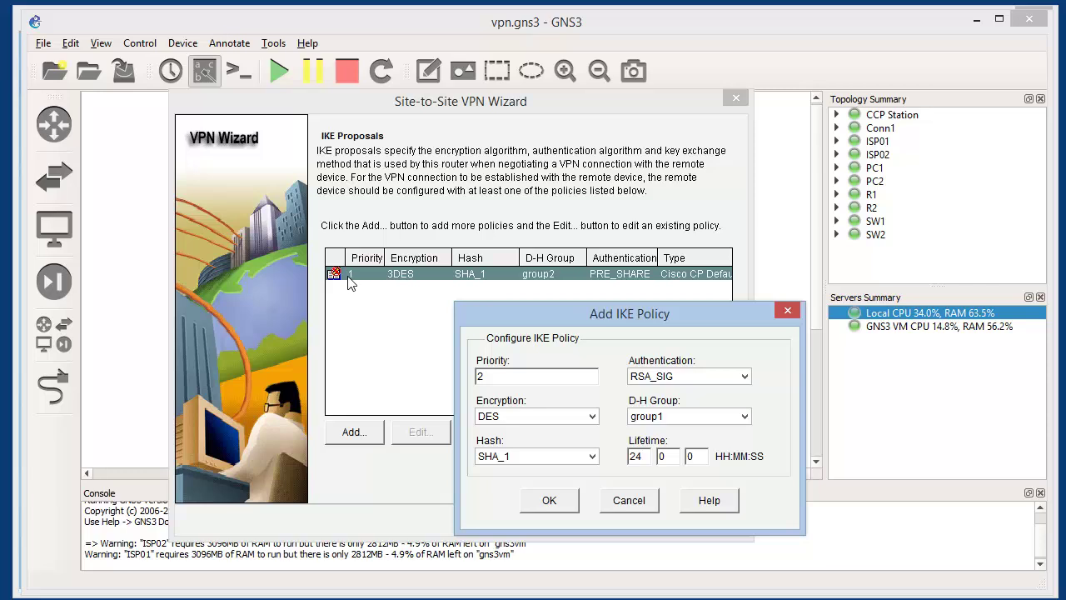
pyautogui.click(556, 419)
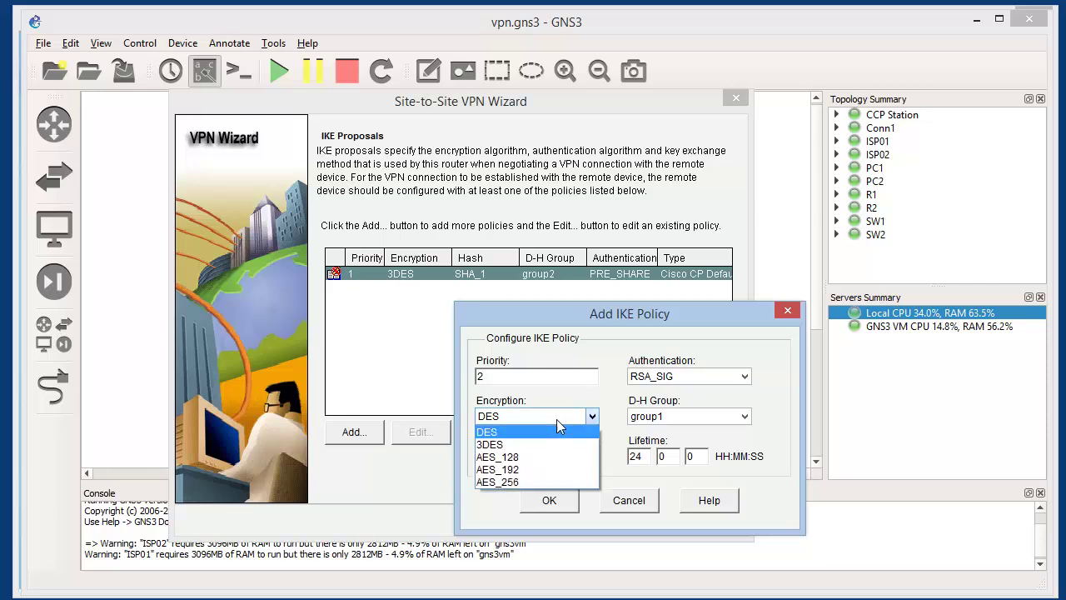
pyautogui.click(528, 442)
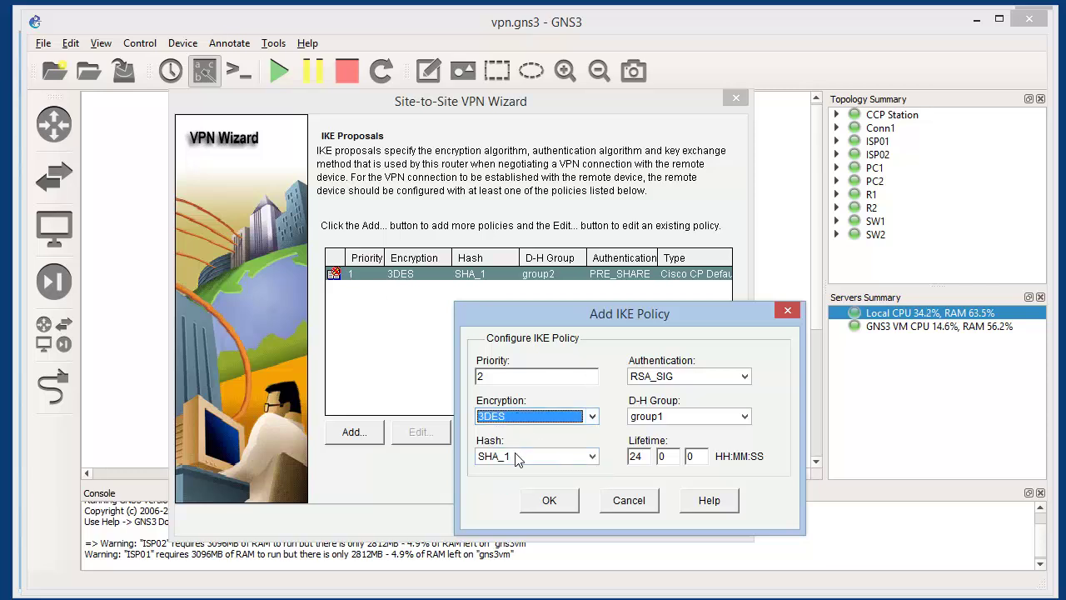
pyautogui.click(515, 460)
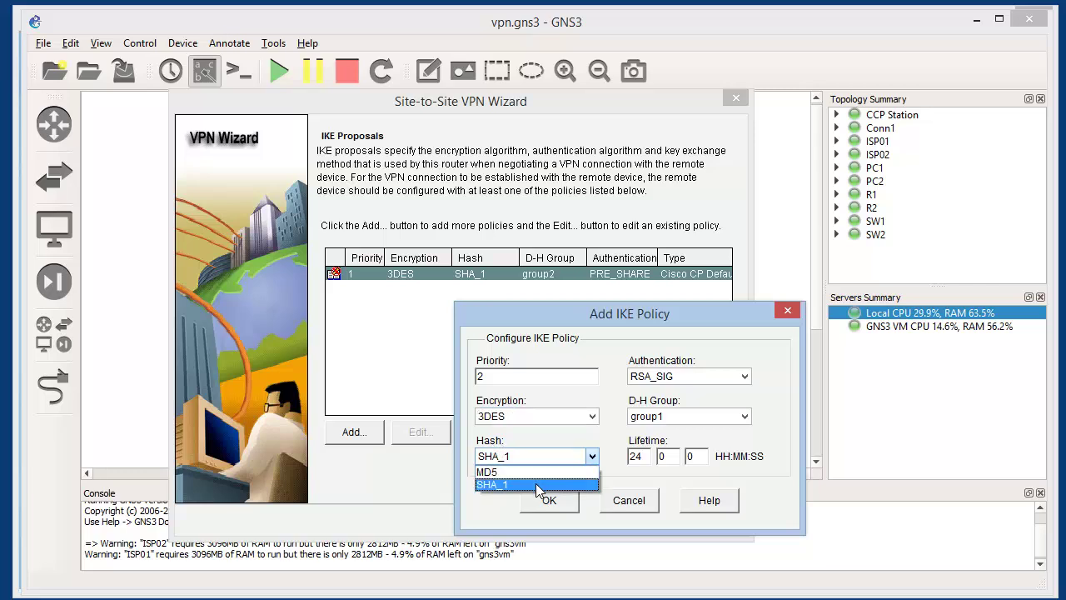
pyautogui.click(540, 483)
pyautogui.click(705, 380)
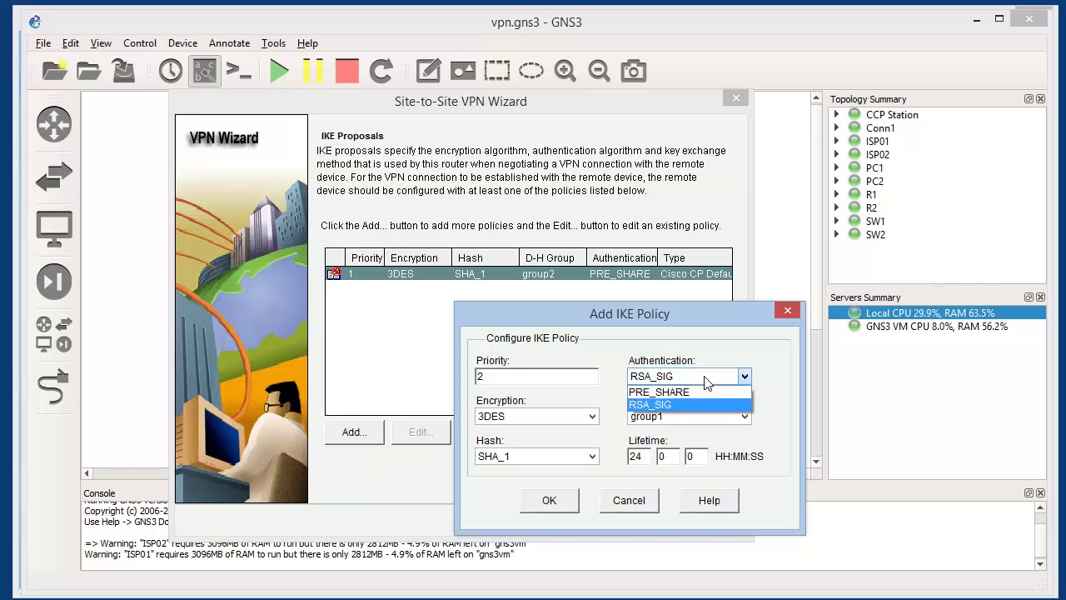
pyautogui.click(700, 391)
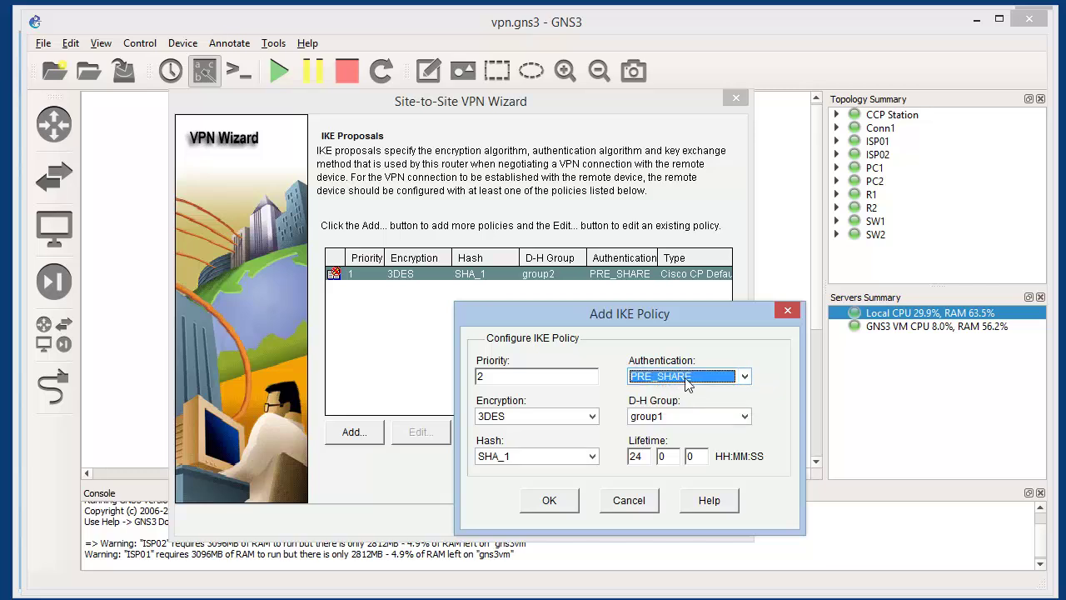
pyautogui.click(694, 416)
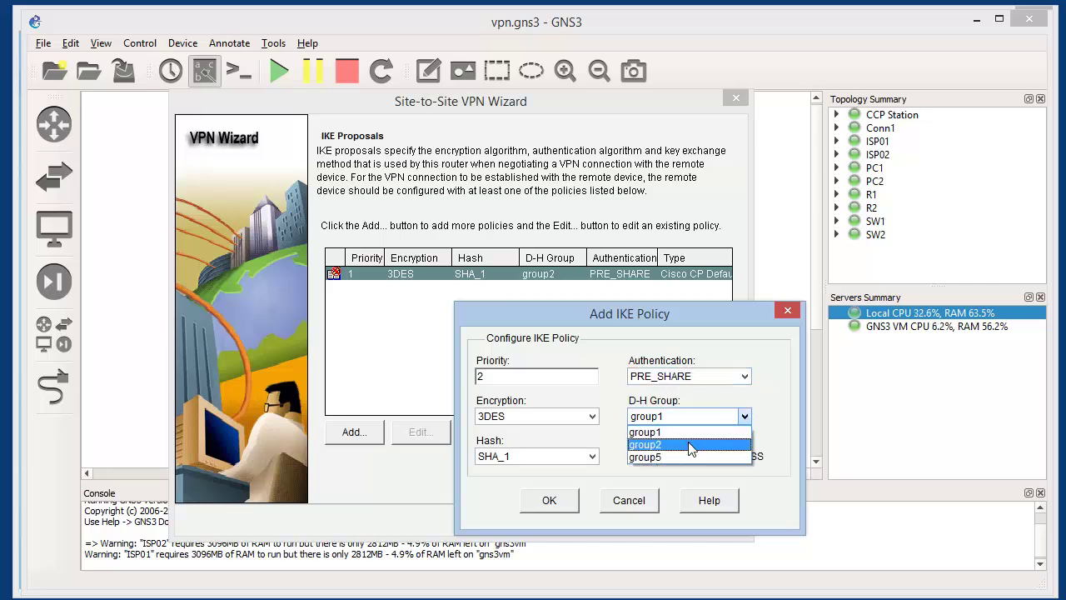
pyautogui.click(686, 445)
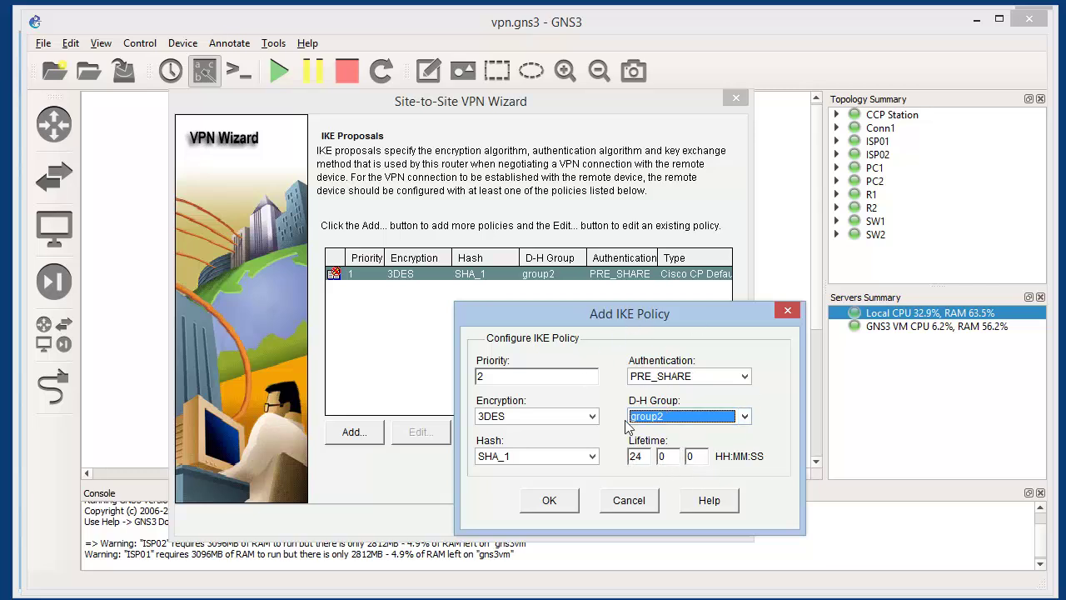
pyautogui.click(568, 508)
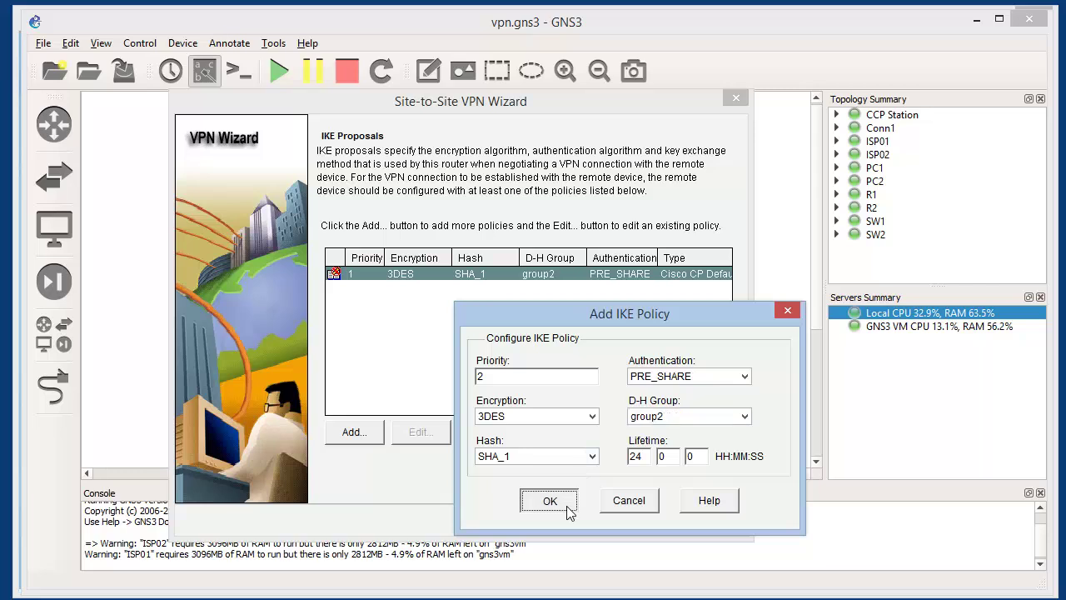
pyautogui.click(381, 287)
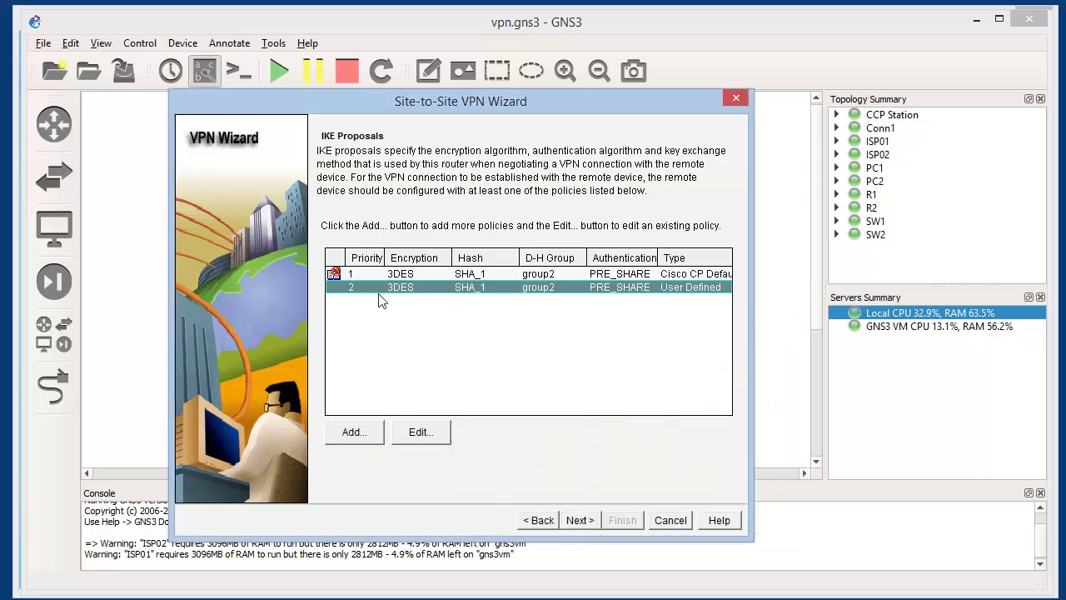
# Create transform set teste-cloudcampus with ESP_3DES and ESP_SHA_HMAC and choose it
pyautogui.click(580, 519)
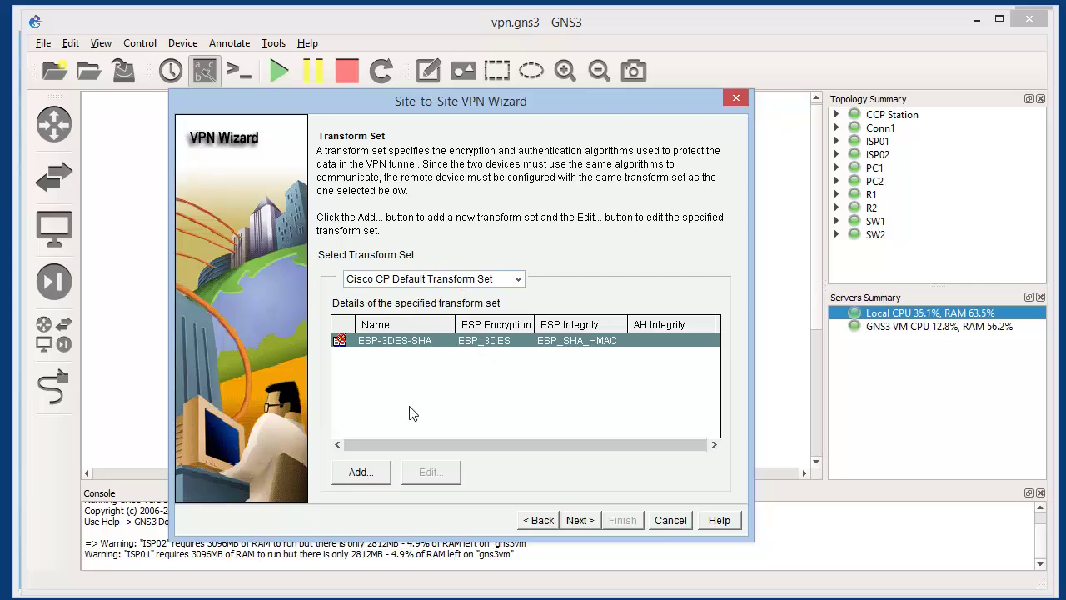
pyautogui.click(373, 472)
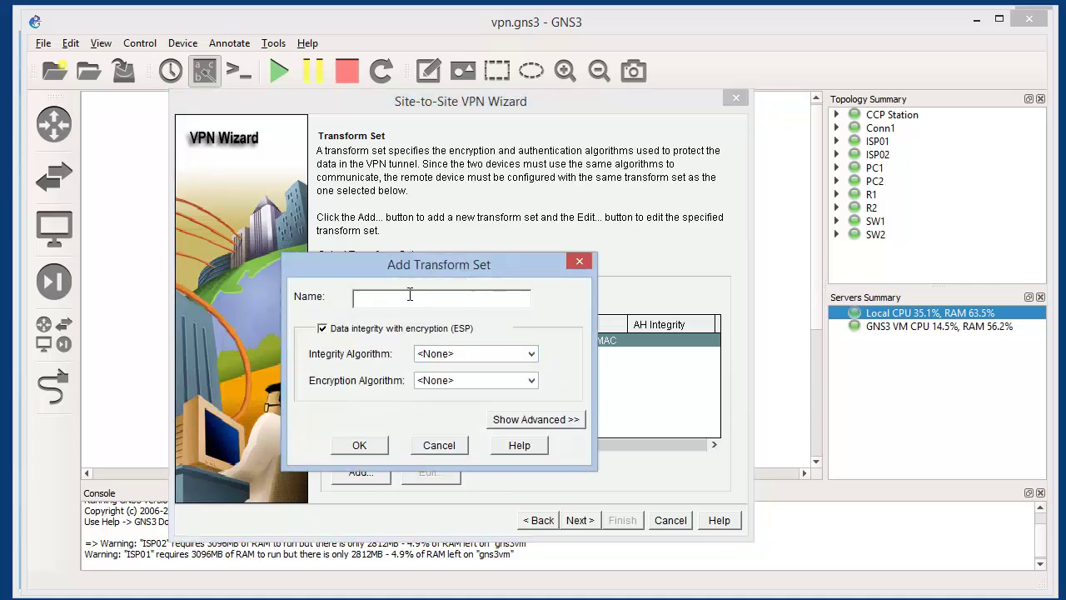
pyautogui.write('teste-cloudcampus')
pyautogui.click(419, 356)
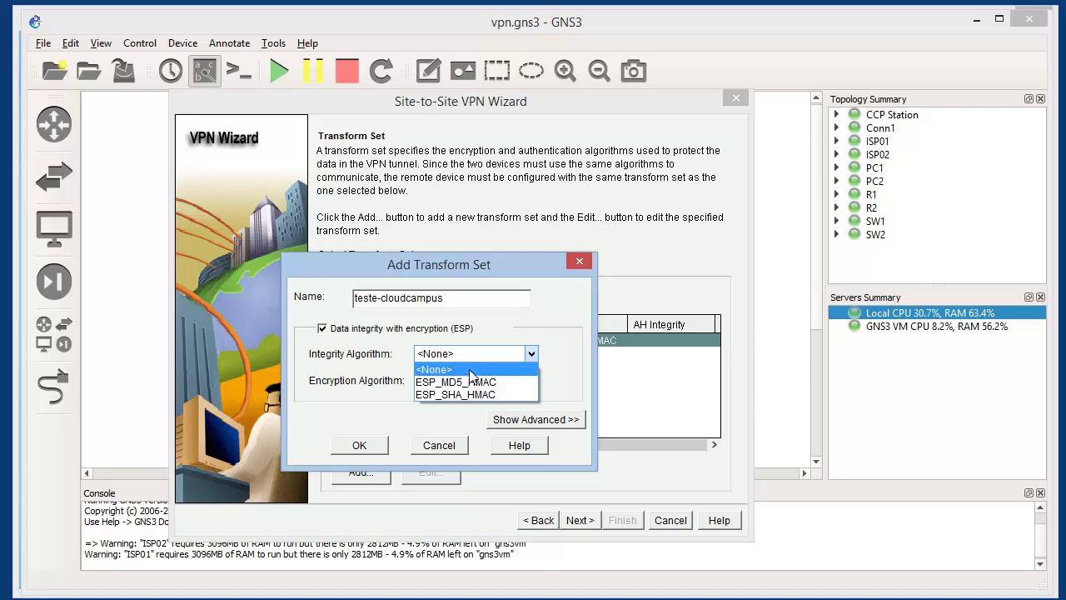
pyautogui.click(480, 395)
pyautogui.click(457, 380)
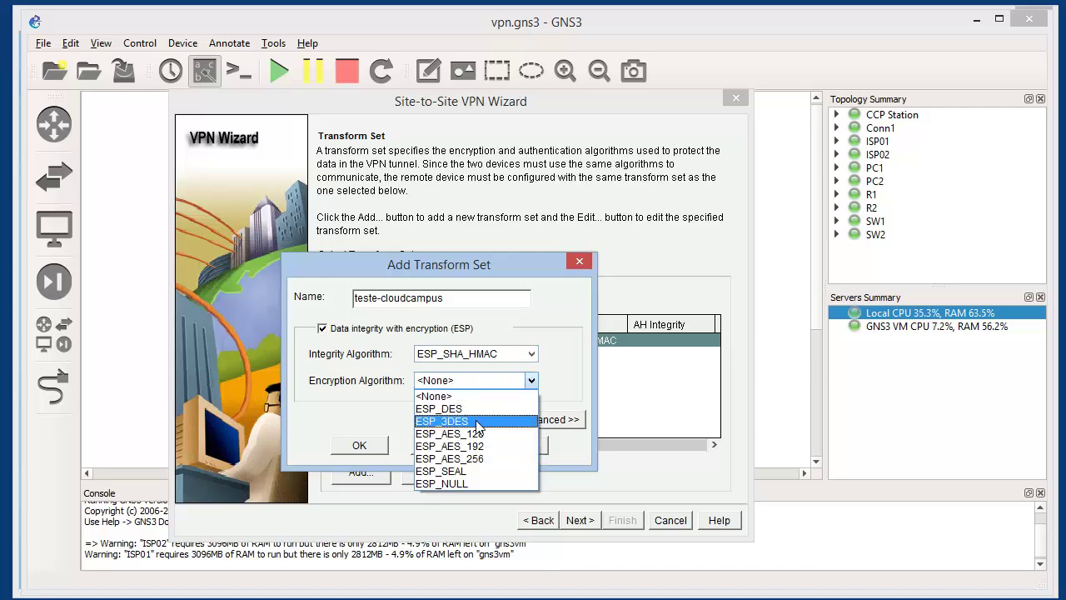
pyautogui.click(475, 421)
pyautogui.click(371, 445)
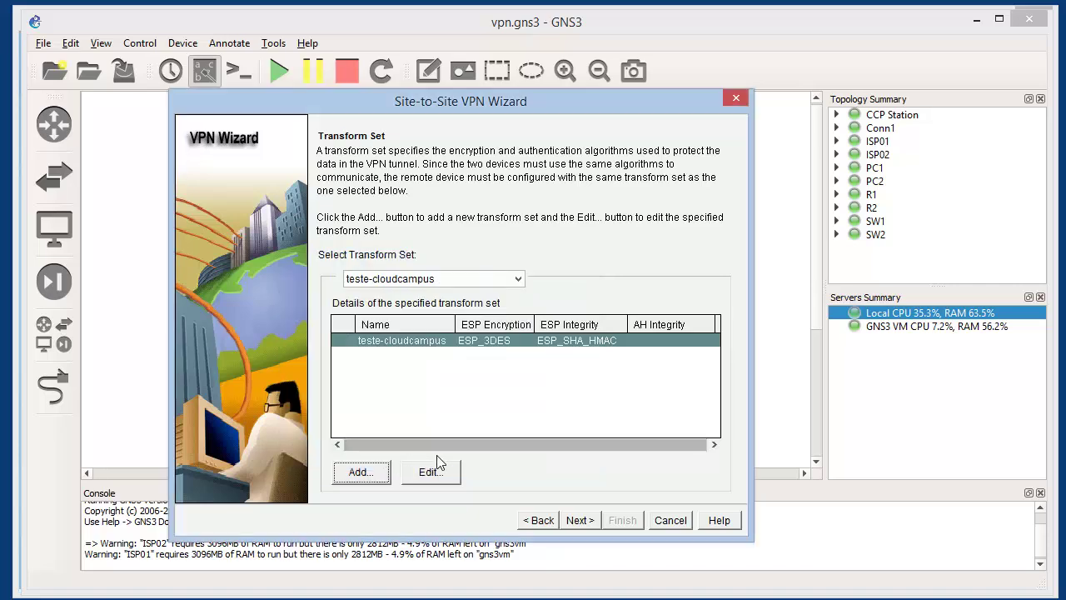
pyautogui.click(415, 282)
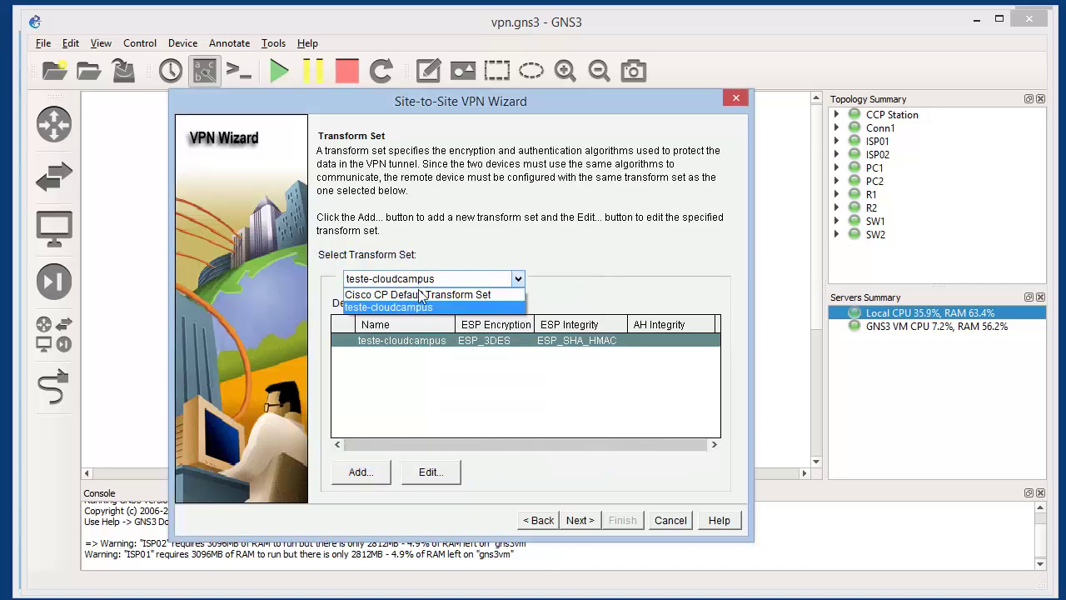
pyautogui.click(421, 308)
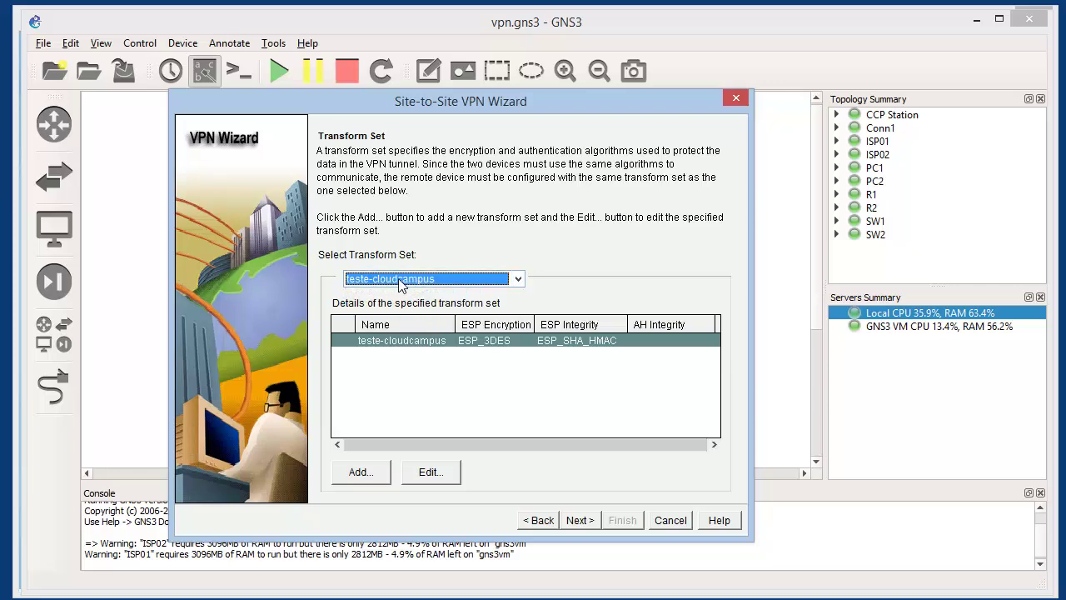
pyautogui.click(581, 520)
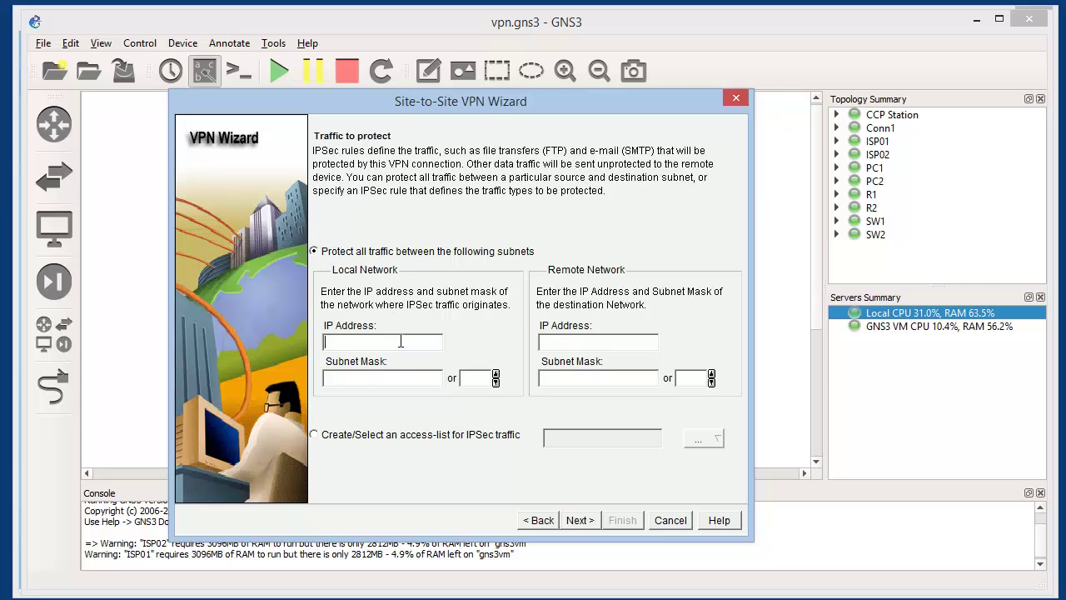
# Protect traffic from 192.168.1.0/24 to 192.168.2.0/24 and finish the wizard
pyautogui.write('192.168.1.0')
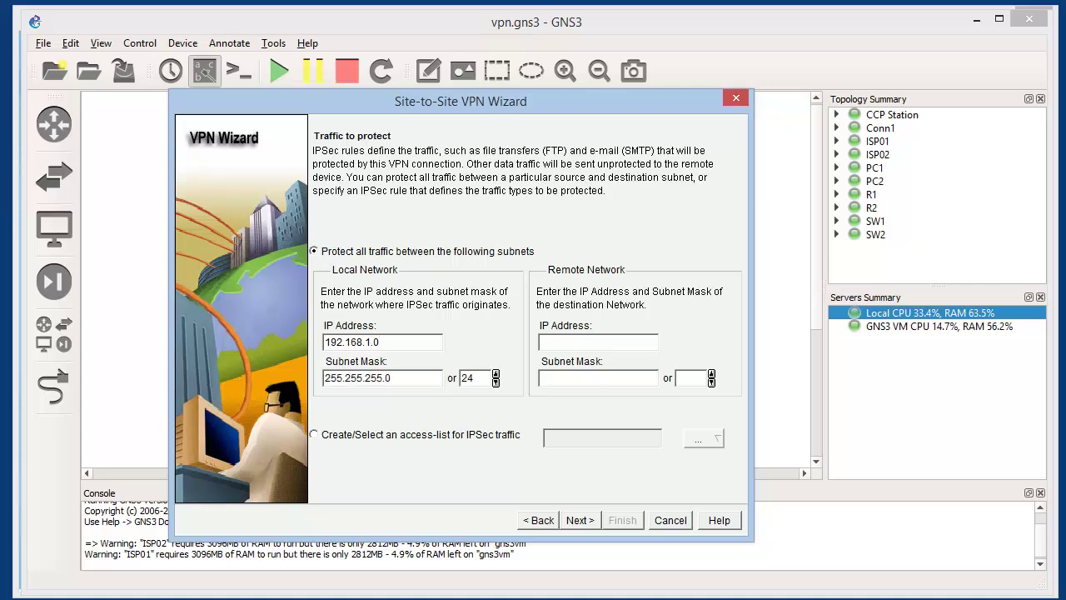
pyautogui.write('192.124')
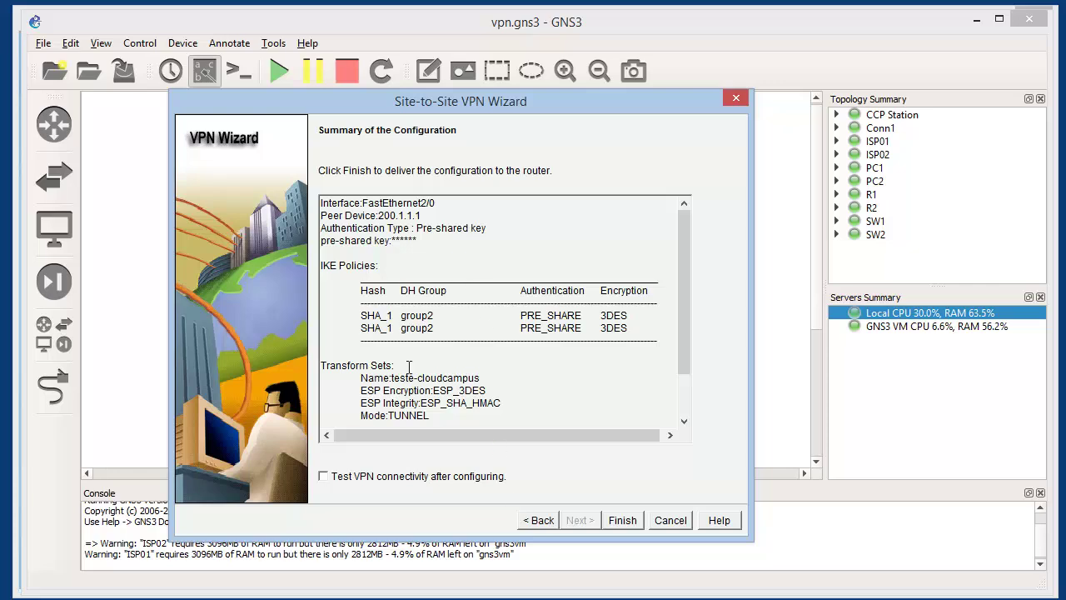
pyautogui.moveTo(685, 278); pyautogui.dragTo(692, 226)
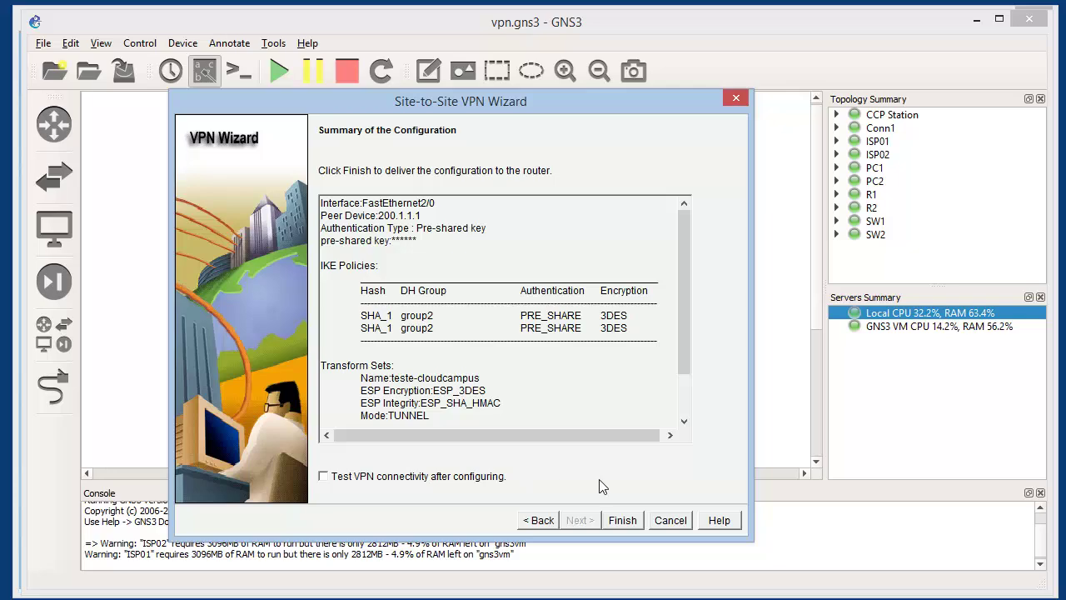
pyautogui.click(608, 521)
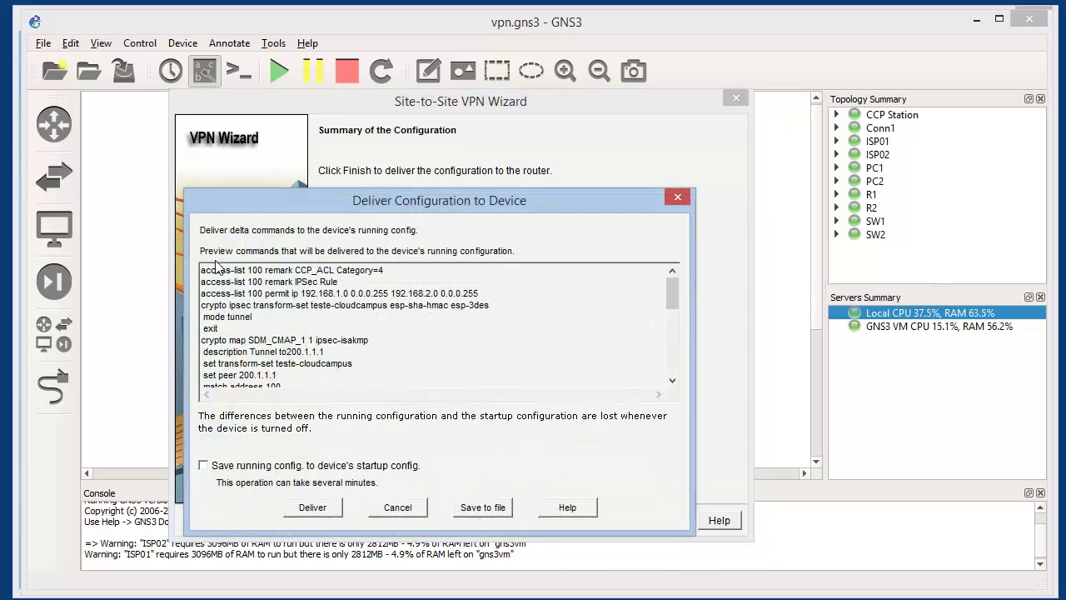
# Deliver the VPN commands to router 1.1.1.1 and acknowledge the delivery status
pyautogui.moveTo(675, 286); pyautogui.dragTo(684, 349)
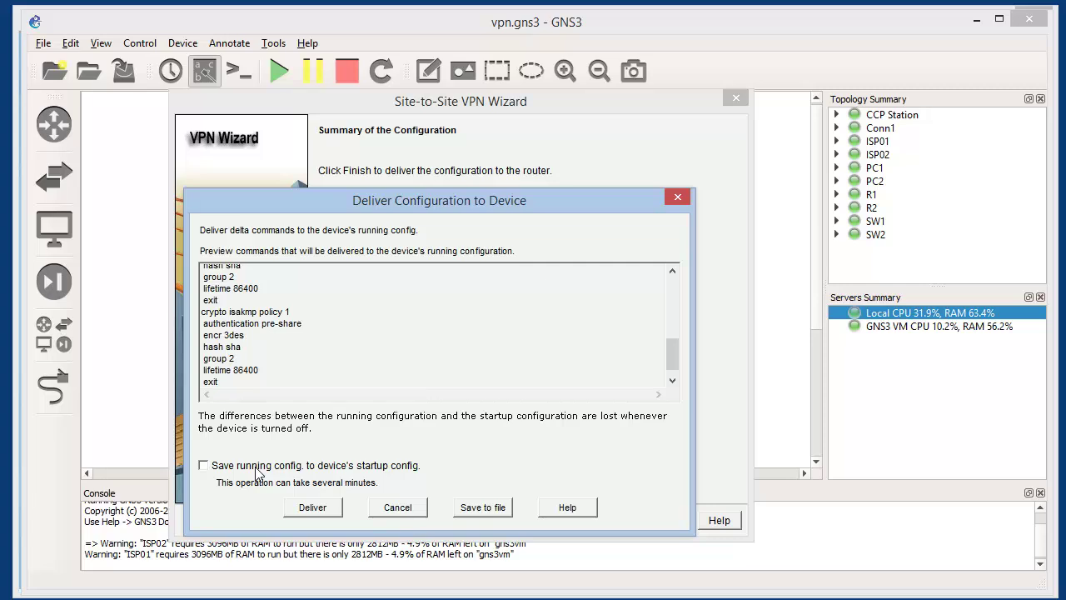
pyautogui.click(306, 509)
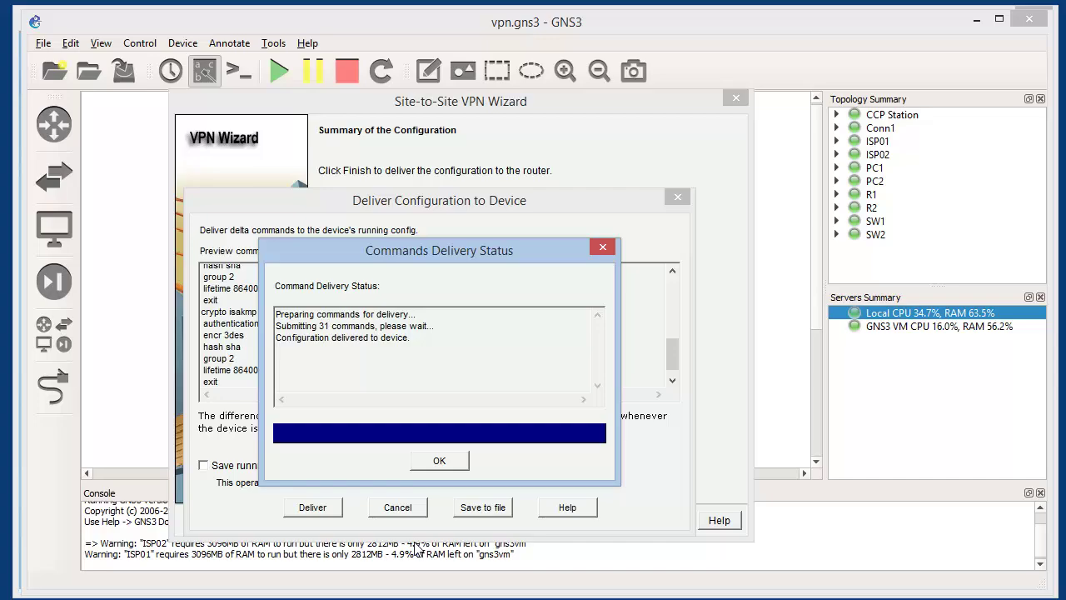
pyautogui.click(441, 463)
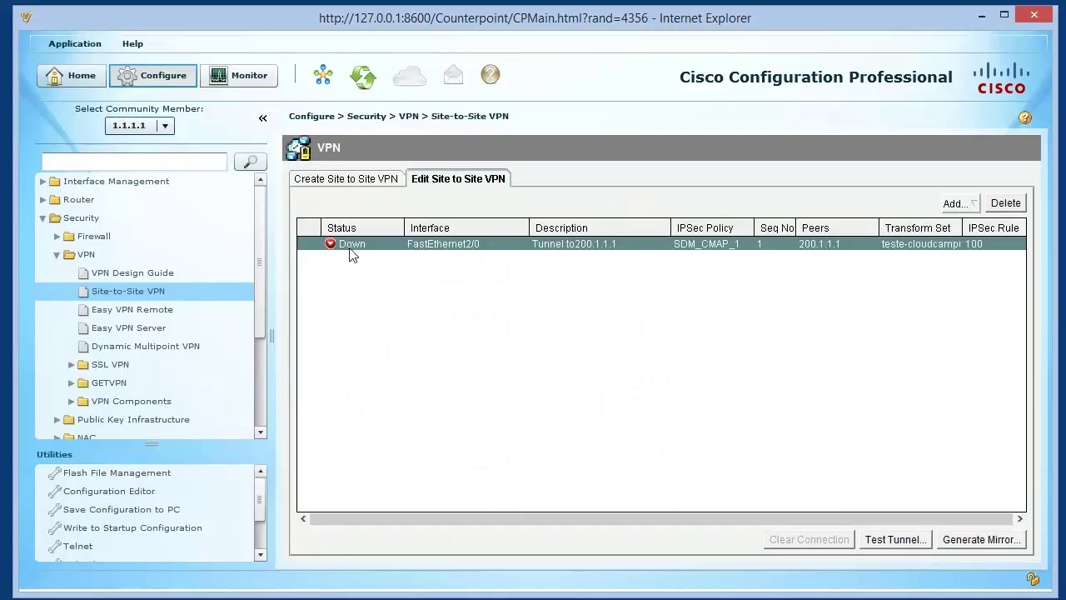
# Switch to router 2.2.2.2 and launch the step-by-step site-to-site VPN wizard
pyautogui.click(158, 125)
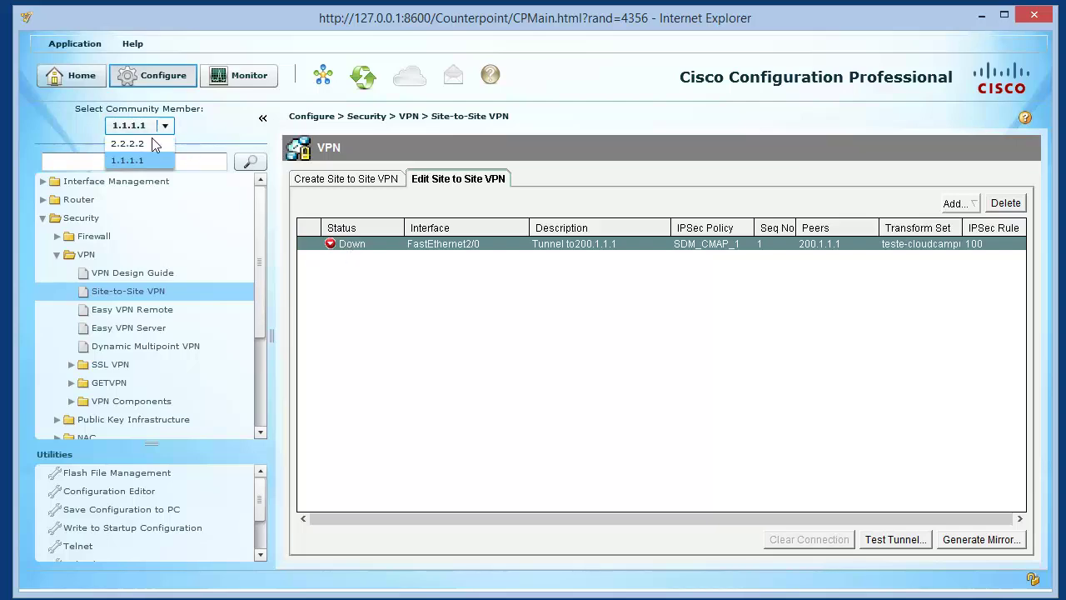
pyautogui.click(148, 145)
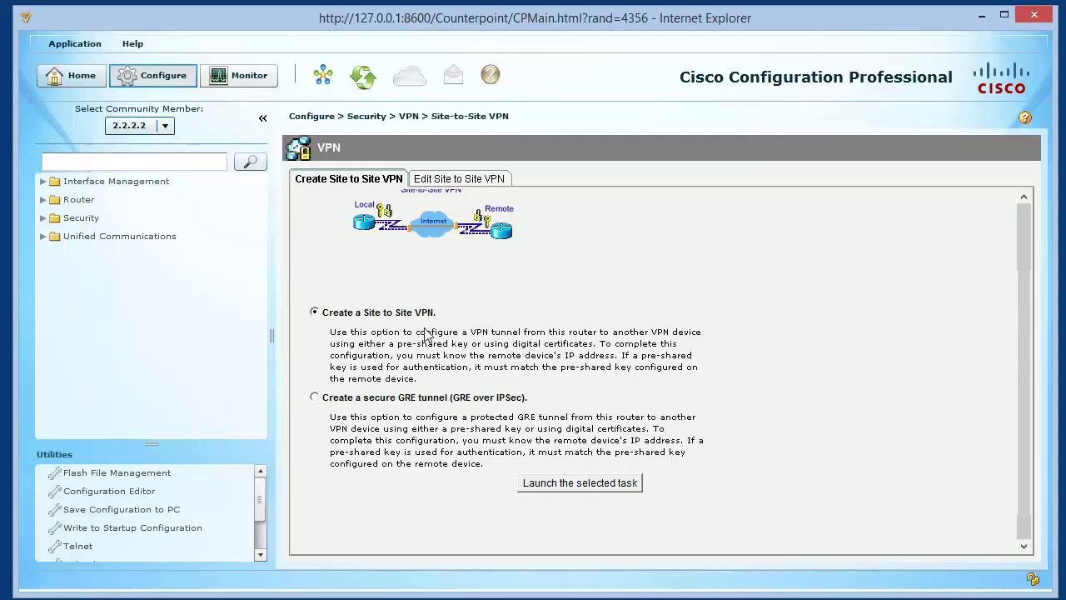
pyautogui.click(576, 487)
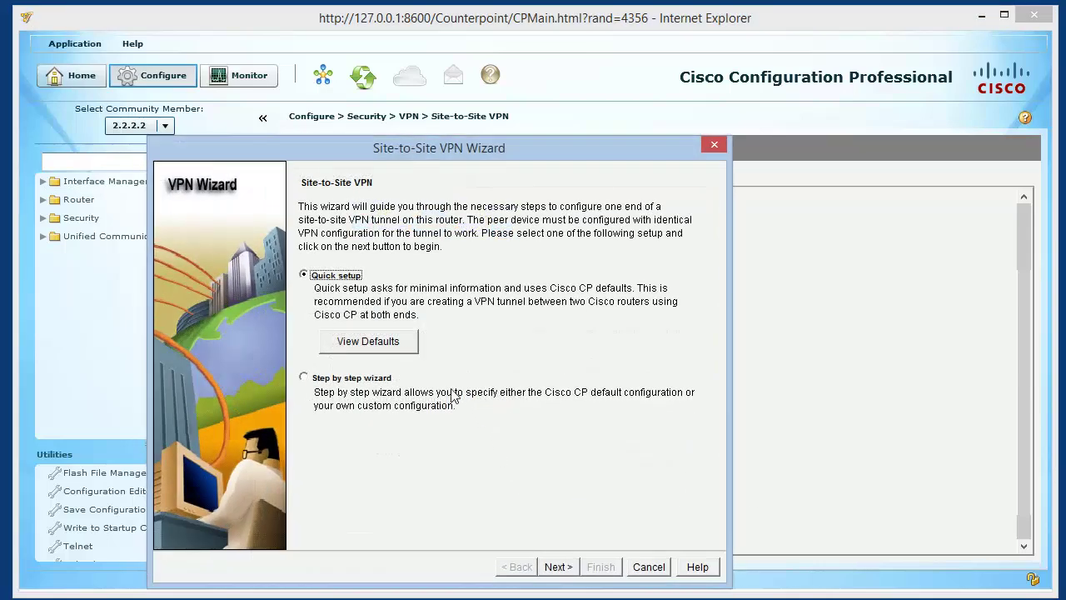
pyautogui.click(351, 377)
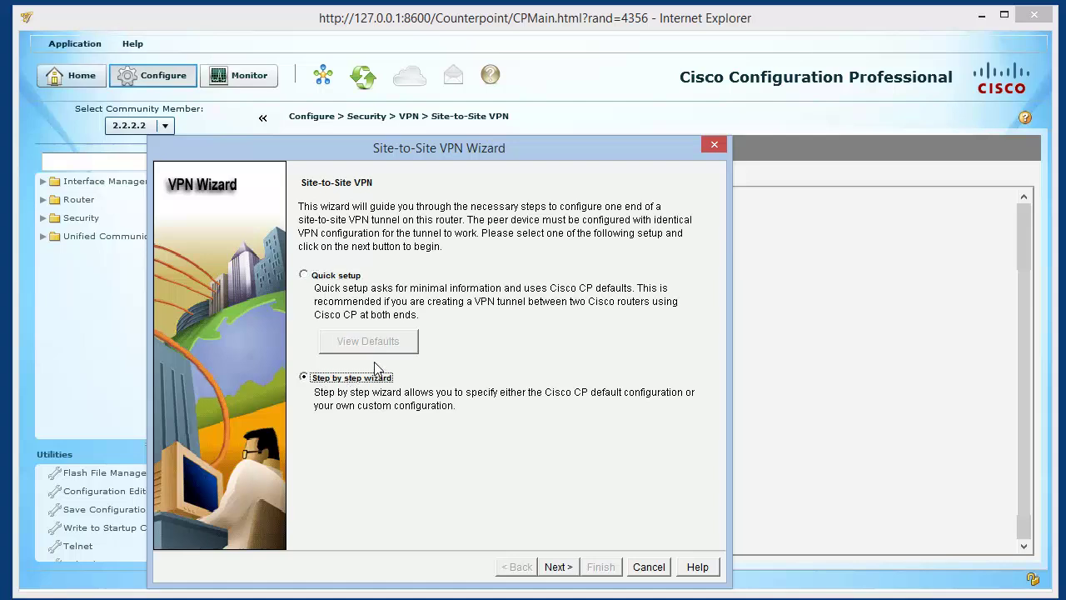
pyautogui.click(566, 568)
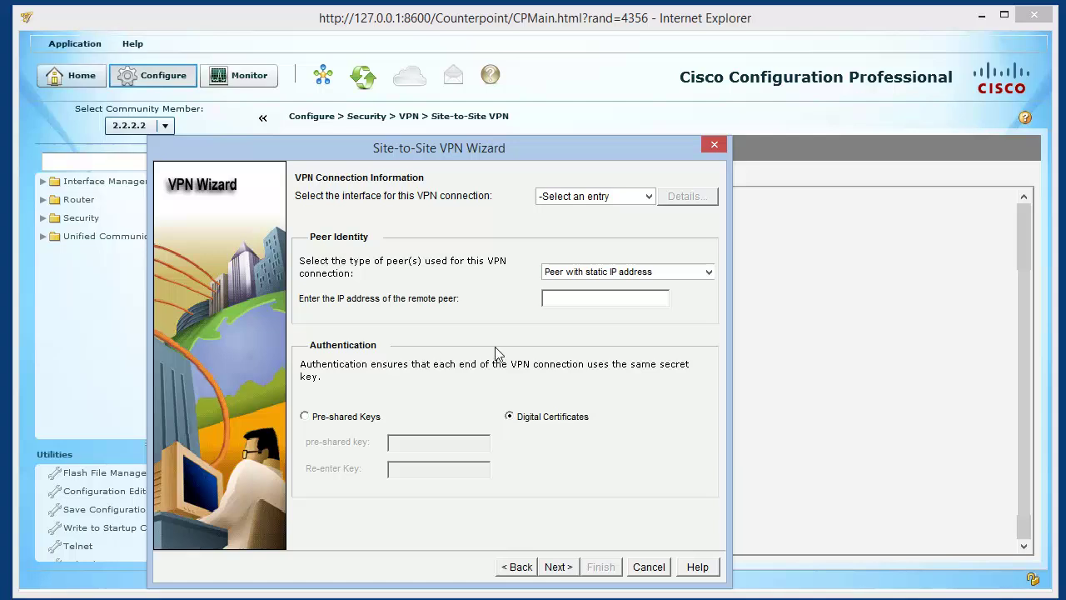
# Use FastEthernet2/0 with peer 100.1.1.1 and pre-shared key authentication, continuing to IKE Proposals
pyautogui.click(613, 199)
pyautogui.click(601, 238)
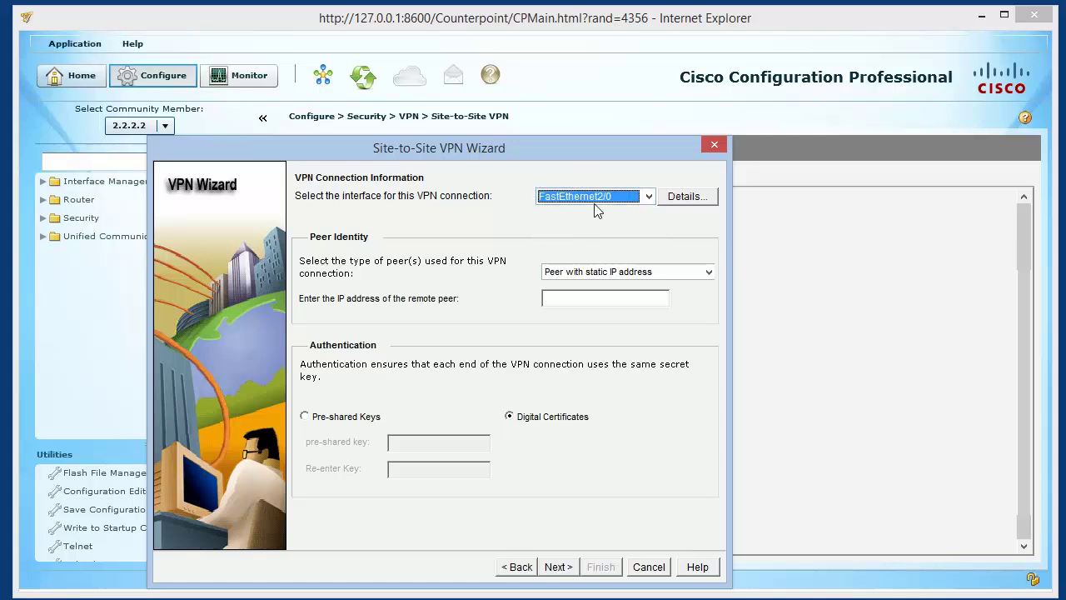
pyautogui.click(604, 301)
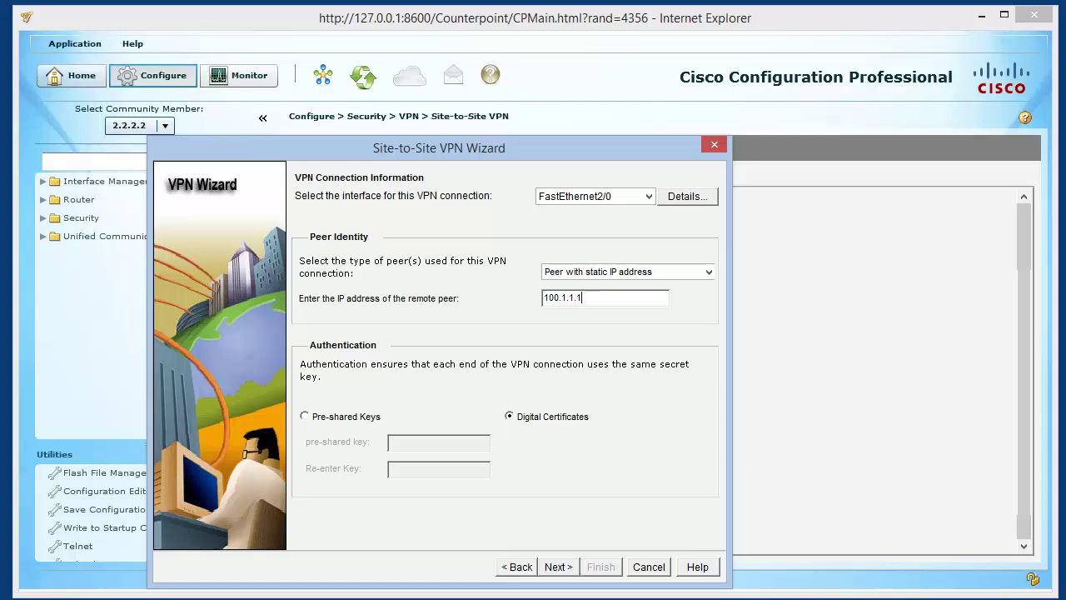
pyautogui.click(379, 419)
pyautogui.click(453, 445)
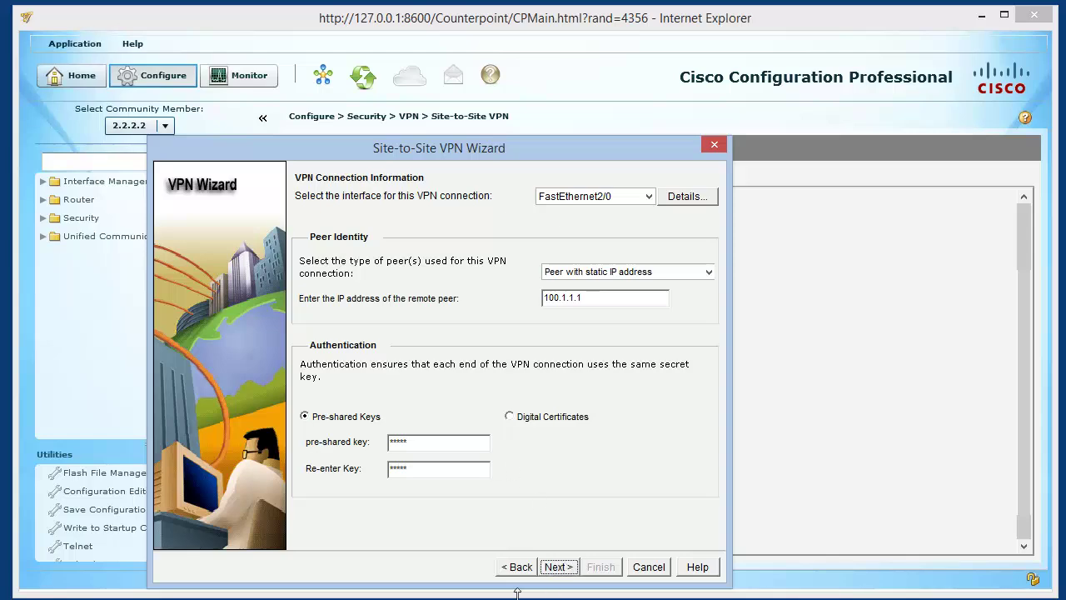
pyautogui.click(557, 566)
# Add IKE policy 2 using 3DES, SHA_1, PRE_SHARE and D-H group2, then continue
pyautogui.click(337, 478)
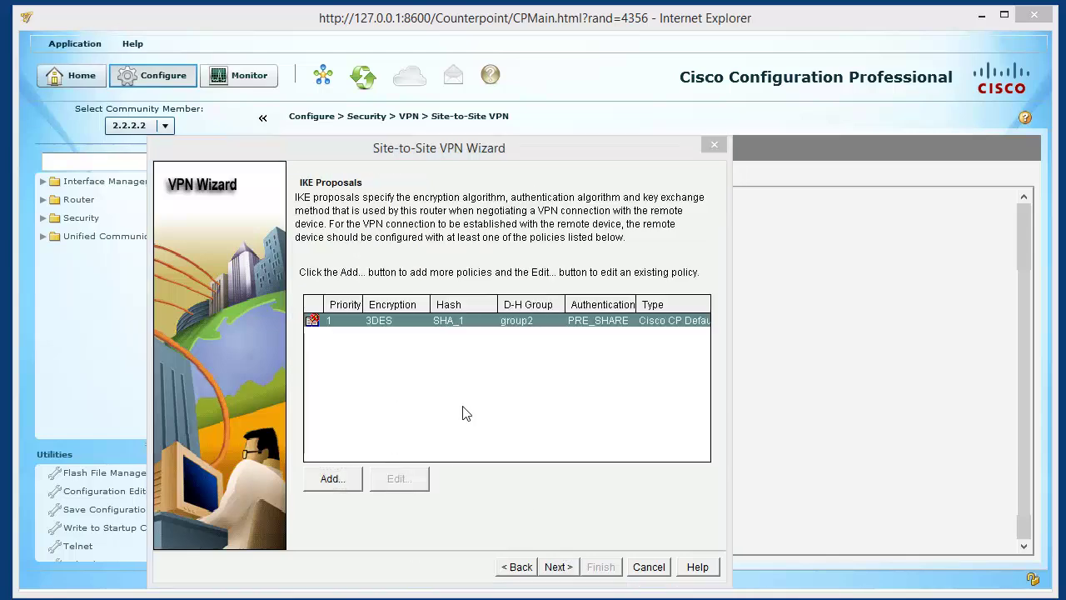
pyautogui.click(337, 361)
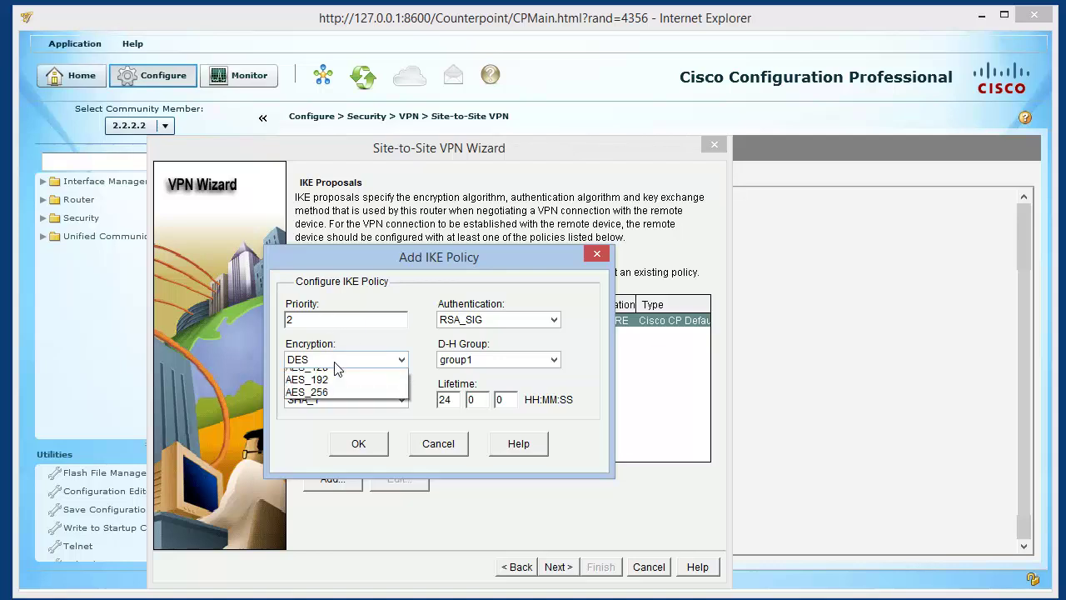
pyautogui.click(331, 389)
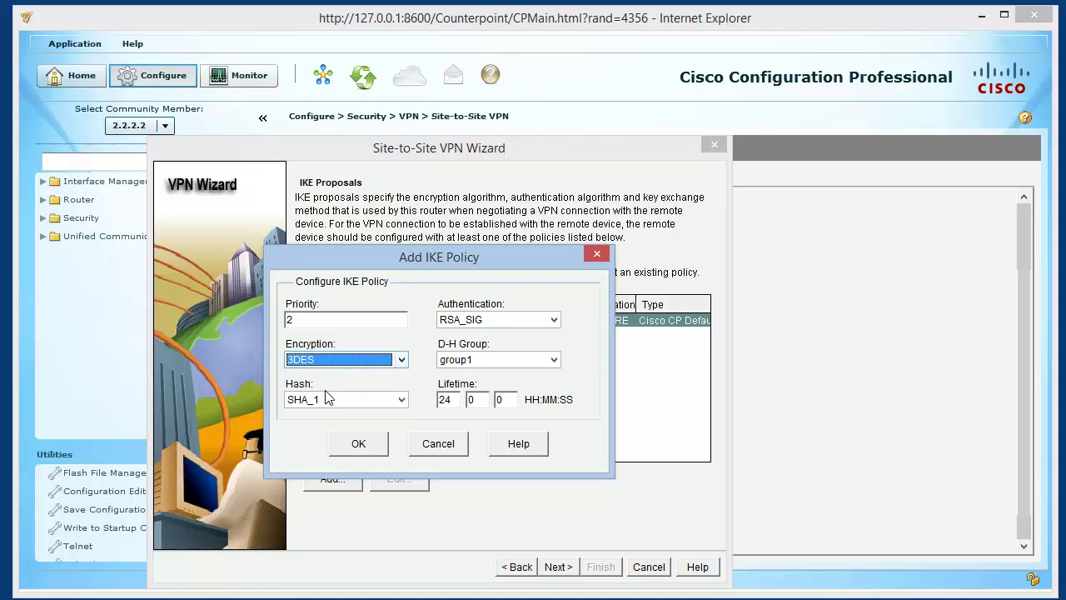
pyautogui.doubleClick(341, 399)
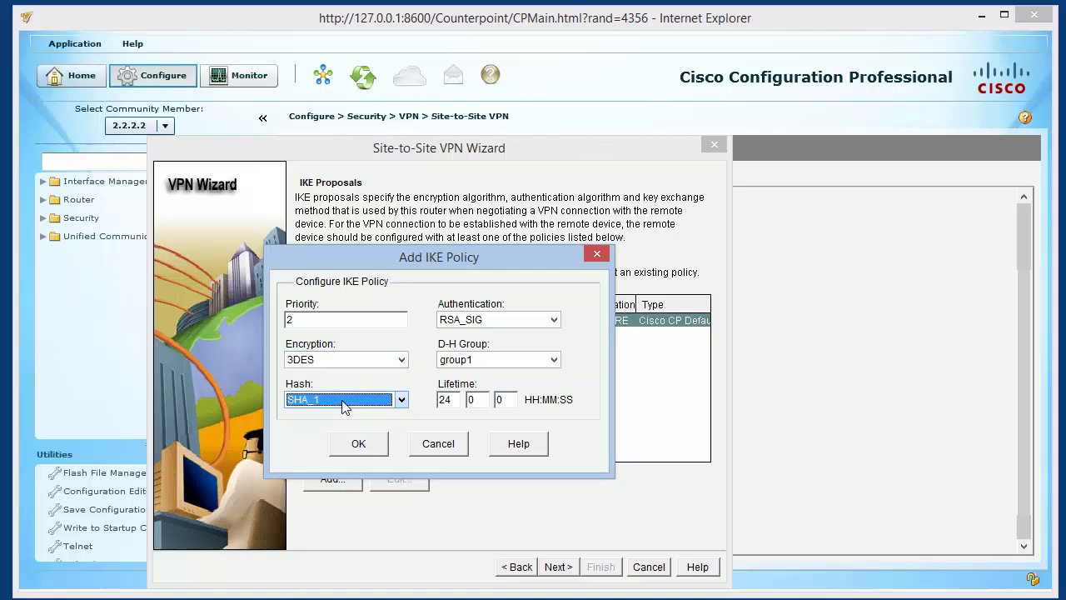
pyautogui.click(508, 321)
pyautogui.click(511, 336)
pyautogui.click(500, 360)
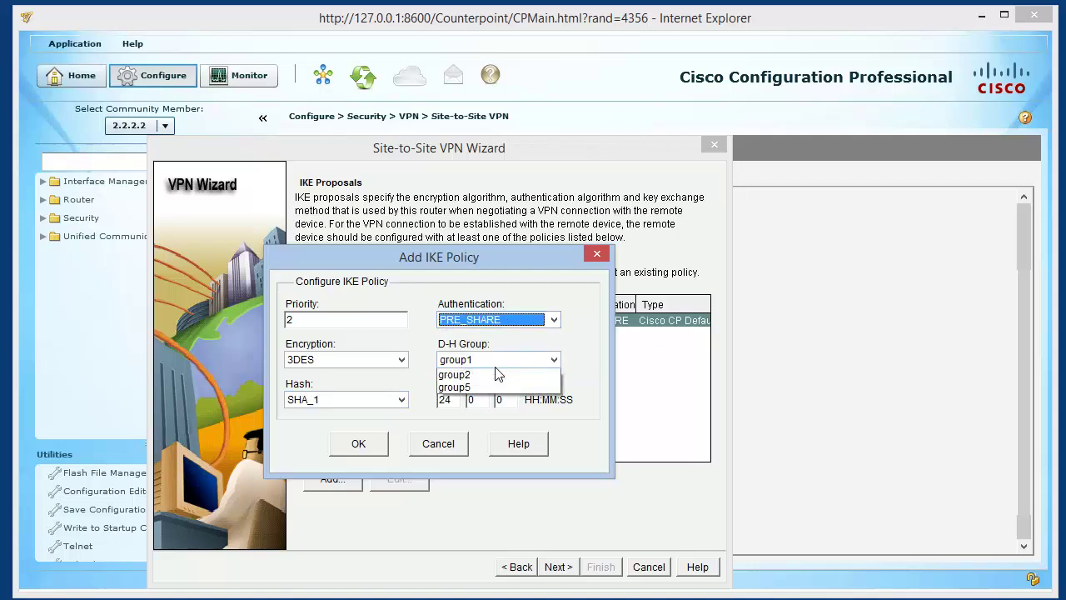
pyautogui.click(495, 387)
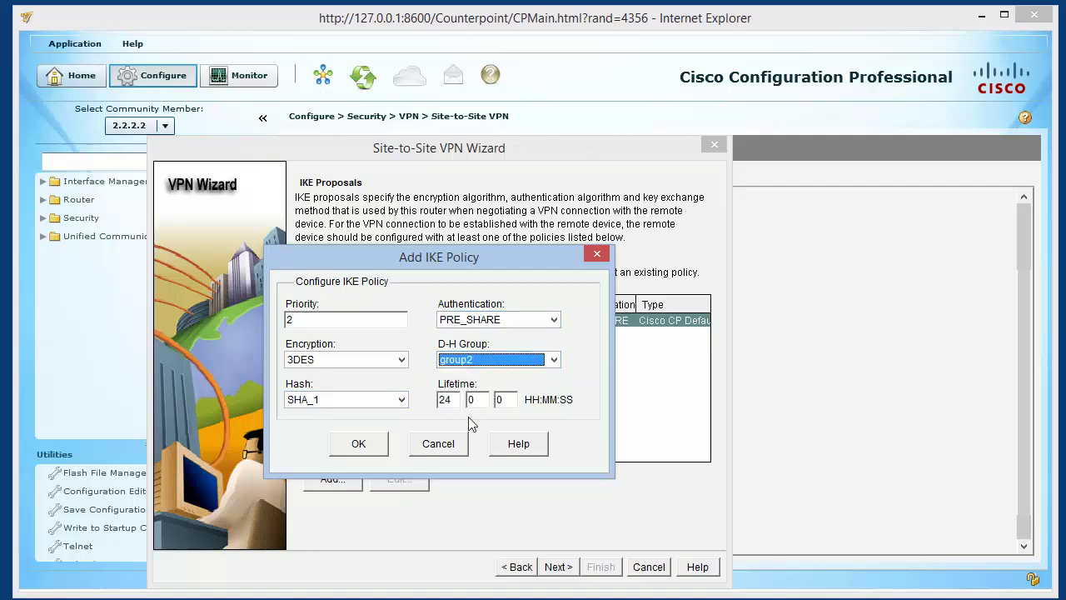
pyautogui.click(383, 443)
pyautogui.click(382, 335)
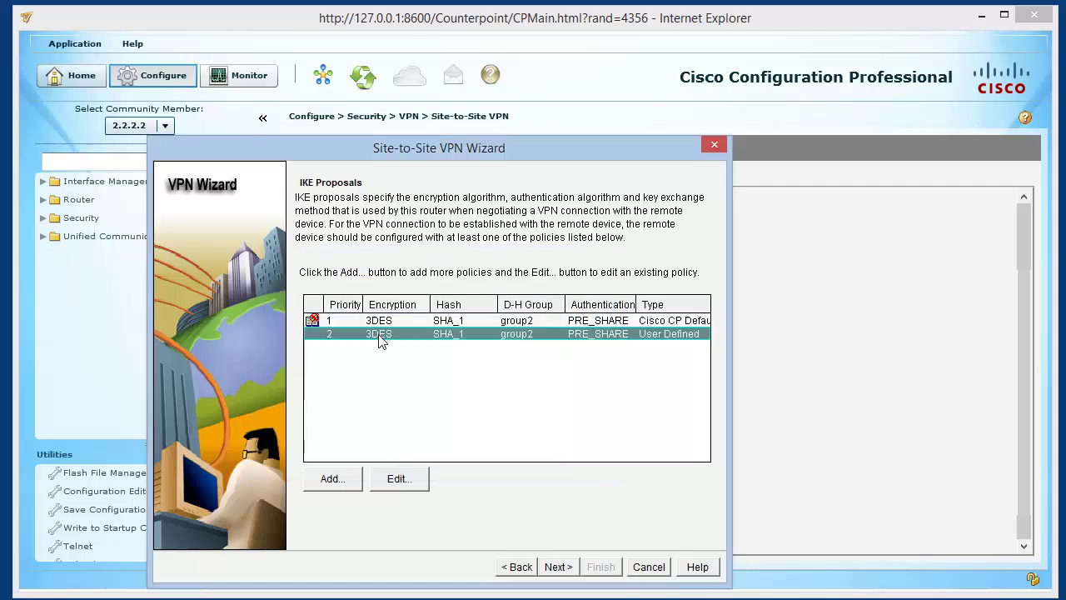
pyautogui.click(558, 567)
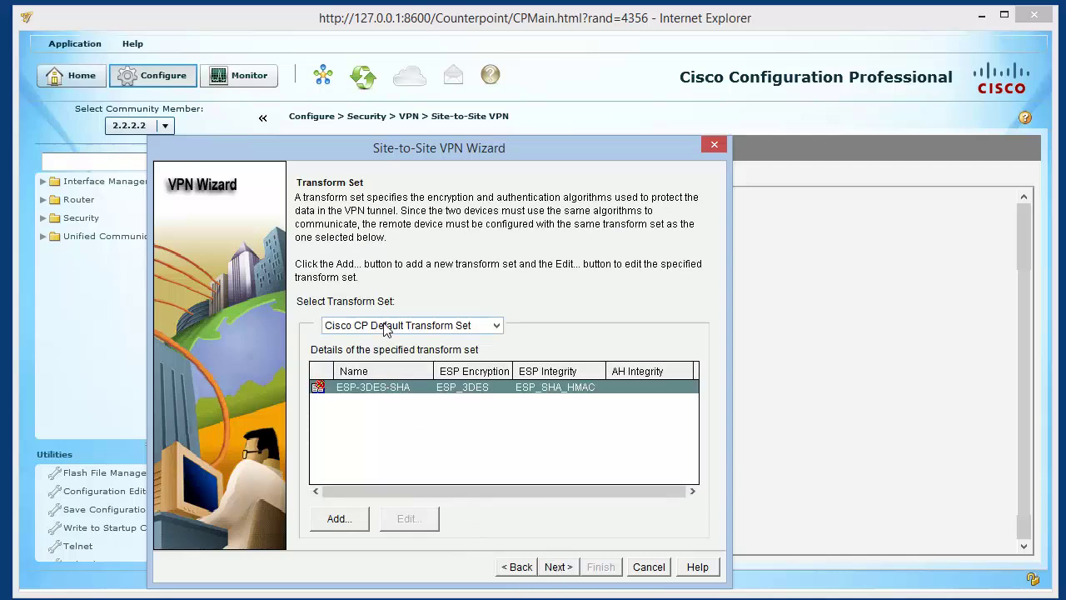
# Create transform set teste-cloudcampus with ESP_3DES encryption and ESP_SHA_HMAC integrity
pyautogui.click(348, 520)
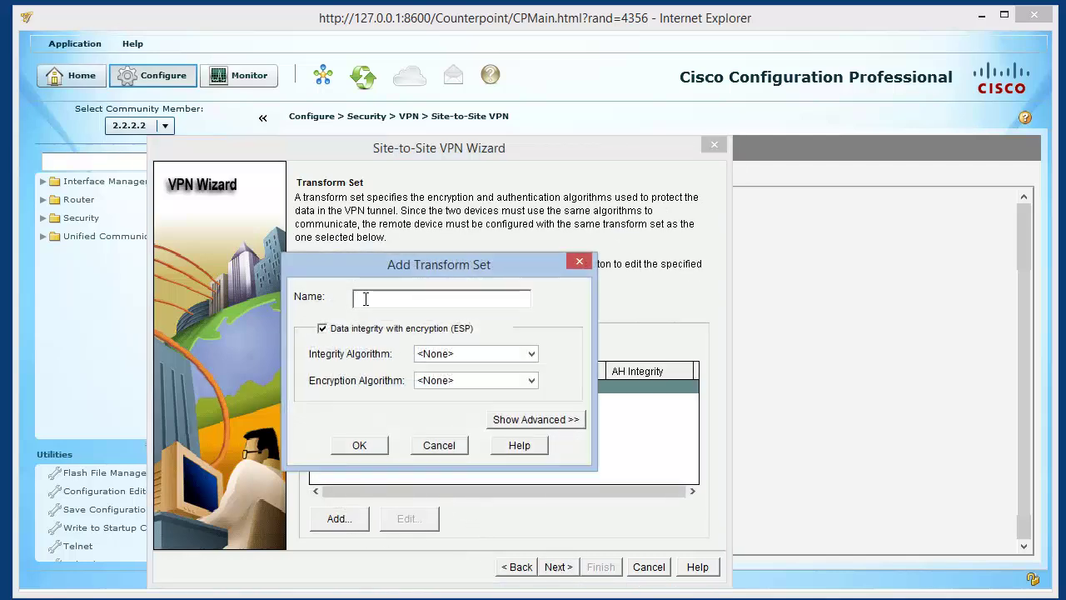
pyautogui.write('cloudcmapu')
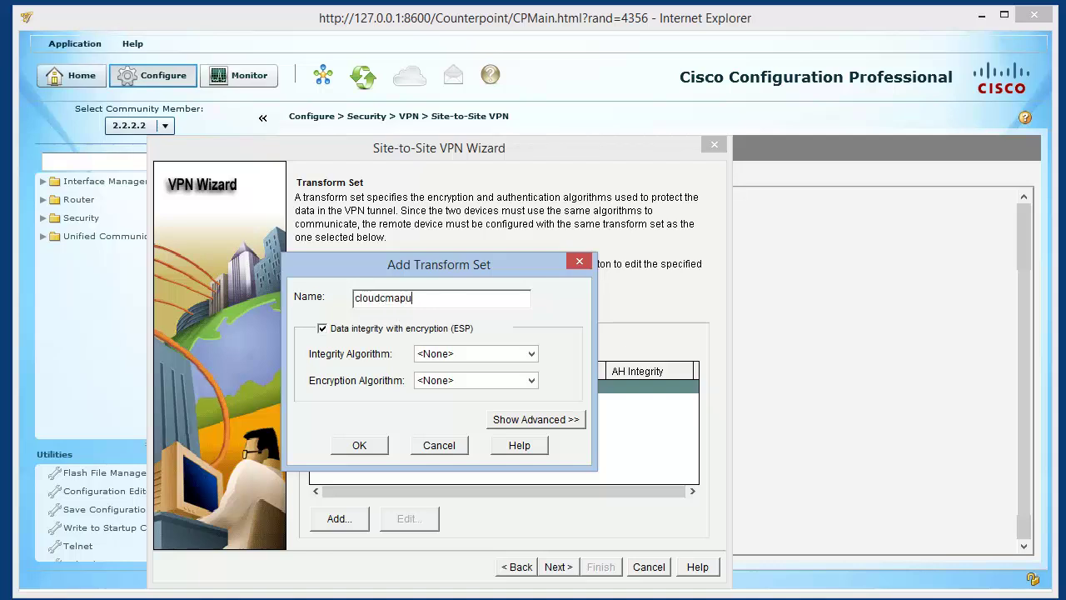
pyautogui.press('BackSpace')
pyautogui.press('BackSpace')
pyautogui.press('BackSpace')
pyautogui.press('BackSpace')
pyautogui.press('BackSpace')
pyautogui.press('BackSpace')
pyautogui.press('BackSpace')
pyautogui.press('BackSpace')
pyautogui.press('BackSpace')
pyautogui.press('BackSpace')
pyautogui.write('teste-cl')
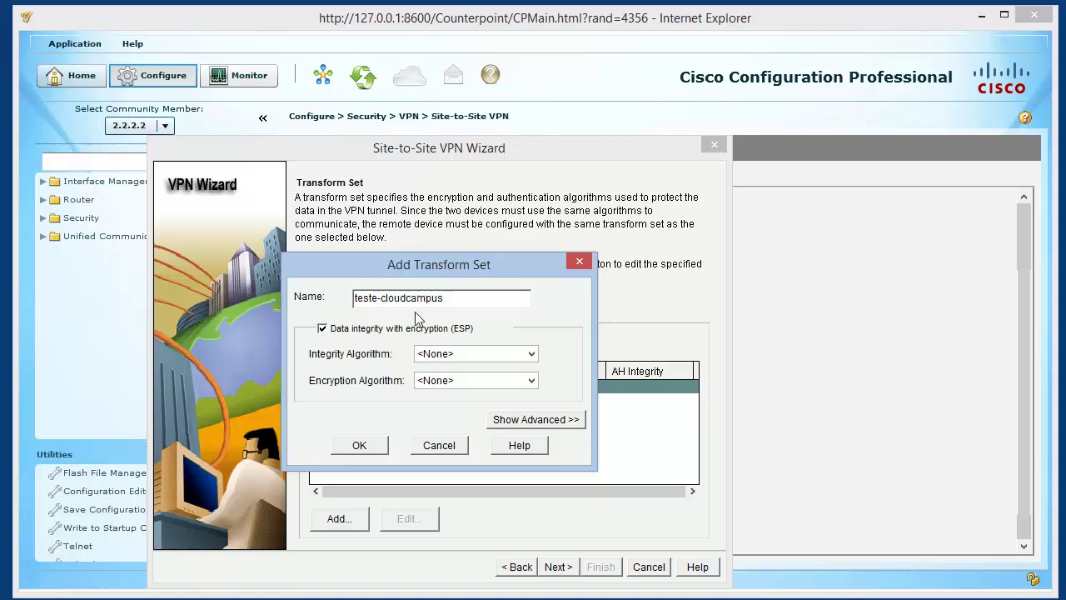
pyautogui.click(455, 355)
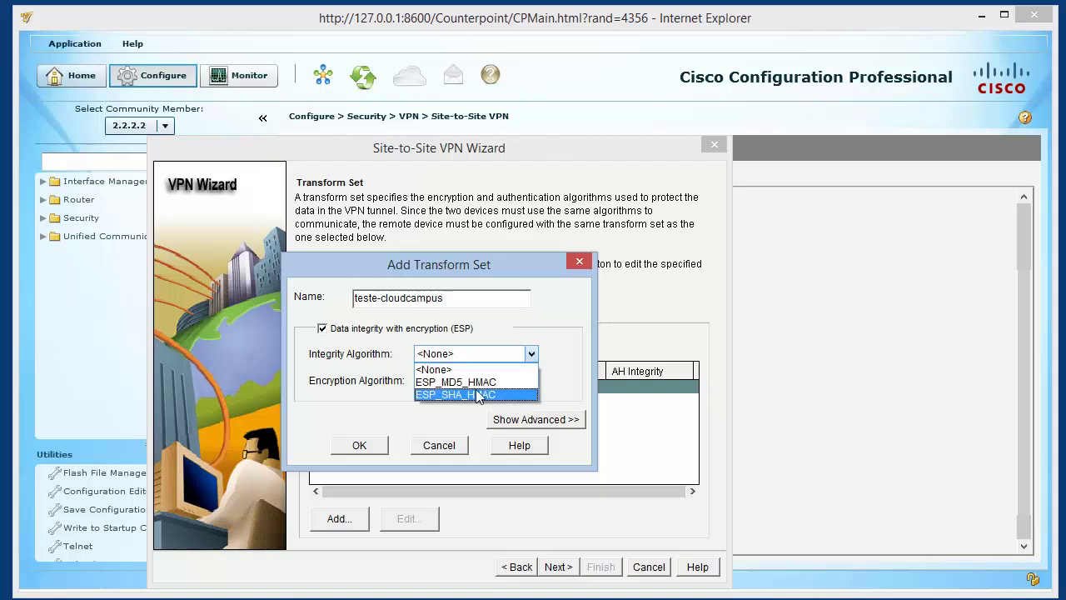
pyautogui.click(455, 394)
pyautogui.click(470, 382)
pyautogui.click(469, 421)
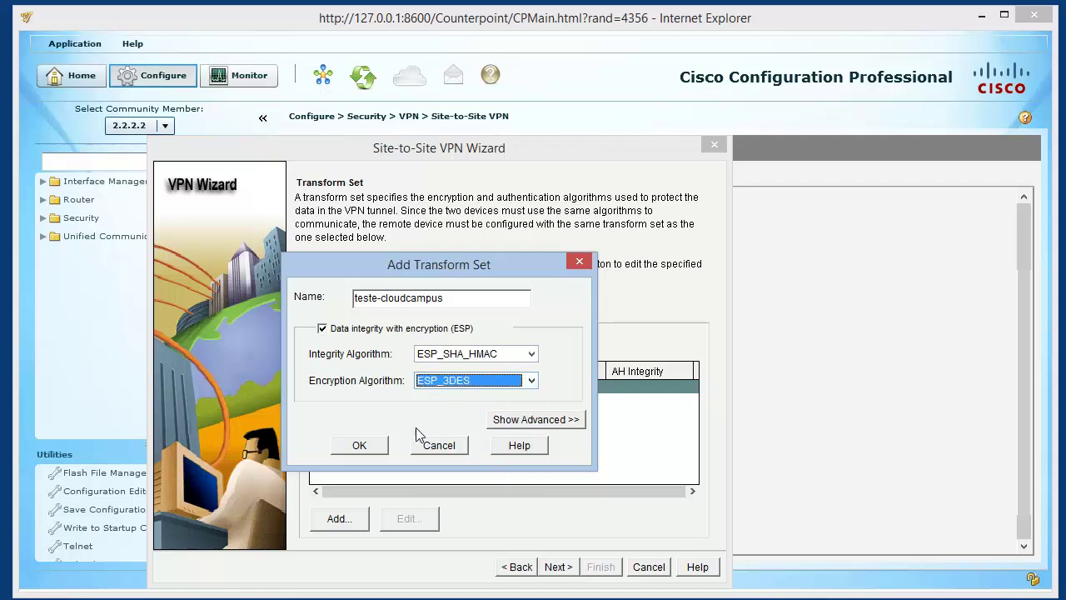
pyautogui.click(366, 444)
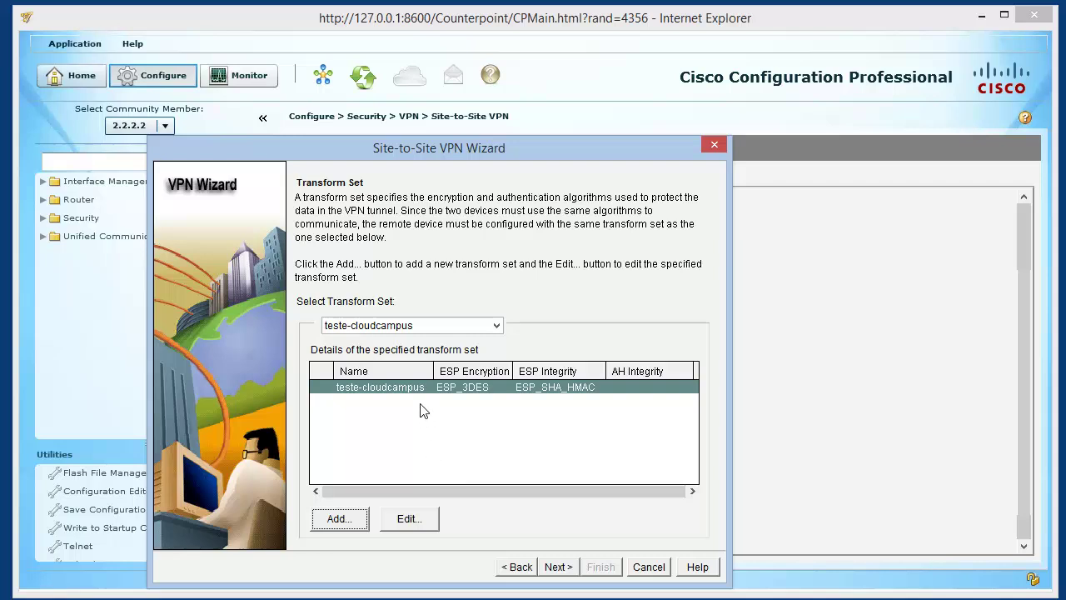
# Choose teste-cloudcampus as the wizard's transform set and continue to traffic selection
pyautogui.click(418, 329)
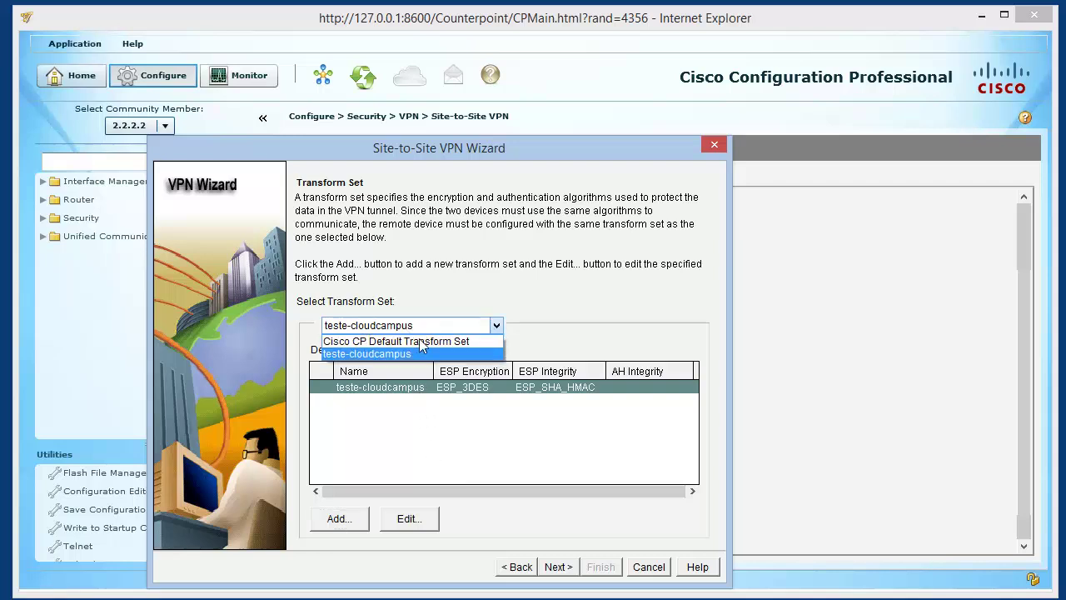
pyautogui.click(415, 354)
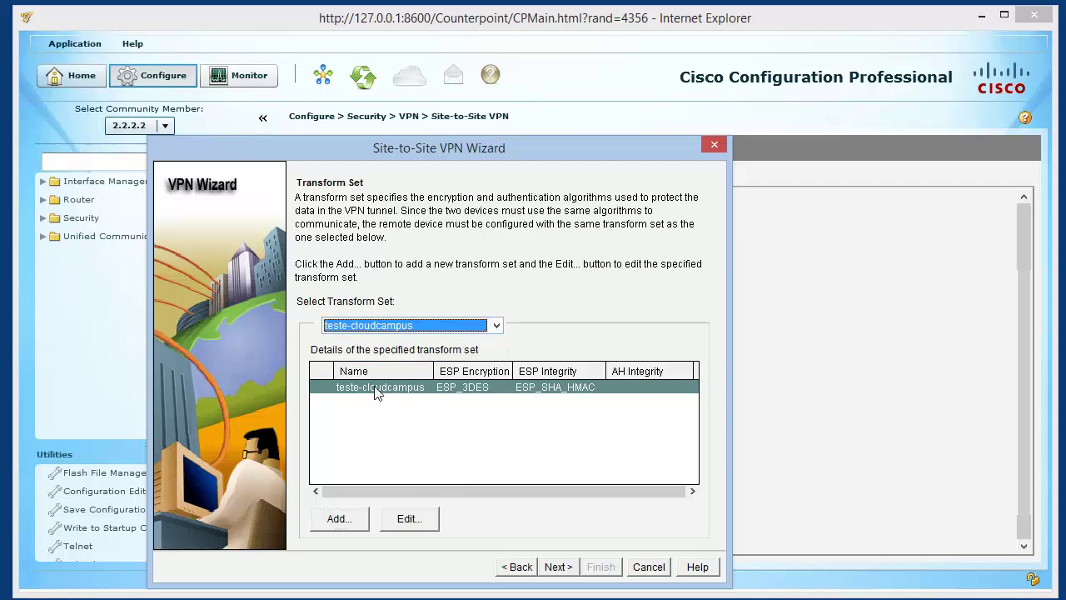
pyautogui.click(555, 568)
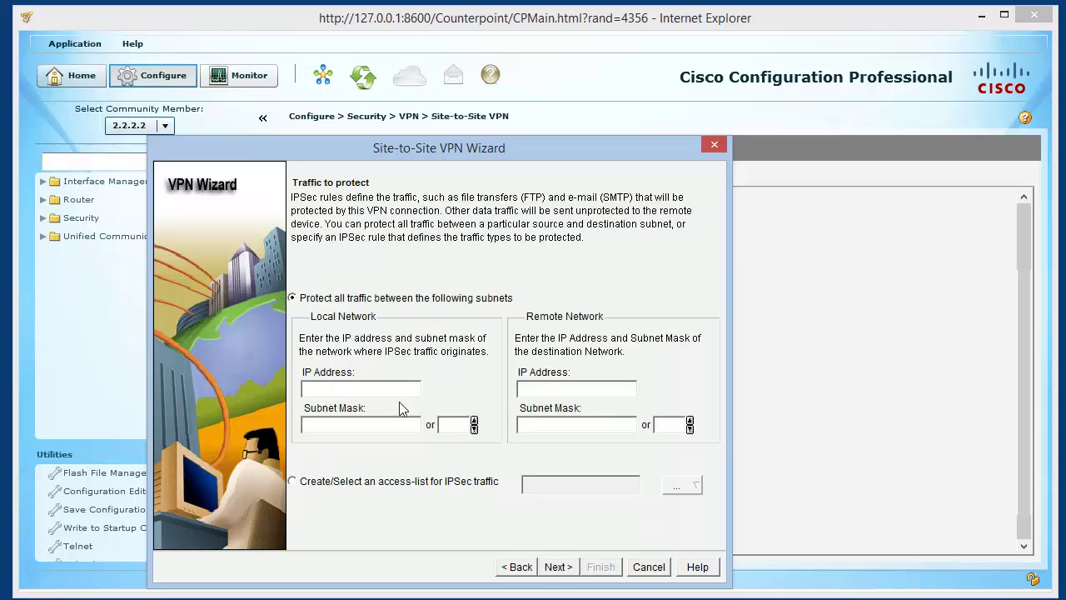
# Protect traffic from local 192.168.2.0/24 to remote 192.168.1.0/24, review the summary and finish
pyautogui.write('192.16')
pyautogui.write('24')
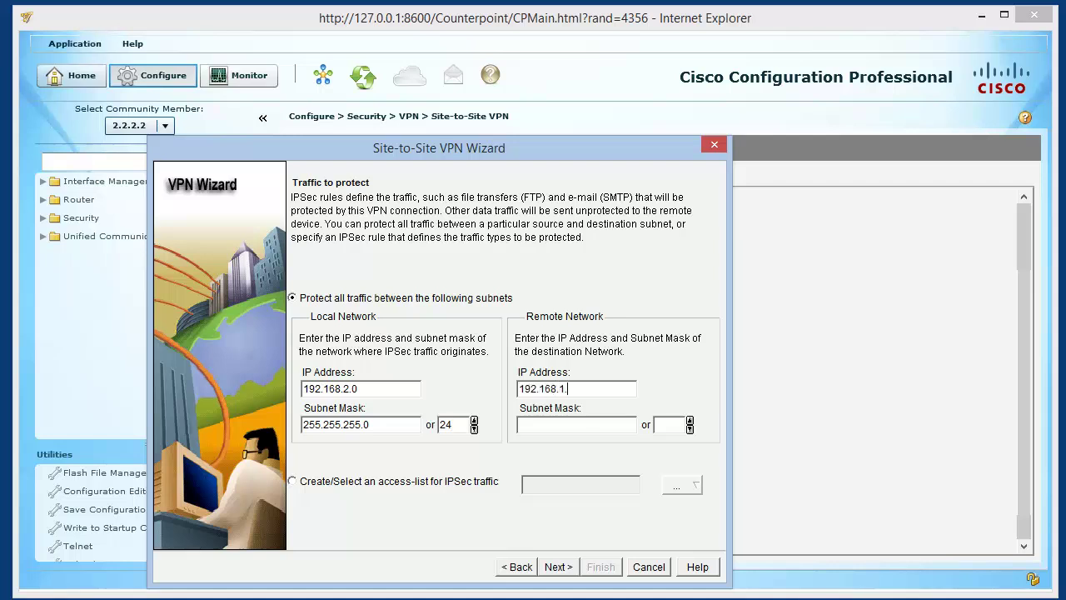
pyautogui.write('24')
pyautogui.click(554, 568)
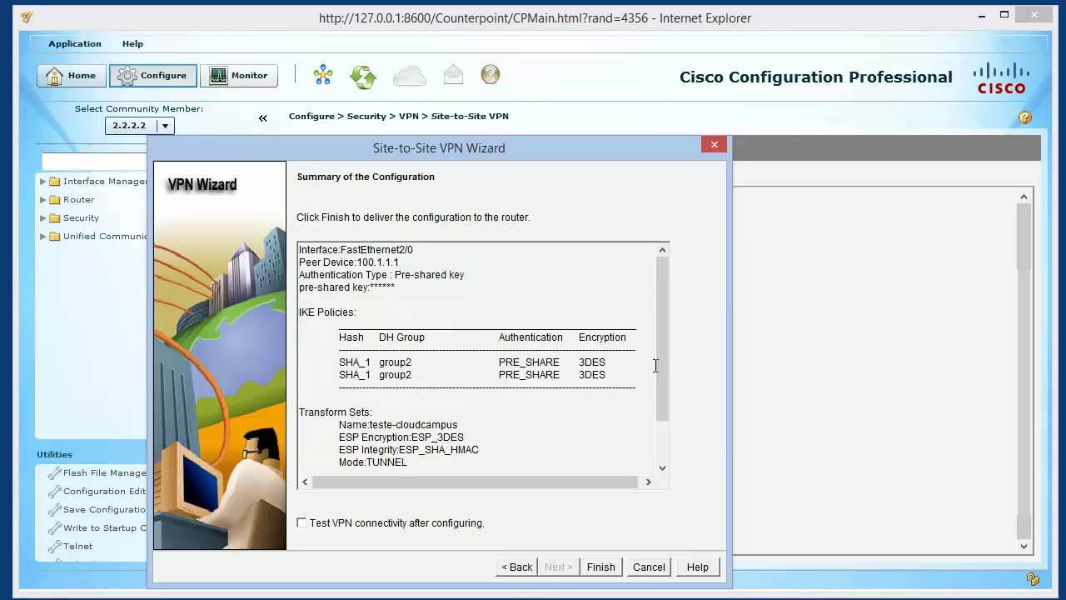
pyautogui.moveTo(666, 370); pyautogui.dragTo(660, 406)
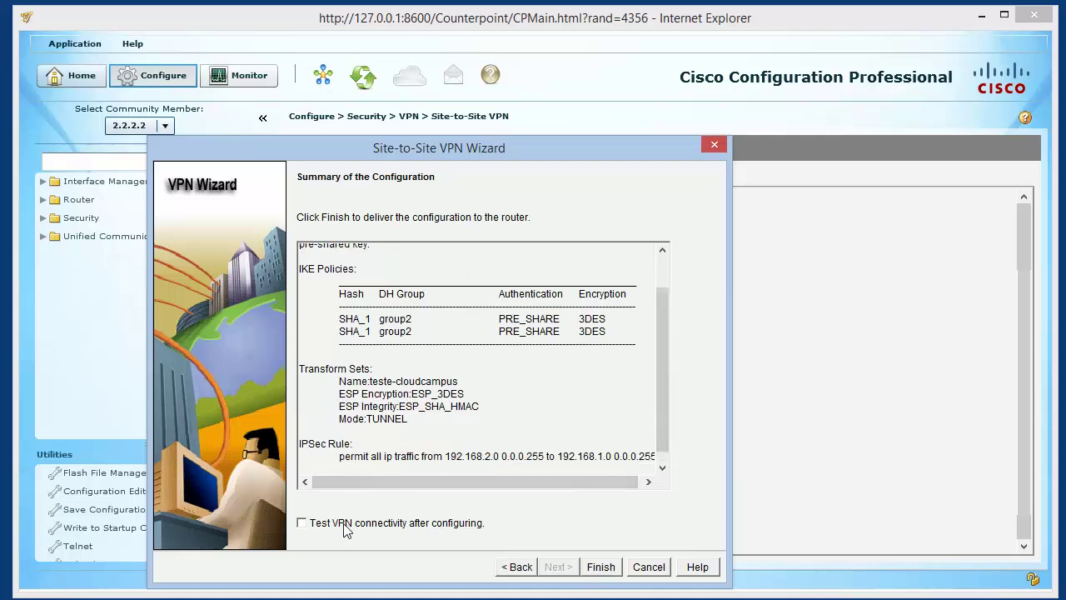
pyautogui.click(600, 567)
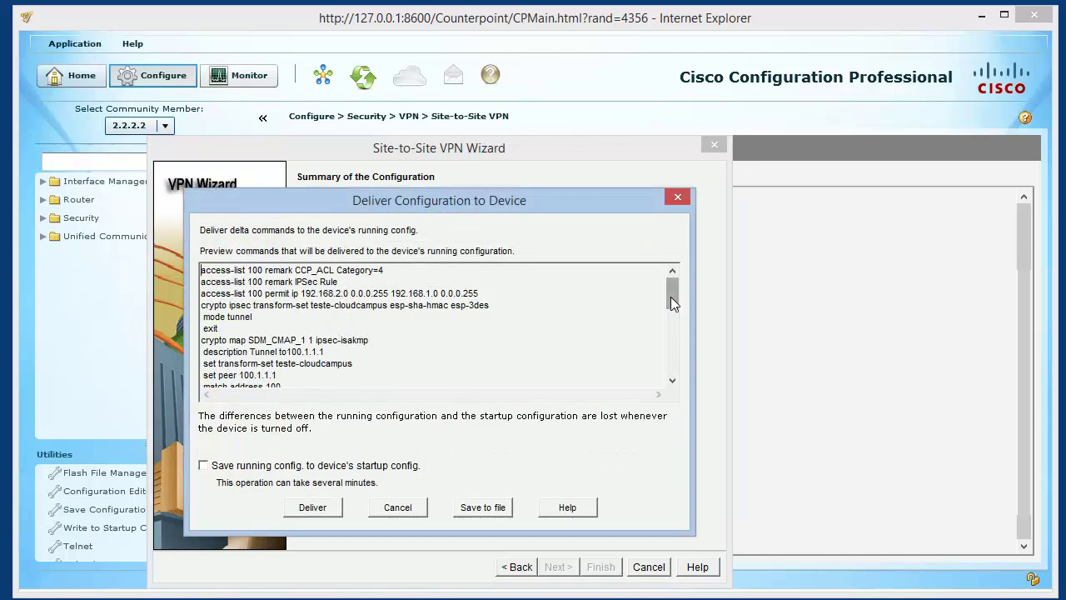
# Deliver the 31 VPN commands to router 2.2.2.2, then switch to router 1.1.1.1
pyautogui.moveTo(671, 297); pyautogui.dragTo(522, 290)
pyautogui.click(313, 507)
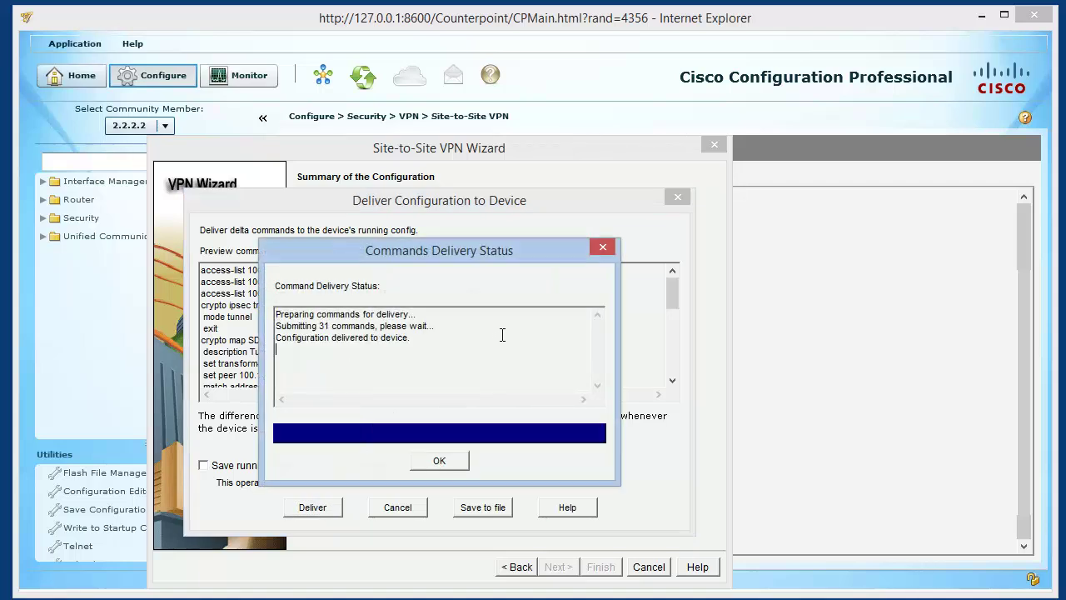
pyautogui.click(455, 463)
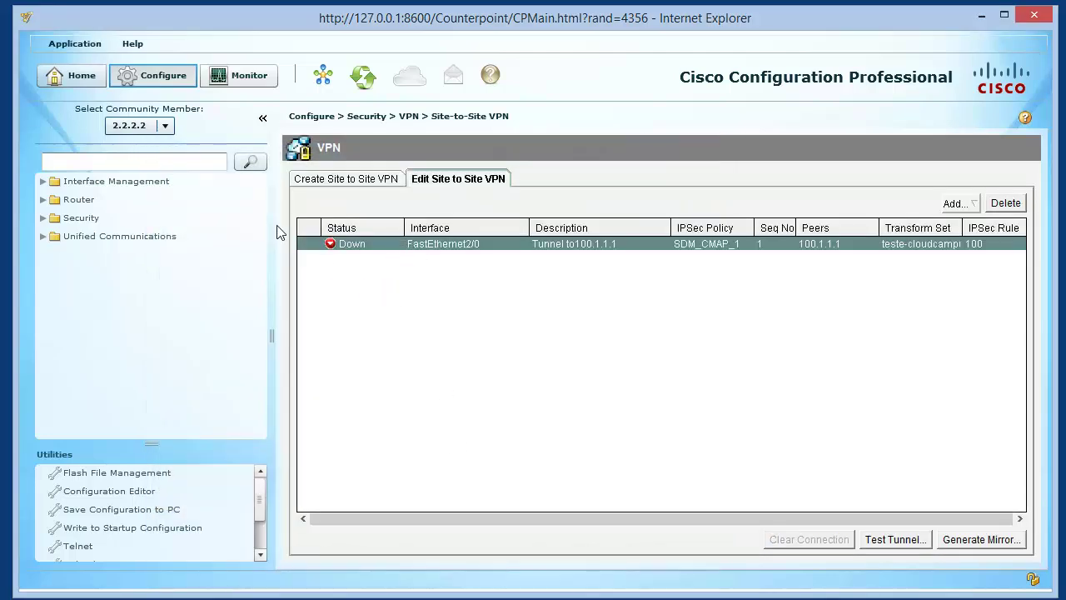
pyautogui.click(163, 125)
pyautogui.click(150, 159)
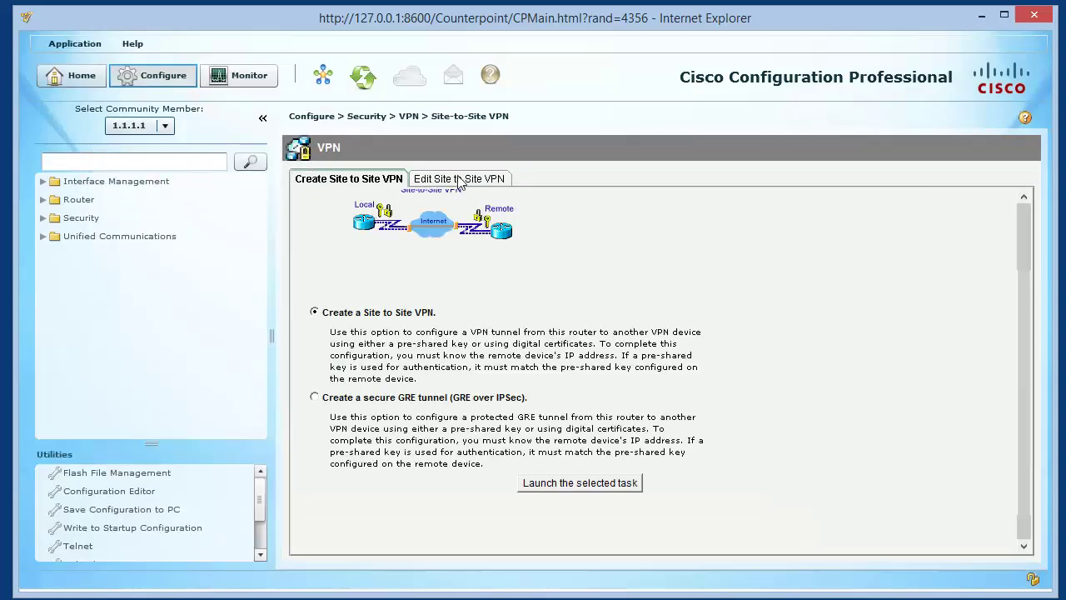
# Run VPN troubleshooting on the tunnel to 200.1.1.1 without enabling router debugging
pyautogui.click(459, 180)
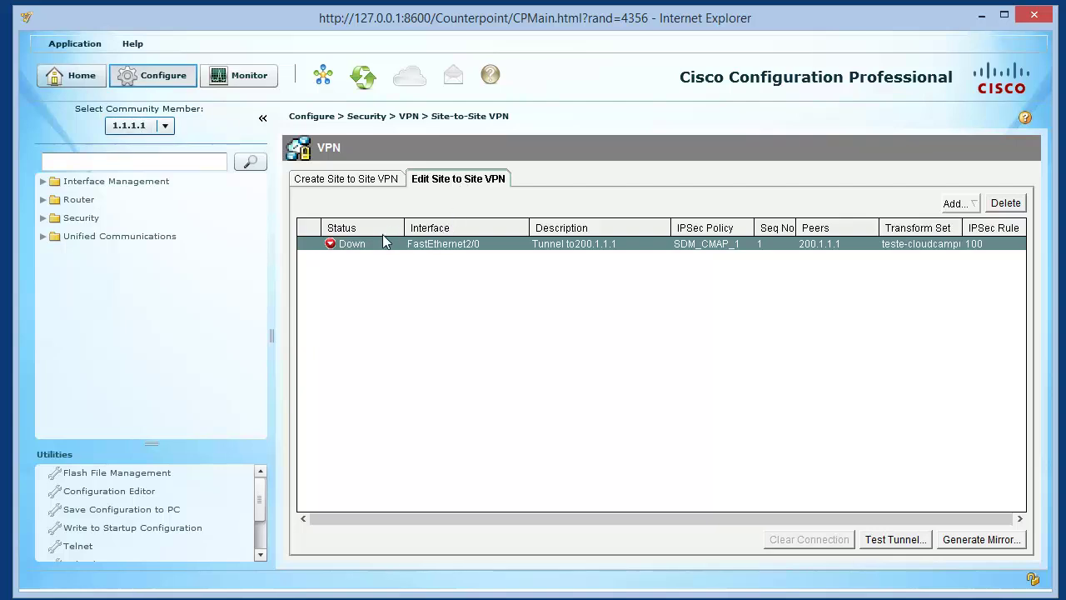
pyautogui.click(912, 542)
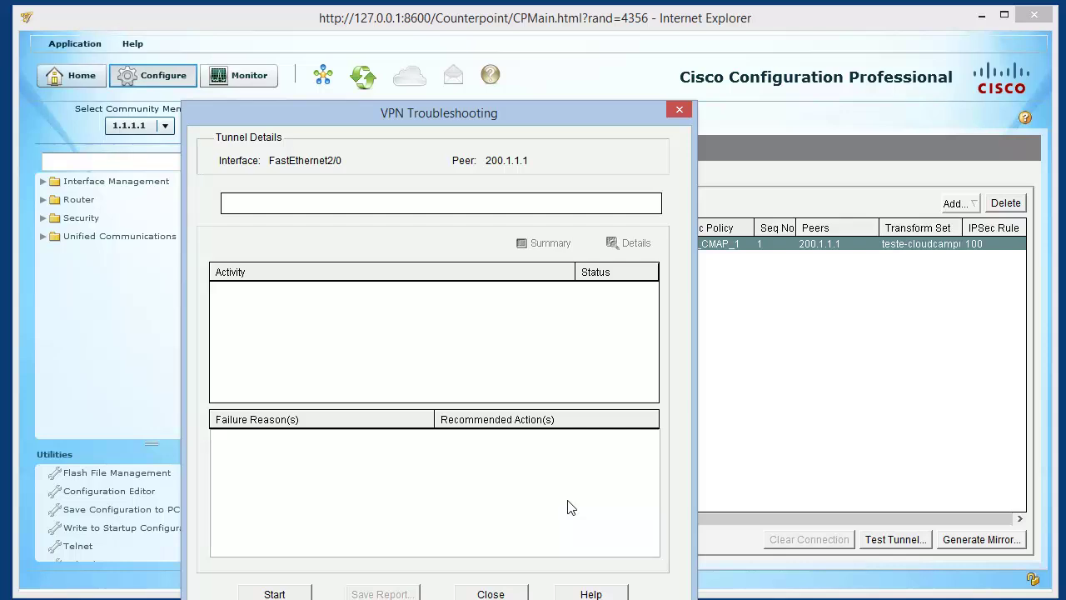
pyautogui.click(274, 592)
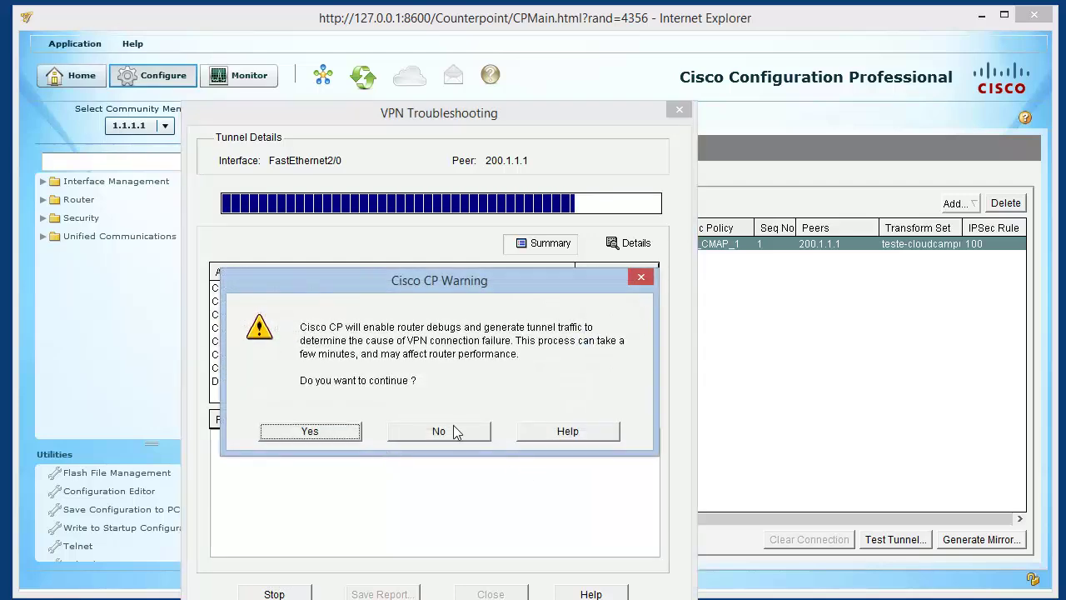
pyautogui.click(439, 432)
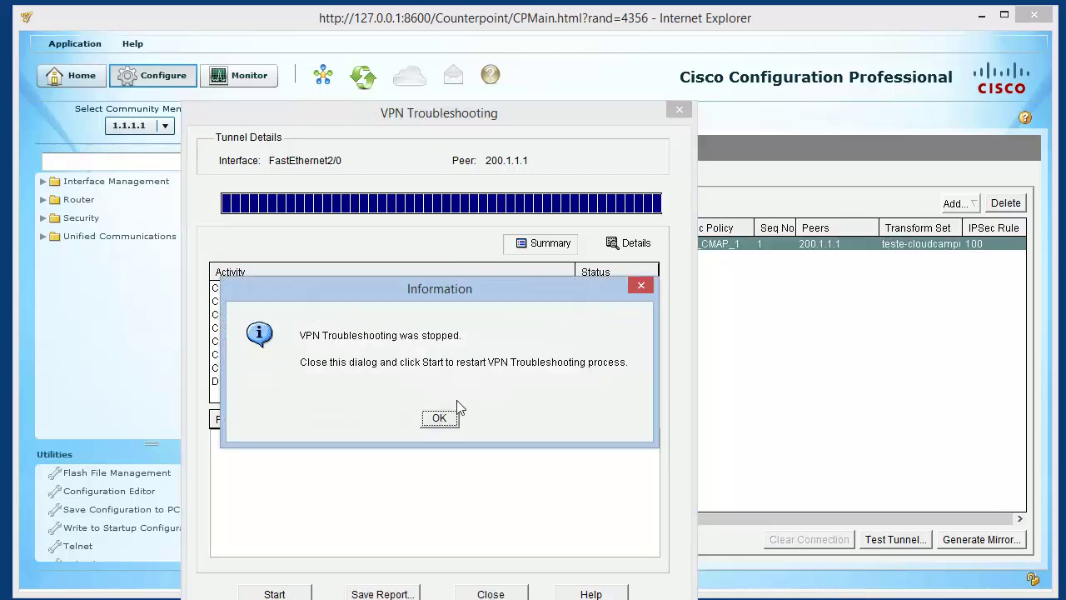
pyautogui.click(441, 421)
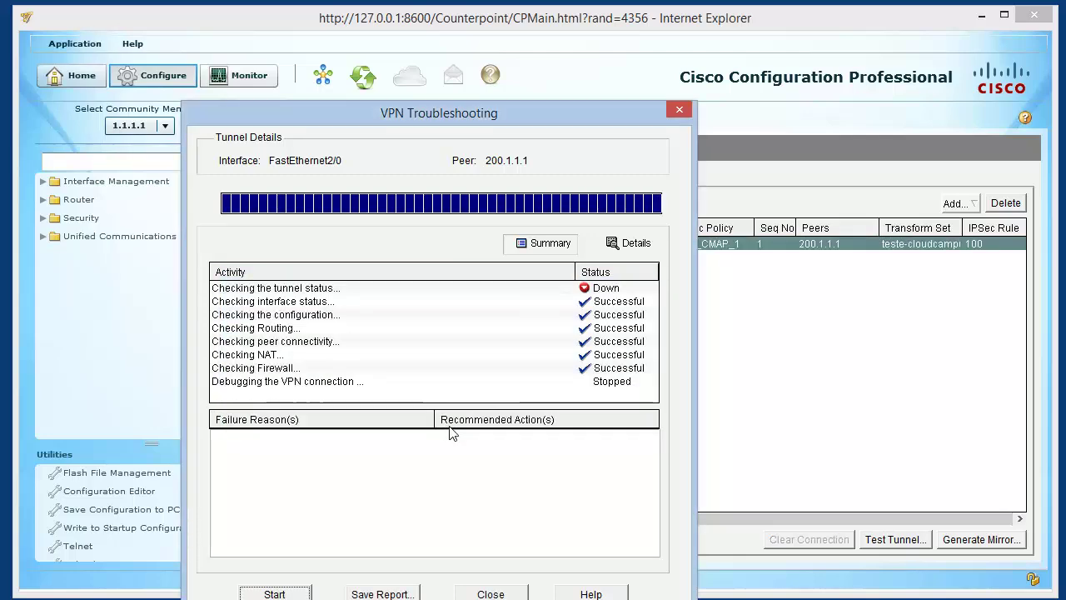
# Review each check result and the Down tunnel status, then move the dialog up
pyautogui.click(330, 302)
pyautogui.click(318, 317)
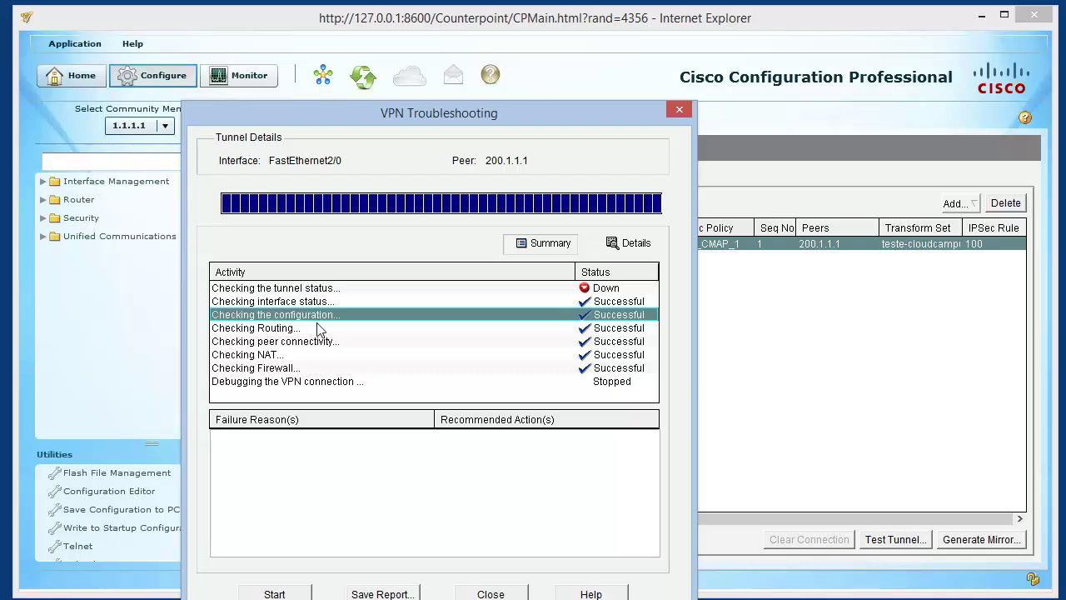
pyautogui.click(319, 328)
pyautogui.click(316, 342)
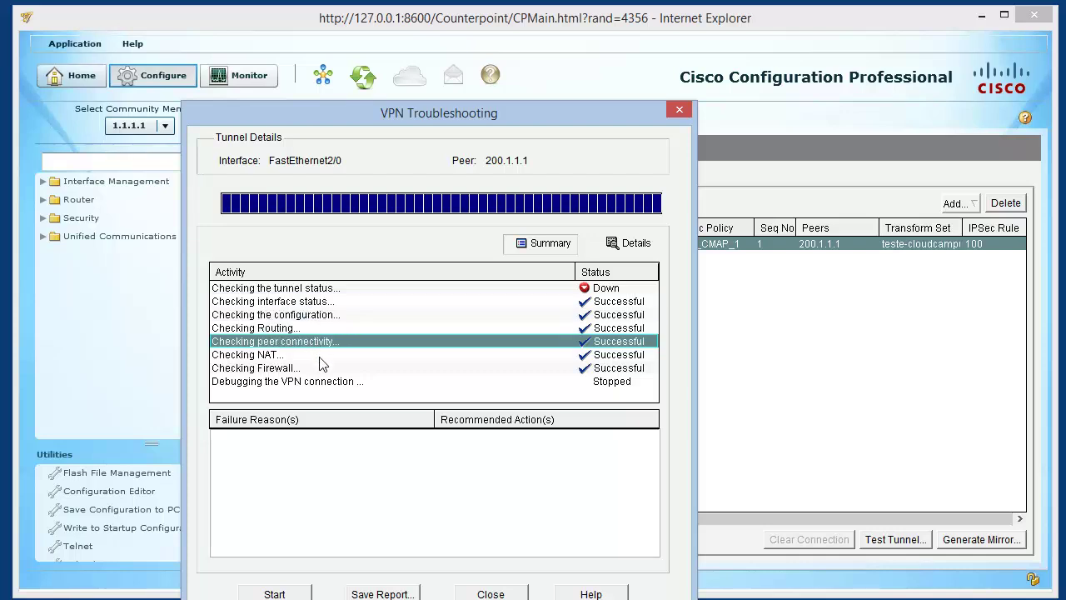
pyautogui.click(320, 355)
pyautogui.click(322, 368)
pyautogui.click(323, 381)
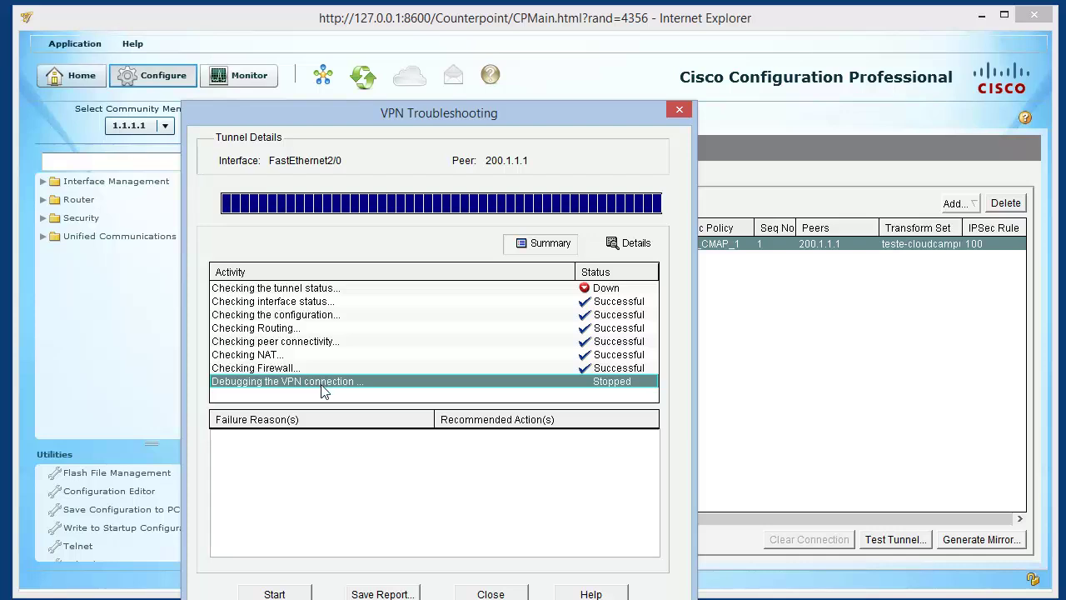
pyautogui.click(612, 290)
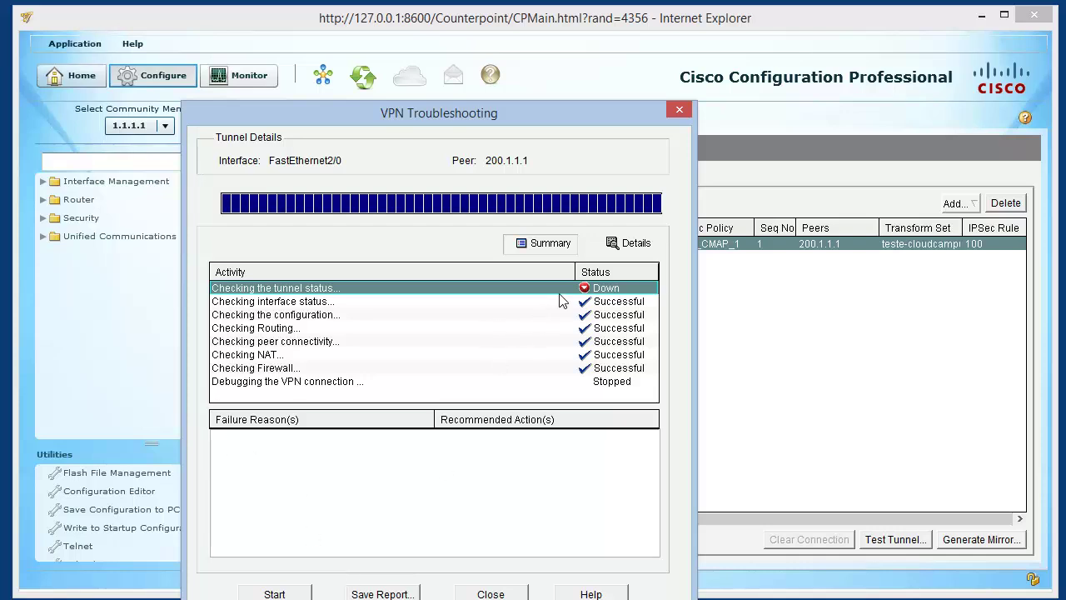
pyautogui.moveTo(487, 115); pyautogui.dragTo(515, 43)
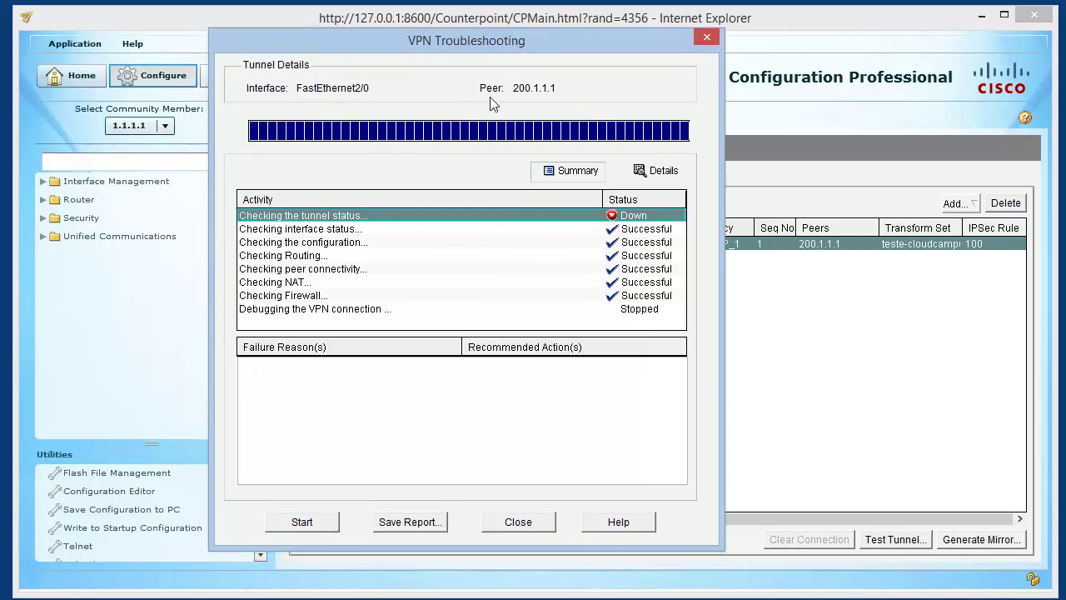
# Rerun the test with debugging and generated traffic to host 192.168.2.254, bringing the tunnel up
pyautogui.click(320, 520)
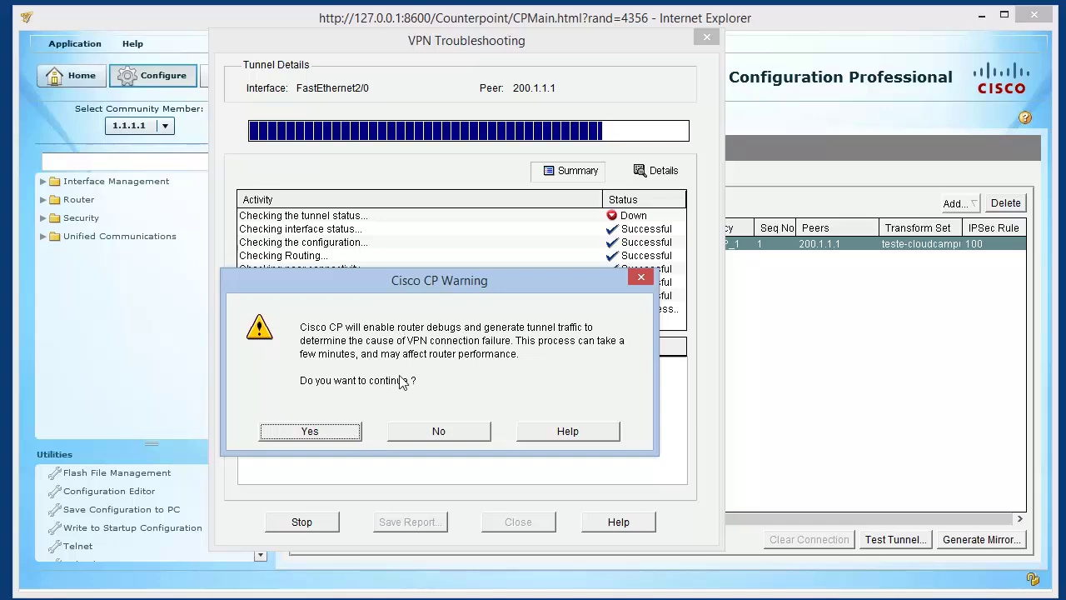
pyautogui.click(326, 433)
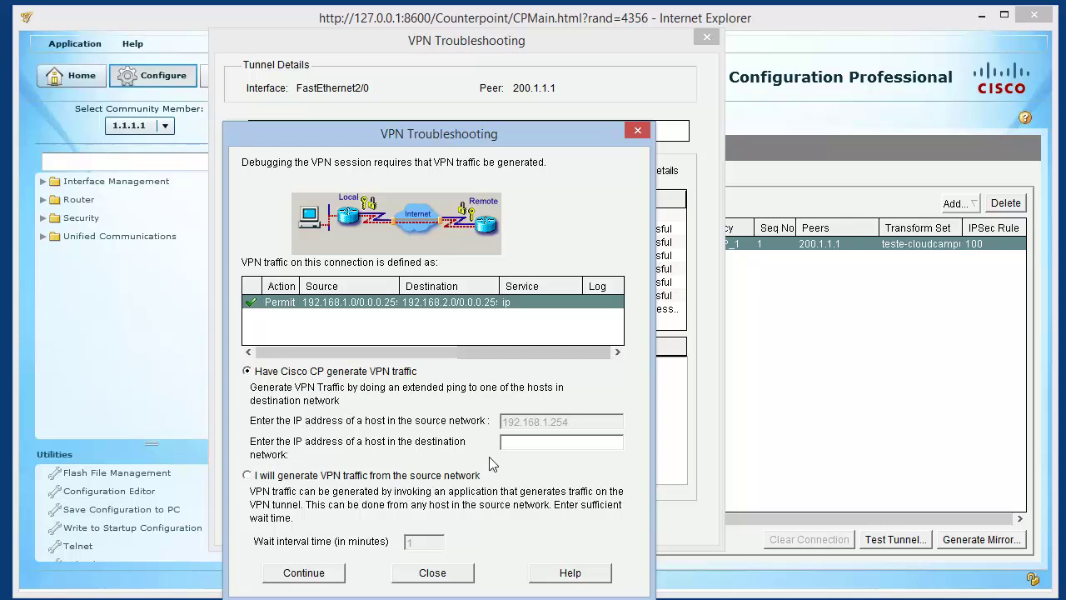
pyautogui.click(526, 442)
pyautogui.write('192.168.2.254')
pyautogui.click(325, 573)
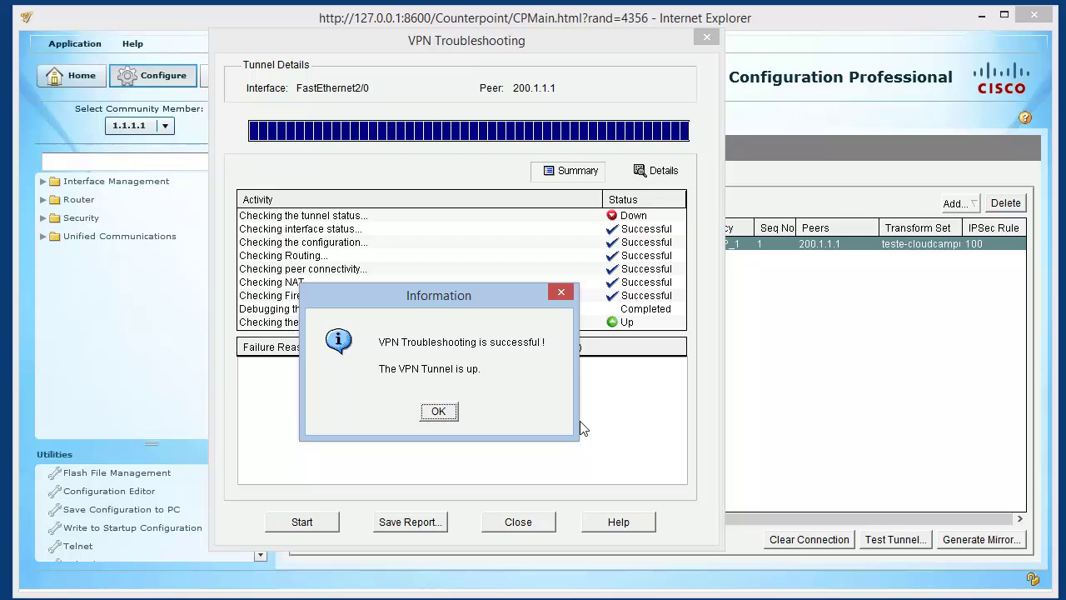
pyautogui.click(439, 410)
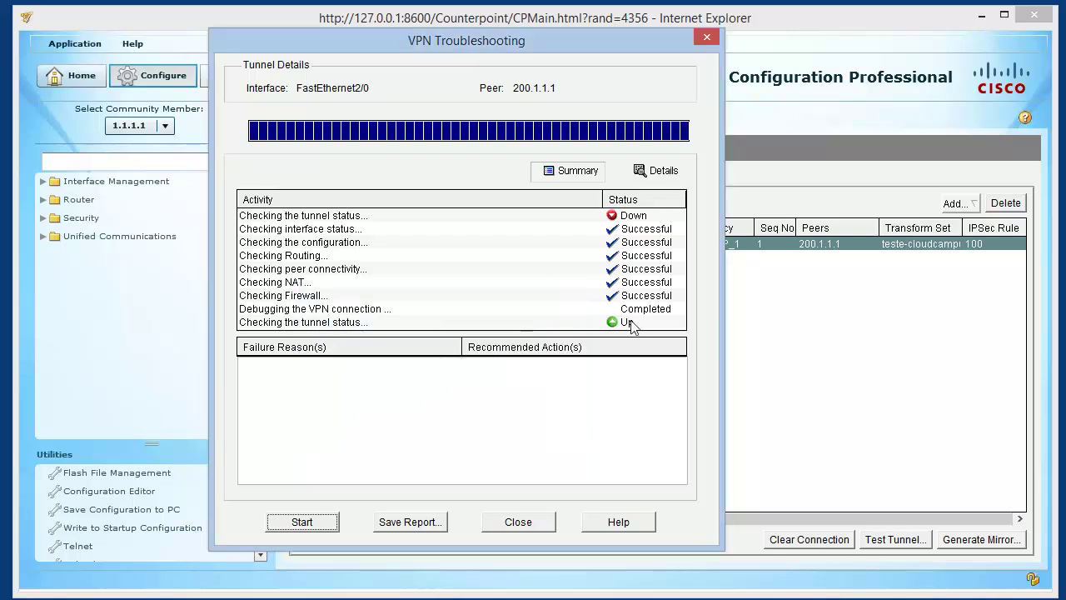
# Run the tunnel check once more to confirm the tunnel to 200.1.1.1 is Up
pyautogui.click(321, 525)
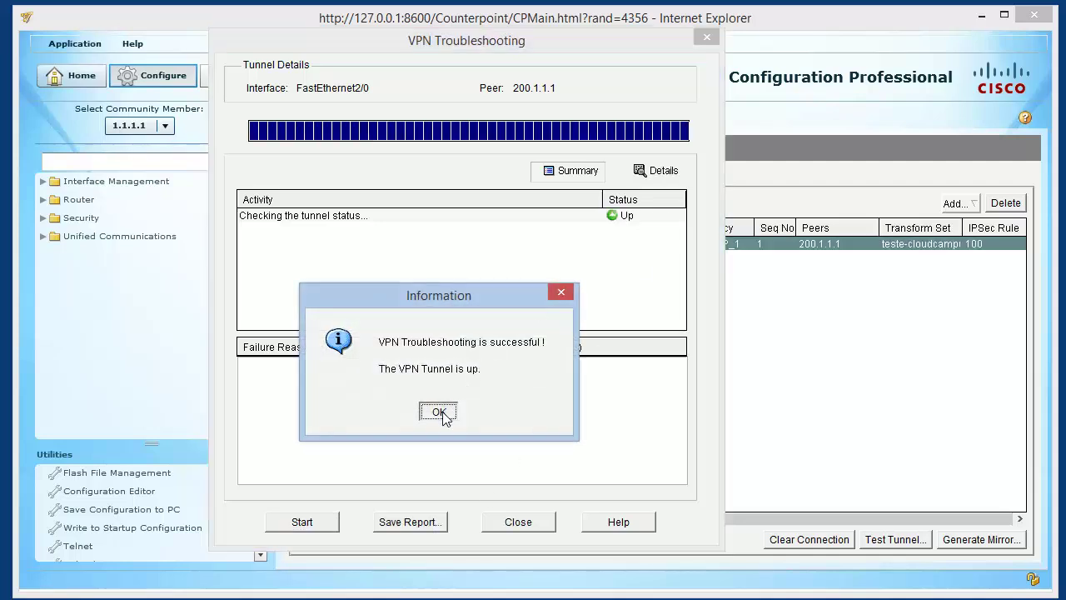
pyautogui.click(438, 411)
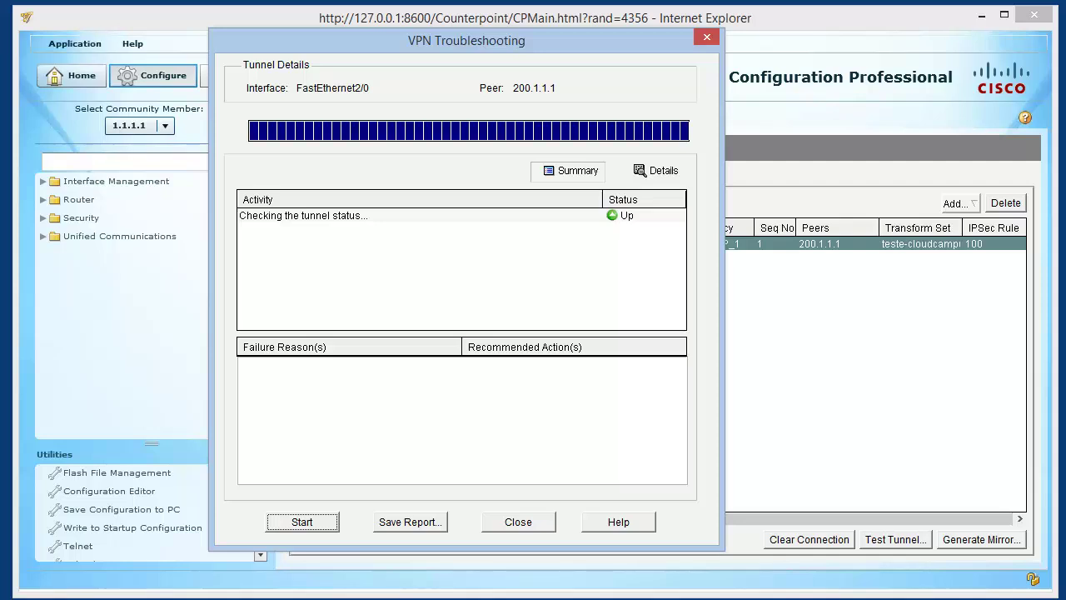
pyautogui.hotkey('alt', 'Tab')
# Repeat PC1's ping to 192.168.2.2, getting replies, then return to the GNS3 topology
pyautogui.press('Up')
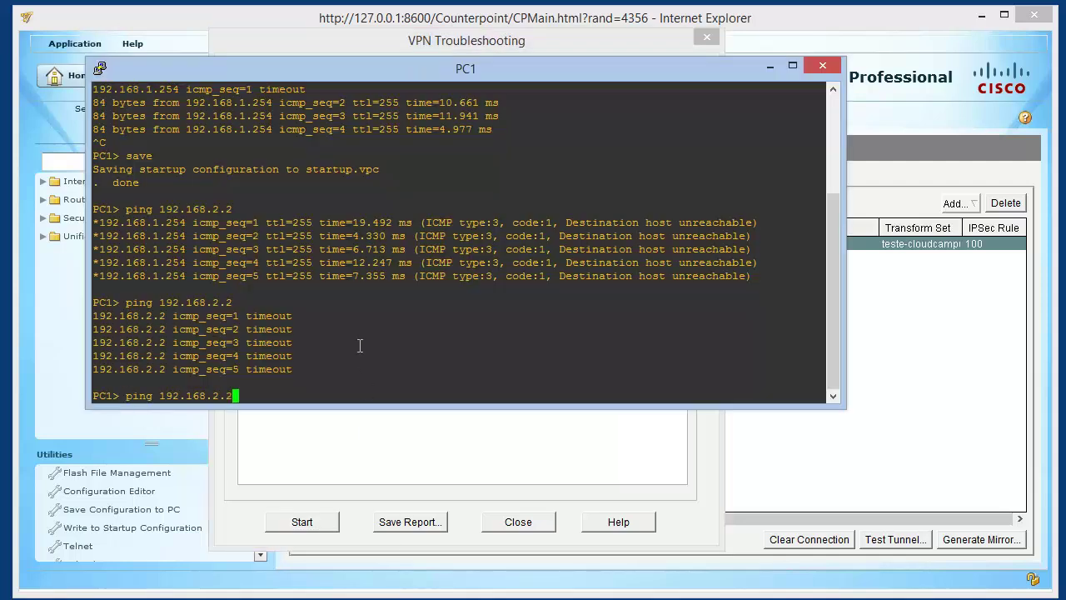
pyautogui.press('Return')
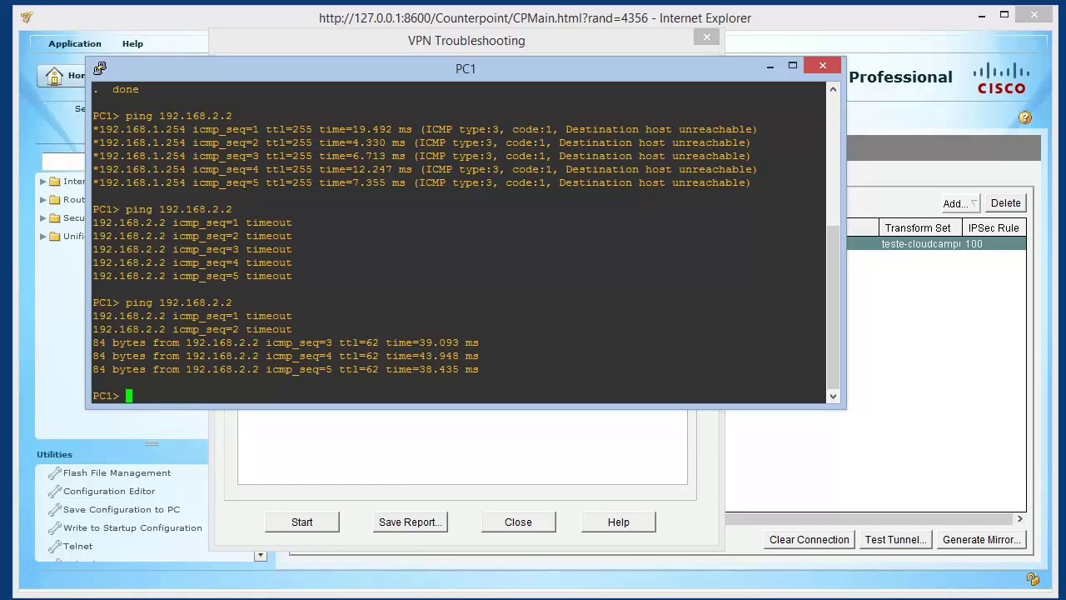
pyautogui.click(428, 599)
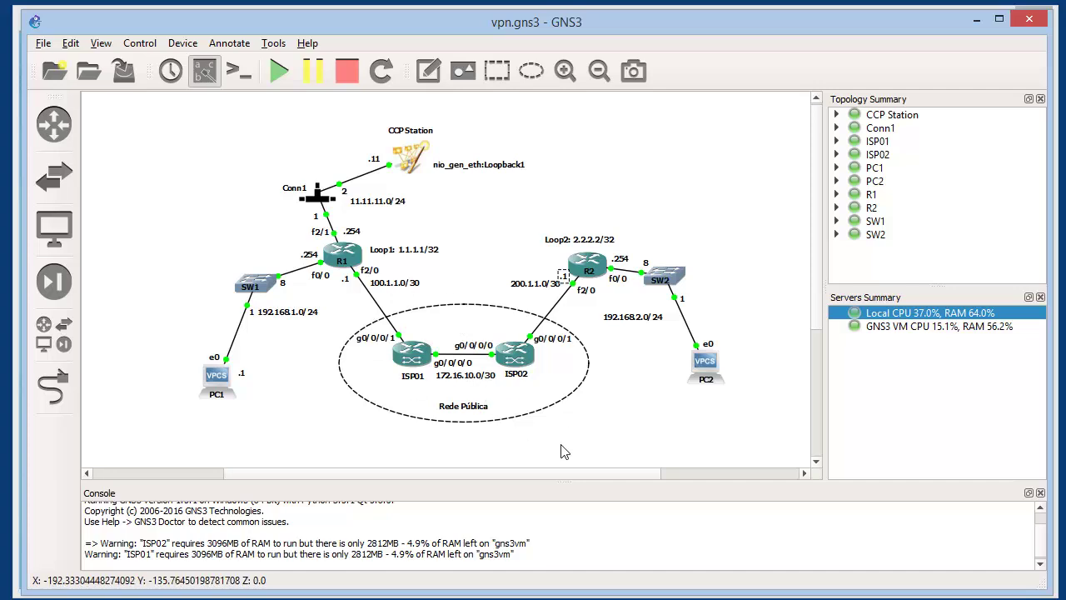
# Open a console to ISP01 and log in with the router's username and password
pyautogui.rightClick(423, 358)
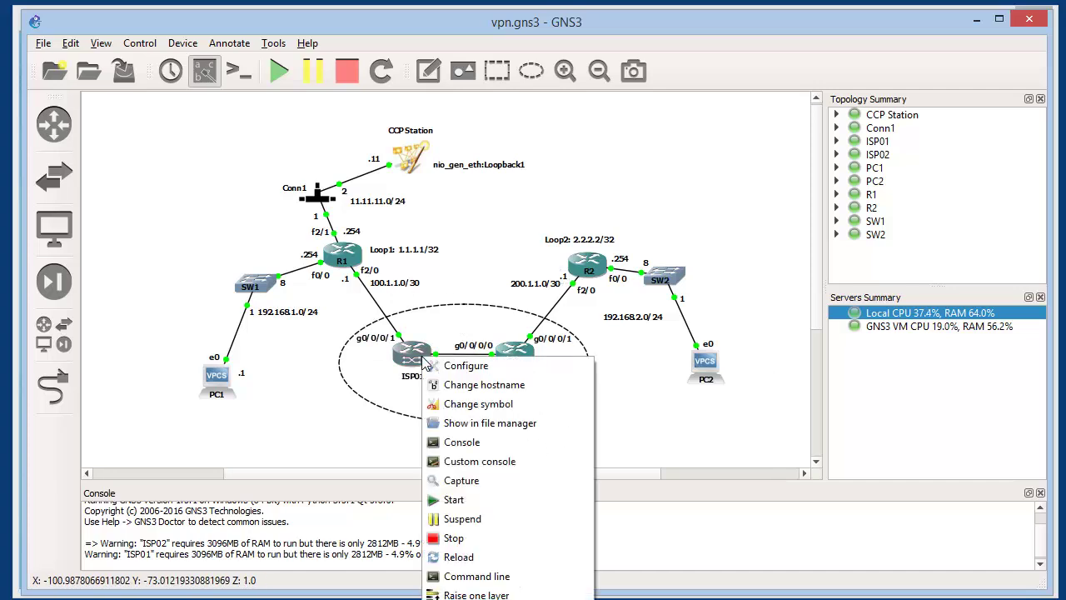
pyautogui.click(461, 442)
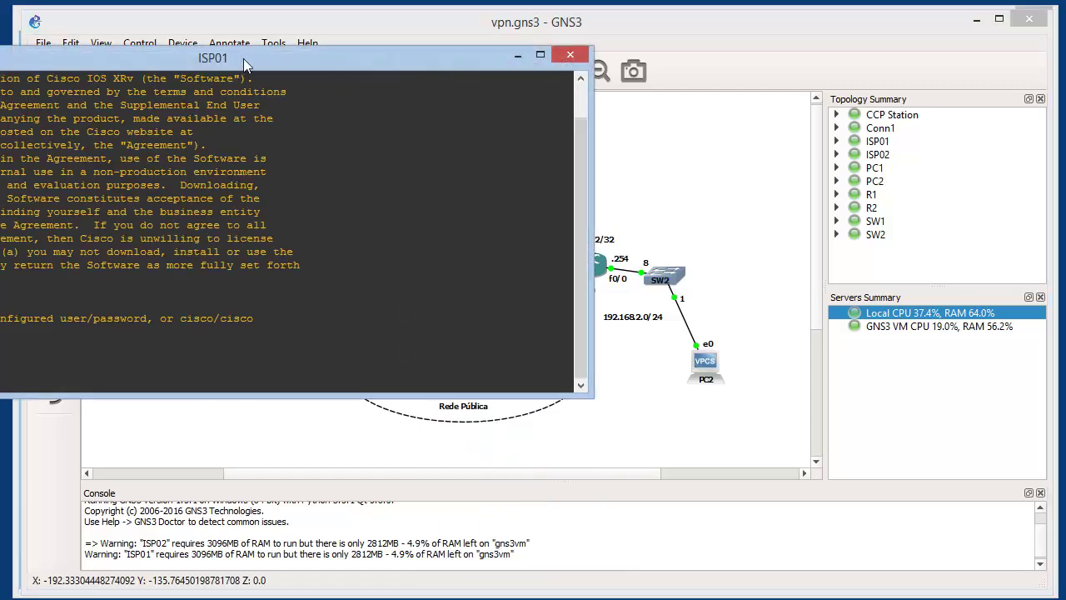
pyautogui.moveTo(243, 58); pyautogui.dragTo(551, 122)
pyautogui.write('cisco')
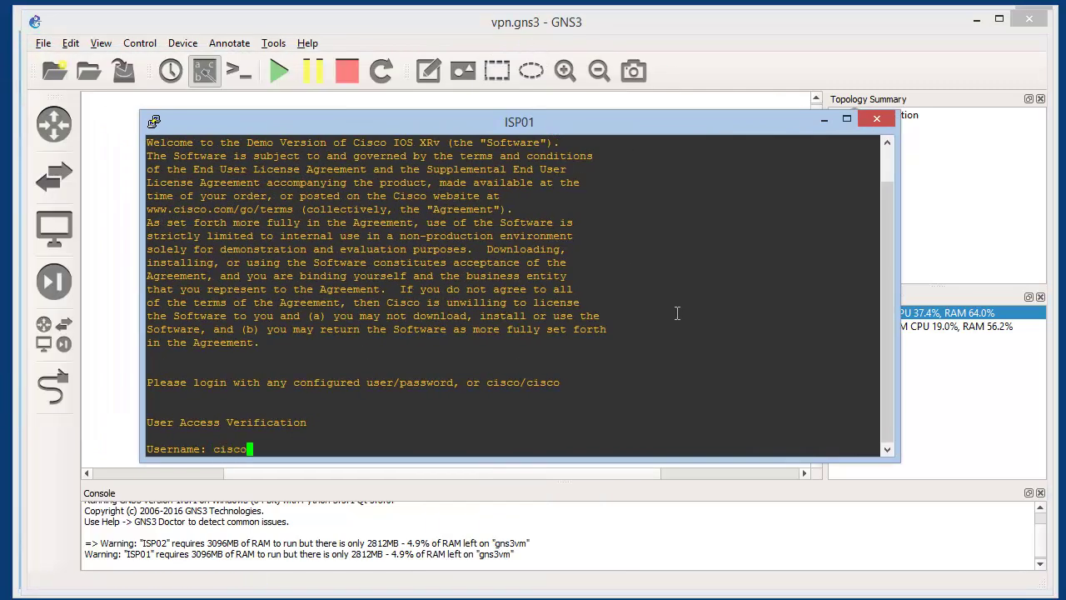
pyautogui.press('Return')
pyautogui.write('cisco')
pyautogui.press('Return')
pyautogui.press('Return')
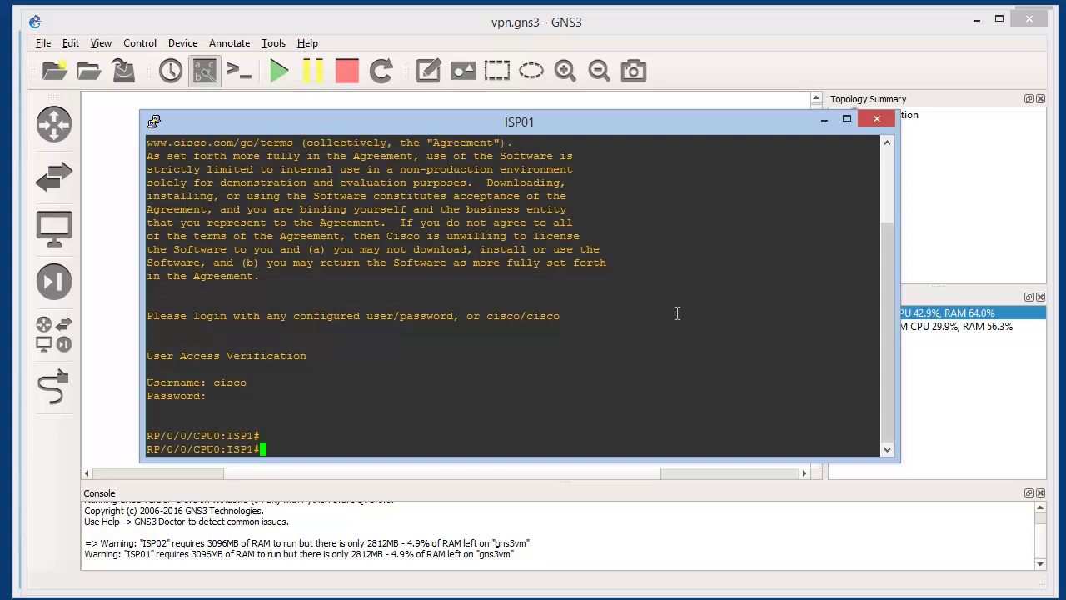
# Look up ISP01's routes to 192.168.1.0 and 192.168.2.0, finding neither, then return to GNS3
pyautogui.write('sh ip route 192.168.1.0')
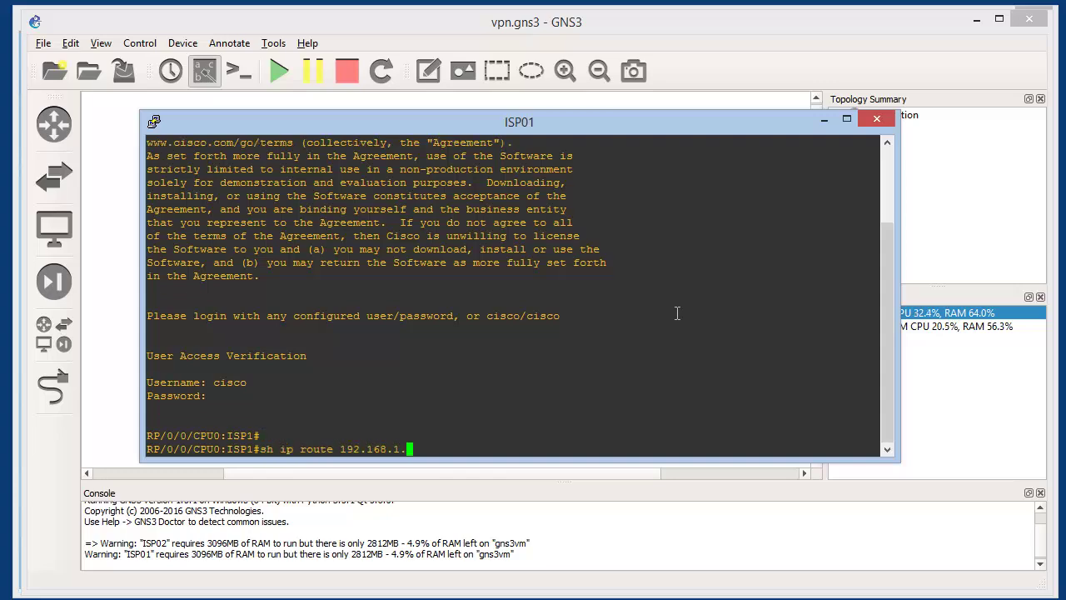
pyautogui.press('Return')
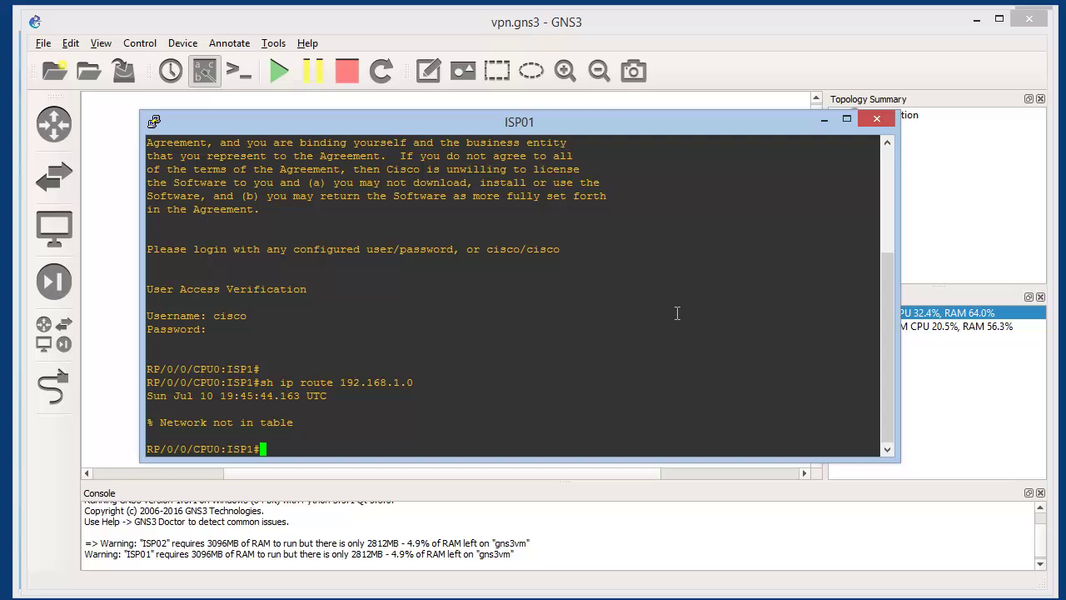
pyautogui.press('Up')
pyautogui.press('BackSpace')
pyautogui.press('BackSpace')
pyautogui.press('BackSpace')
pyautogui.write('20')
pyautogui.press('Return')
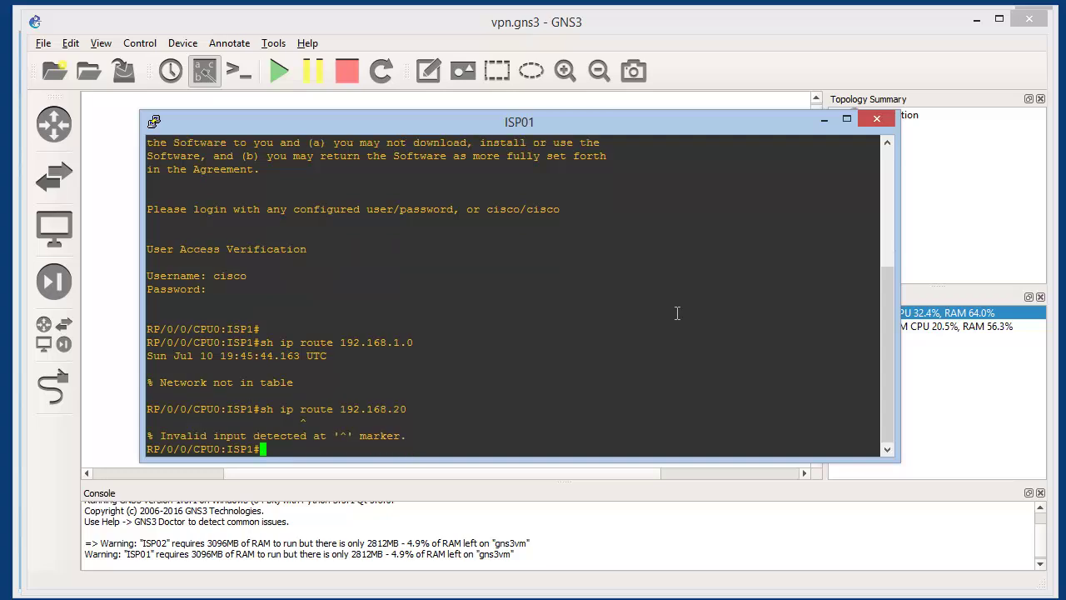
pyautogui.press('Up')
pyautogui.press('BackSpace')
pyautogui.write('.0')
pyautogui.press('Return')
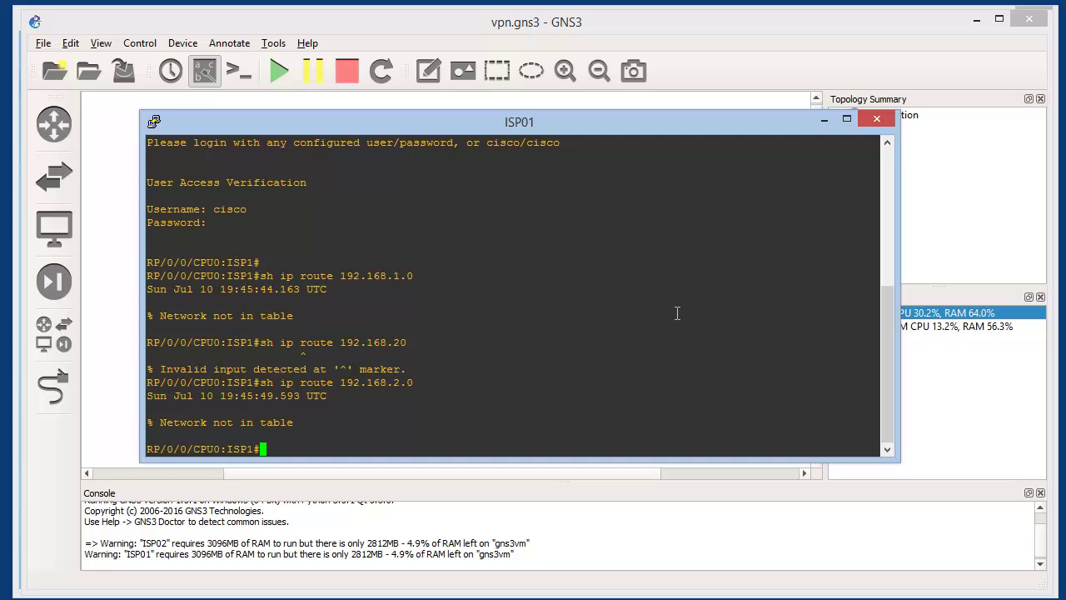
pyautogui.click(769, 487)
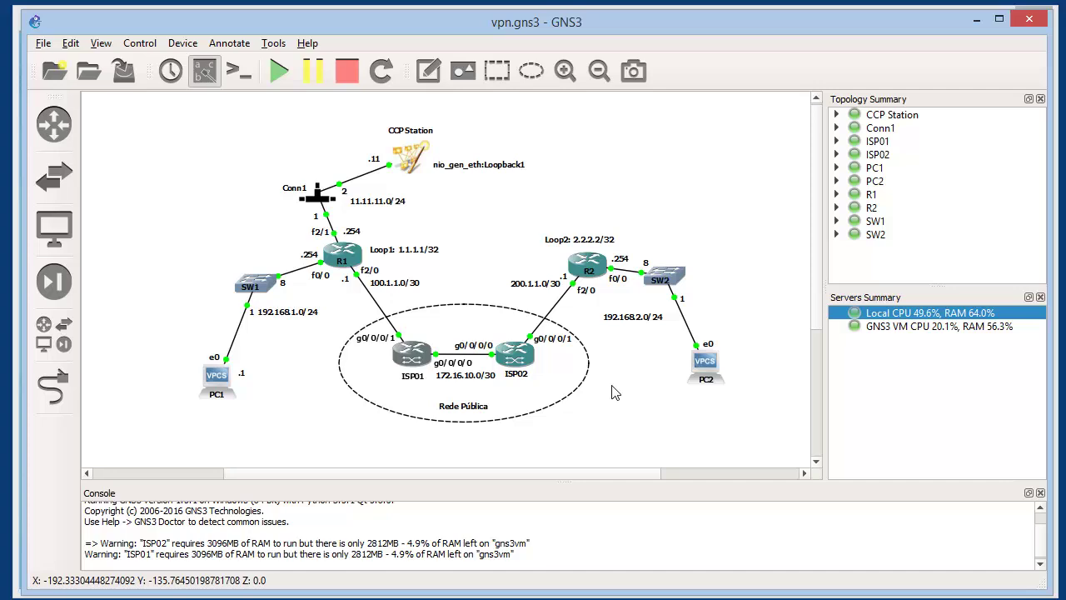
pyautogui.click(372, 272)
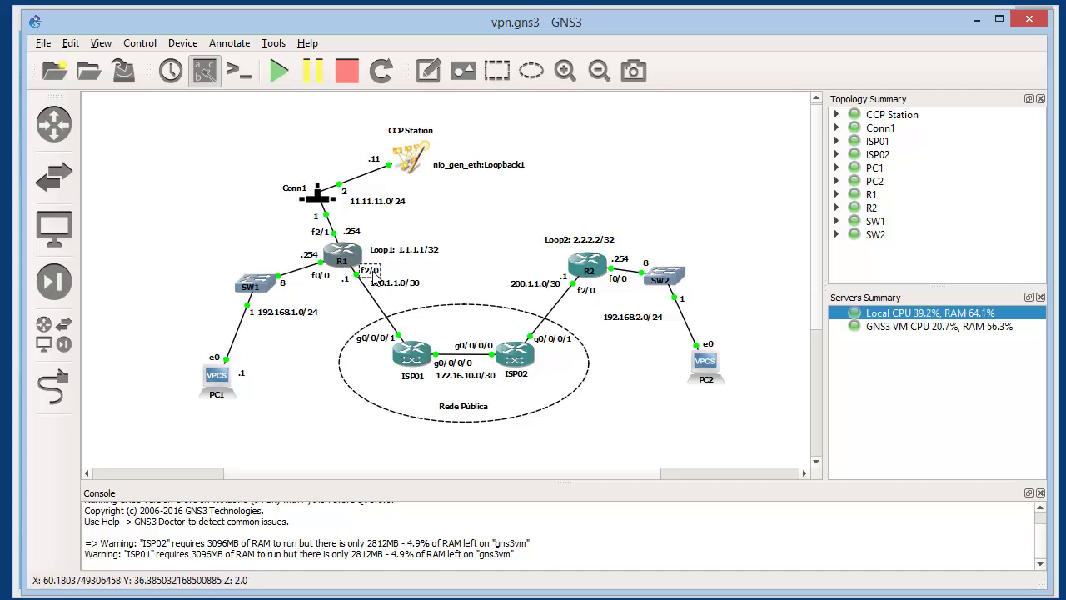
pyautogui.click(585, 292)
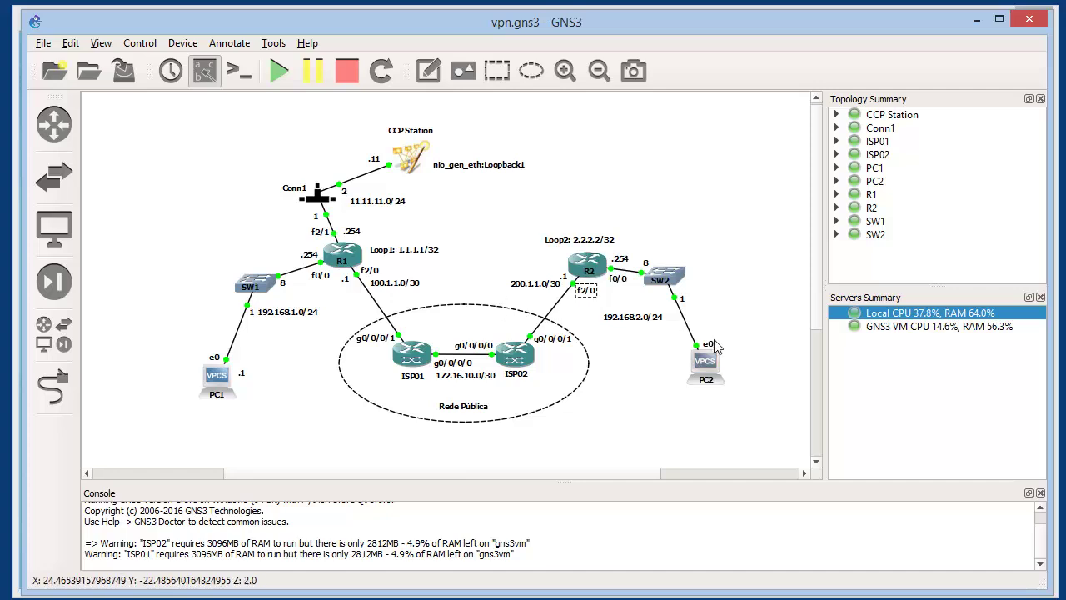
pyautogui.click(725, 400)
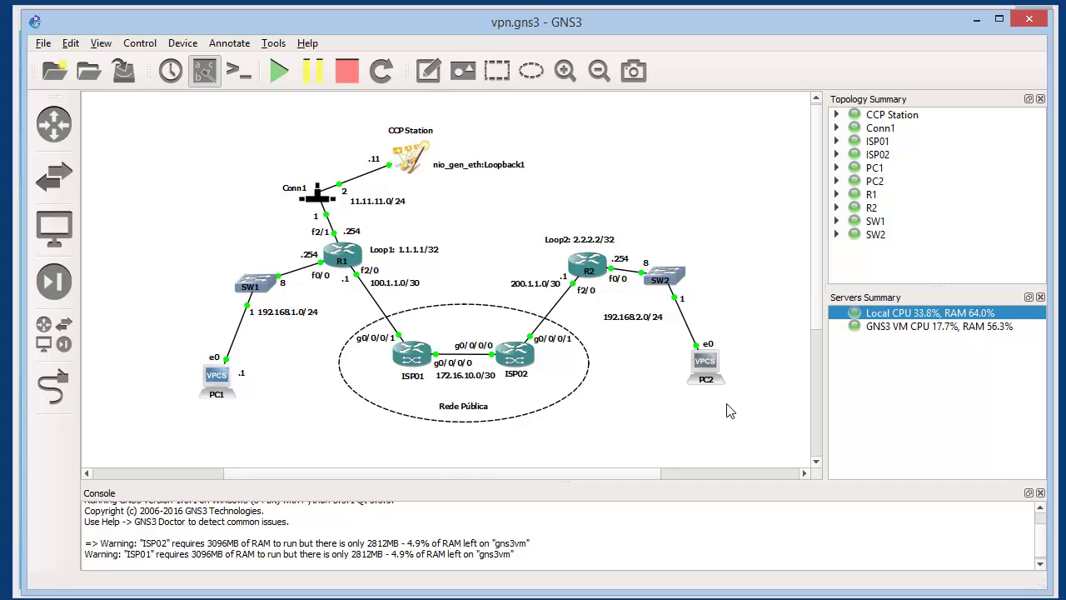
pyautogui.click(284, 598)
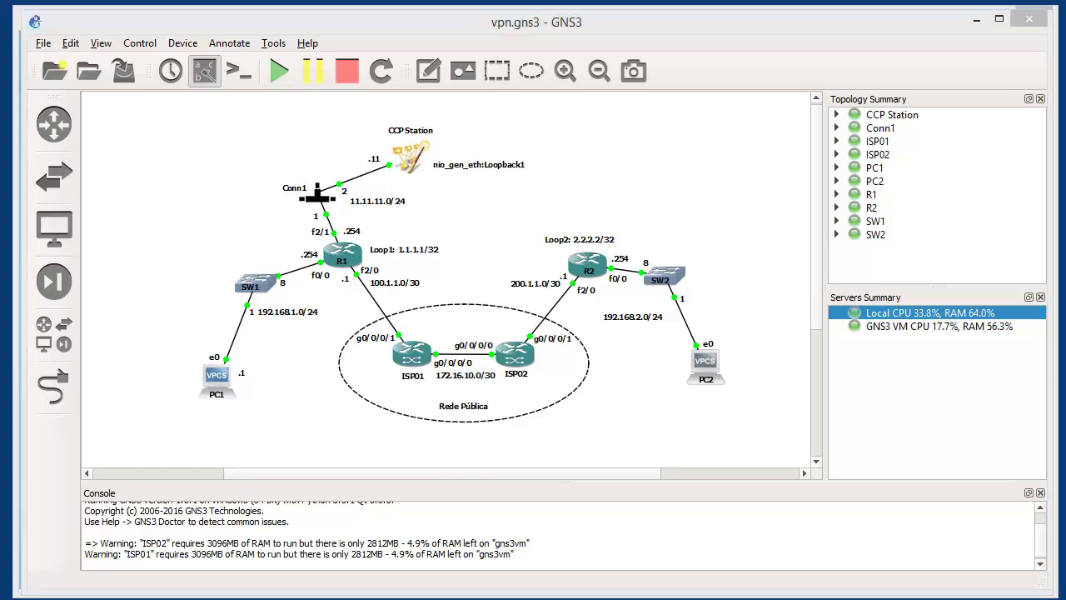
pyautogui.click(342, 367)
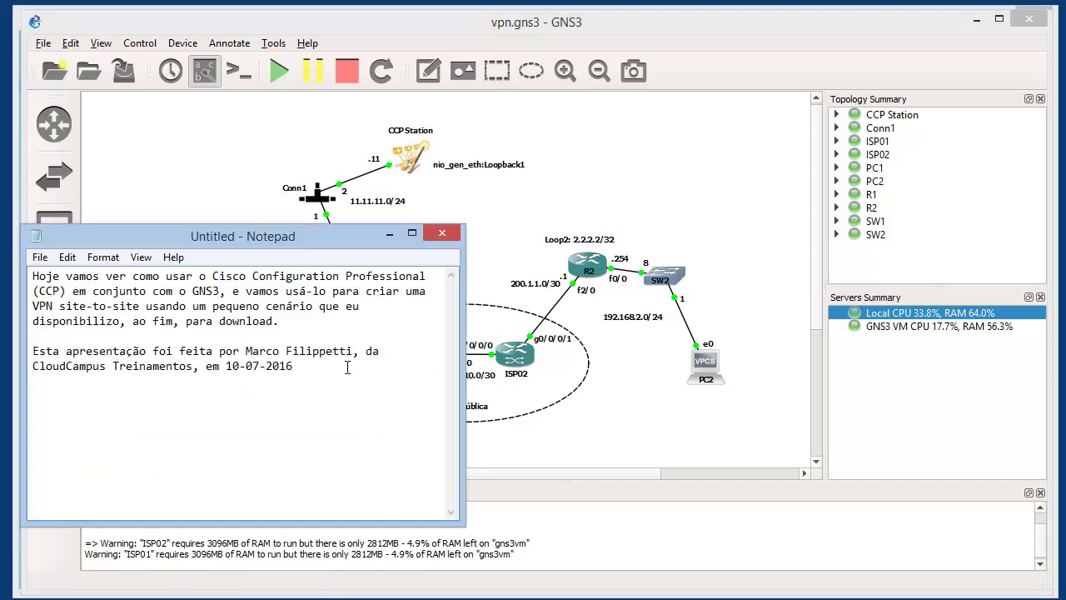
pyautogui.press('Return')
pyautogui.press('Return')
pyautogui.write('w')
pyautogui.write('blog')
pyautogui.press('BackSpace')
pyautogui.press('BackSpace')
pyautogui.press('BackSpace')
pyautogui.press('BackSpace')
pyautogui.write('ccna.com.br')
pyautogui.press('Return')
pyautogui.press('Return')
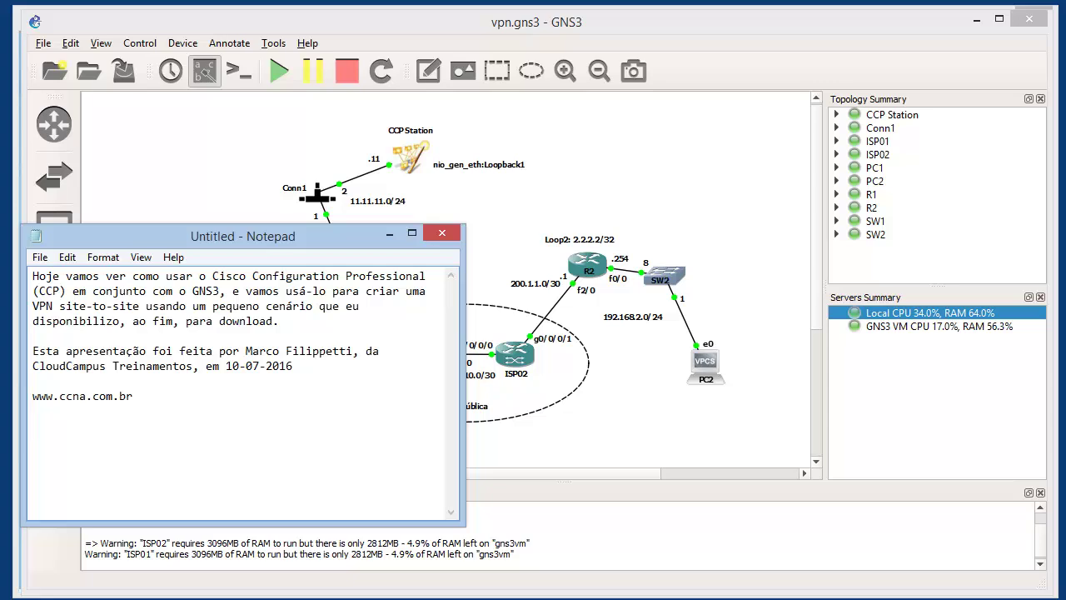